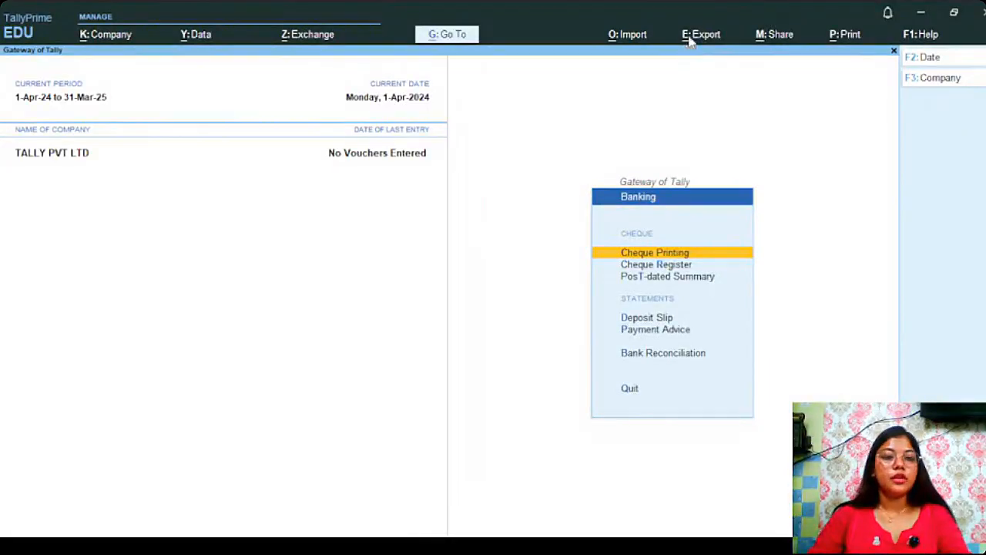
# Look through the company management options and the list of masters available for creation in TALLY PVT LTD.
pyautogui.press('Escape')
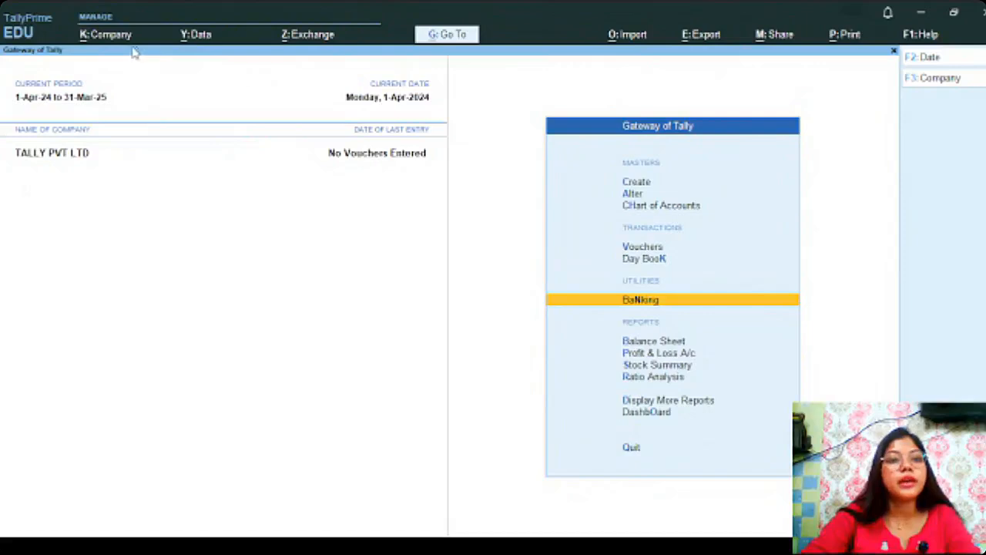
pyautogui.click(110, 36)
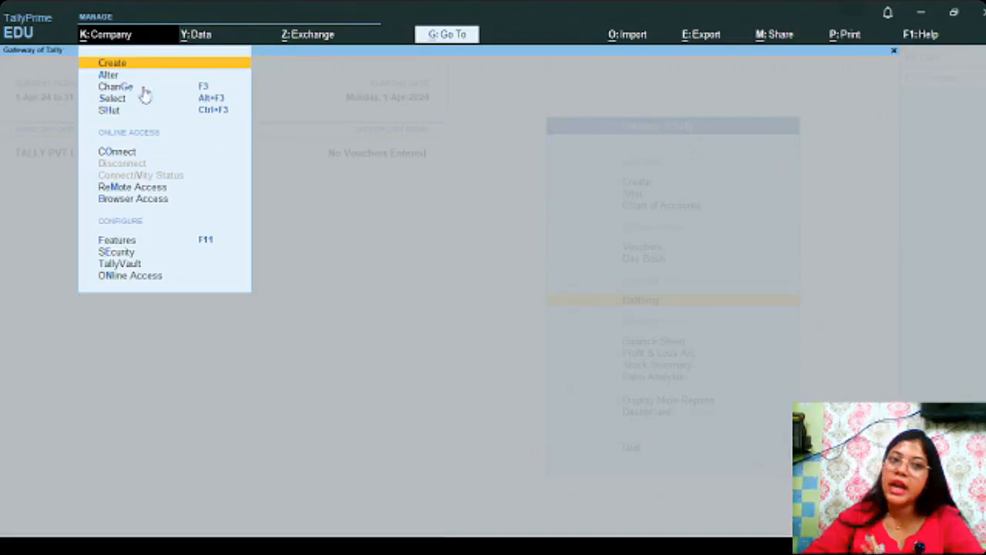
pyautogui.click(359, 108)
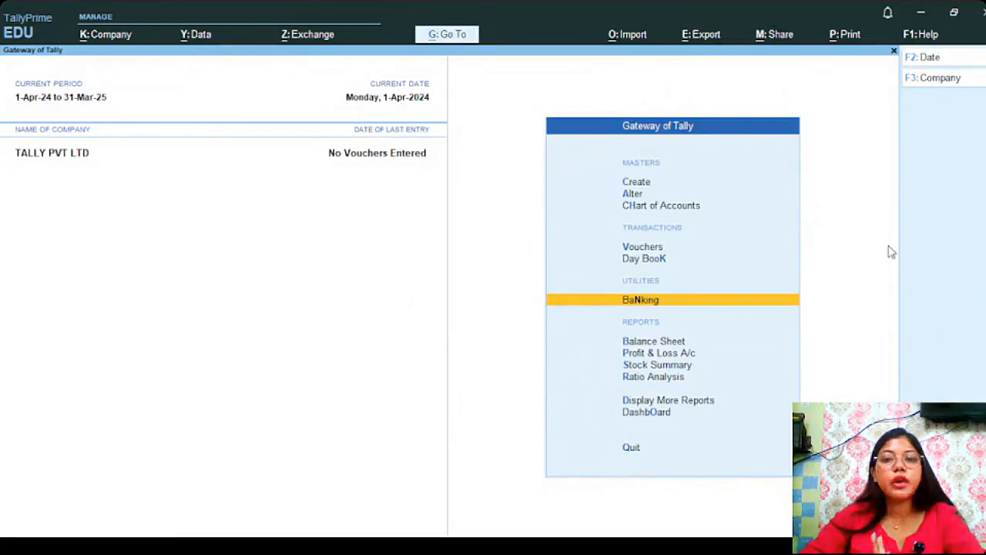
pyautogui.click(651, 181)
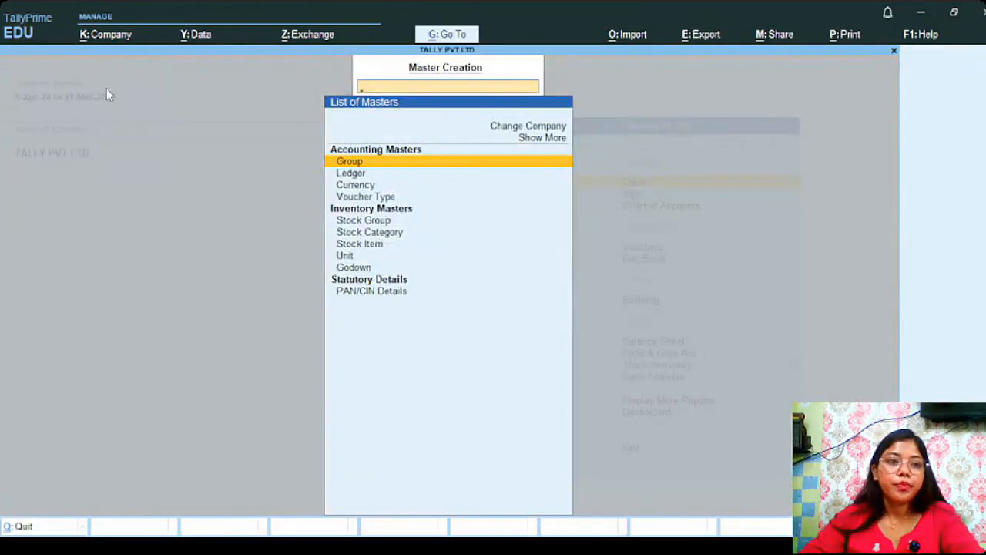
pyautogui.click(109, 37)
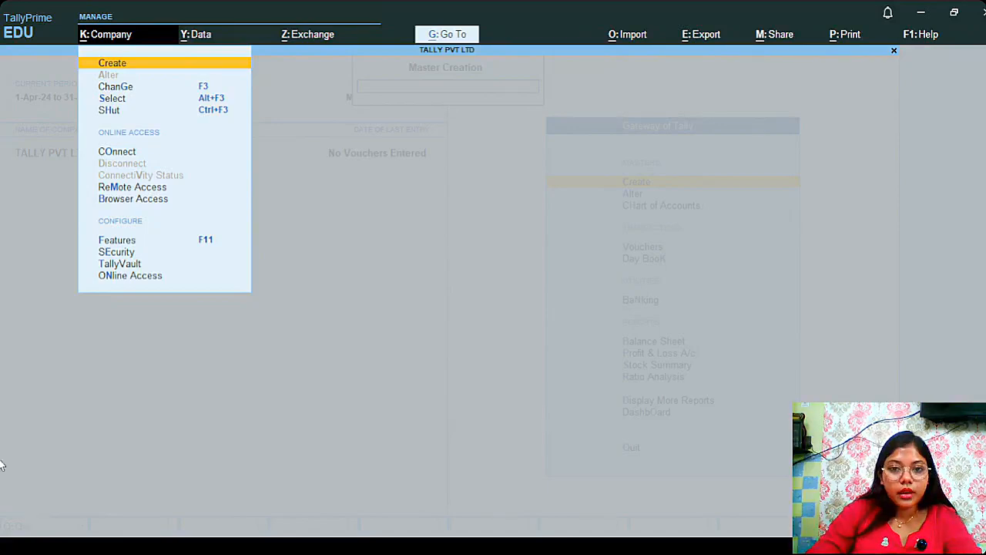
pyautogui.click(430, 328)
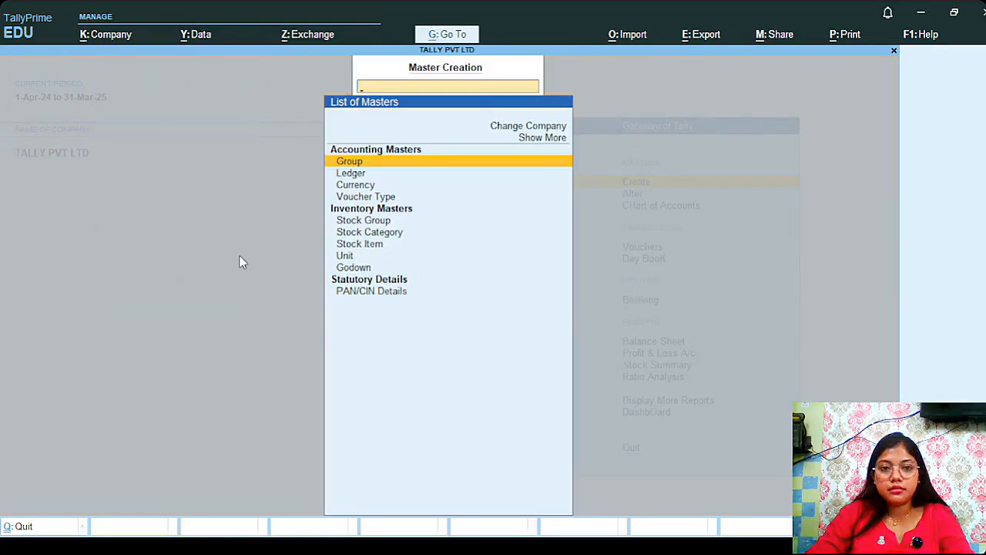
pyautogui.press('Escape')
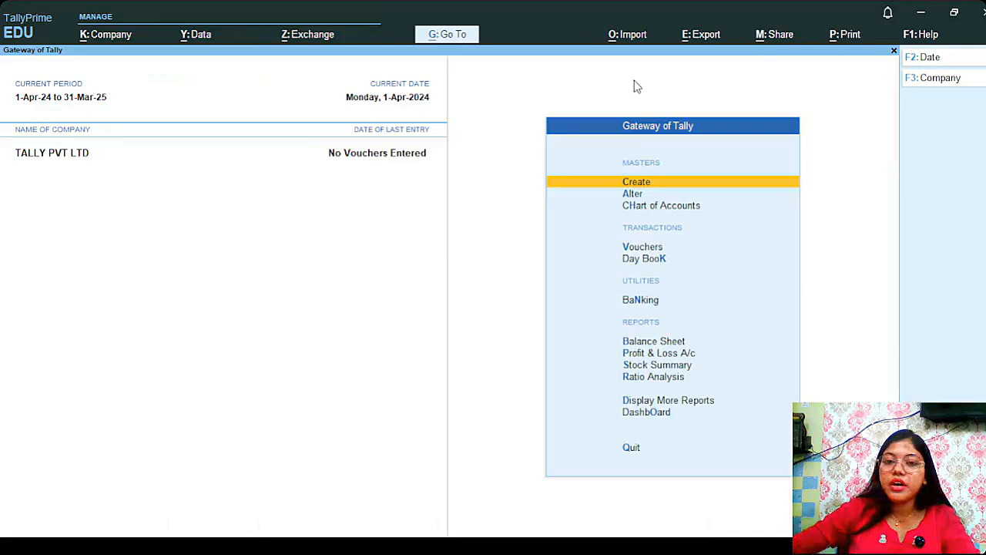
pyautogui.click(638, 180)
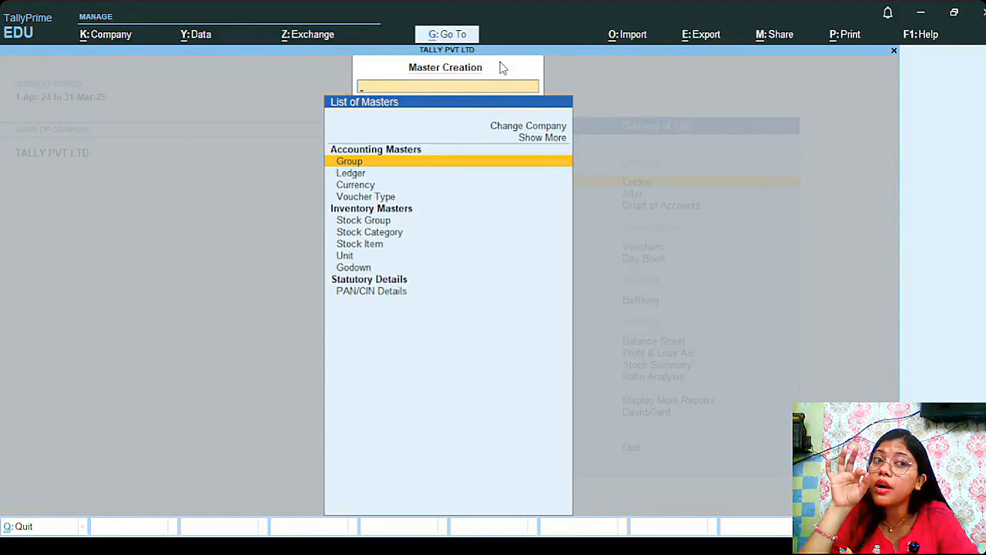
pyautogui.press('Escape')
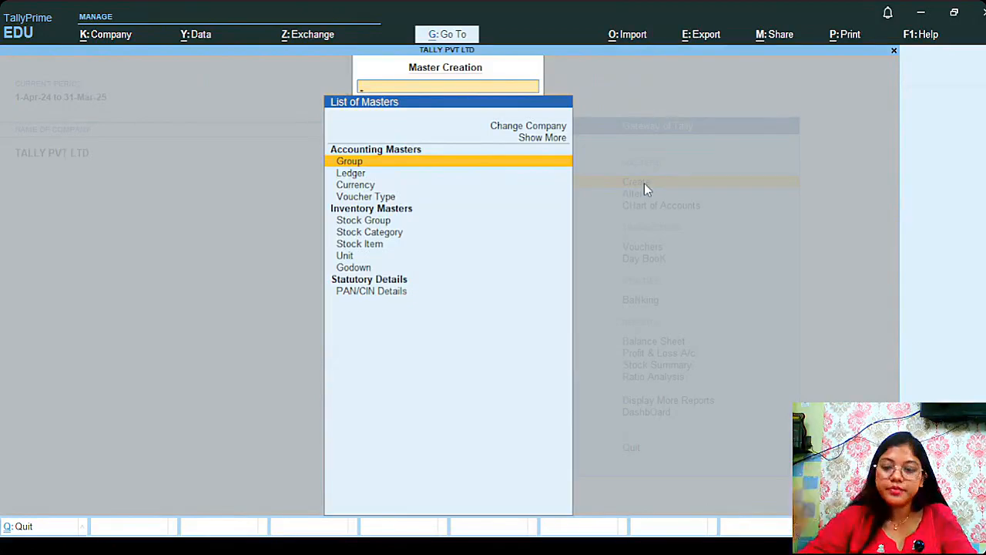
pyautogui.press('Escape')
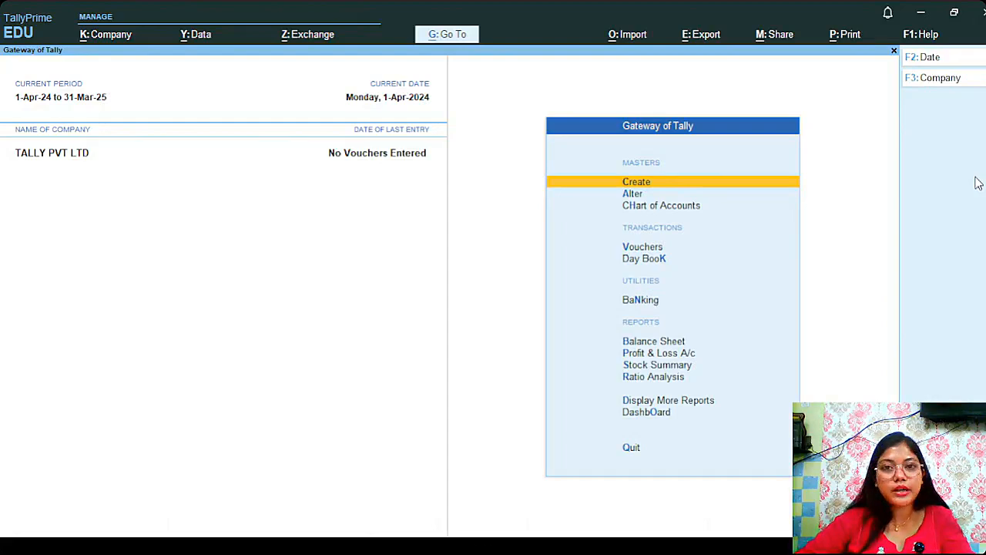
pyautogui.press('Return')
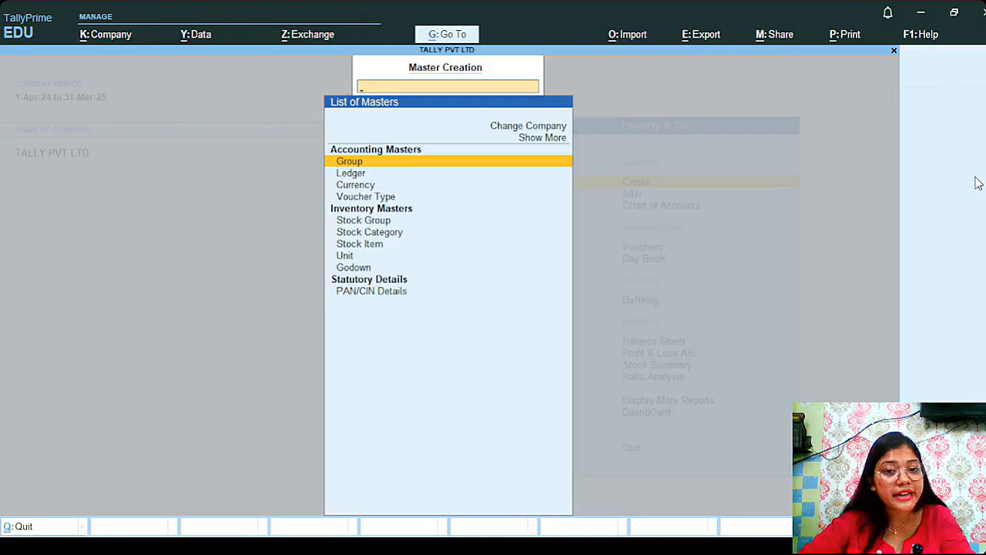
pyautogui.press('Escape')
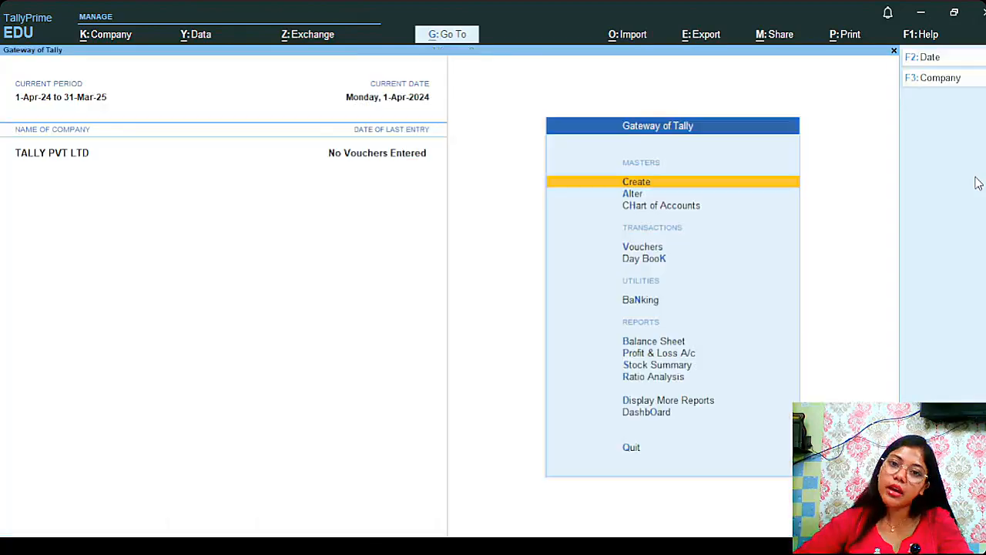
pyautogui.press('Down')
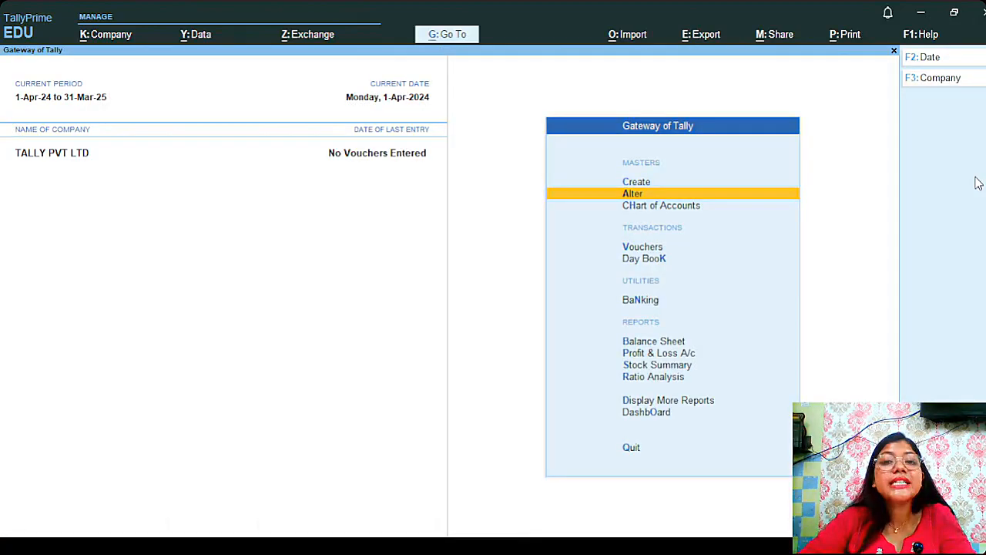
pyautogui.press('Down')
pyautogui.press('Down')
pyautogui.press('Down')
pyautogui.press('Down')
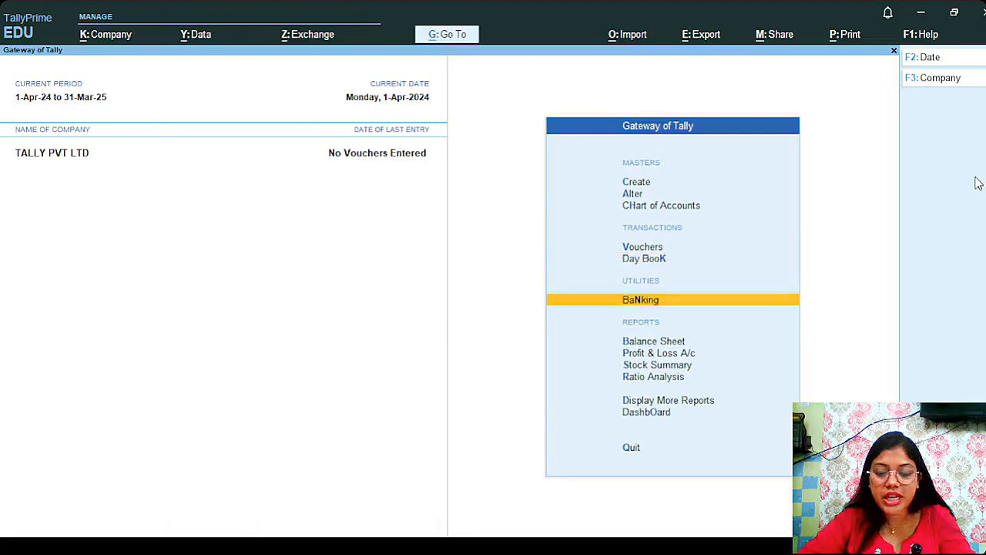
pyautogui.press('Down')
pyautogui.press('Down')
pyautogui.press('Down')
pyautogui.press('Down')
pyautogui.press('Down')
pyautogui.press('Down')
pyautogui.press('Down')
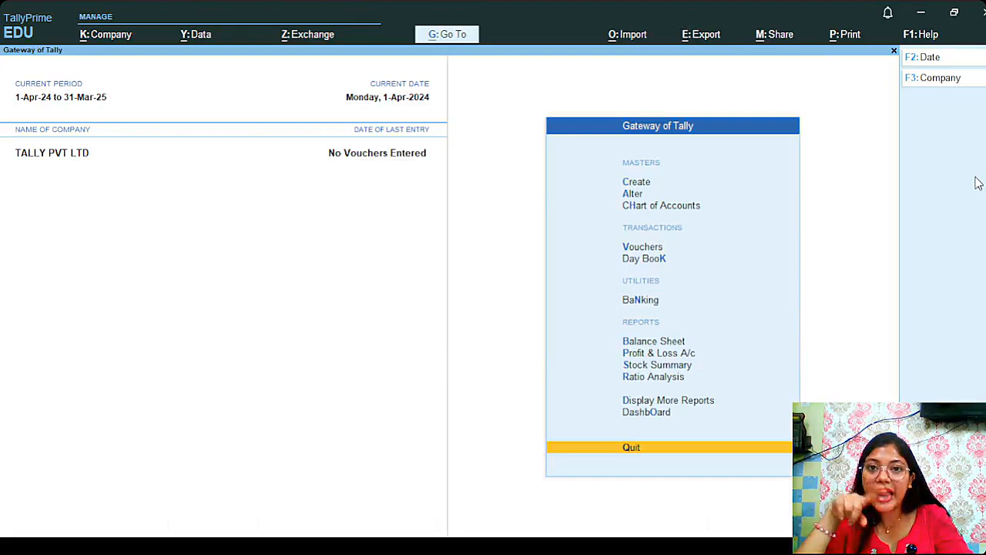
pyautogui.press('c')
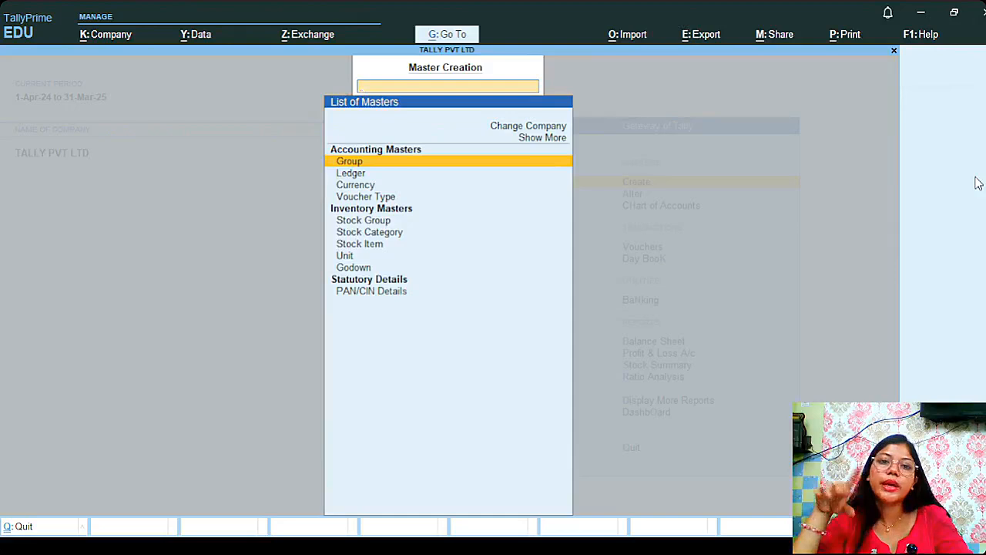
pyautogui.press('Escape')
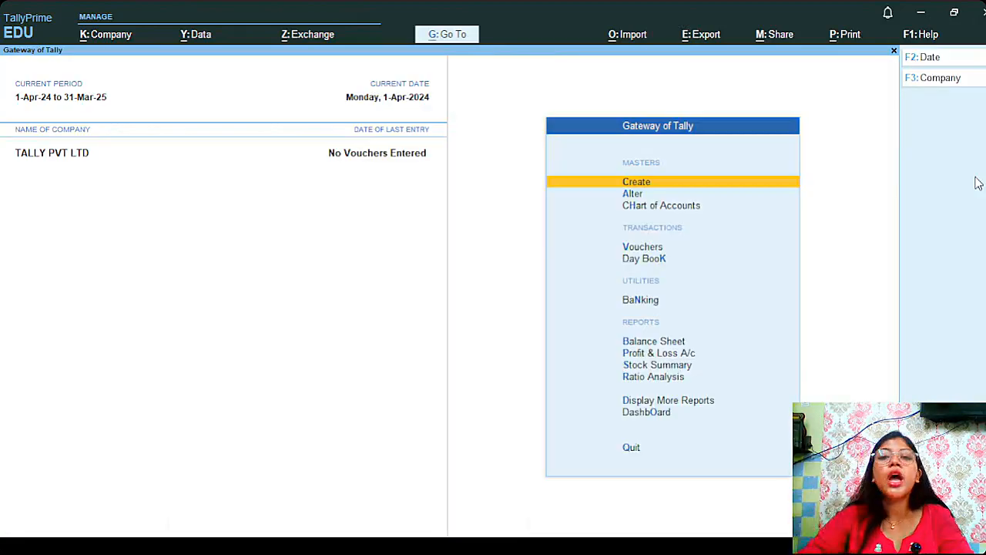
pyautogui.press('Up')
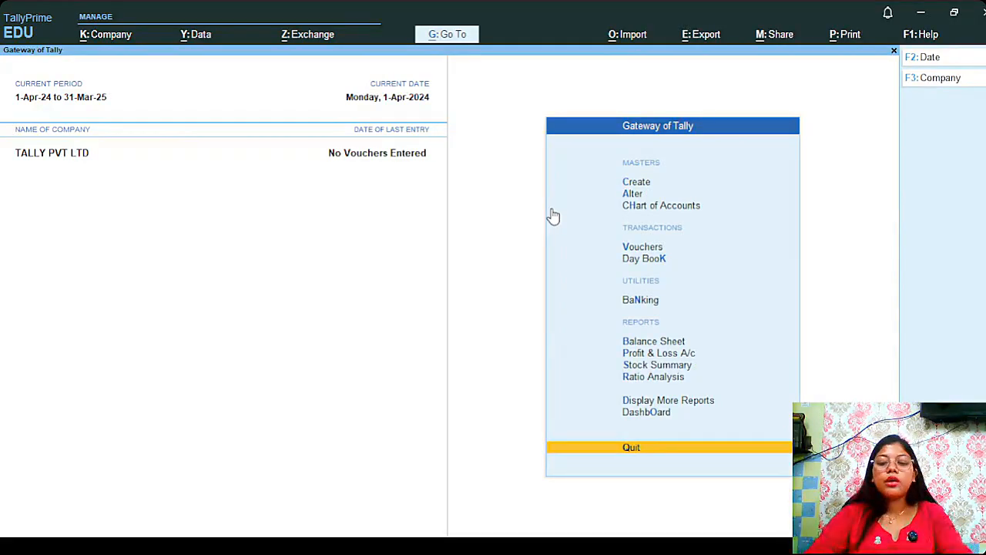
pyautogui.press('Up')
pyautogui.press('Up')
pyautogui.press('Up')
pyautogui.press('Up')
pyautogui.press('Up')
pyautogui.press('Up')
pyautogui.press('Up')
pyautogui.press('Up')
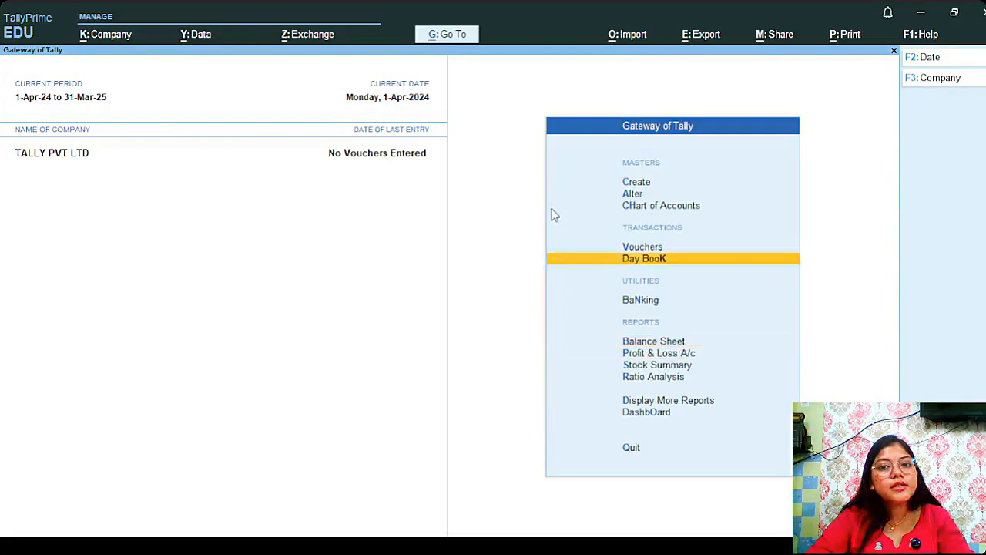
pyautogui.press('Down')
pyautogui.press('Down')
pyautogui.press('Down')
pyautogui.press('Down')
pyautogui.press('Down')
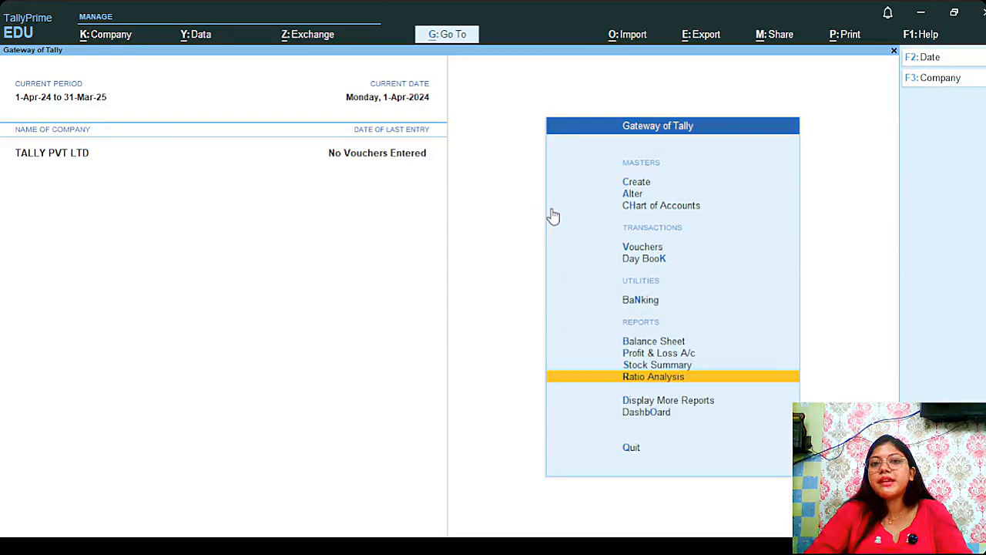
pyautogui.press('Up')
pyautogui.press('Up')
pyautogui.press('Home')
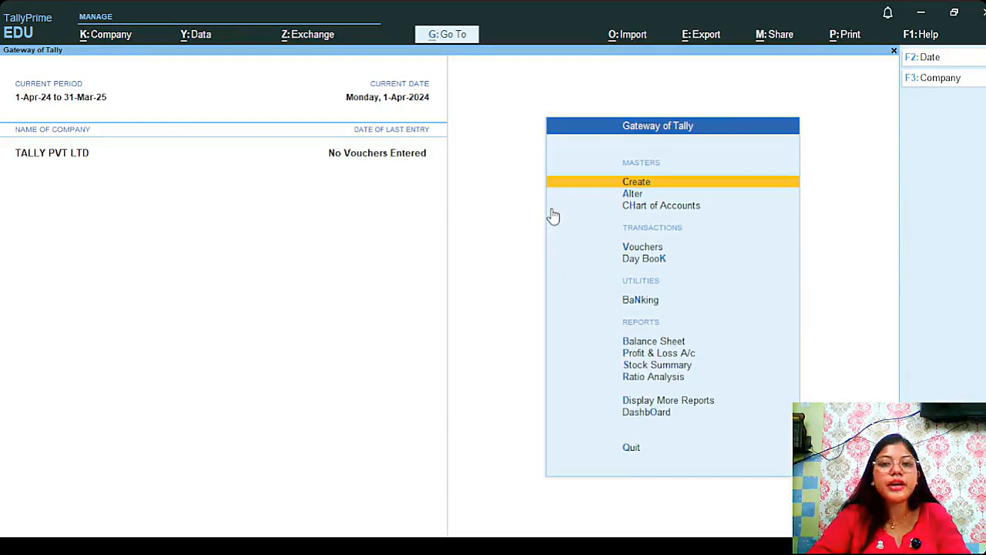
# View the fields of a blank accounting group creation form and quit it without saving.
pyautogui.press('Return')
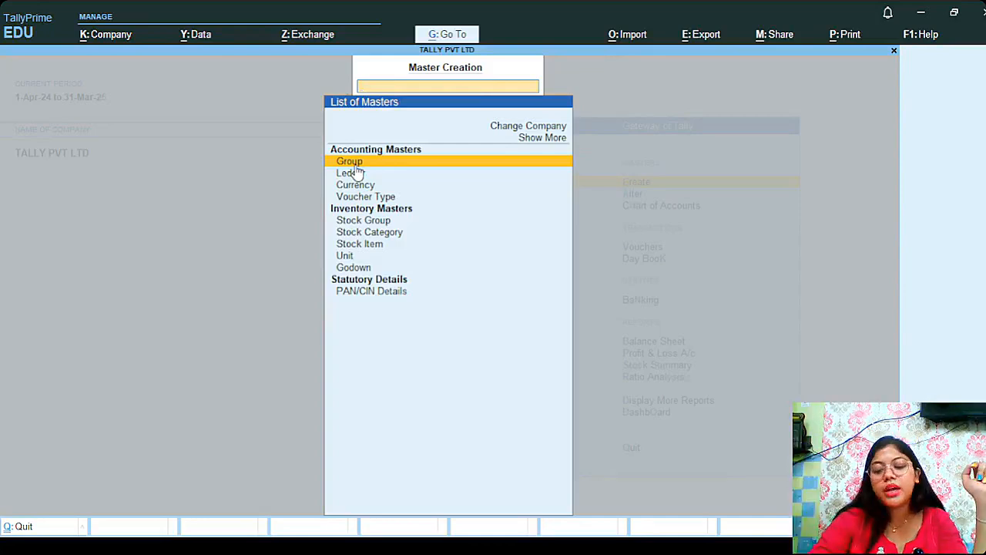
pyautogui.click(356, 164)
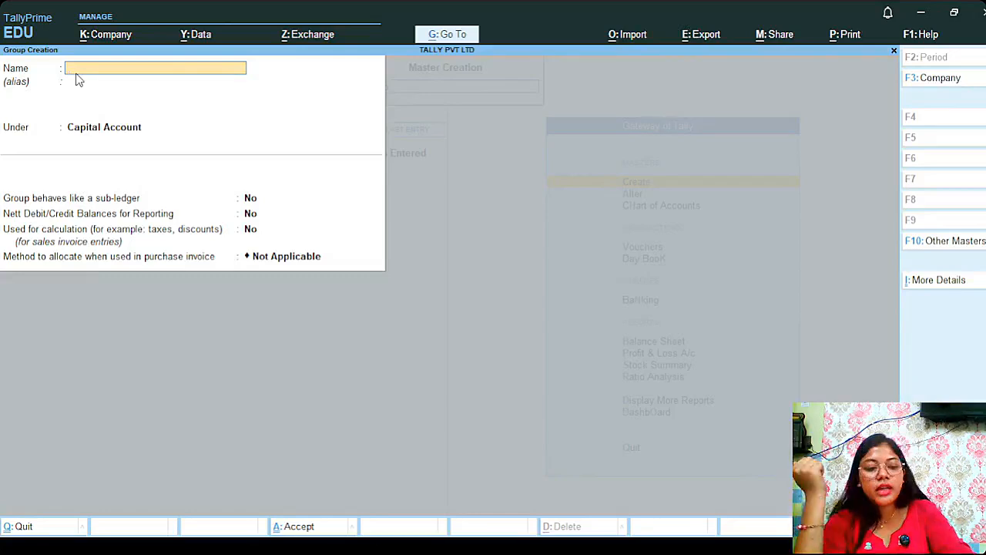
pyautogui.press('Escape')
pyautogui.press('y')
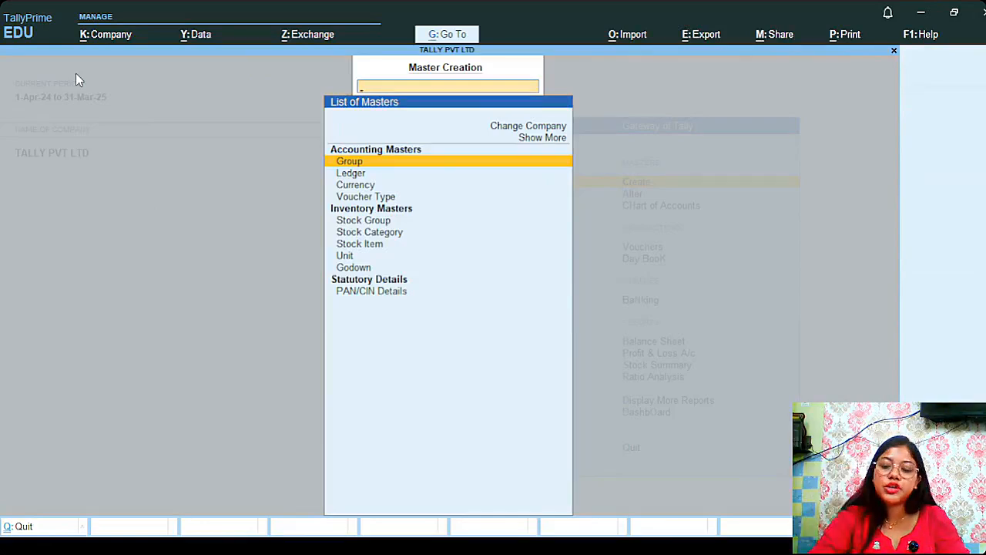
# Start a new ledger named "Bank A/c" and leave its alias empty.
pyautogui.press('Down')
pyautogui.press('Return')
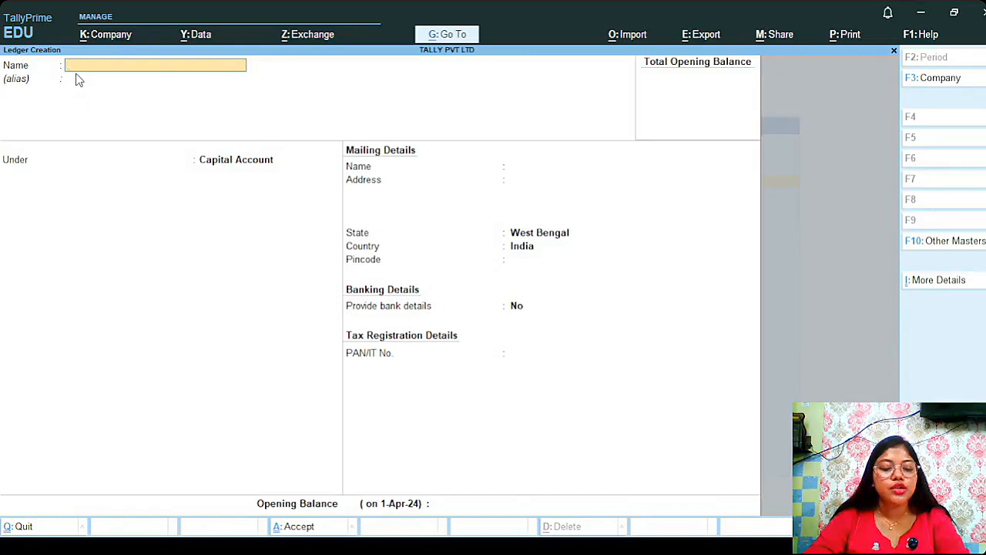
pyautogui.write('Bank')
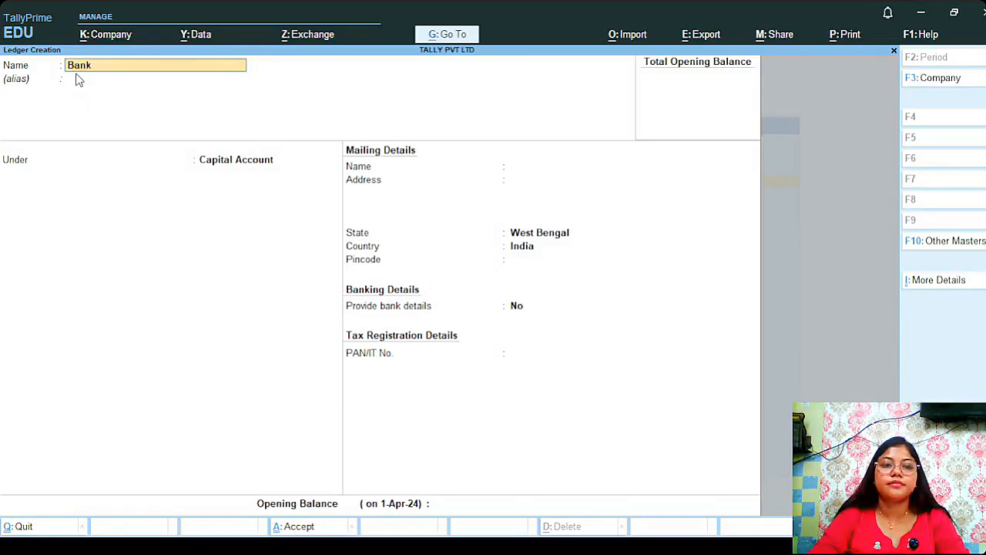
pyautogui.write(' A/c')
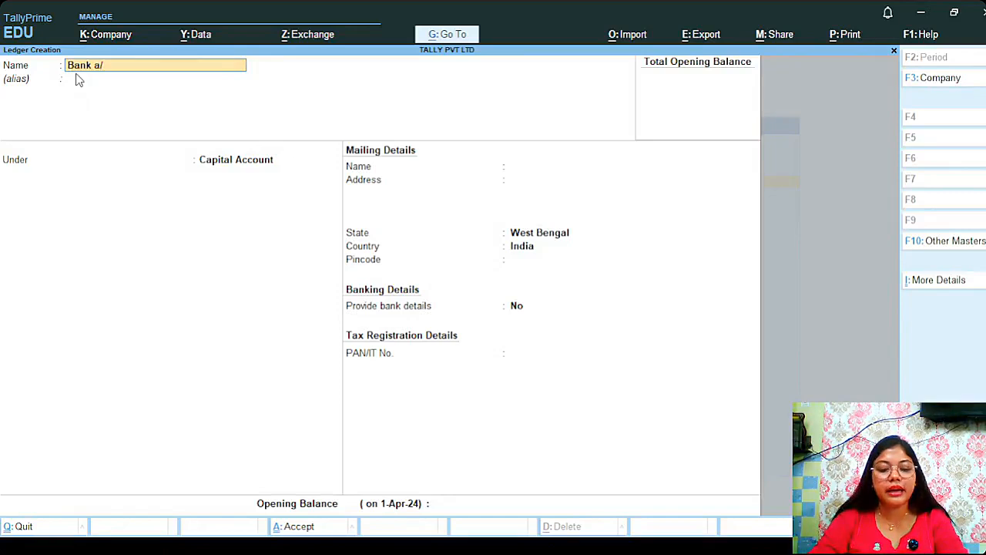
pyautogui.press('Return')
pyautogui.press('Return')
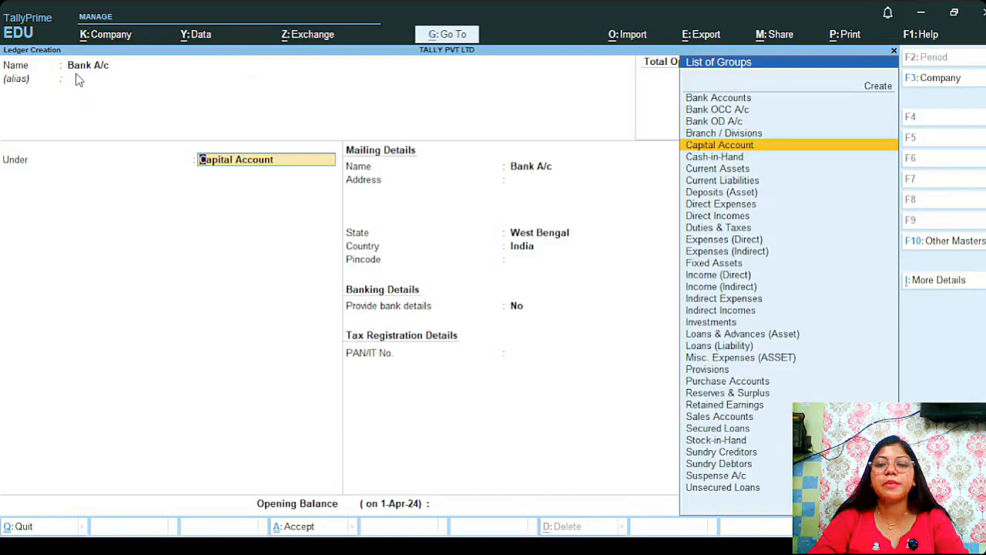
# Place the ledger under the Bank Accounts group and keep the default account holder's name.
pyautogui.write('Bank')
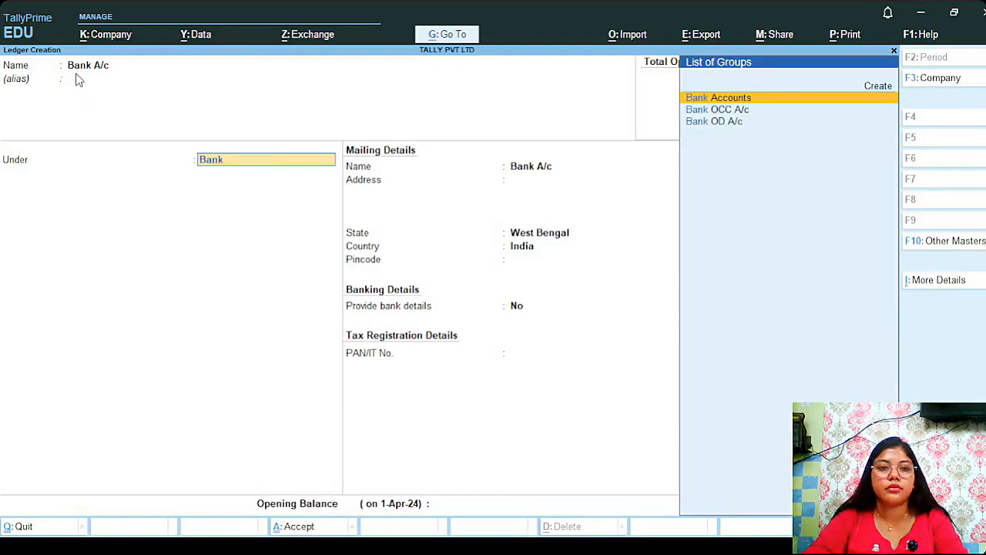
pyautogui.press('Return')
pyautogui.press('Return')
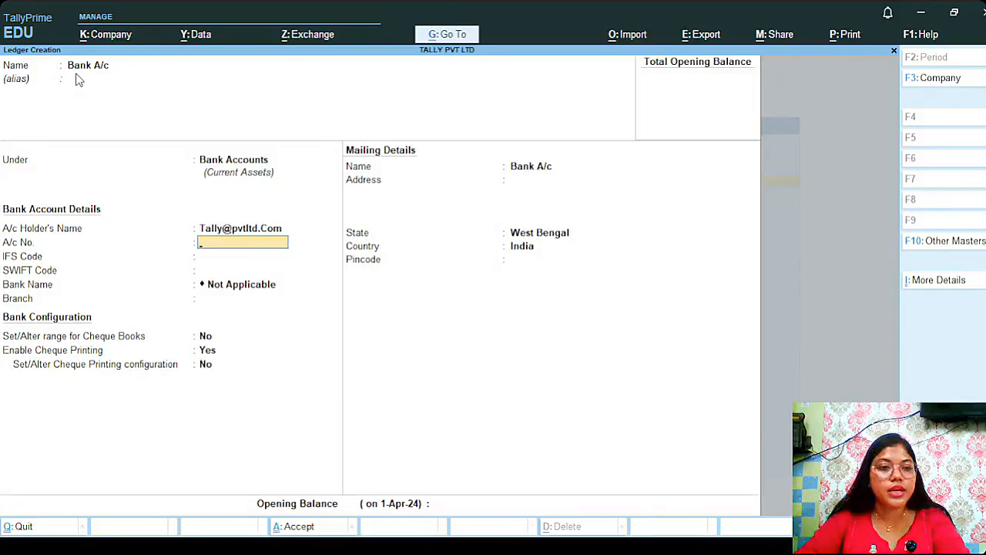
# Leave the remaining bank account details unfilled, and keep the default cheque book and cheque printing settings and the mailing name.
pyautogui.press('Return')
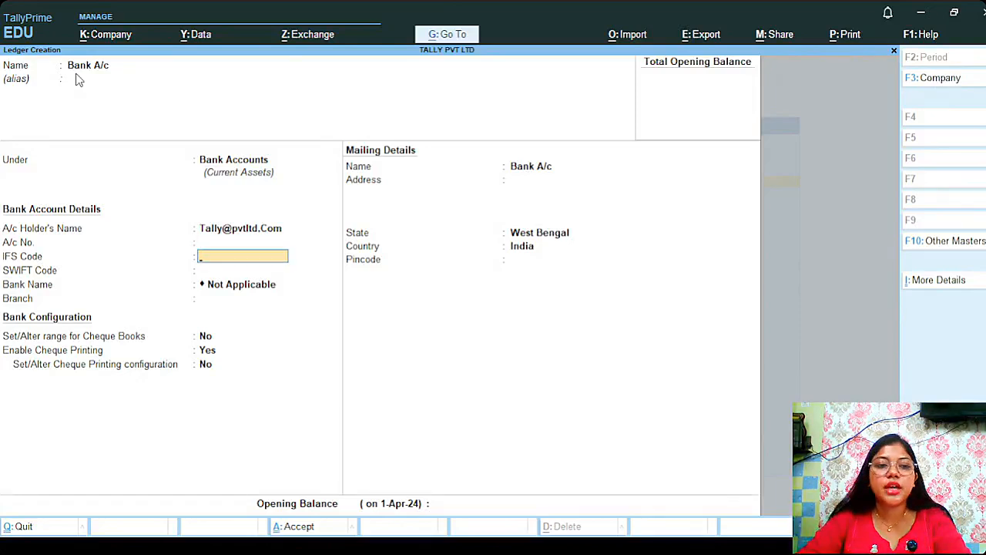
pyautogui.press('Return')
pyautogui.press('Return')
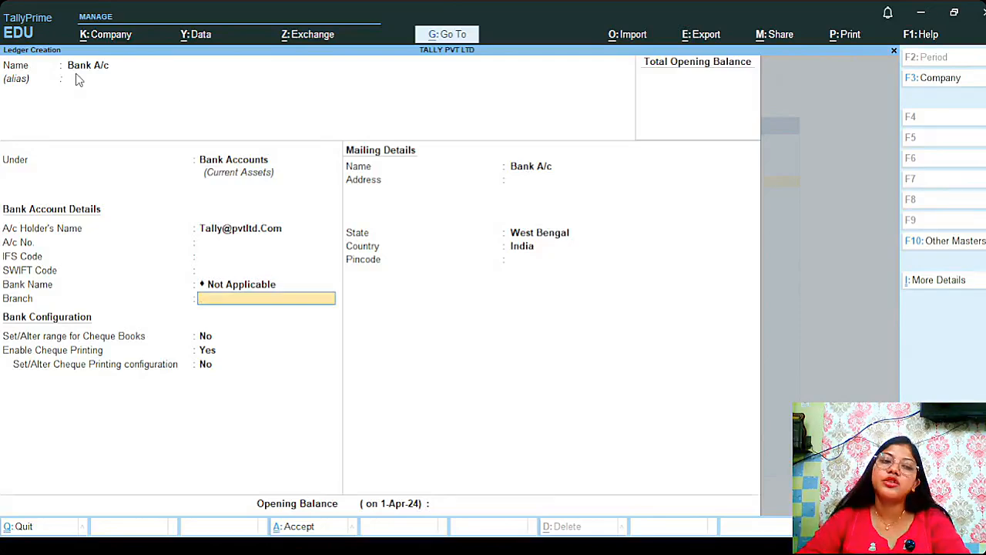
pyautogui.press('Return')
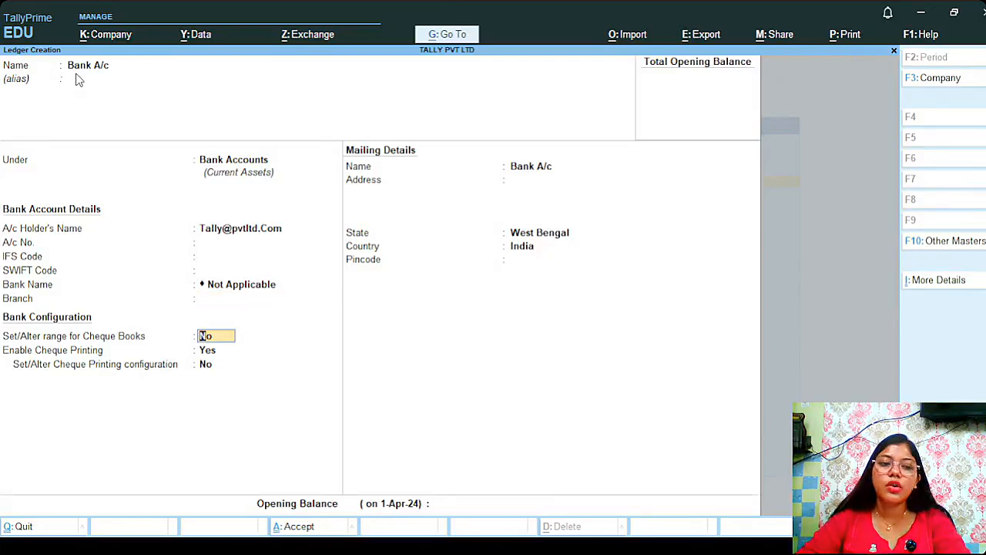
pyautogui.press('Return')
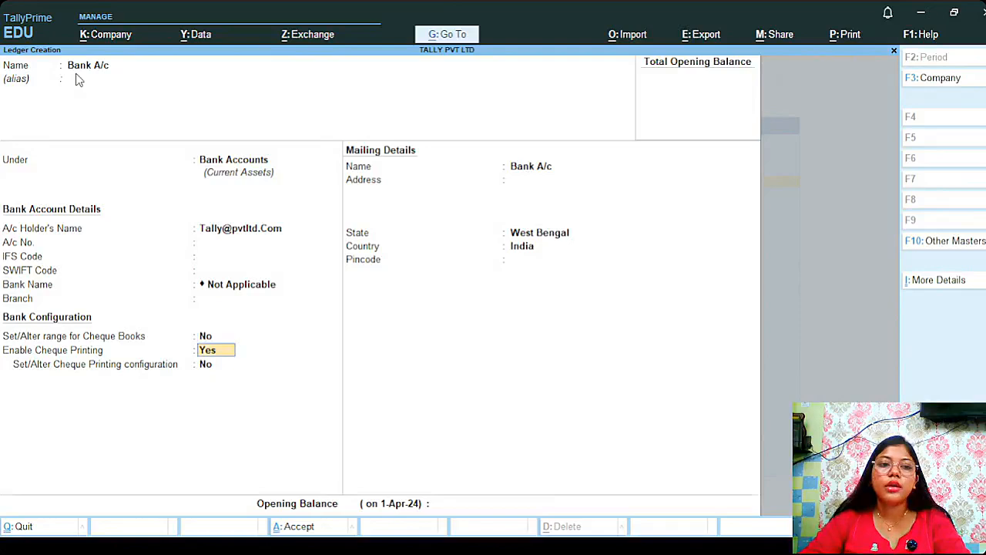
pyautogui.press('Return')
pyautogui.press('Return')
pyautogui.press('Return')
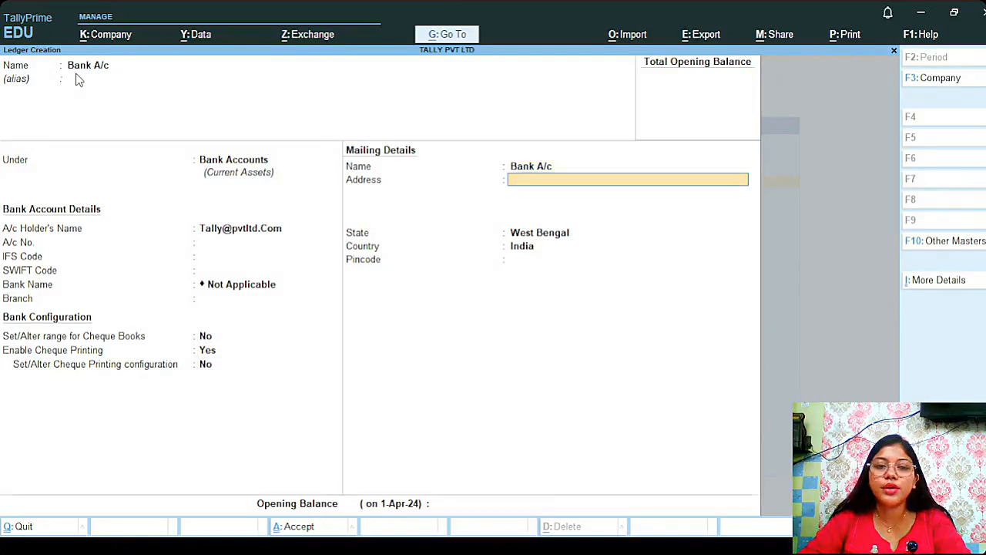
# Leave the mailing address empty and keep the default state, country and blank pincode for the Bank A/c ledger.
pyautogui.press('Return')
pyautogui.press('Return')
pyautogui.press('Return')
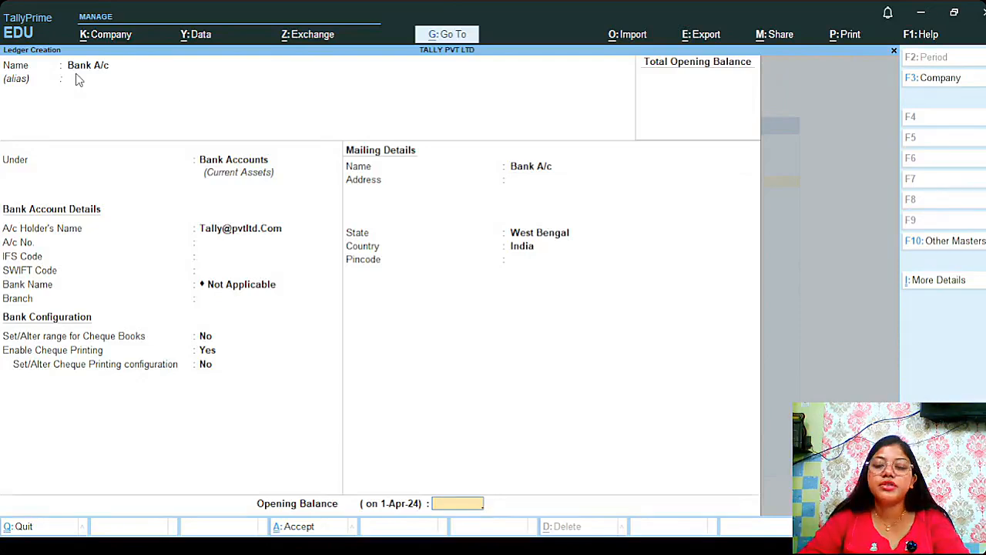
pyautogui.write('100000')
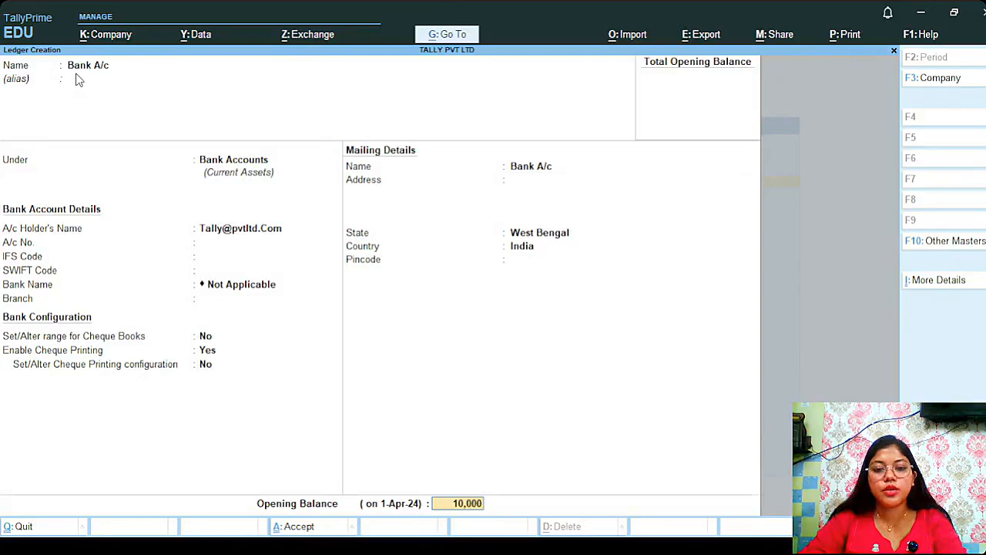
pyautogui.press('Return')
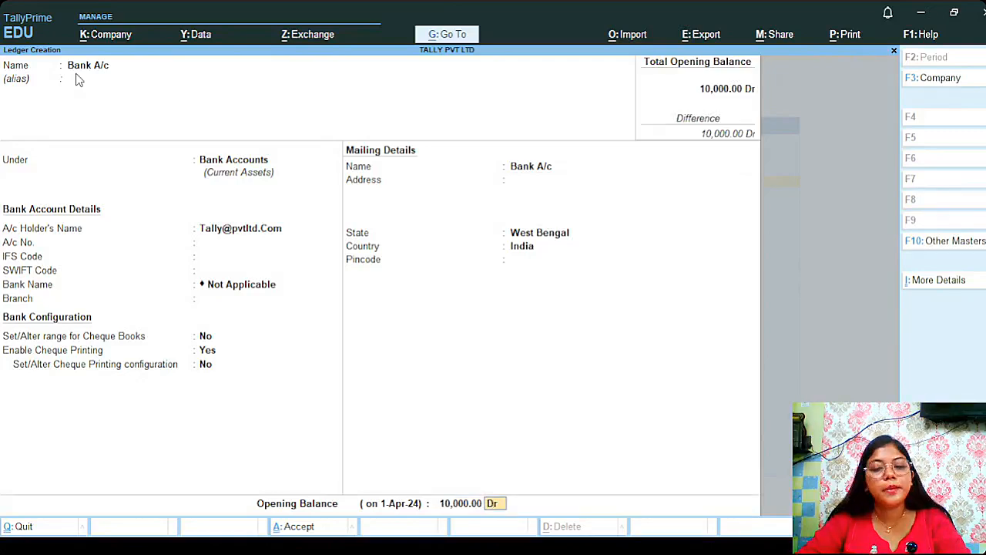
pyautogui.press('Return')
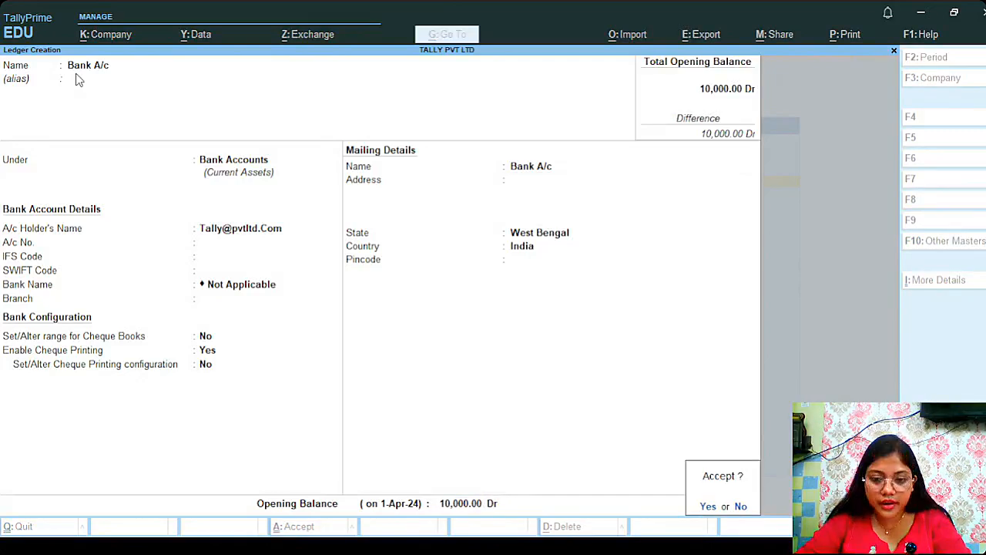
pyautogui.write('nk A/')
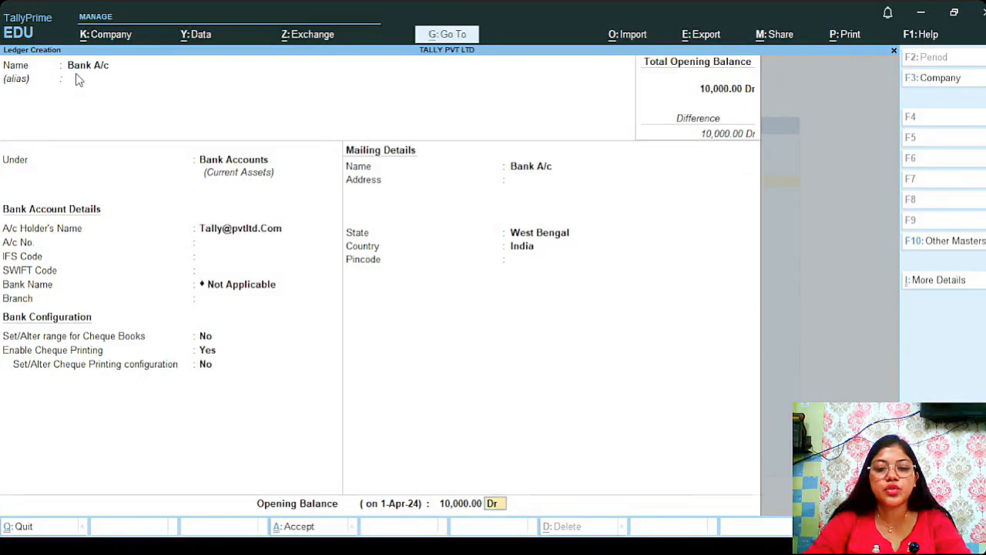
pyautogui.write('c')
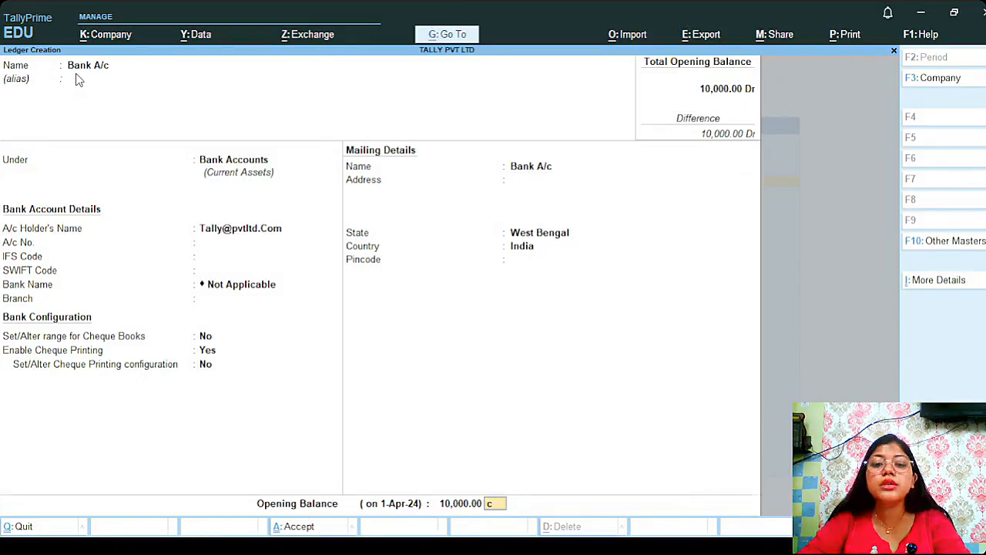
pyautogui.press('BackSpace')
pyautogui.press('Return')
pyautogui.press('Escape')
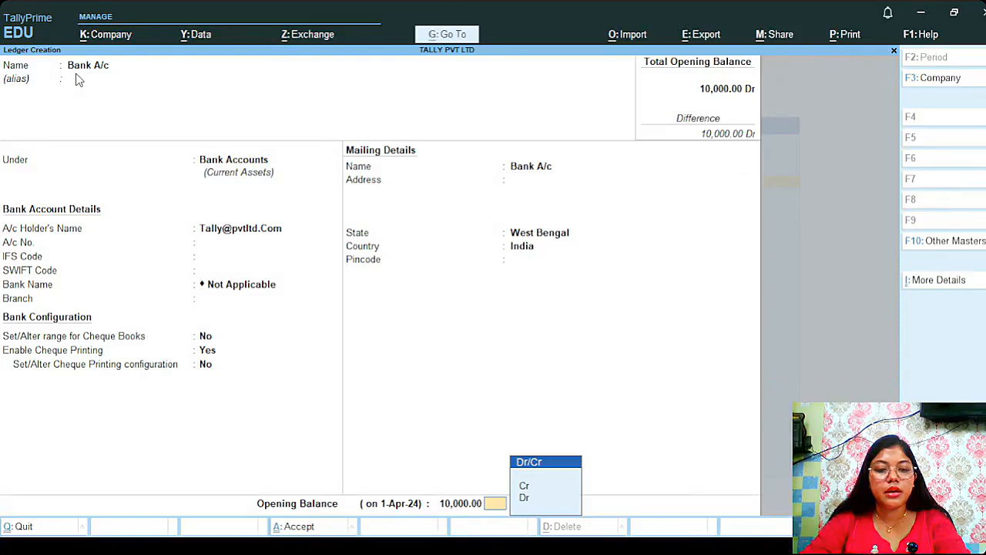
pyautogui.press('BackSpace')
pyautogui.press('BackSpace')
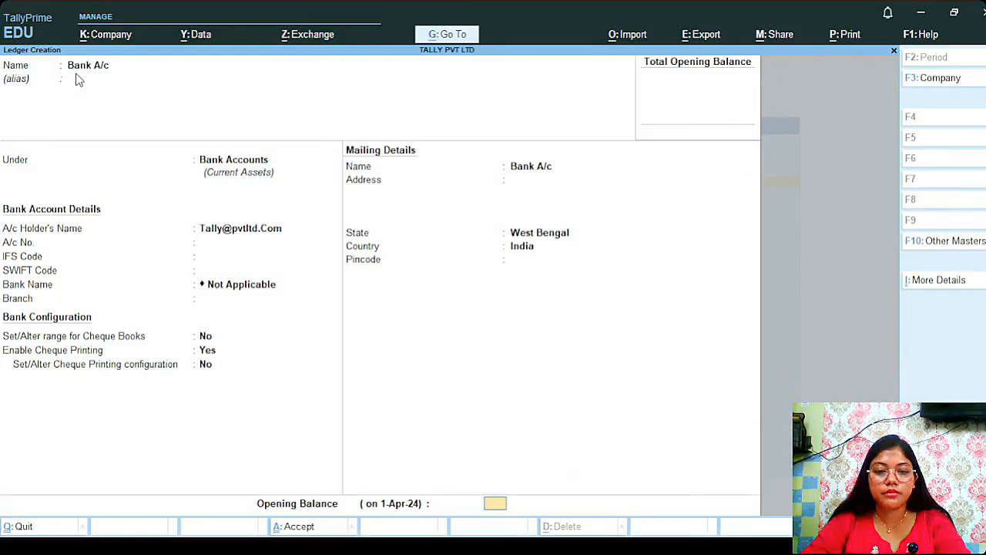
pyautogui.press('BackSpace')
# Set the opening balance to 10,000 Dr, save the Bank A/c ledger and return to the Gateway of Tally.
pyautogui.write('10')
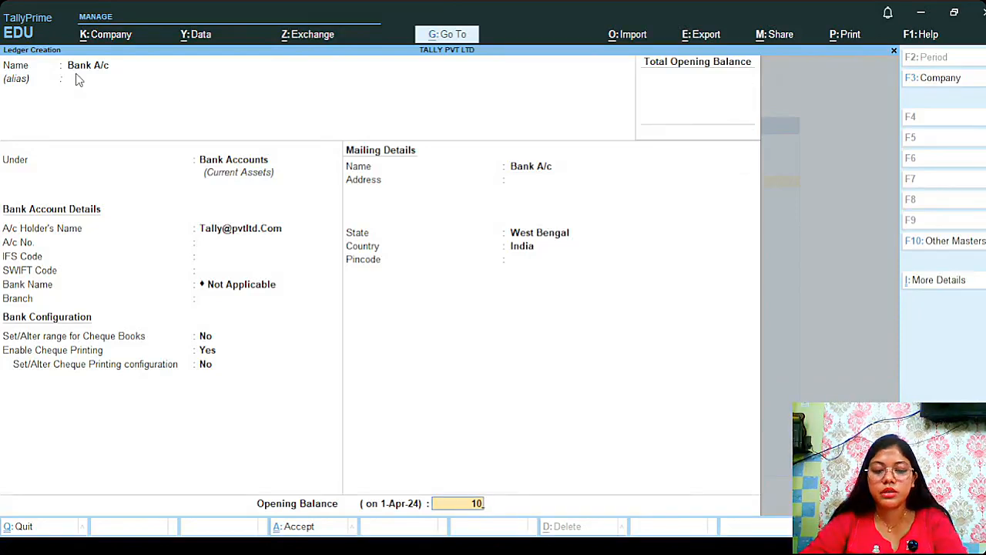
pyautogui.write(',000')
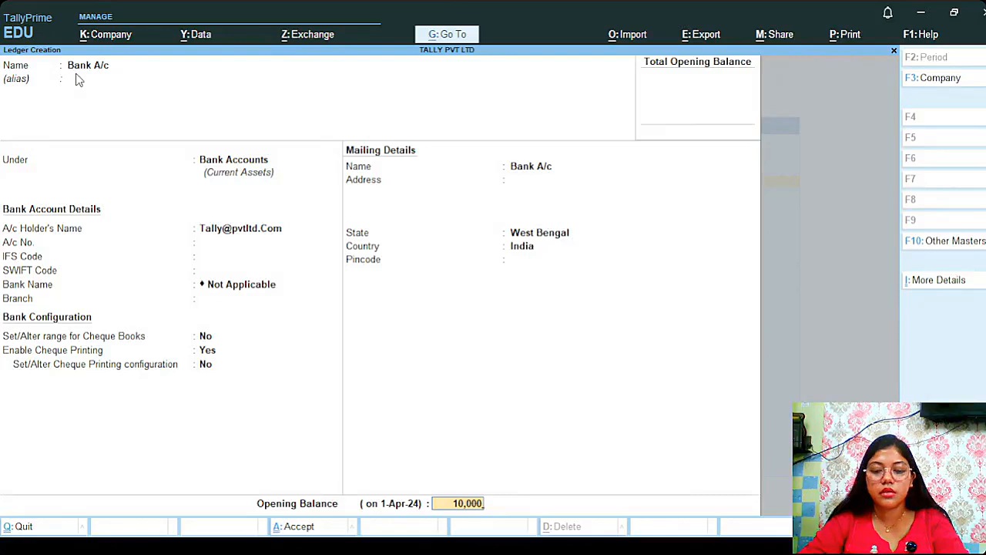
pyautogui.press('Return')
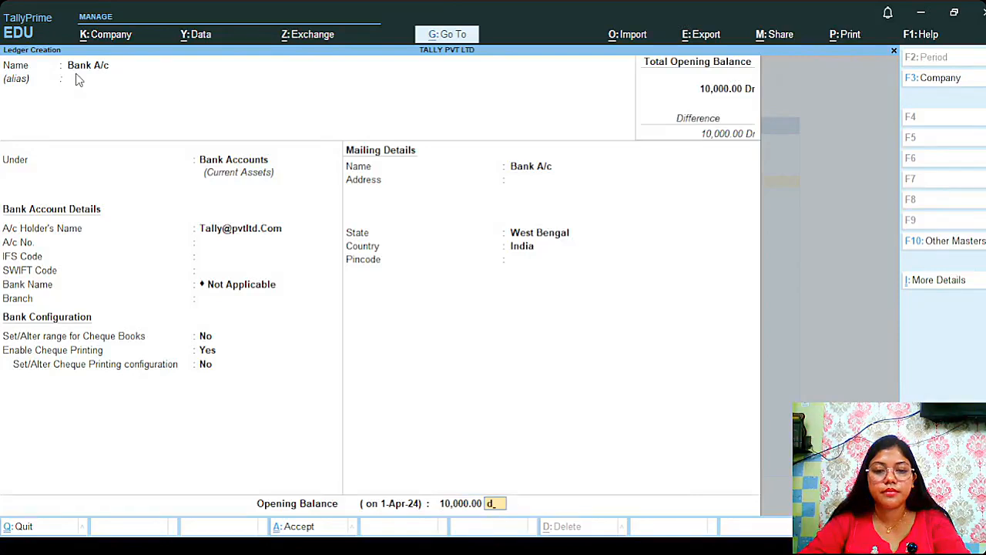
pyautogui.press('Return')
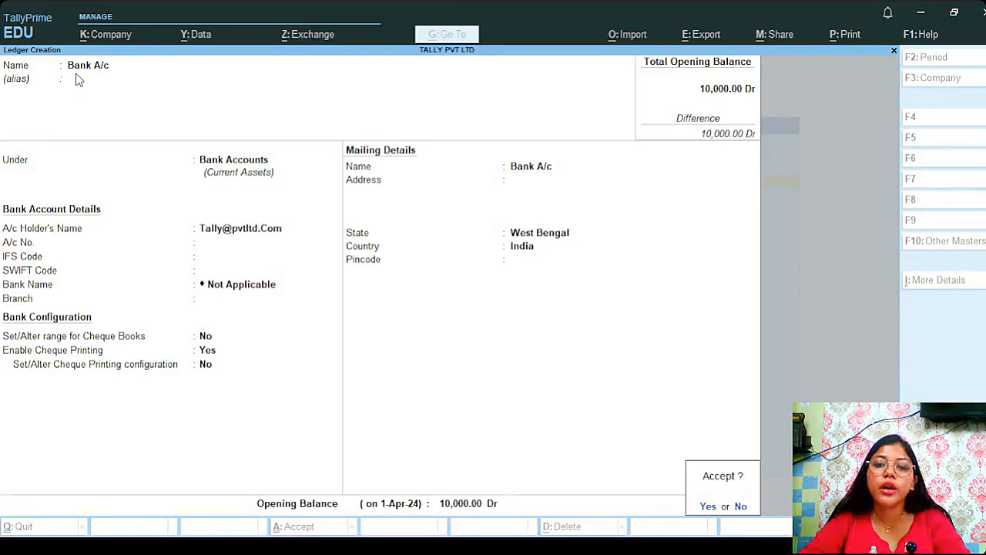
pyautogui.press('y')
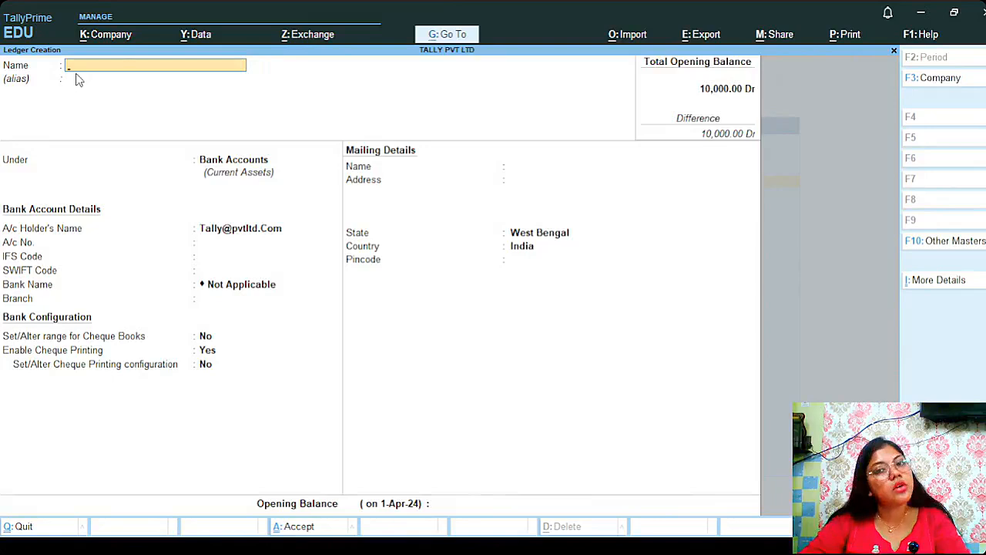
pyautogui.press('Escape')
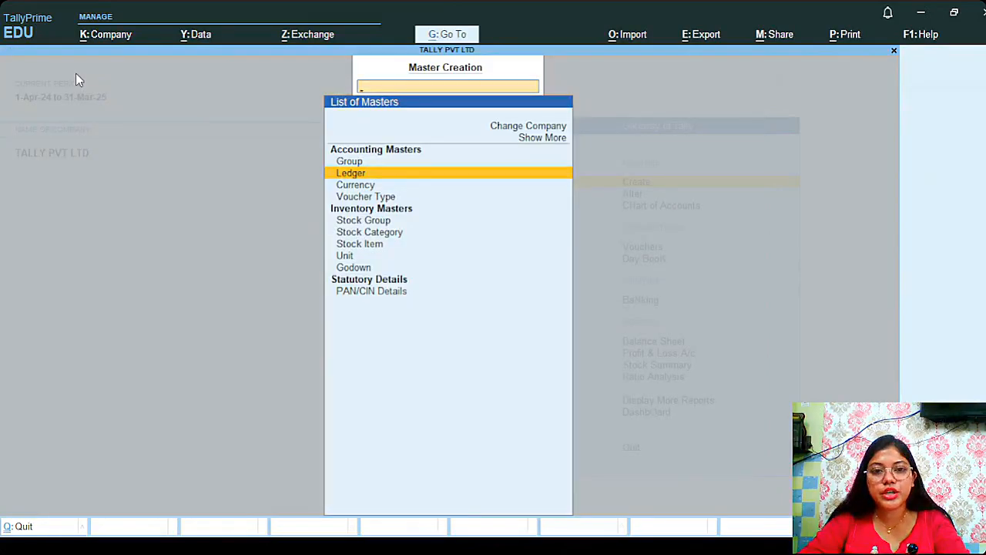
pyautogui.press('Escape')
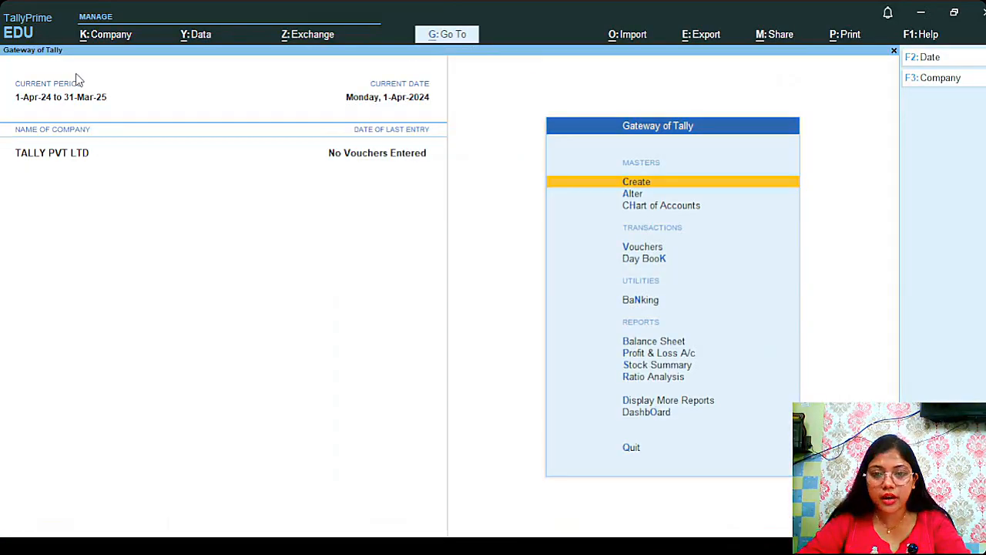
# Open the existing Bank A/c ledger for alteration.
pyautogui.press('Down')
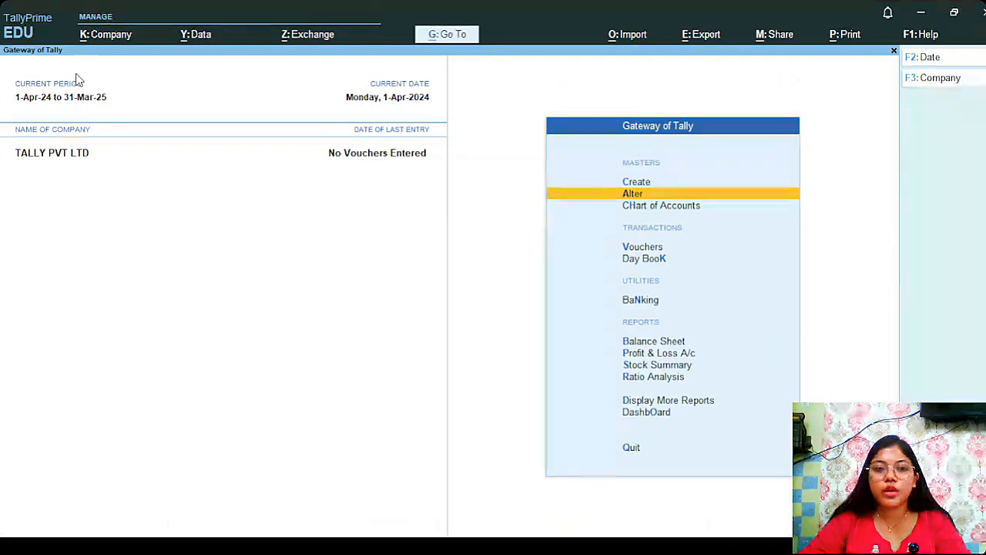
pyautogui.press('Return')
pyautogui.press('Down')
pyautogui.press('Return')
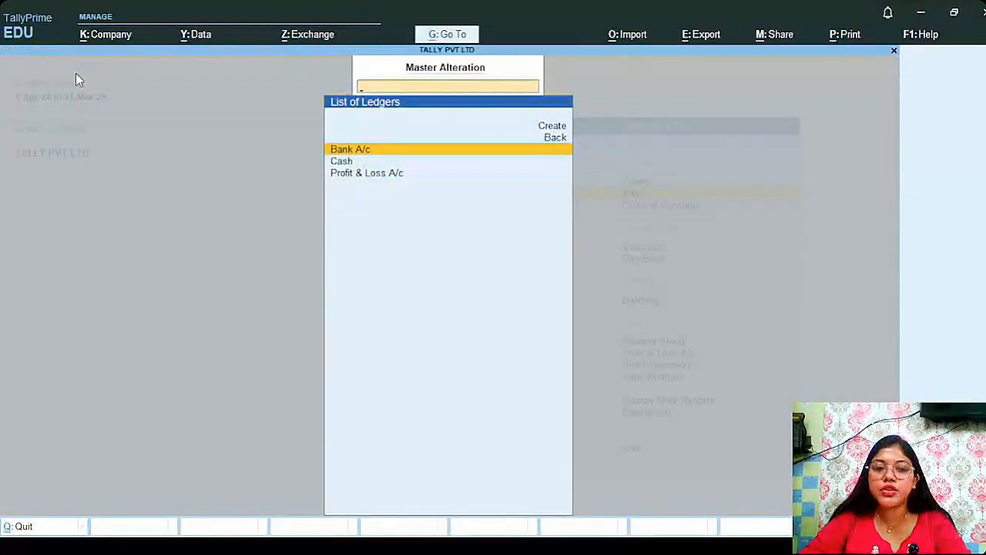
pyautogui.press('Down')
pyautogui.press('Up')
pyautogui.press('Down')
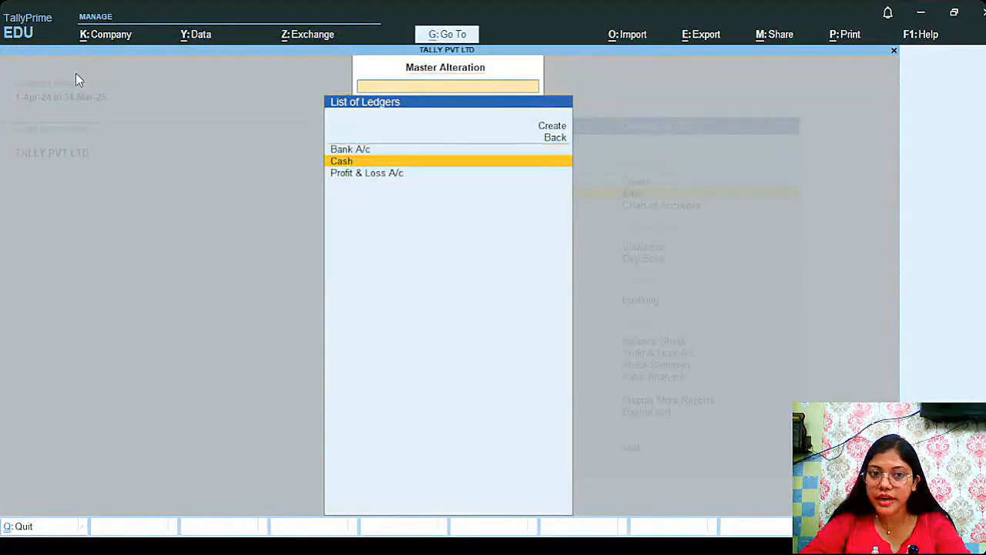
pyautogui.press('Down')
pyautogui.press('Up')
pyautogui.press('Up')
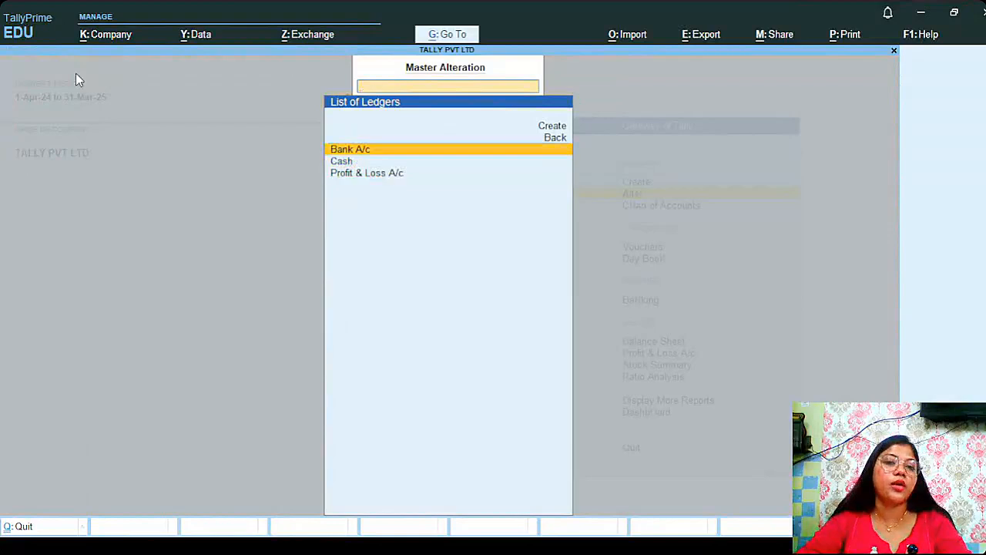
pyautogui.press('Return')
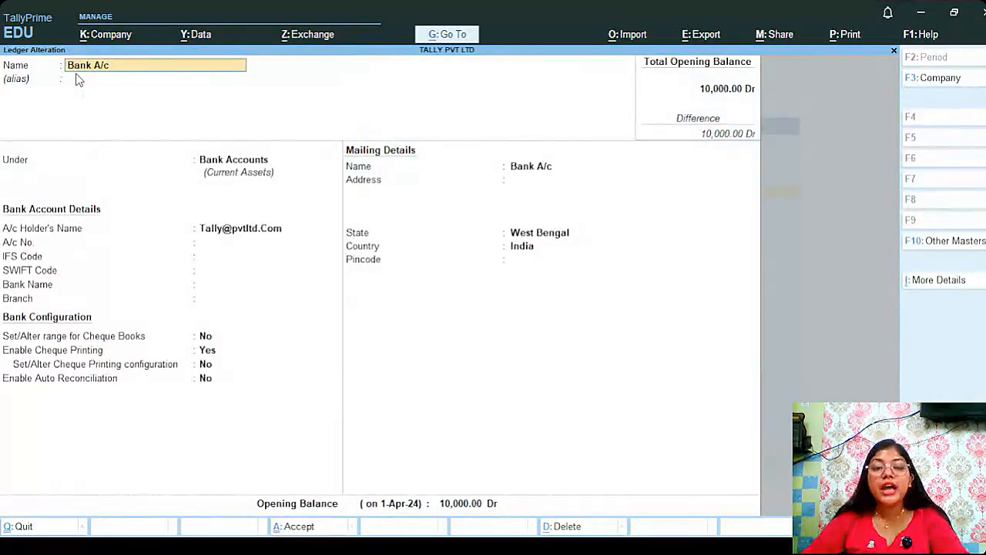
# Keep the ledger's name, blank alias, group and account holder's name, and fill in the bank account number.
pyautogui.press('Return')
pyautogui.press('Return')
pyautogui.press('Return')
pyautogui.press('Return')
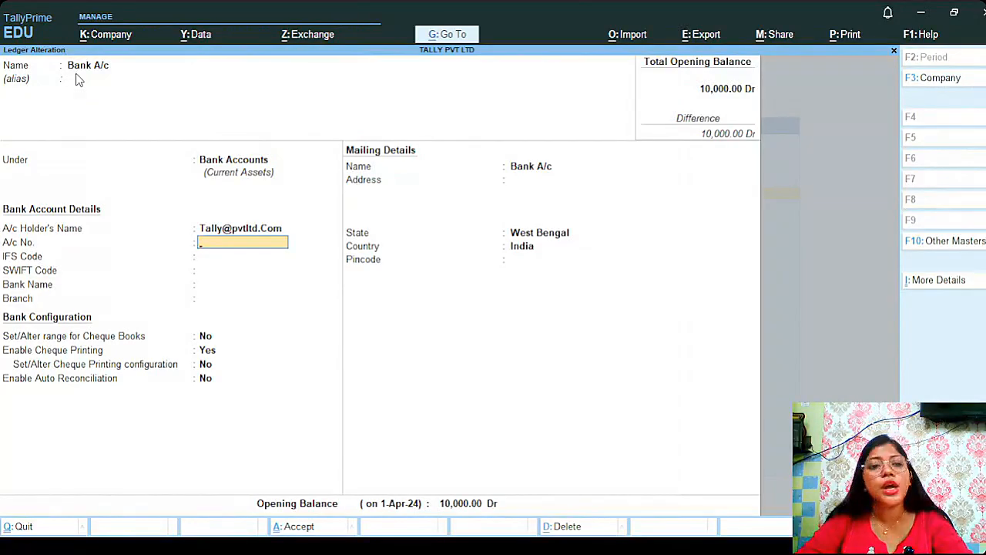
pyautogui.write('12345')
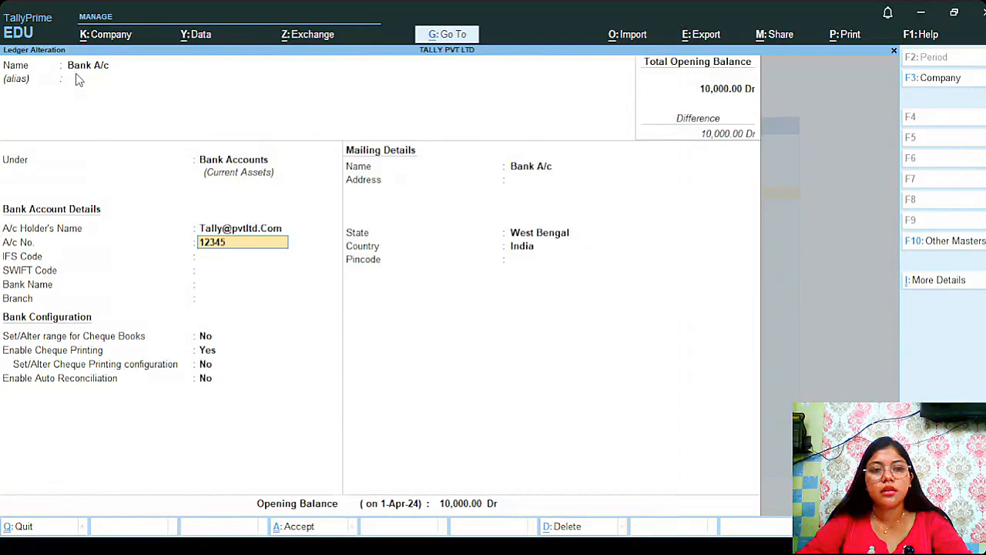
pyautogui.write('6789')
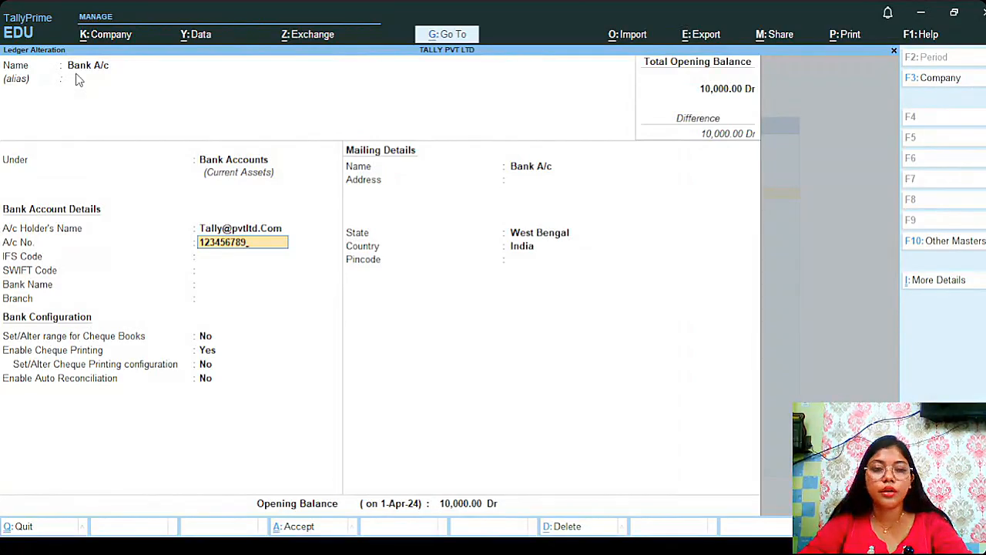
# Keep the remaining bank, mailing and opening balance details as they are, save the altered ledger and leave the ledger list.
pyautogui.press('Return')
pyautogui.press('Return')
pyautogui.press('Return')
pyautogui.press('Return')
pyautogui.press('Return')
pyautogui.press('Return')
pyautogui.press('Return')
pyautogui.press('Return')
pyautogui.press('Return')
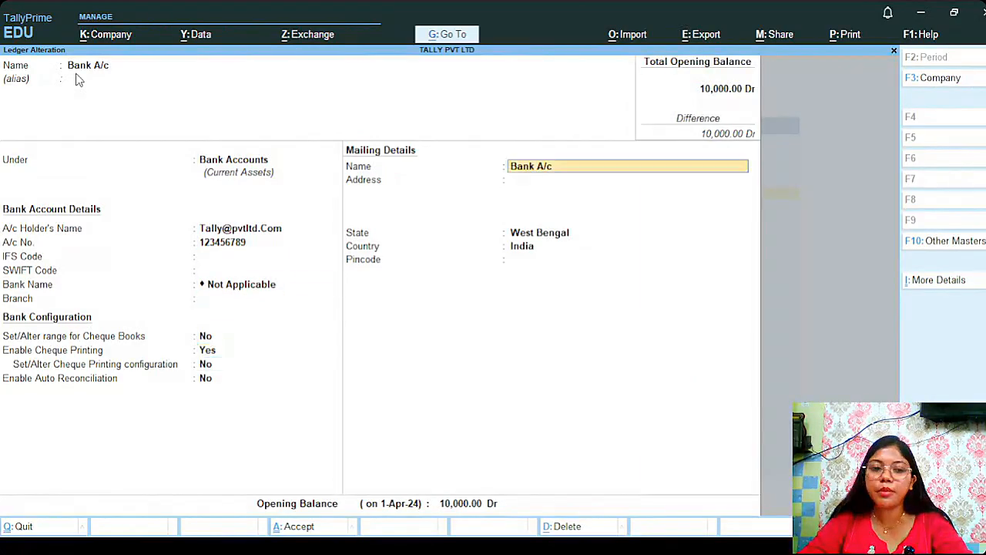
pyautogui.press('Return')
pyautogui.press('Return')
pyautogui.press('Return')
pyautogui.press('Return')
pyautogui.press('Return')
pyautogui.press('Return')
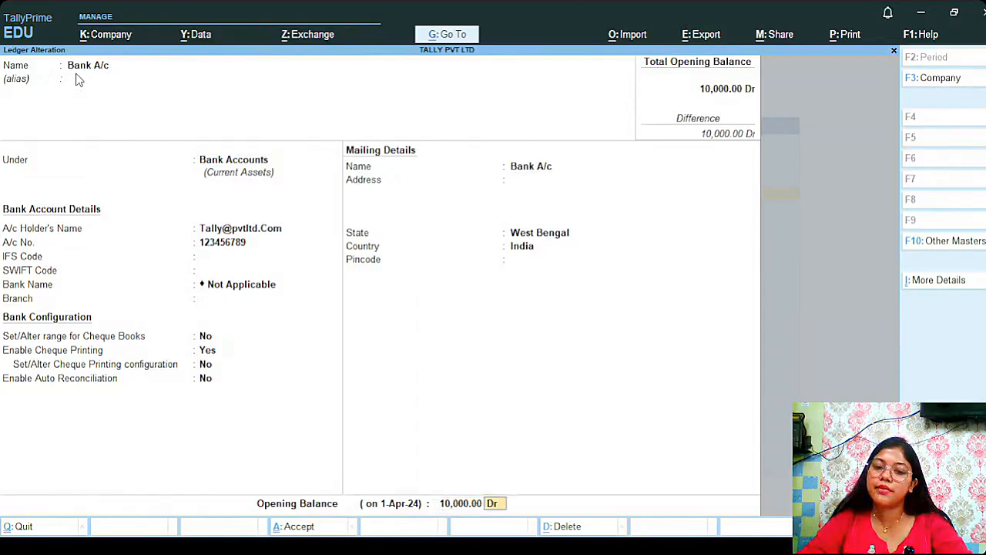
pyautogui.press('Return')
pyautogui.press('Return')
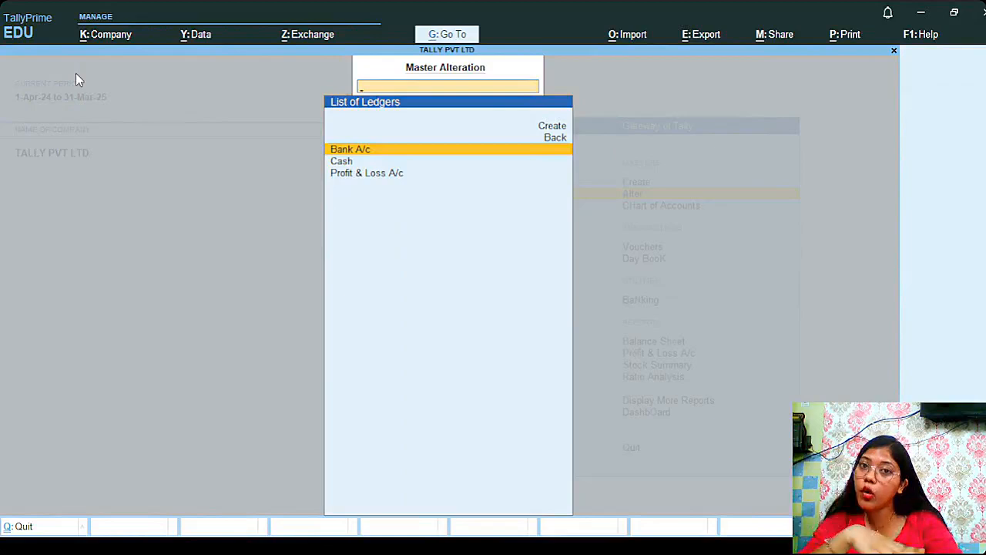
pyautogui.press('Escape')
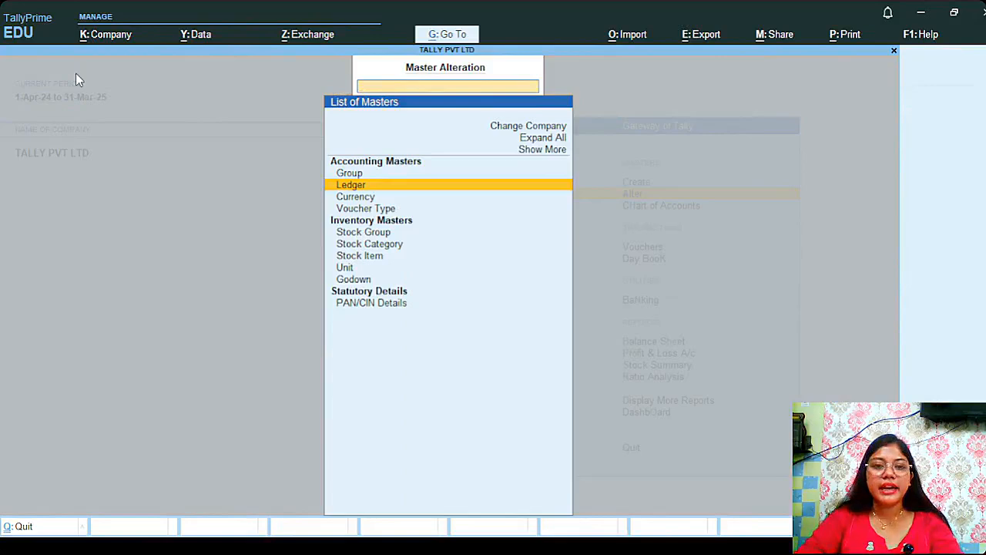
# Start creating a new currency from the Currency masters instead of altering the default ₹ currency.
pyautogui.press('Down')
pyautogui.press('Return')
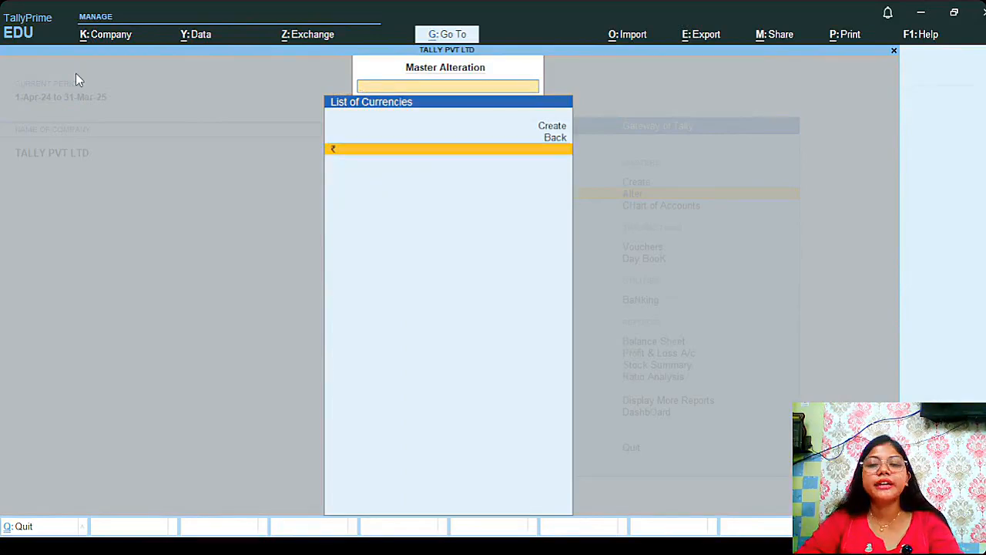
pyautogui.press('Up')
pyautogui.press('Up')
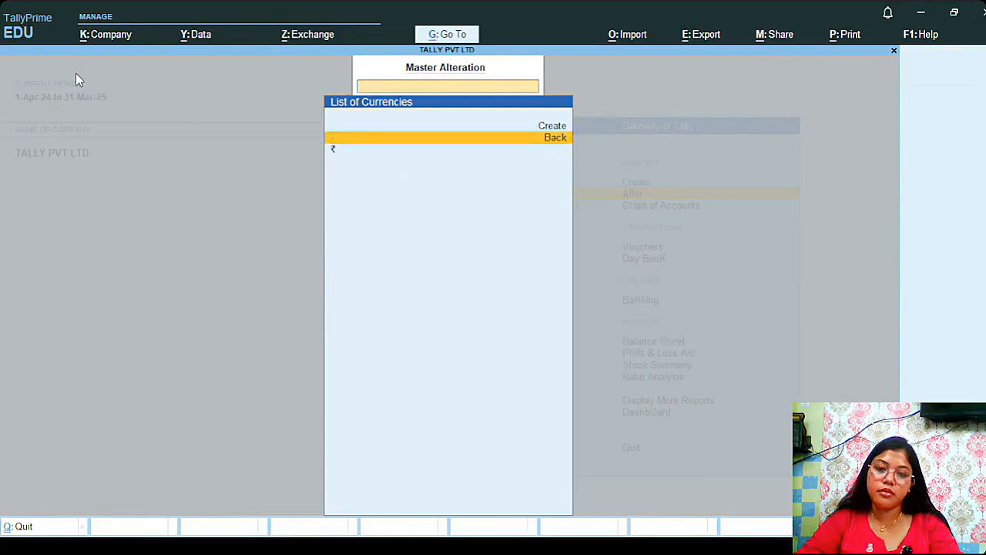
pyautogui.press('Return')
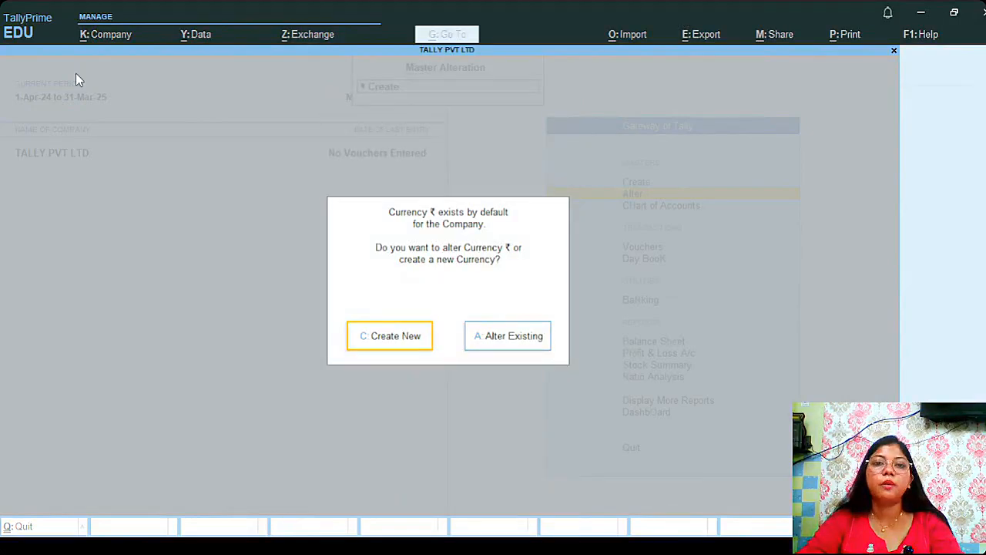
pyautogui.press('Right')
pyautogui.press('Left')
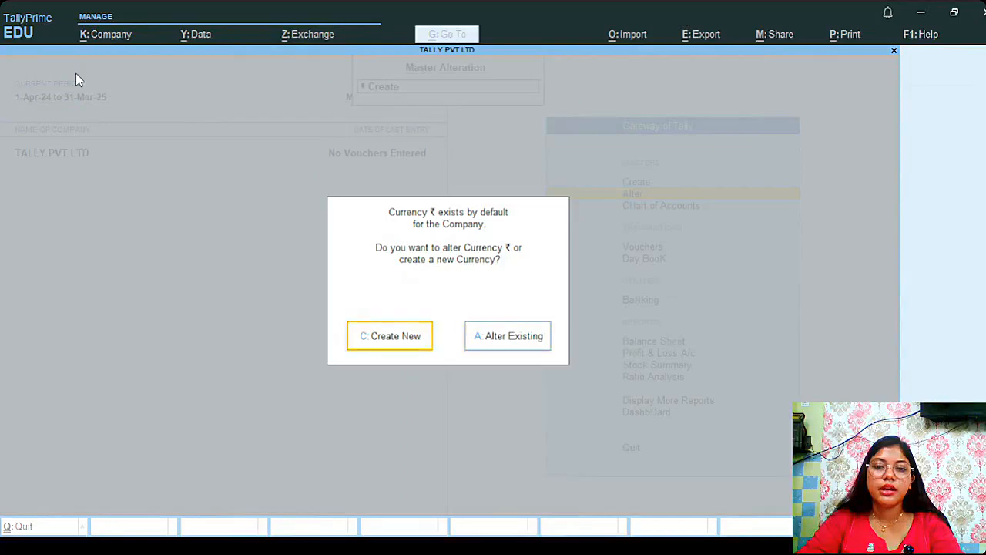
pyautogui.press('Right')
pyautogui.press('Left')
pyautogui.press('Right')
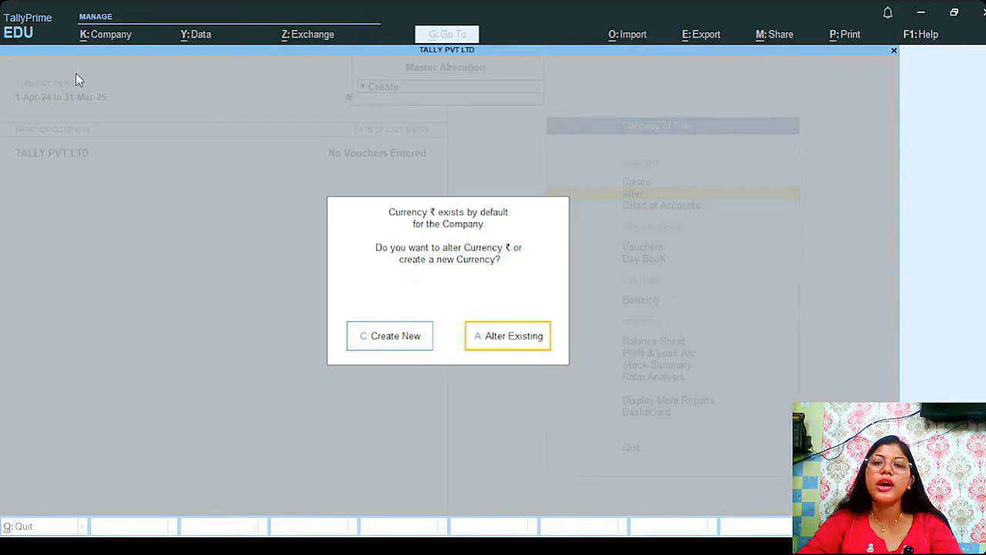
pyautogui.press('Left')
pyautogui.press('Return')
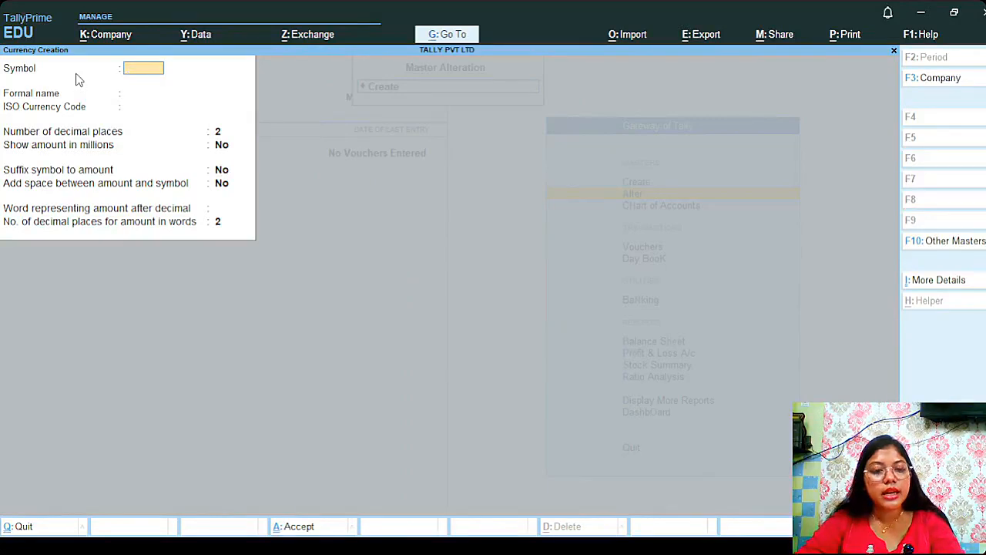
# Fill in a new currency with symbol $ and formal name Dollar, keep the default decimal and millions settings, and discard it unsaved.
pyautogui.write('$')
pyautogui.press('Return')
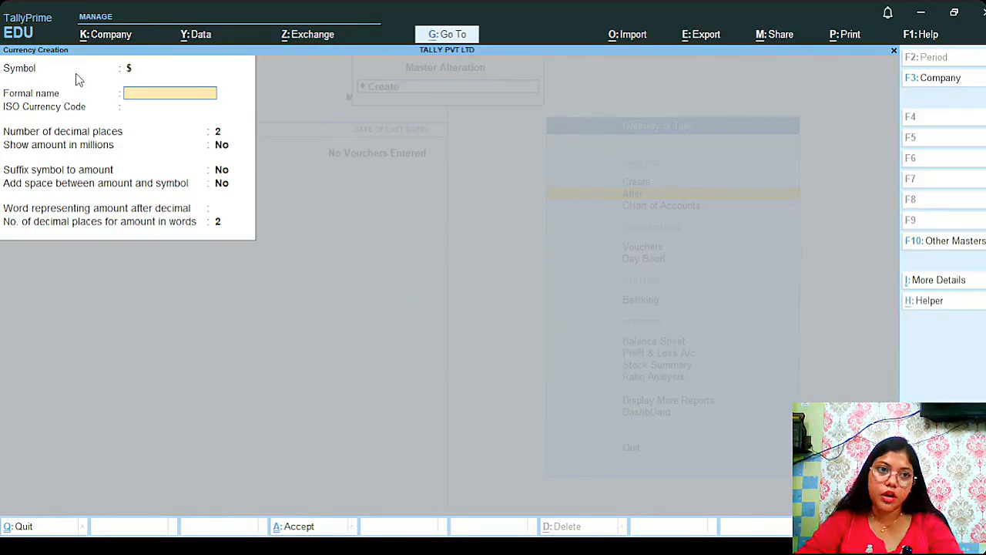
pyautogui.write('Dollar')
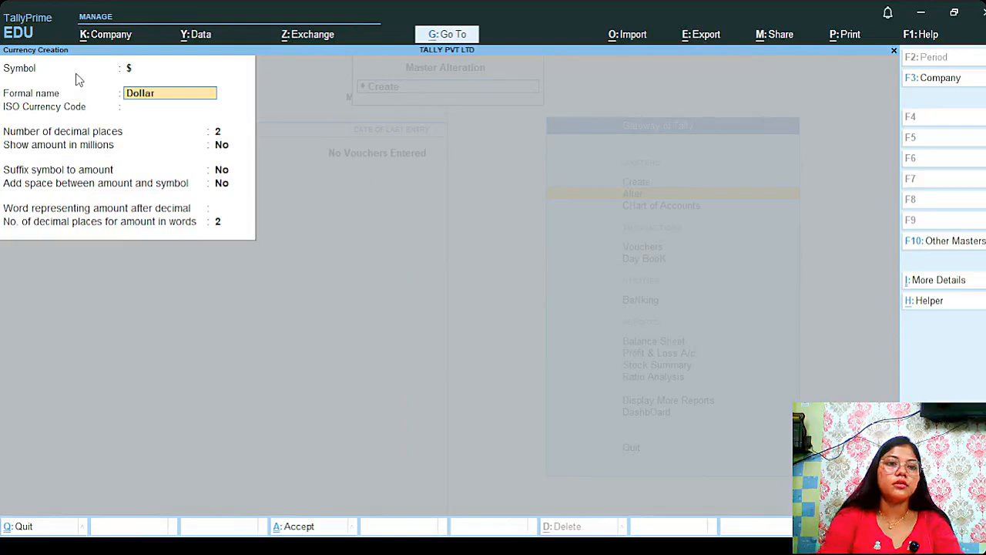
pyautogui.press('Return')
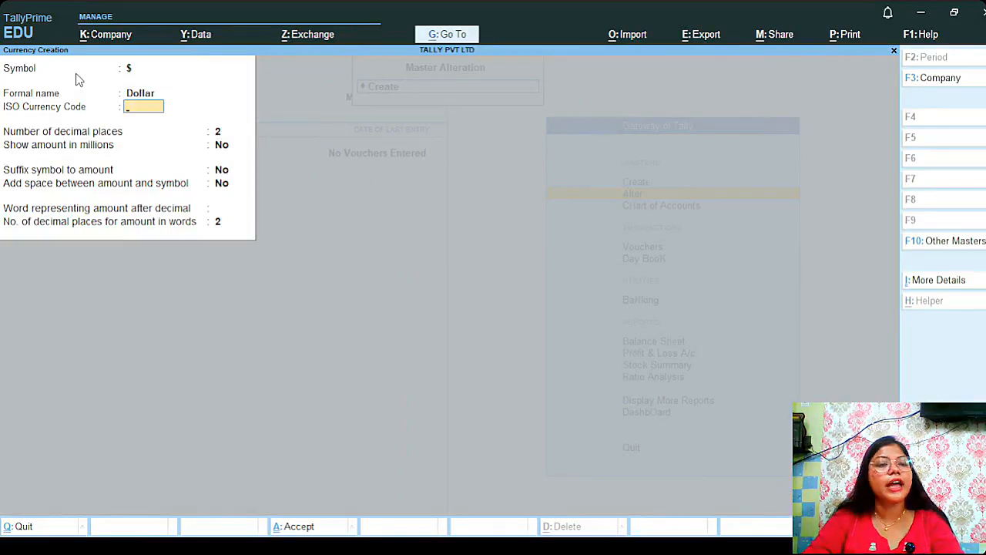
pyautogui.press('Return')
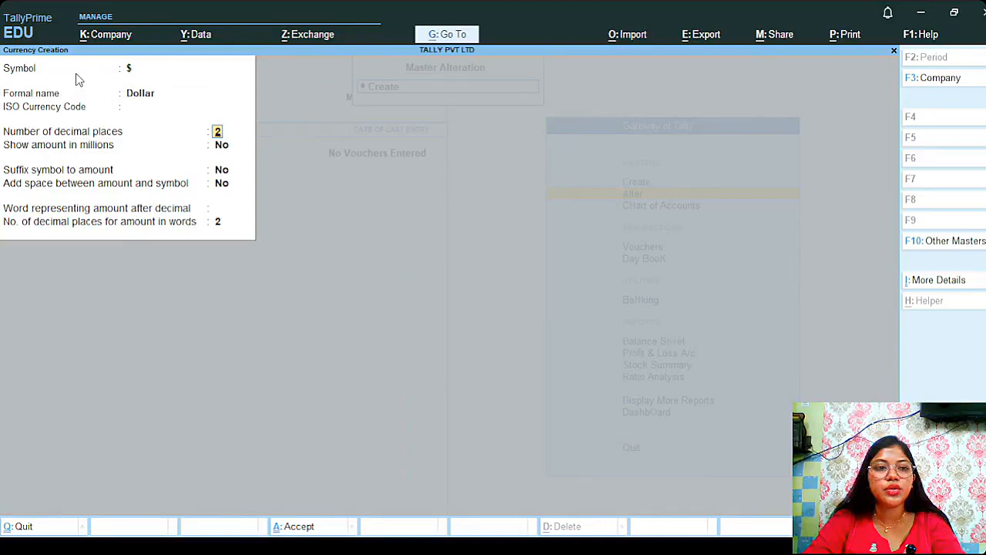
pyautogui.press('Return')
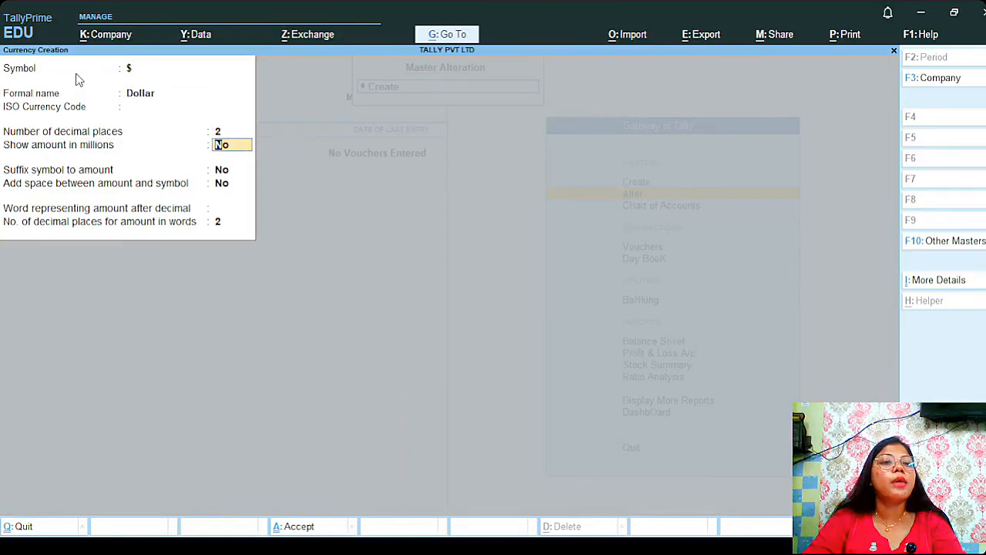
pyautogui.press('Return')
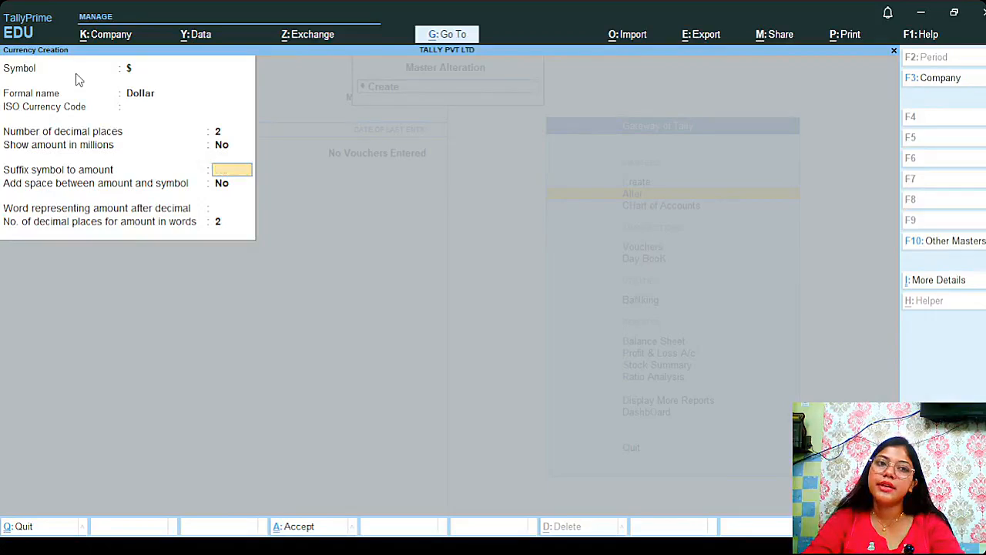
pyautogui.press('Escape')
pyautogui.press('Return')
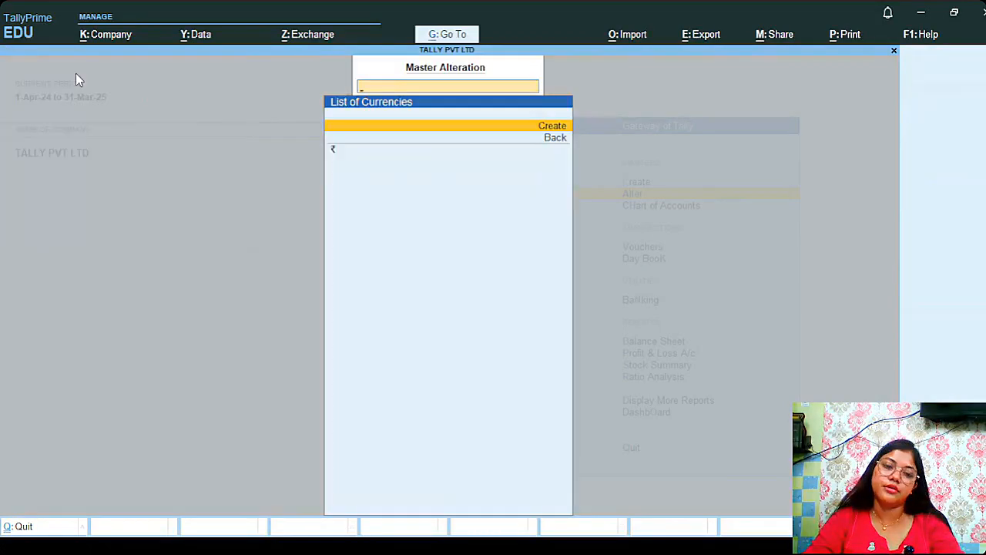
# View the list of existing voucher types under master alteration and return to the list of masters.
pyautogui.press('Escape')
pyautogui.press('Down')
pyautogui.press('Return')
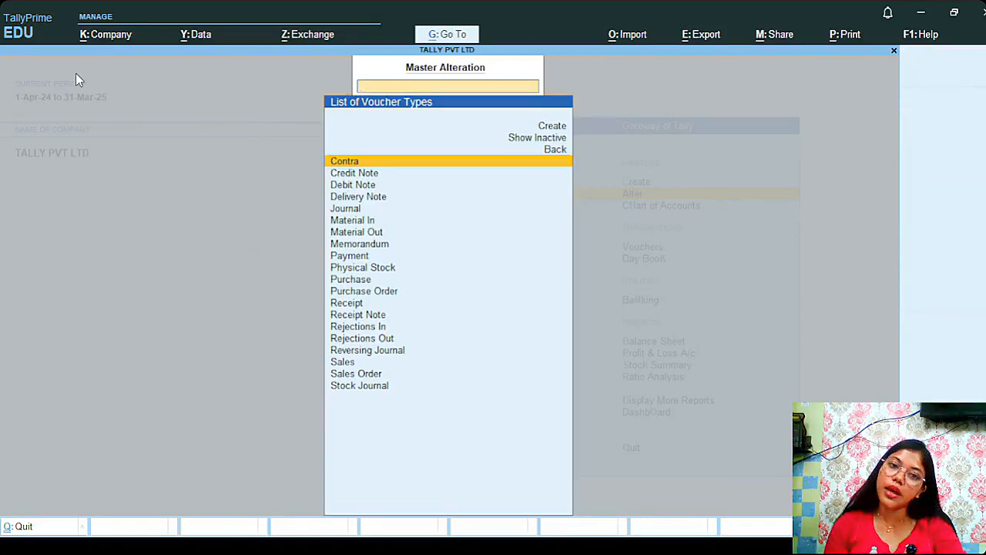
pyautogui.press('Escape')
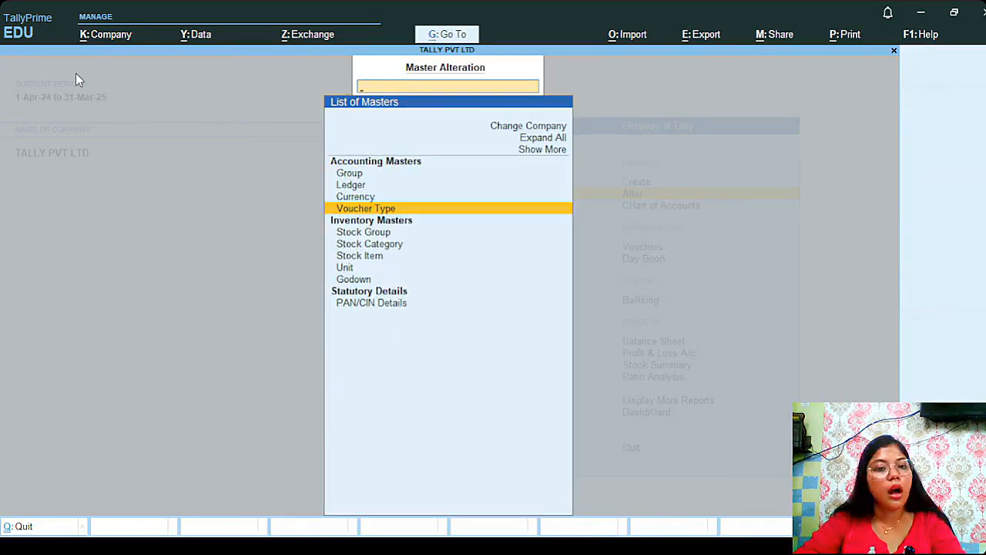
# Create a simple unit with symbol pcs, formal name Pieces and 0 decimal places from the Unit masters.
pyautogui.press('Down')
pyautogui.press('Down')
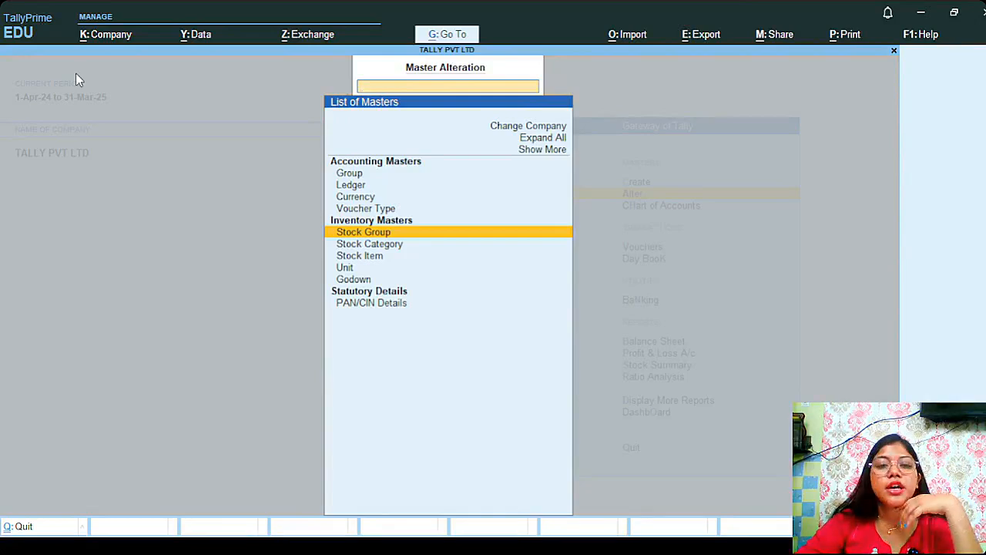
pyautogui.press('Down')
pyautogui.press('Down')
pyautogui.press('Down')
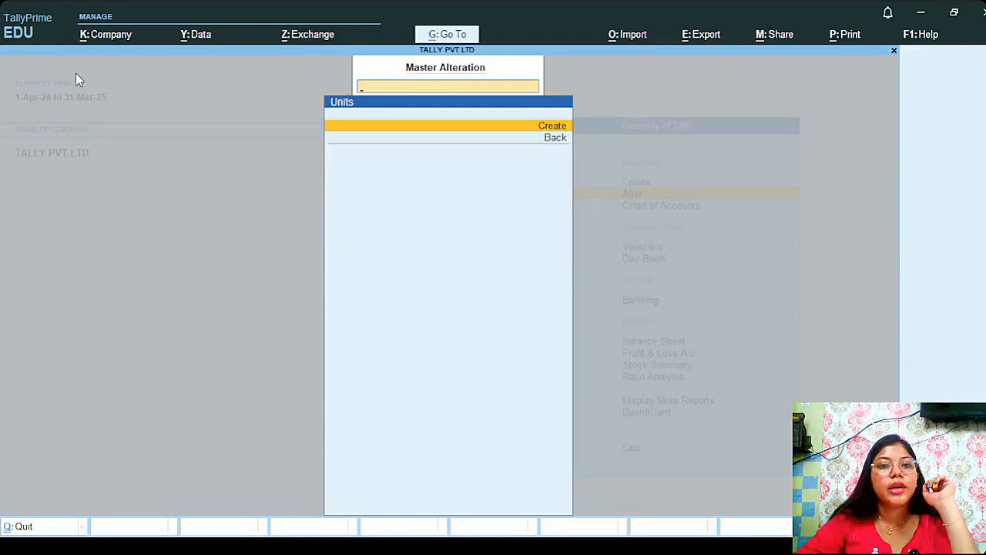
pyautogui.press('Return')
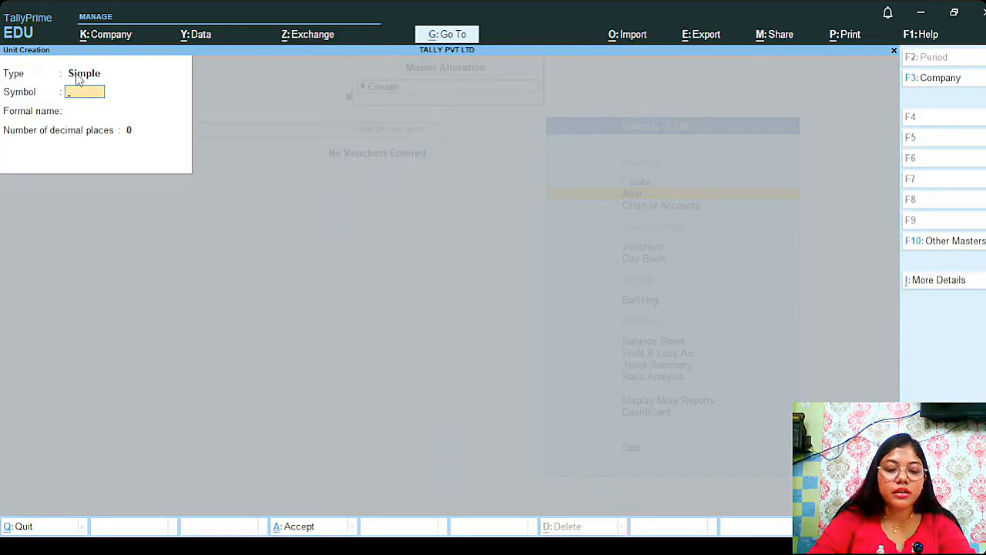
pyautogui.write('pcs')
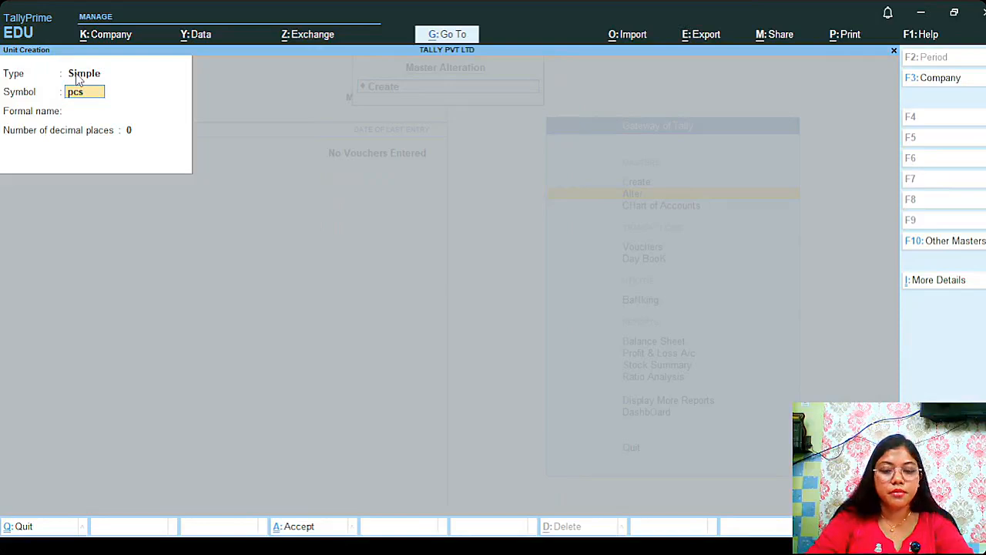
pyautogui.press('Return')
pyautogui.write('Pieces')
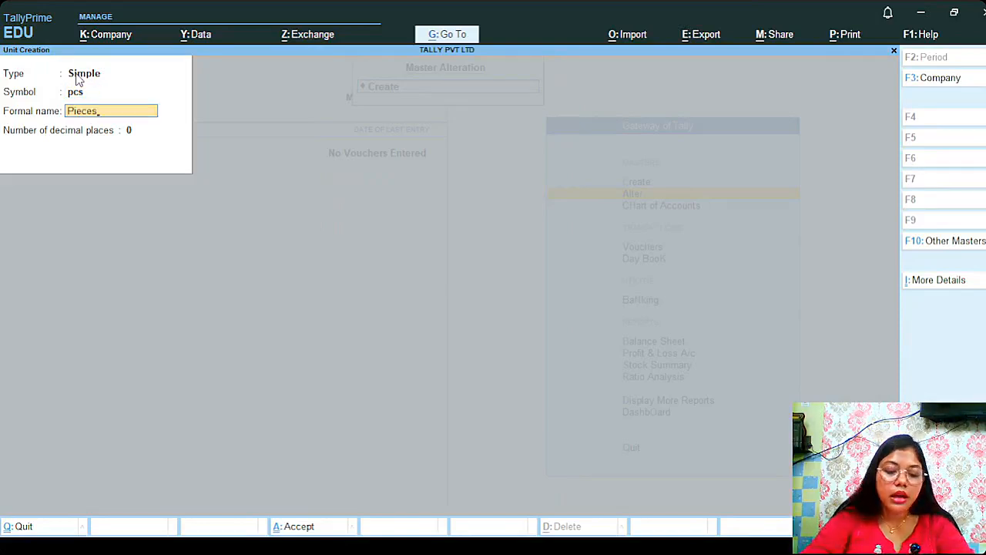
pyautogui.press('Return')
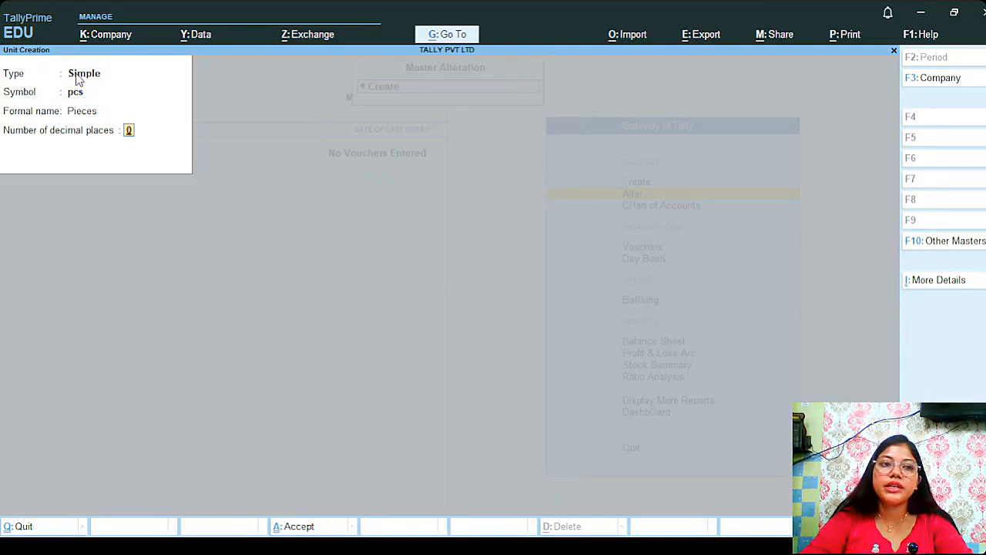
pyautogui.press('Return')
pyautogui.press('Return')
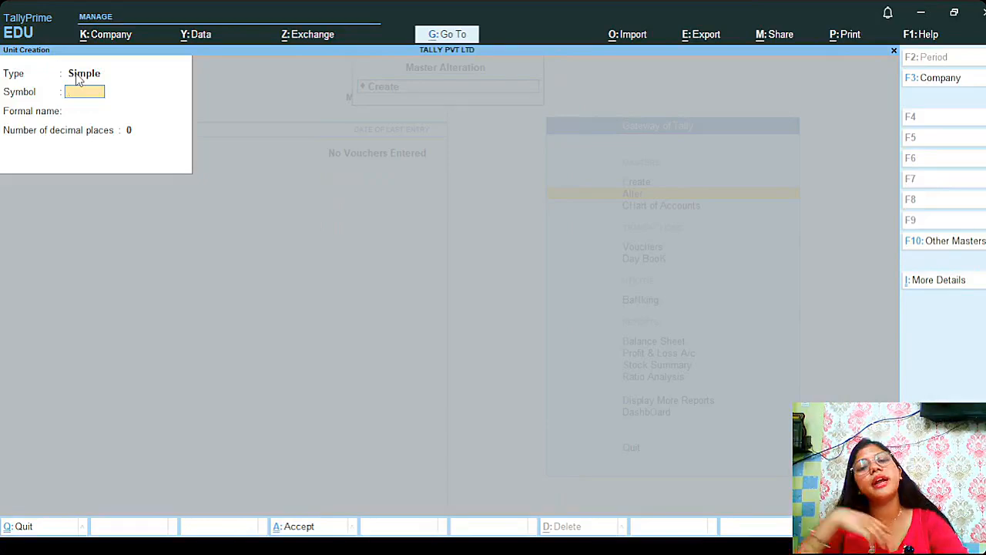
# Leave unit creation, locate the pcs unit in the list of units, and return to the Gateway of Tally.
pyautogui.press('Escape')
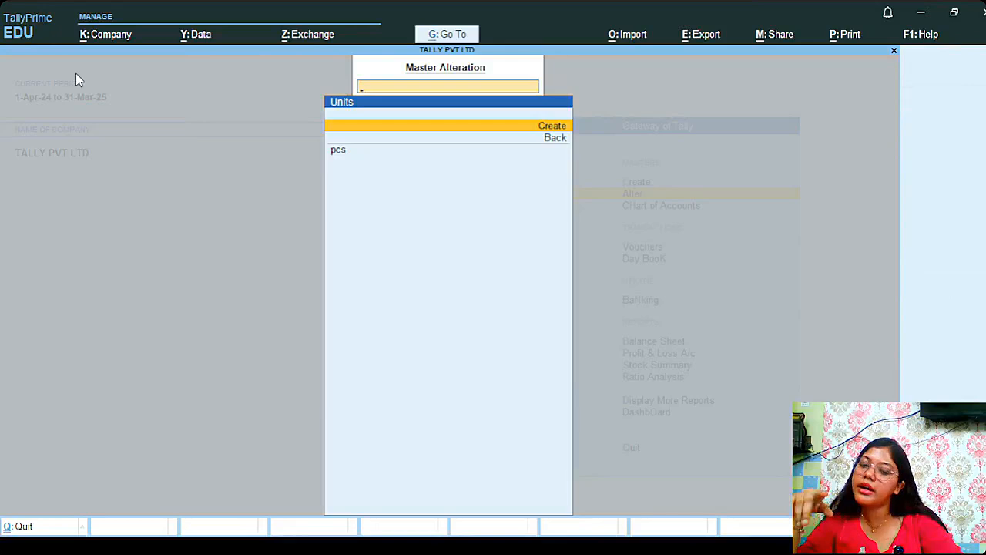
pyautogui.press('Down')
pyautogui.press('Down')
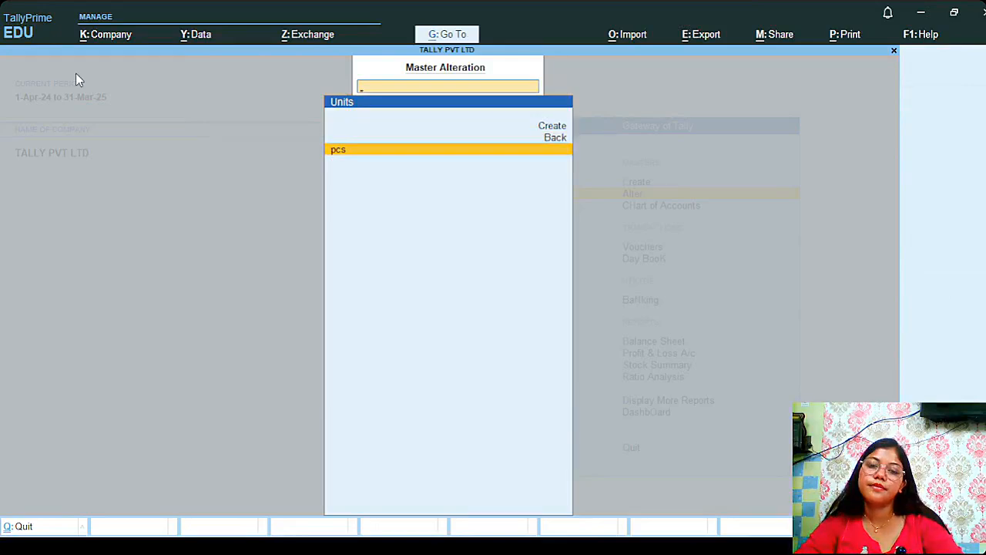
pyautogui.press('Escape')
pyautogui.press('Escape')
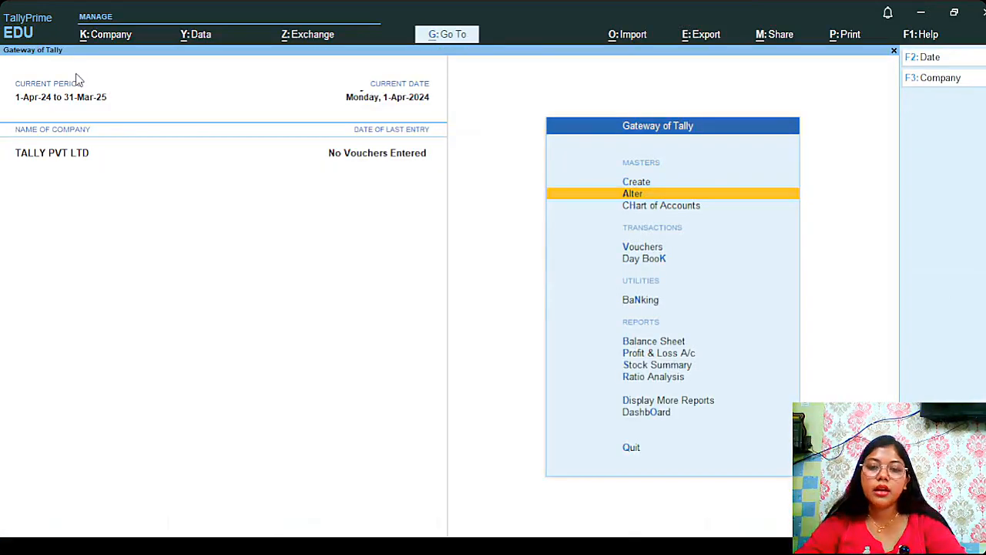
pyautogui.press('Return')
pyautogui.press('Escape')
# Look at the blank form for a new godown instead of altering Main Location, and quit to the Gateway of Tally without saving.
pyautogui.press('Up')
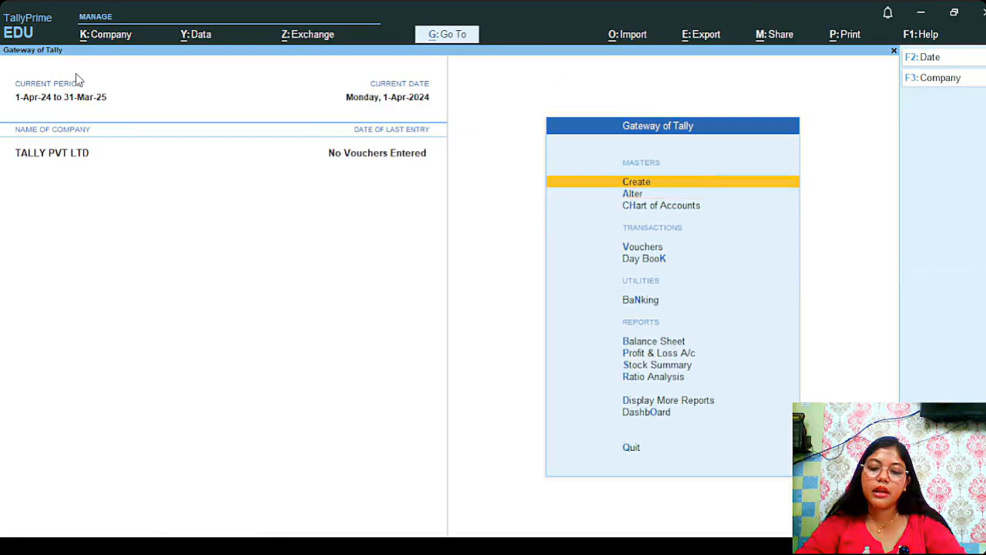
pyautogui.press('Return')
pyautogui.press('Down')
pyautogui.press('Down')
pyautogui.press('Down')
pyautogui.press('Down')
pyautogui.press('Down')
pyautogui.press('Down')
pyautogui.press('Down')
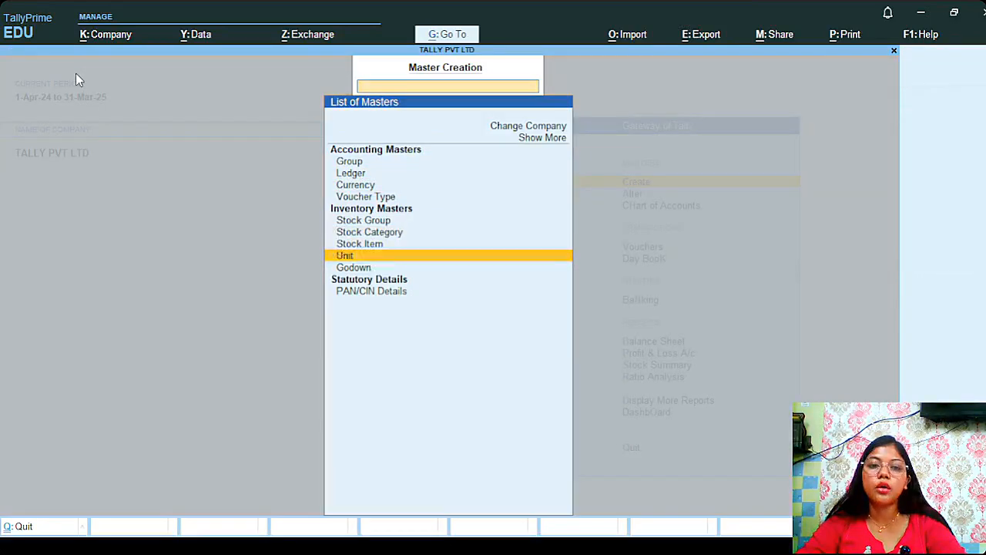
pyautogui.press('Down')
pyautogui.press('Return')
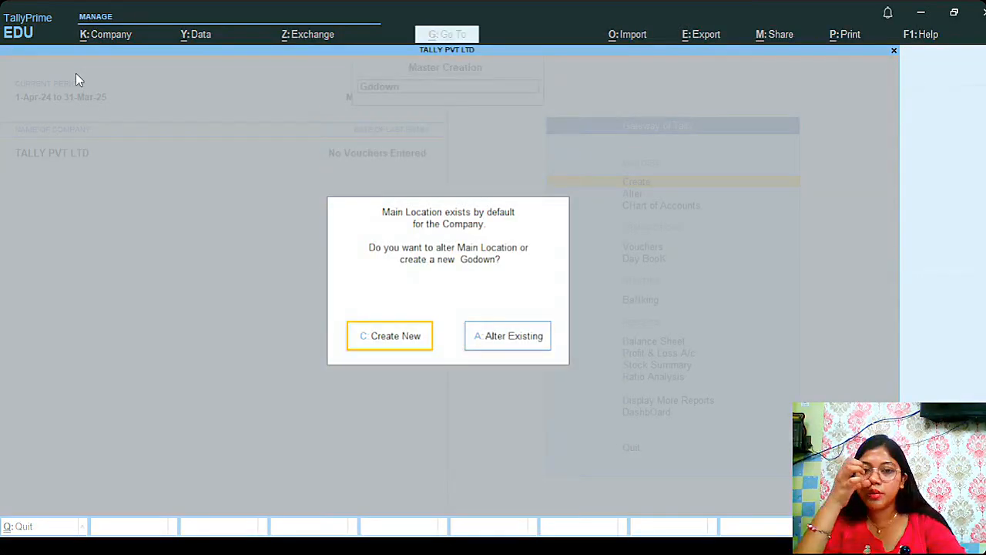
pyautogui.press('Return')
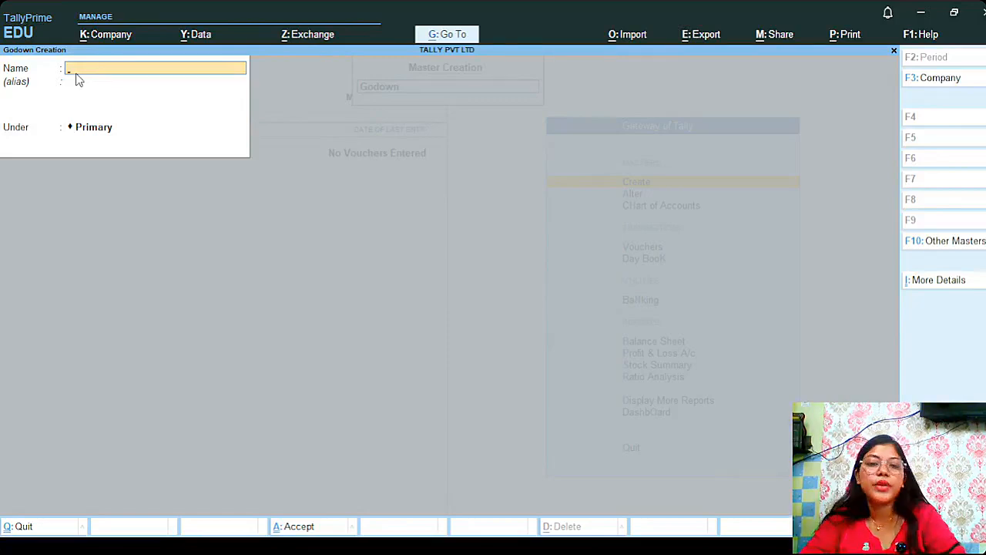
pyautogui.press('Escape')
pyautogui.press('y')
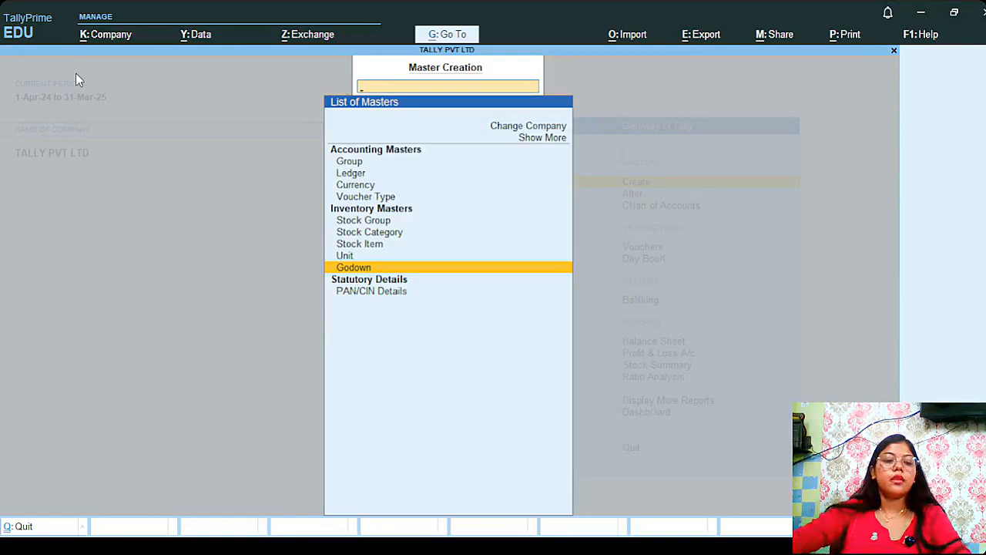
pyautogui.press('Escape')
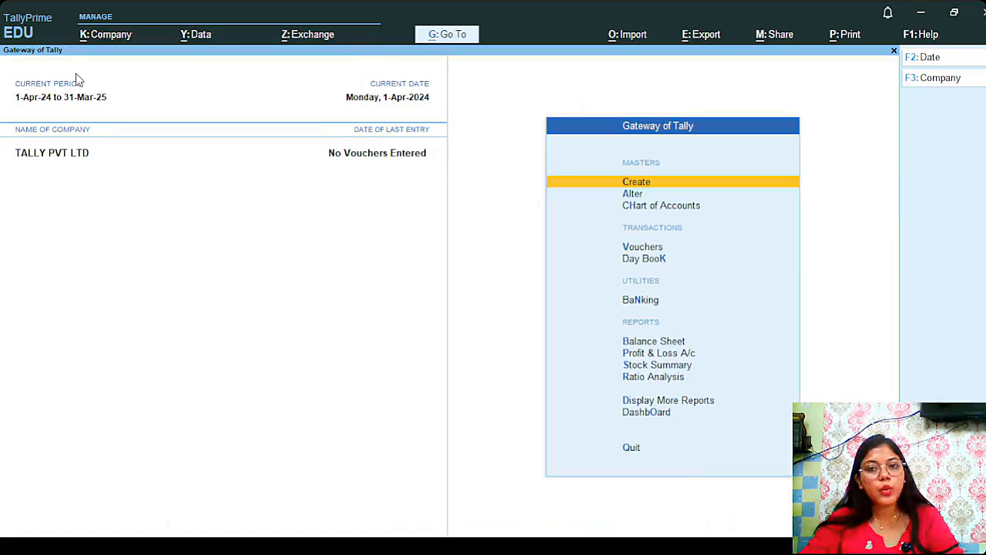
pyautogui.press('Down')
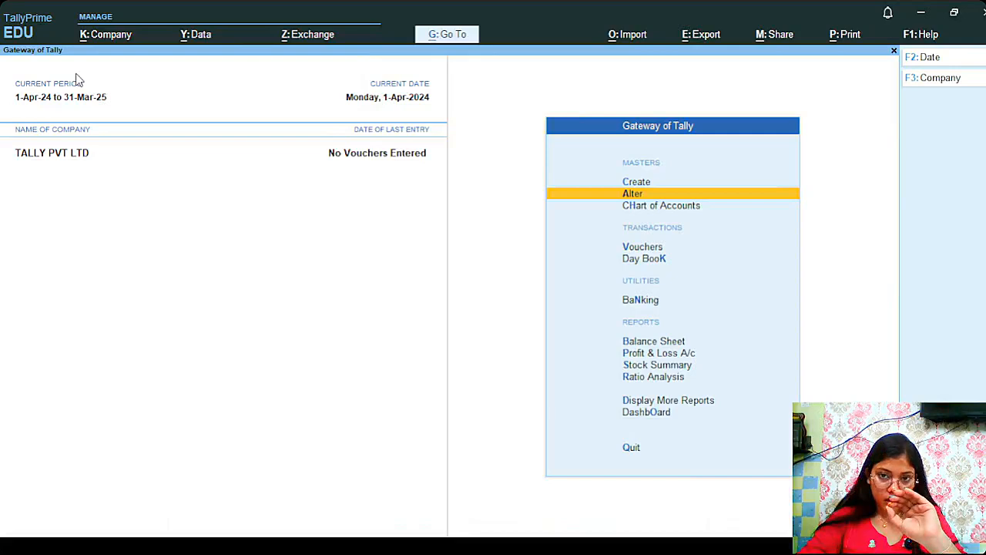
pyautogui.press('Down')
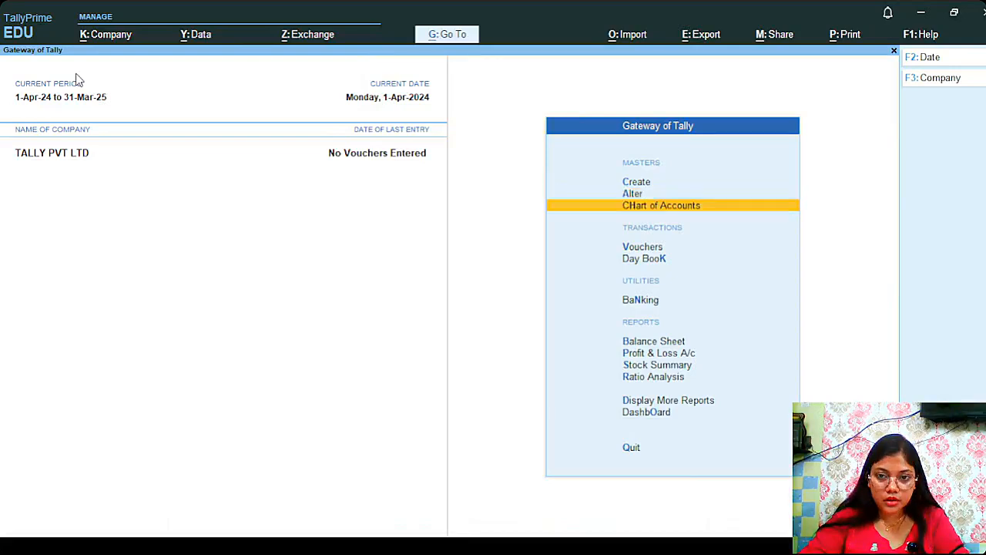
pyautogui.press('Up')
pyautogui.press('Down')
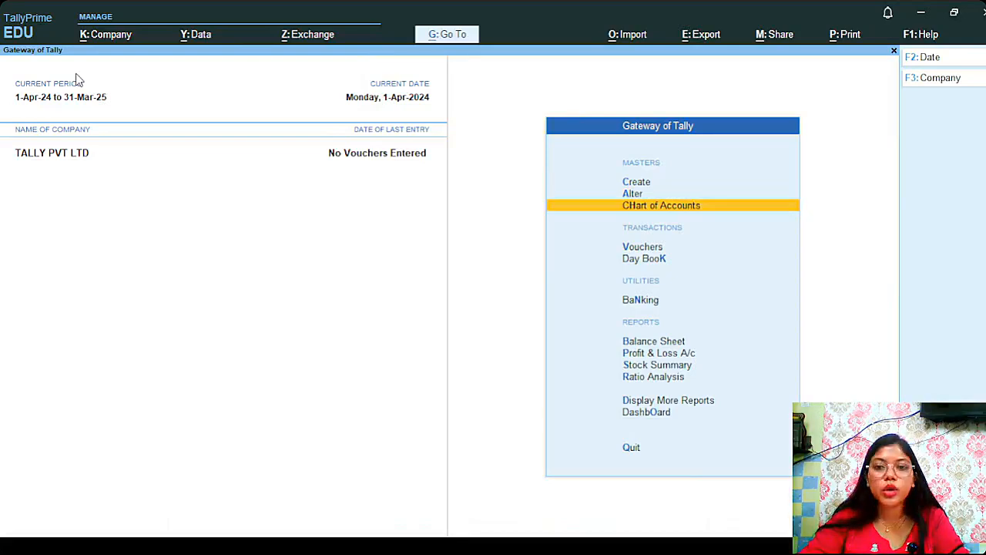
pyautogui.press('Up')
pyautogui.press('Return')
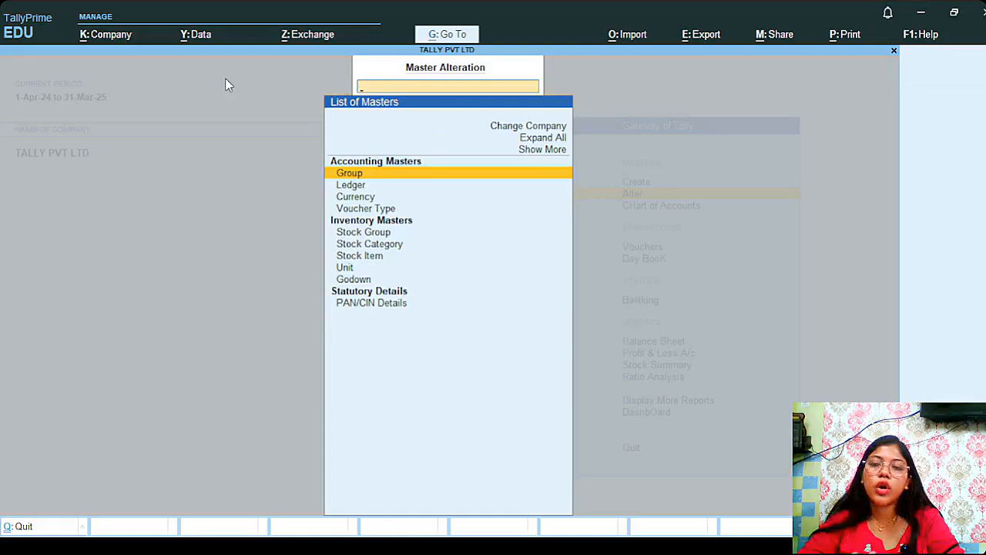
pyautogui.press('Escape')
pyautogui.press('Down')
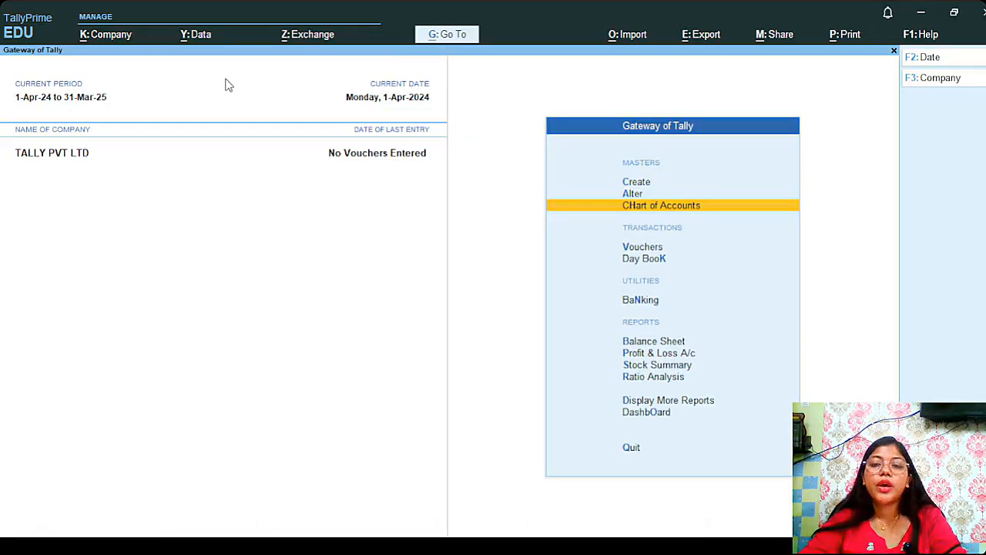
pyautogui.press('Down')
pyautogui.press('Up')
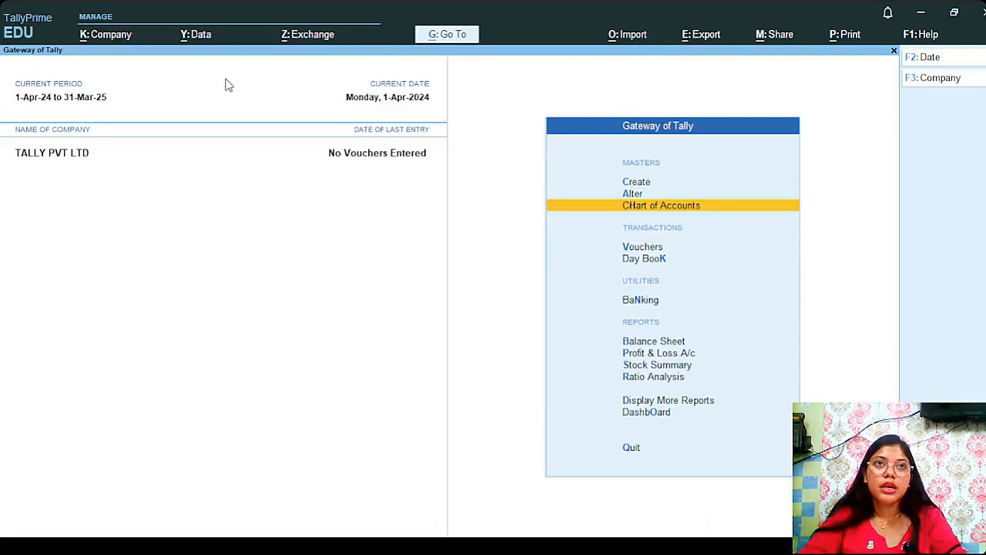
pyautogui.press('Up')
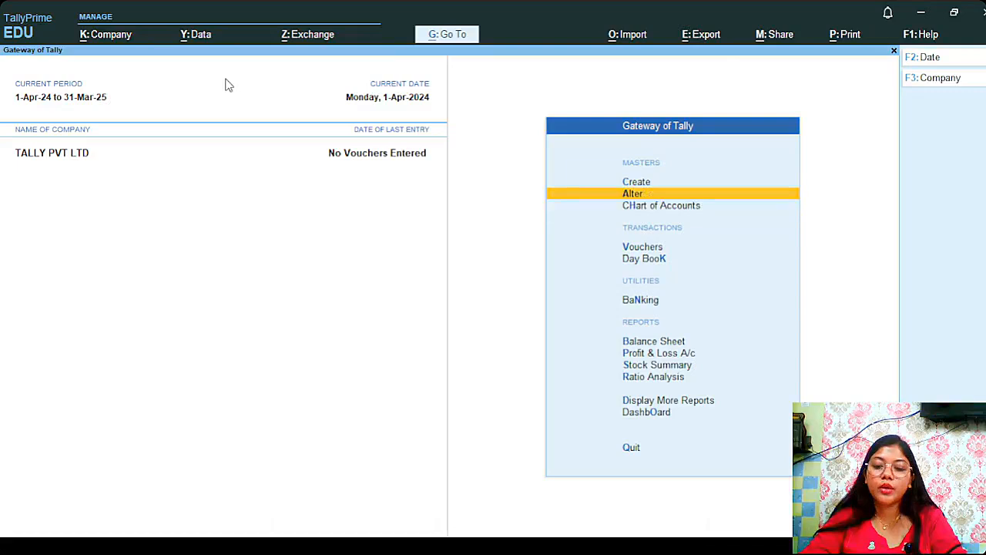
pyautogui.press('Up')
pyautogui.press('Down')
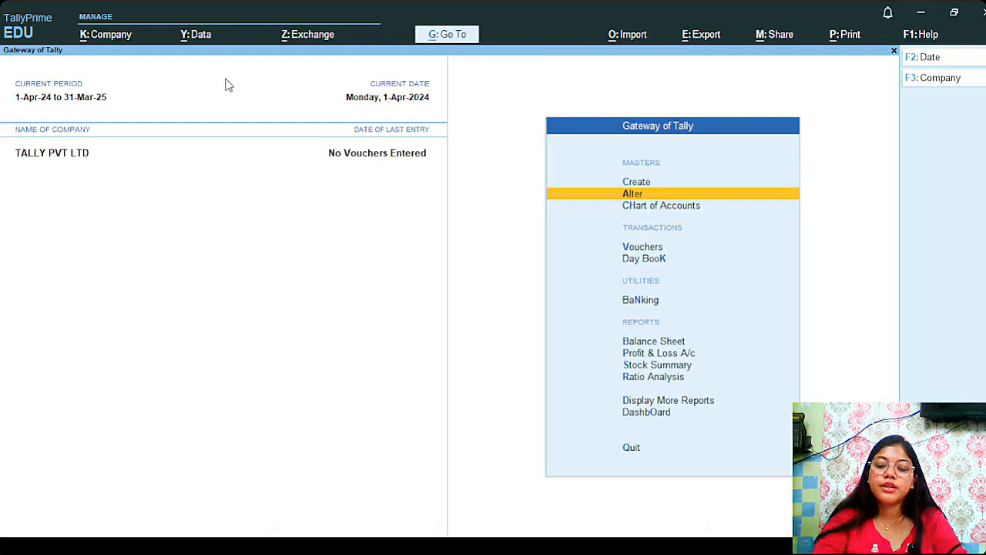
# Display the list of ledgers in the Chart of Accounts.
pyautogui.press('Down')
pyautogui.press('Return')
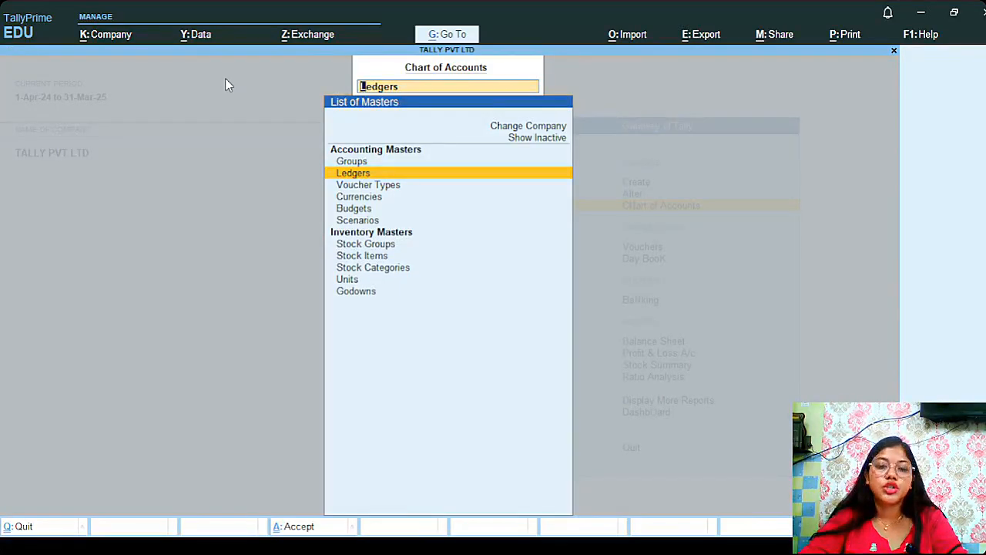
pyautogui.press('Return')
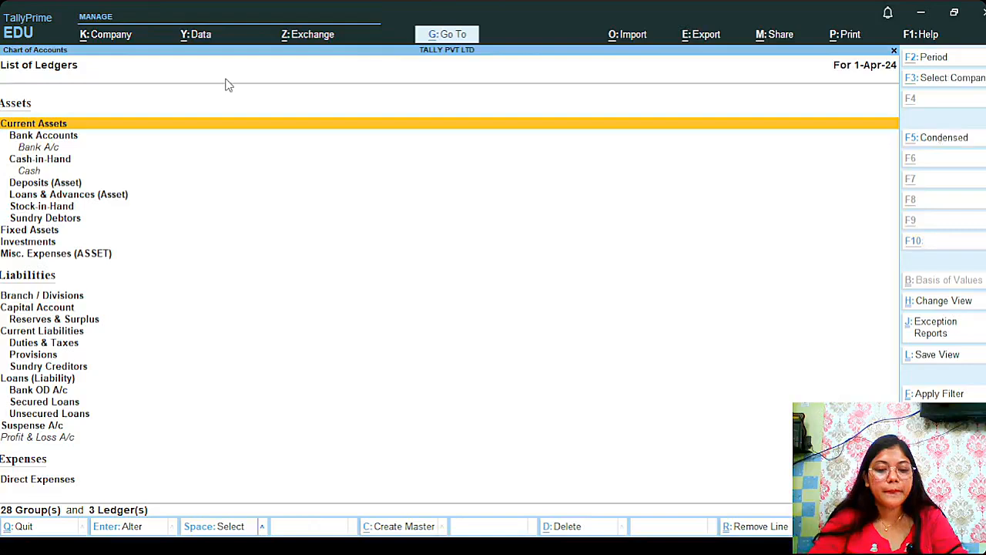
# Enter a ledger named Mr. A under Sundry Creditors through Multi Create for all groups, leaving its opening balance blank.
pyautogui.hotkey('alt', 'h')
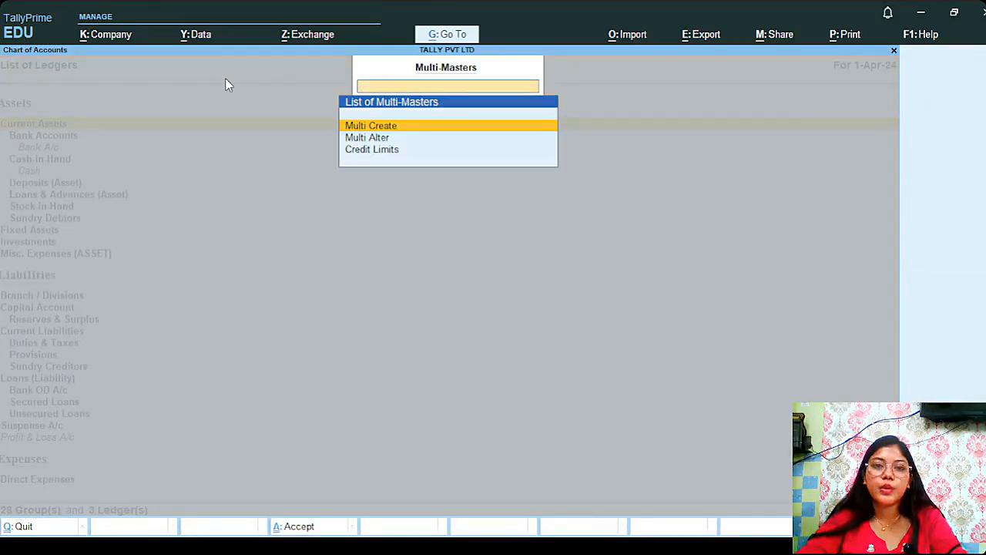
pyautogui.press('Return')
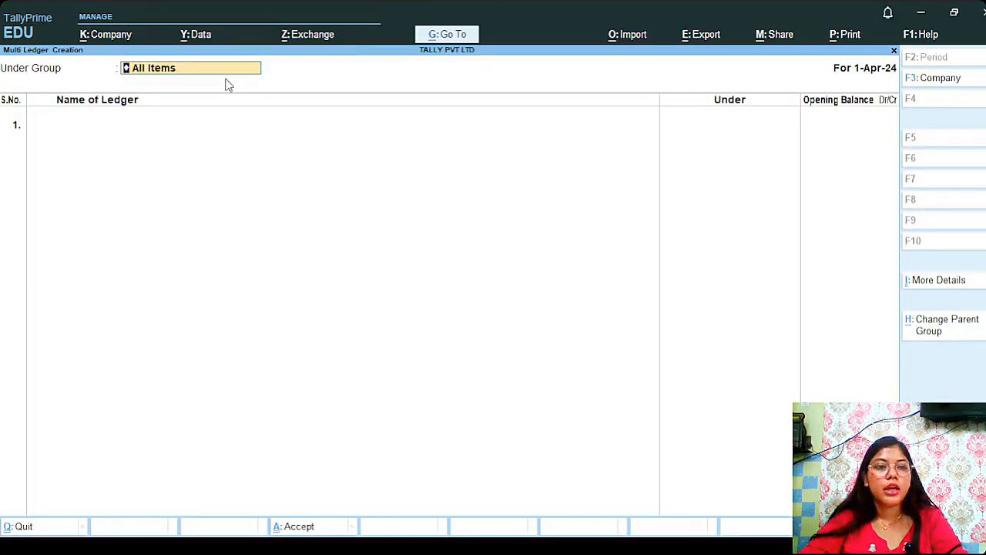
pyautogui.press('Return')
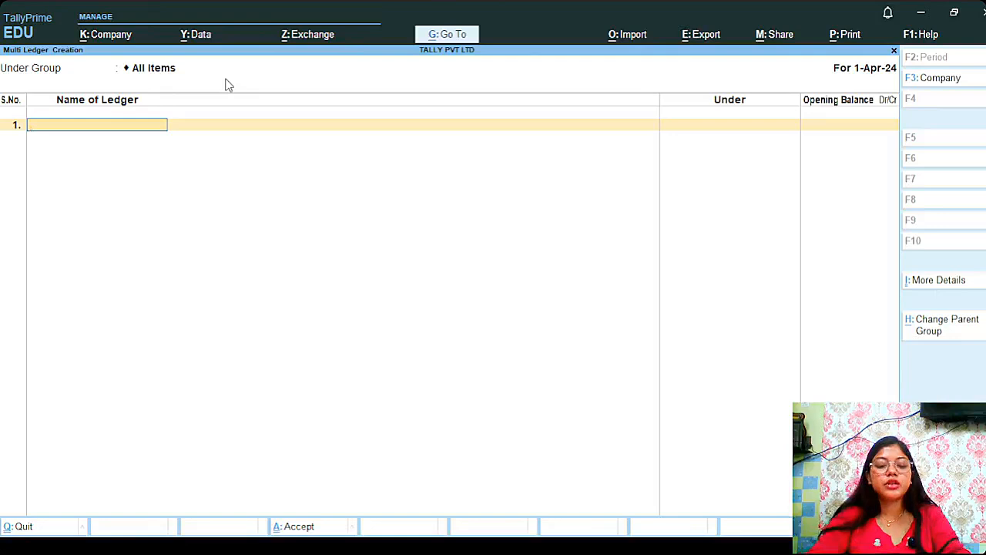
pyautogui.write('Mr. a')
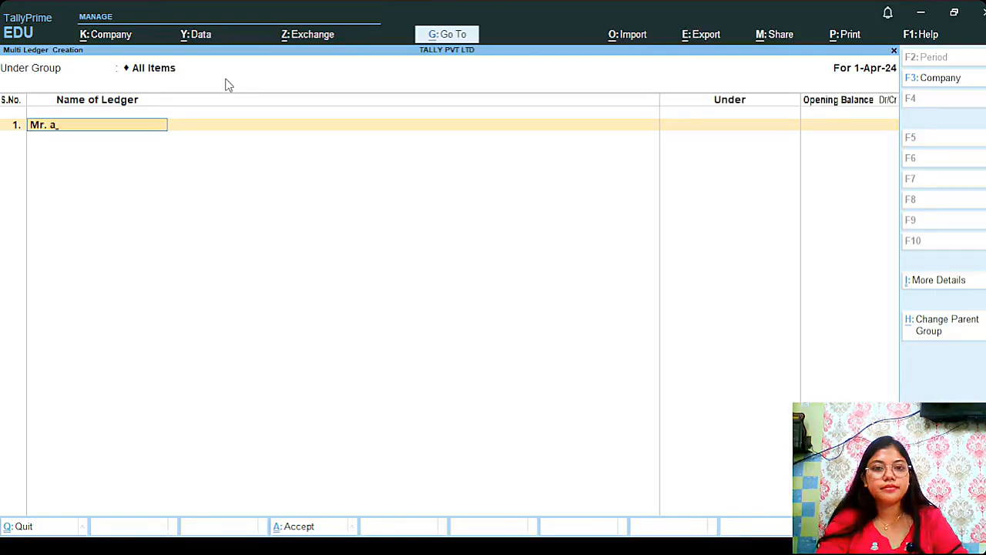
pyautogui.press('Return')
pyautogui.write('Cre')
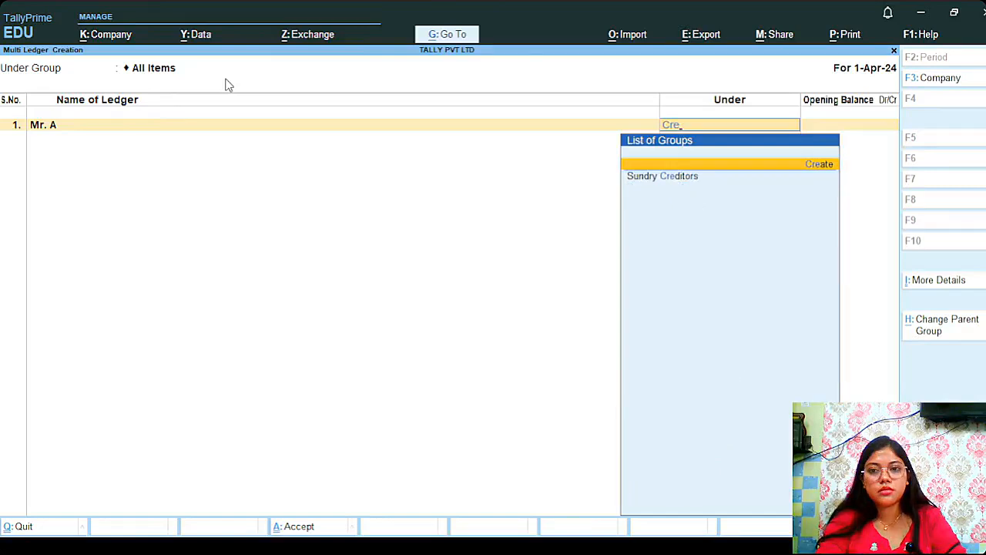
pyautogui.press('Down')
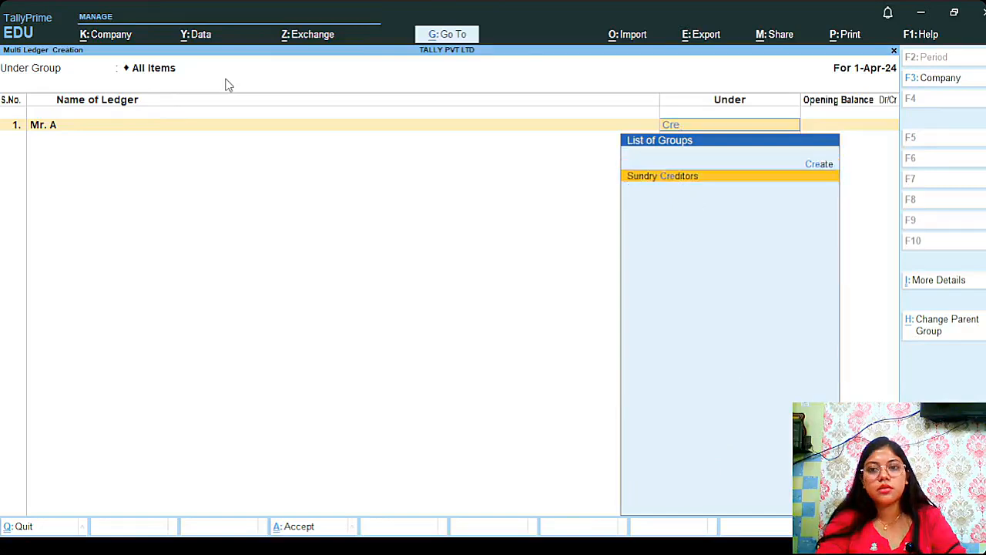
pyautogui.press('Return')
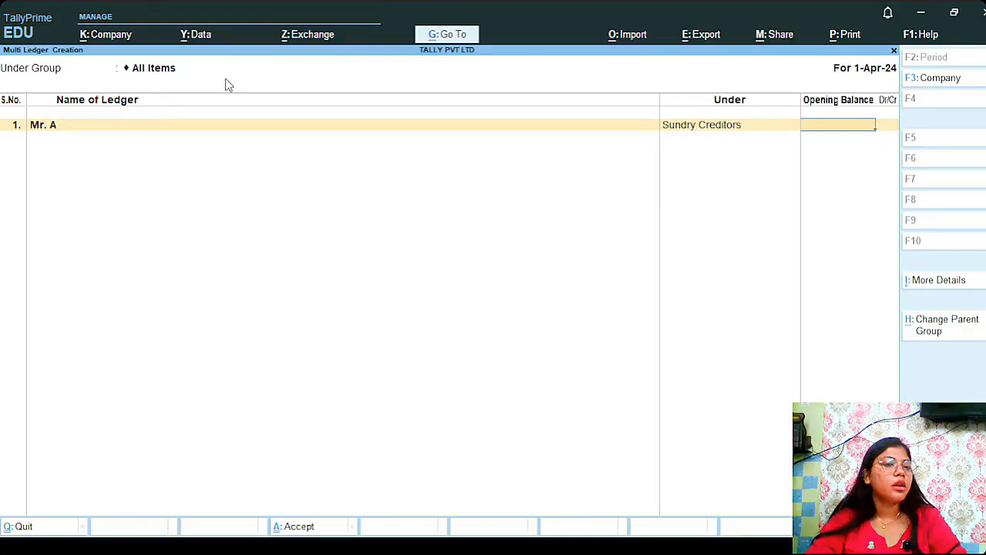
pyautogui.press('Return')
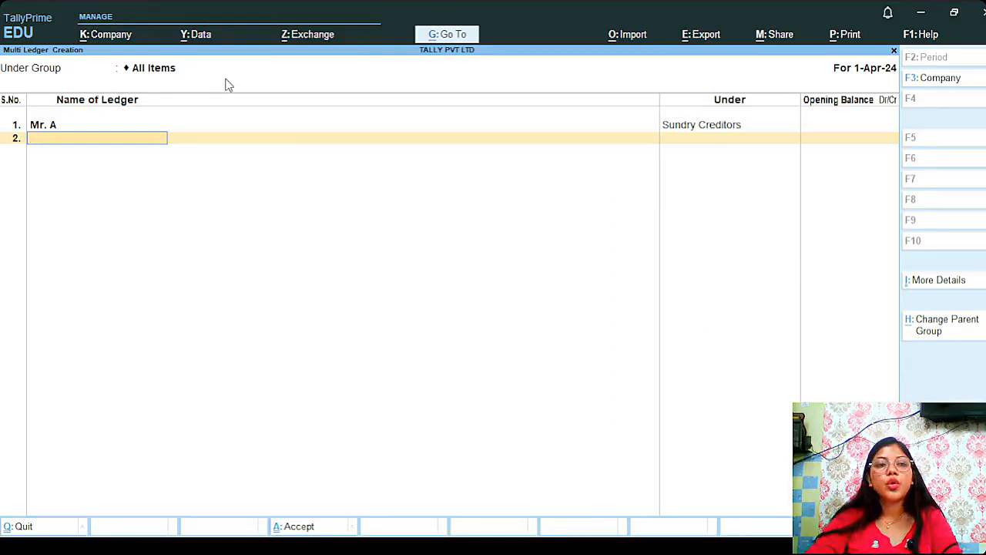
pyautogui.press('Return')
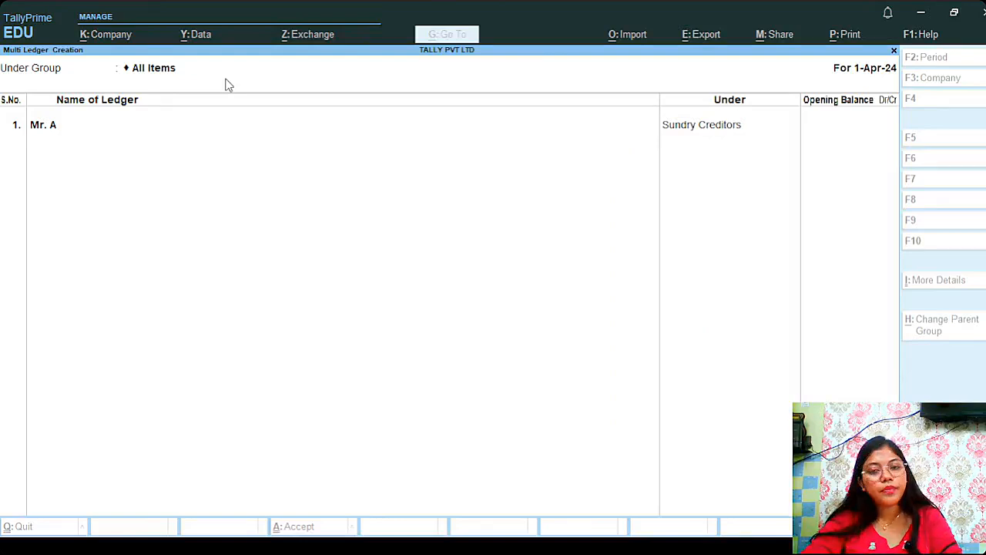
# Leave multi-ledger creation without saving and return to the Gateway of Tally.
pyautogui.click(226, 79)
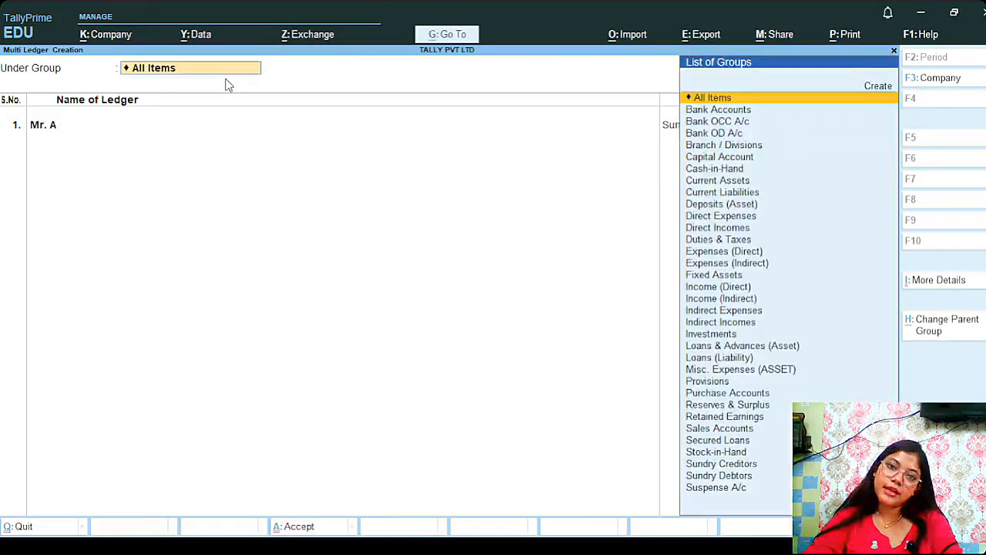
pyautogui.press('BackSpace')
pyautogui.press('Escape')
pyautogui.press('Escape')
pyautogui.press('Escape')
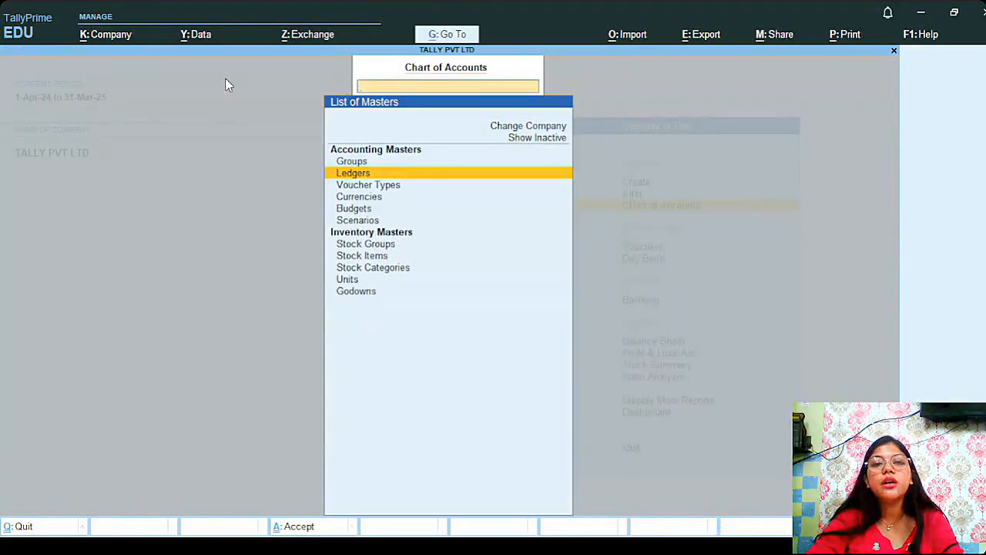
pyautogui.press('Escape')
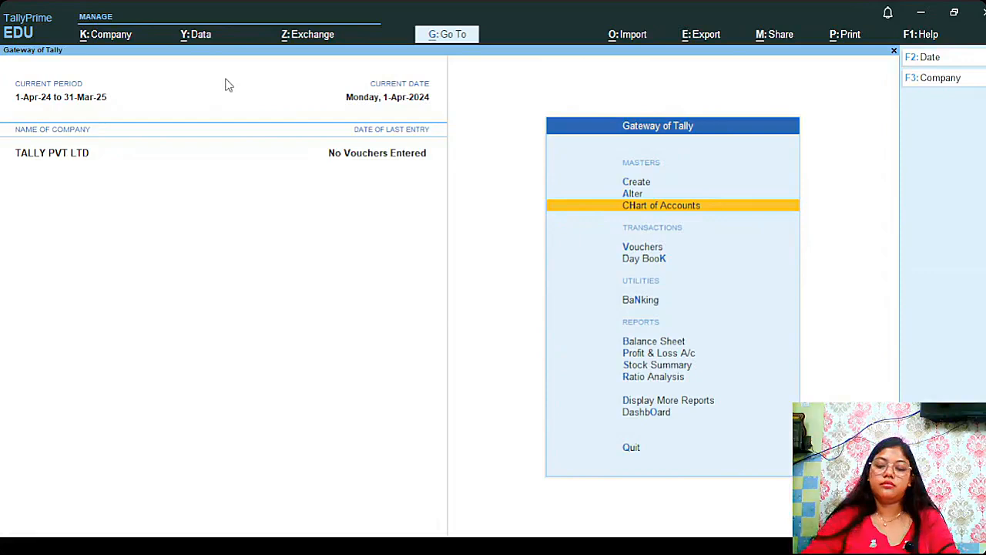
# Open a new Payment voucher and set its date to 2-4-2024.
pyautogui.press('Down')
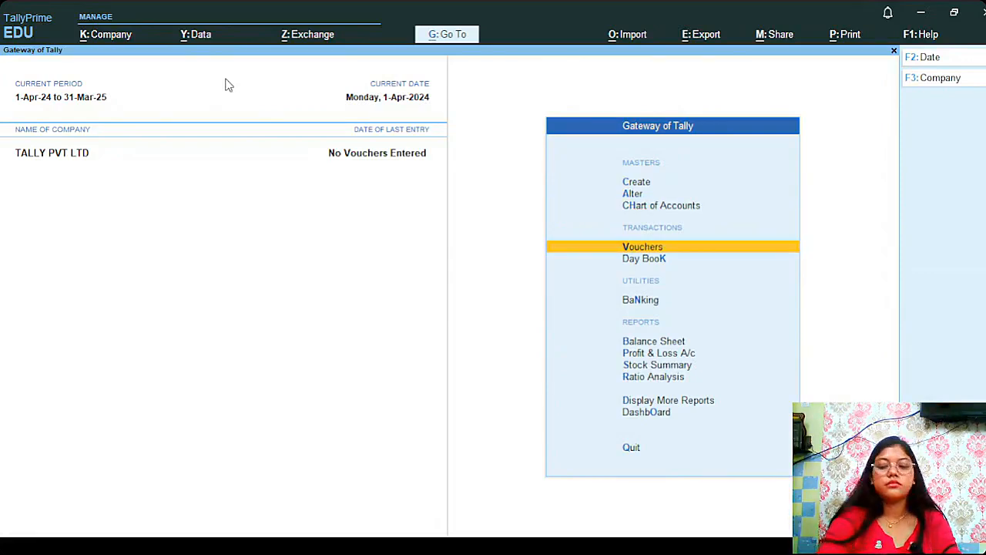
pyautogui.press('Return')
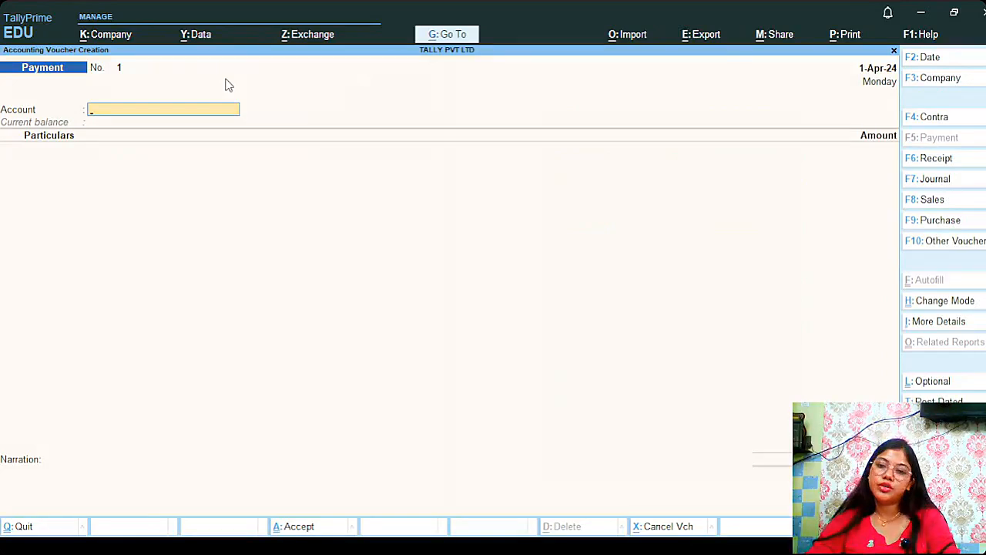
pyautogui.press('Escape')
pyautogui.press('Return')
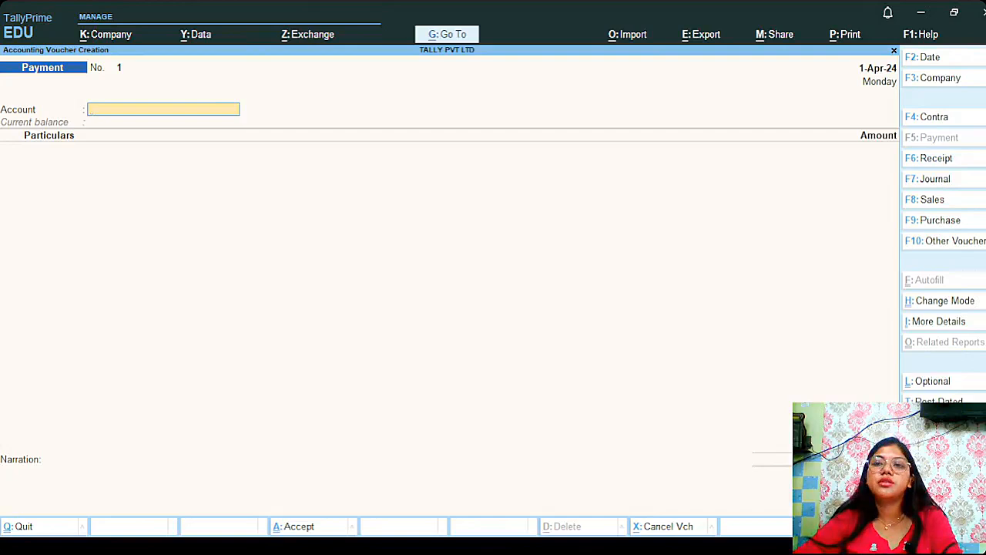
pyautogui.click(952, 60)
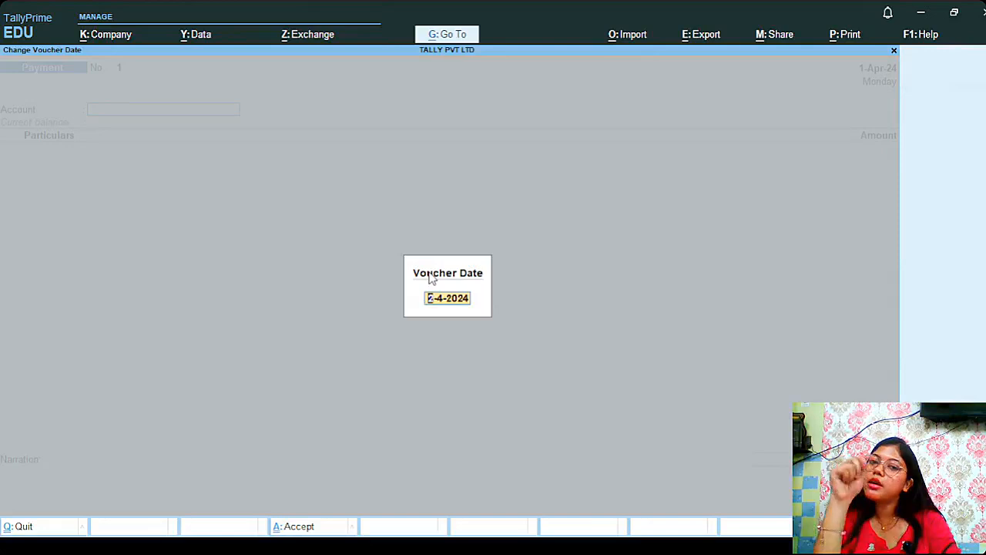
pyautogui.press('Return')
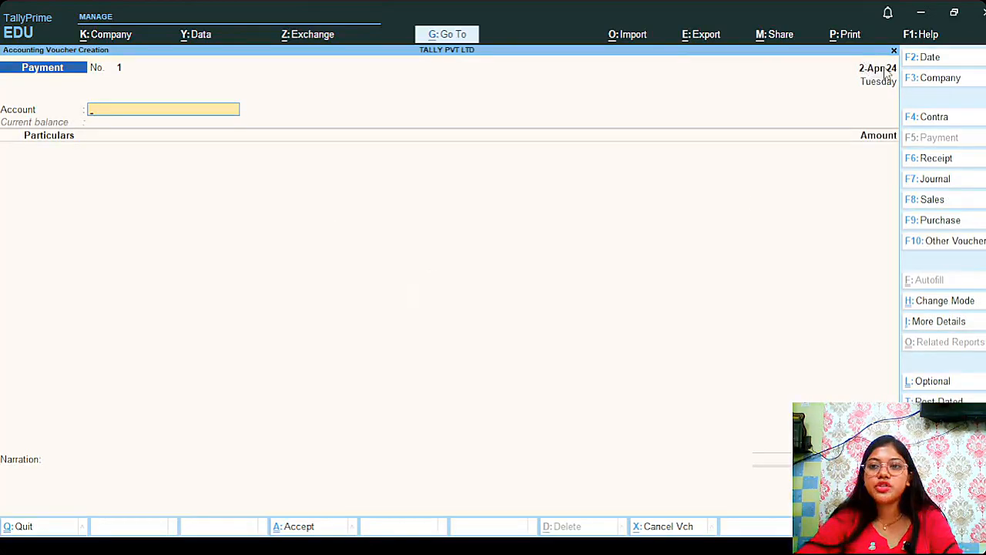
# Set the Payment voucher's date to 1-4-24.
pyautogui.click(923, 59)
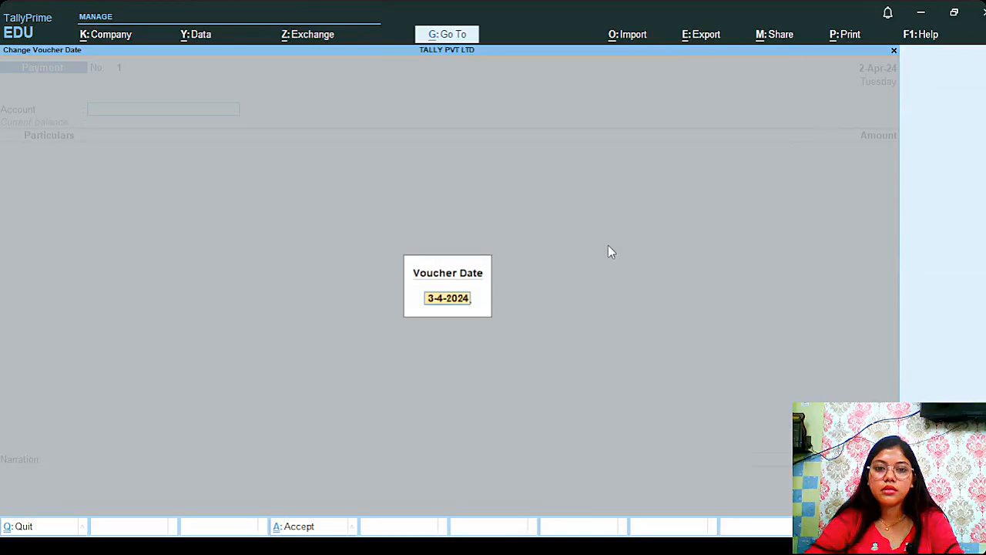
pyautogui.press('BackSpace')
pyautogui.press('BackSpace')
pyautogui.press('BackSpace')
pyautogui.press('BackSpace')
pyautogui.press('BackSpace')
pyautogui.press('BackSpace')
pyautogui.press('BackSpace')
pyautogui.press('BackSpace')
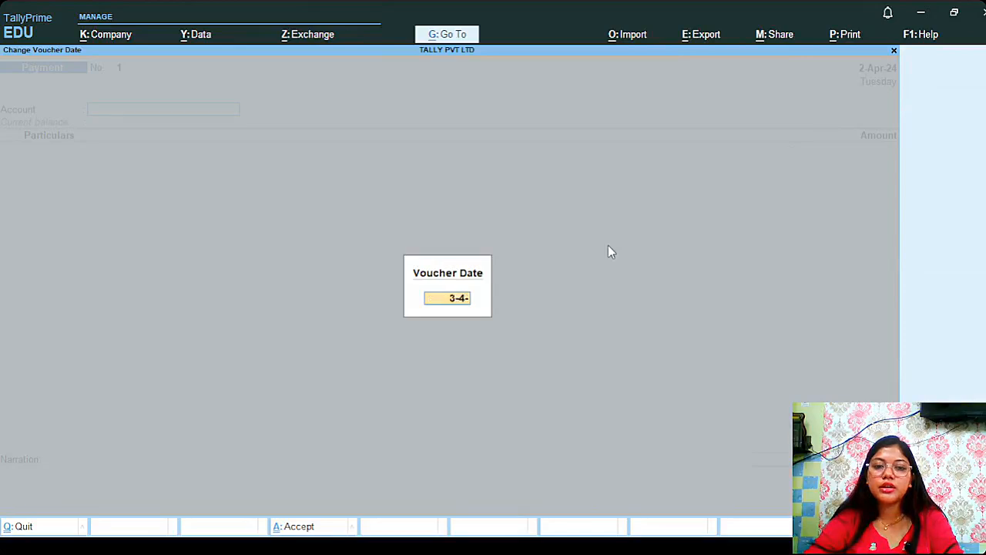
pyautogui.write('1')
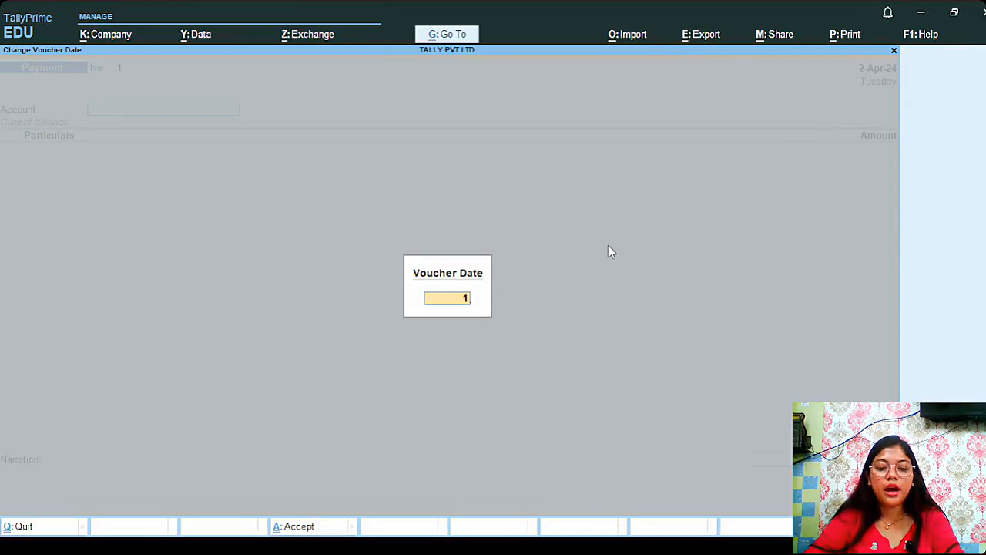
pyautogui.write('-4')
pyautogui.press('BackSpace')
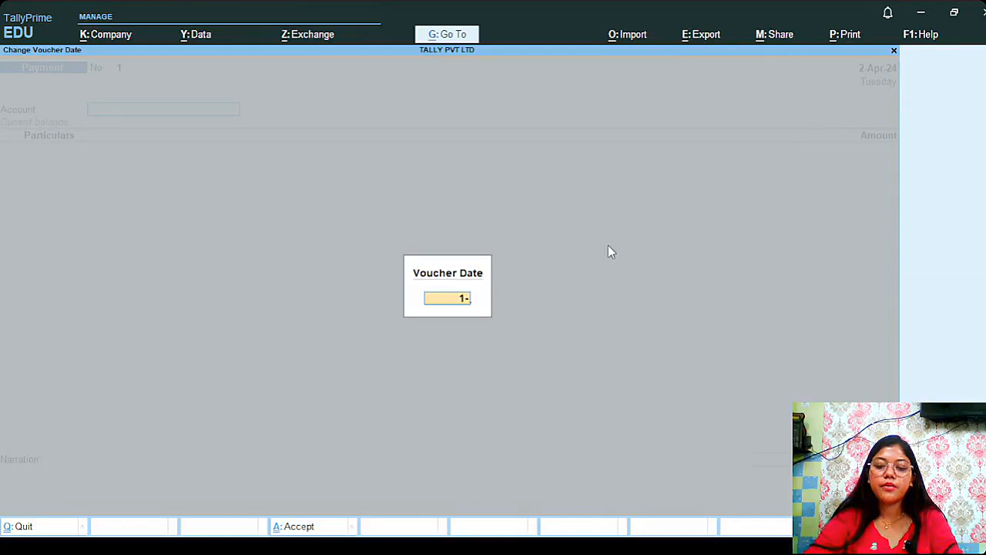
pyautogui.write('4-25')
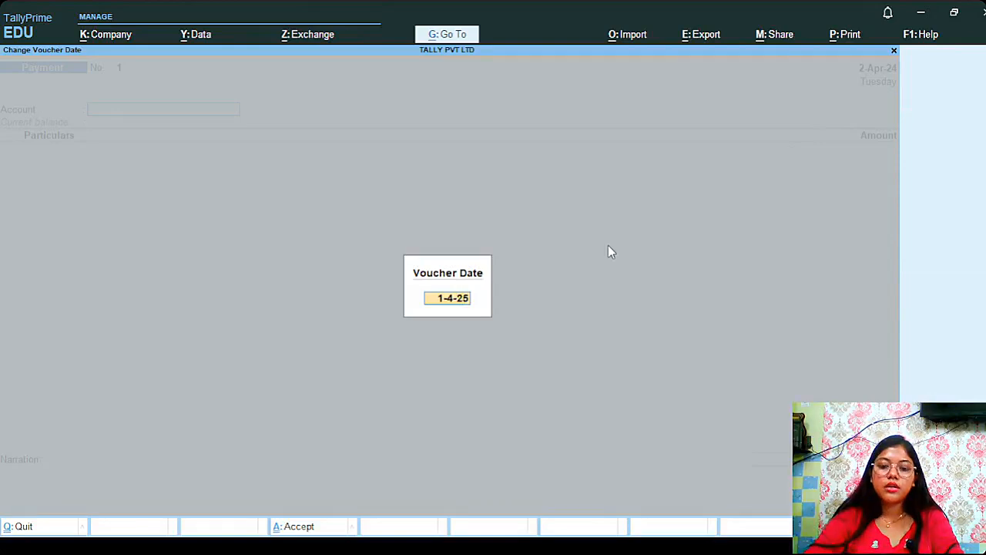
pyautogui.press('BackSpace')
pyautogui.write('4')
pyautogui.press('Return')
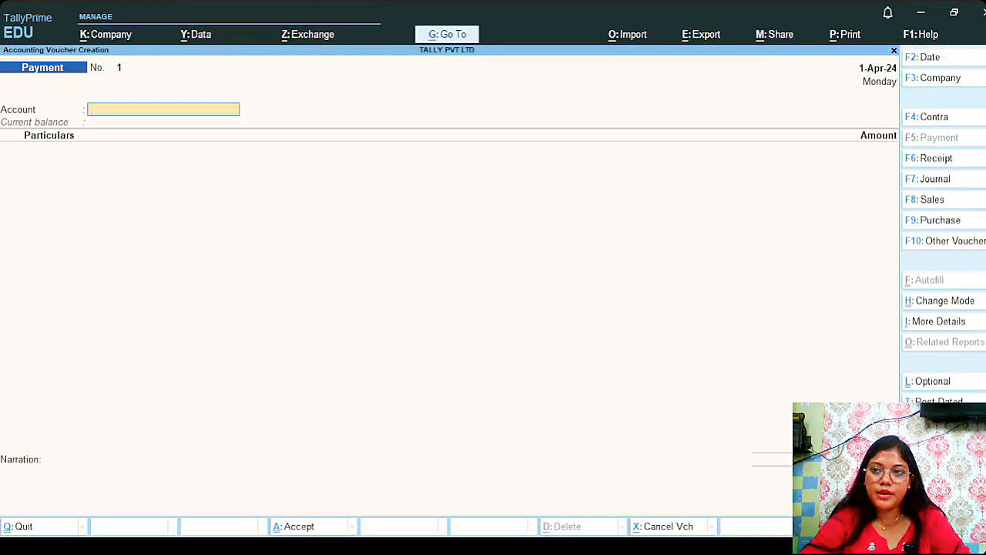
# Look at the period settings without changing them, and reselect TALLY PVT LTD in the list of companies.
pyautogui.moveTo(921, 59)
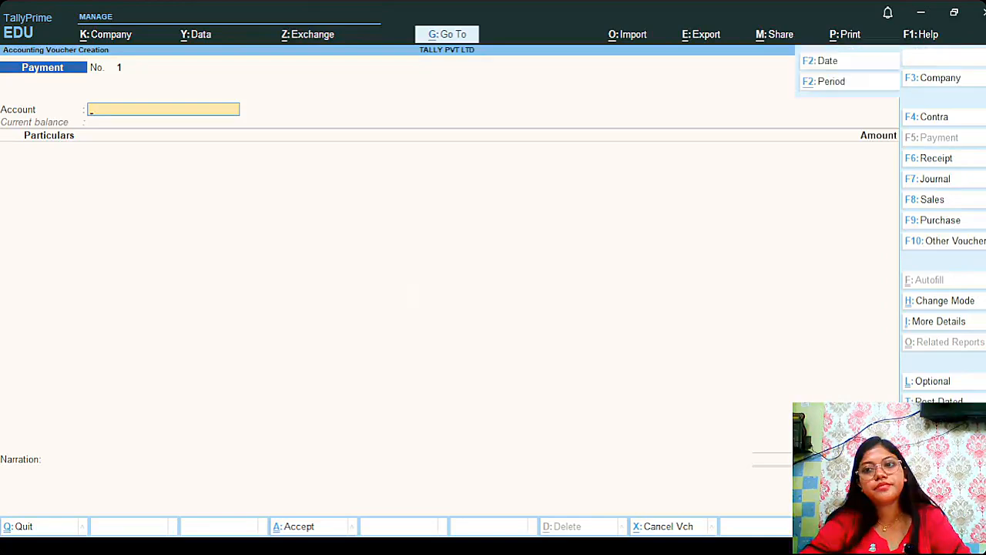
pyautogui.click(831, 85)
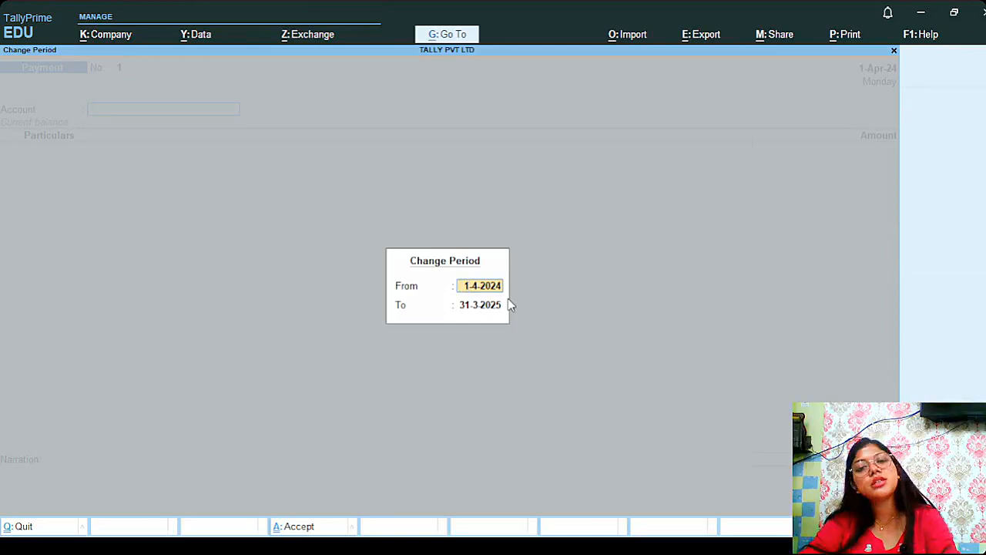
pyautogui.press('BackSpace')
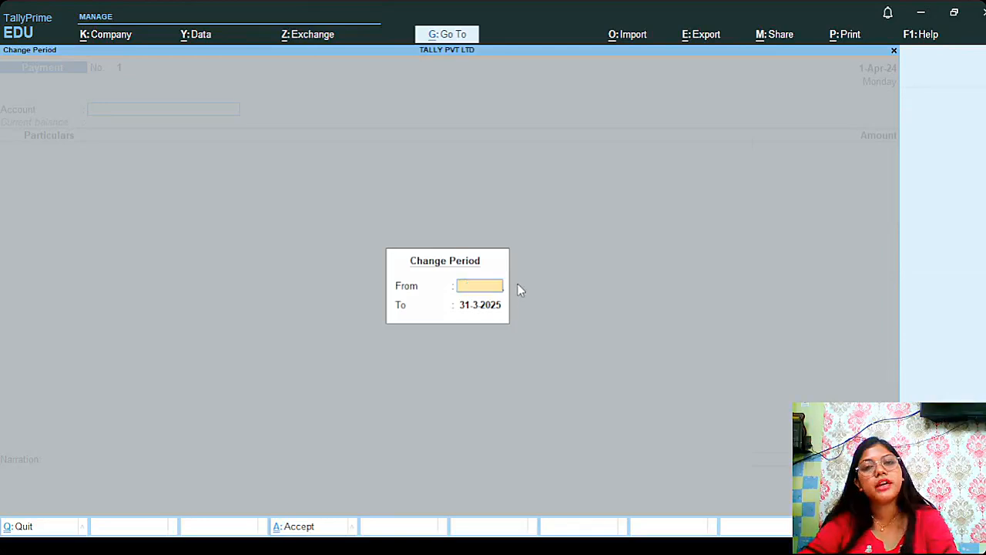
pyautogui.press('Escape')
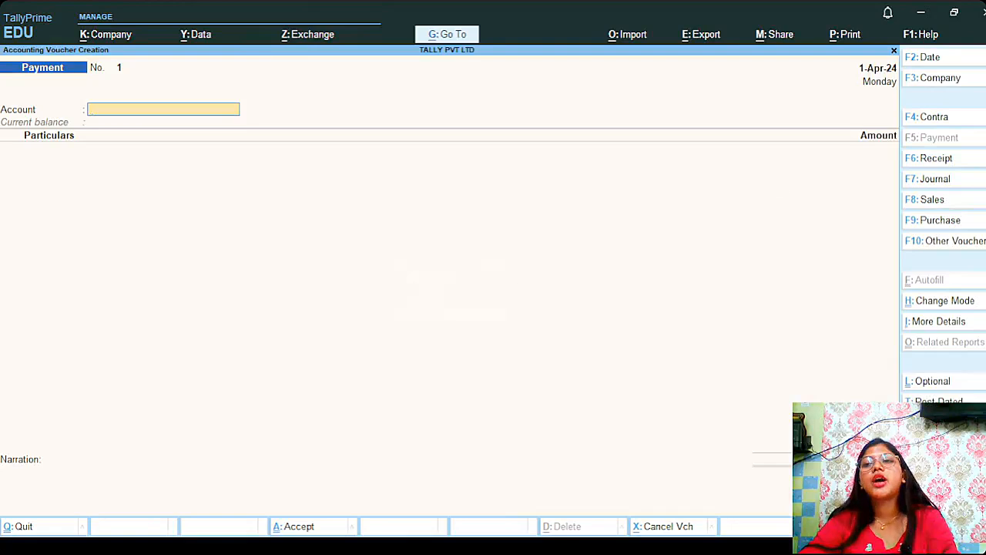
pyautogui.click(953, 78)
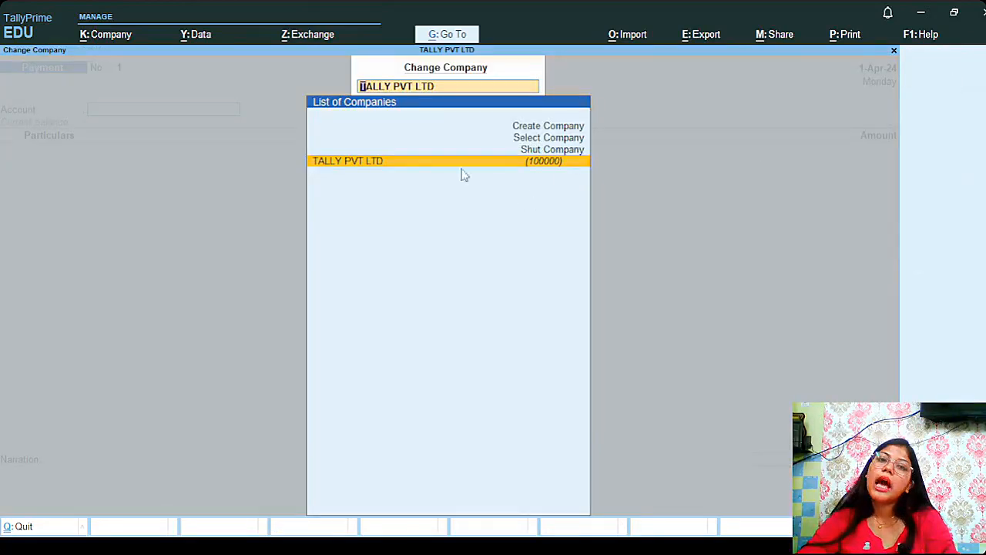
pyautogui.click(345, 165)
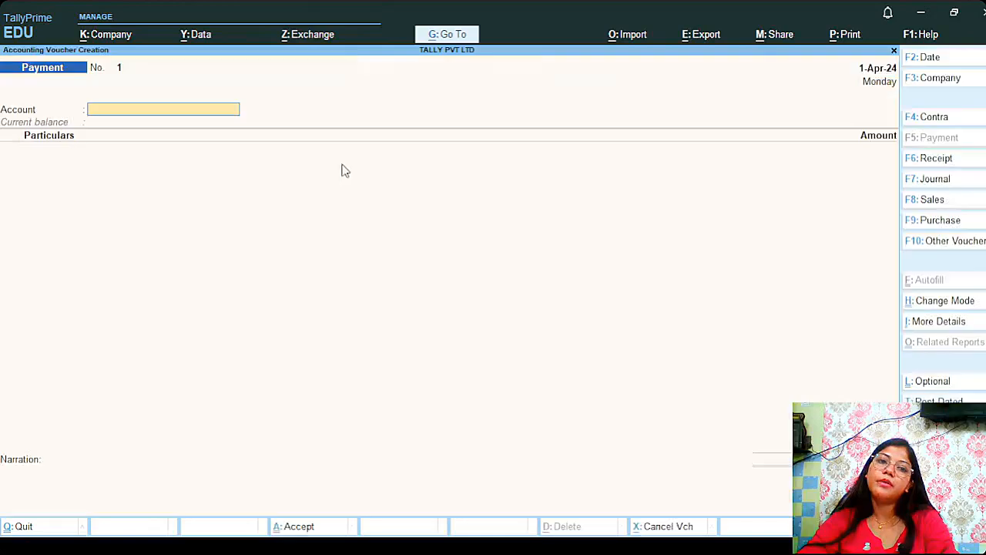
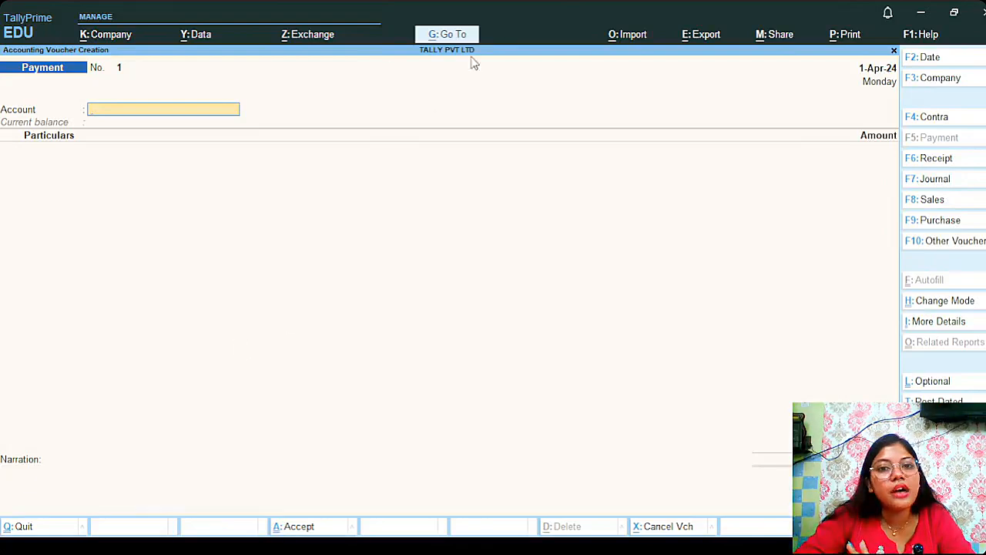
# Create a new company named Mr.A with the same mailing name and a blank address.
pyautogui.click(965, 88)
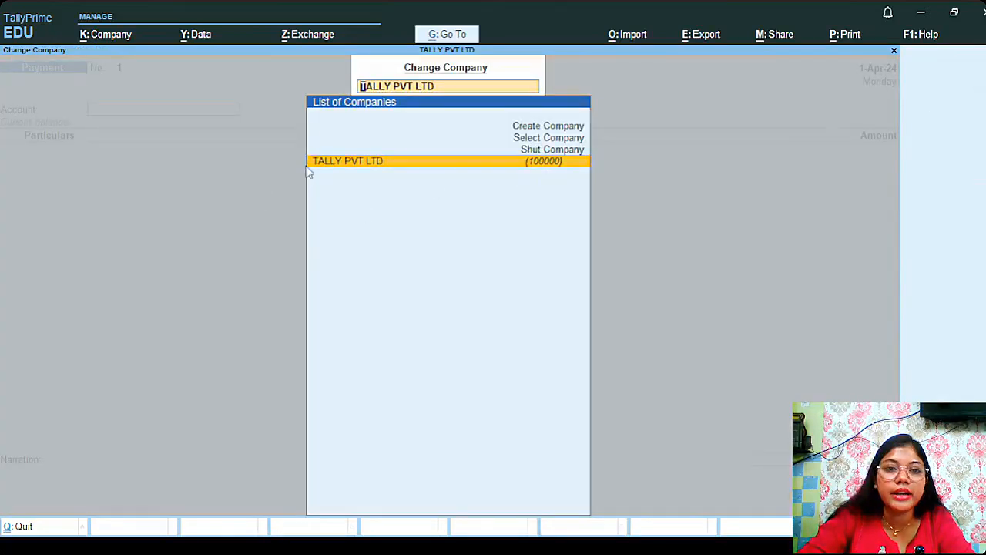
pyautogui.click(523, 127)
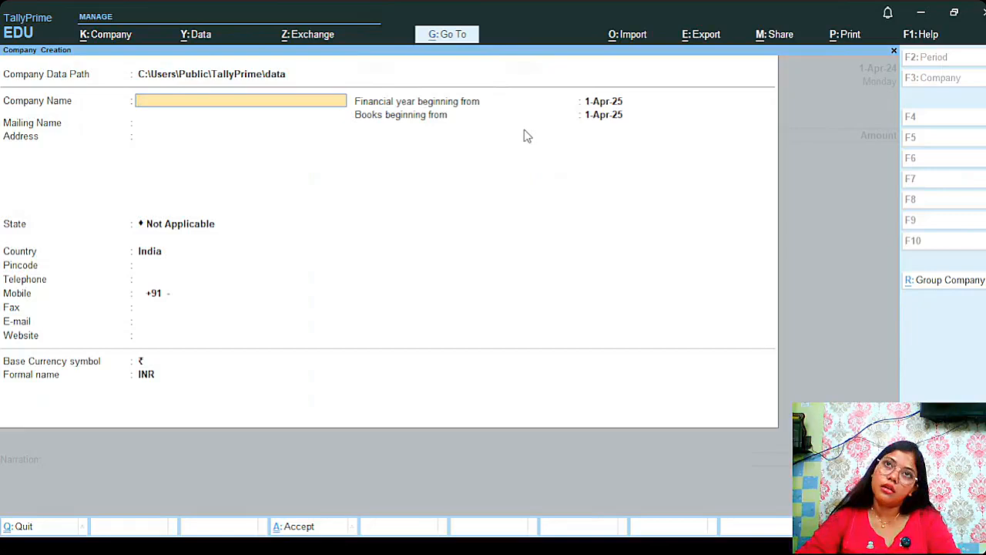
pyautogui.write('Mr')
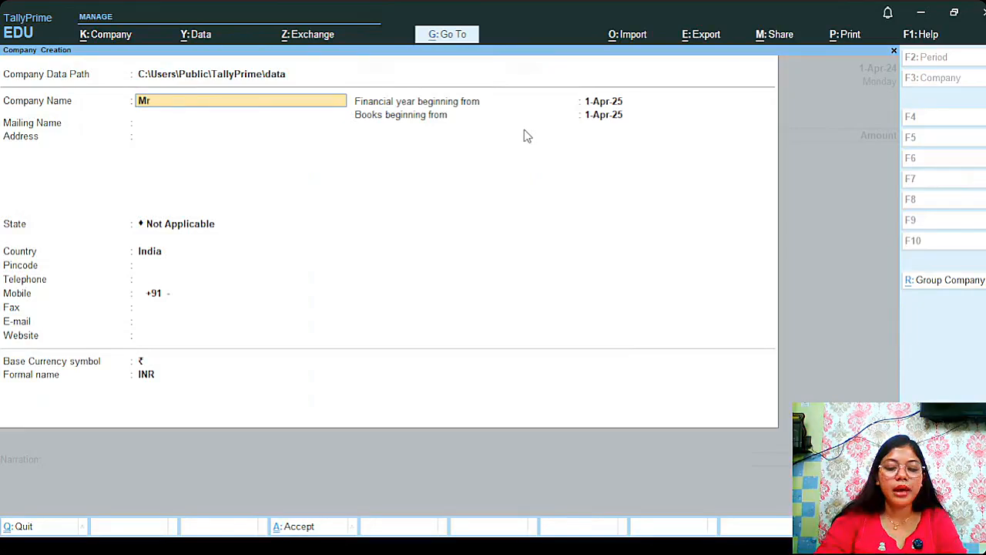
pyautogui.write('.a')
pyautogui.press('Return')
pyautogui.press('Return')
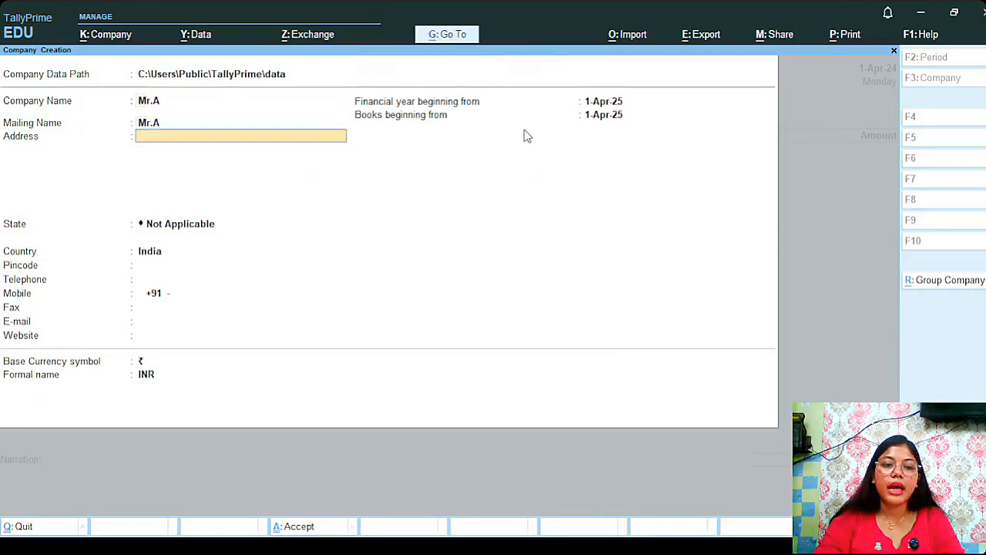
pyautogui.press('Return')
pyautogui.write('W')
pyautogui.press('Return')
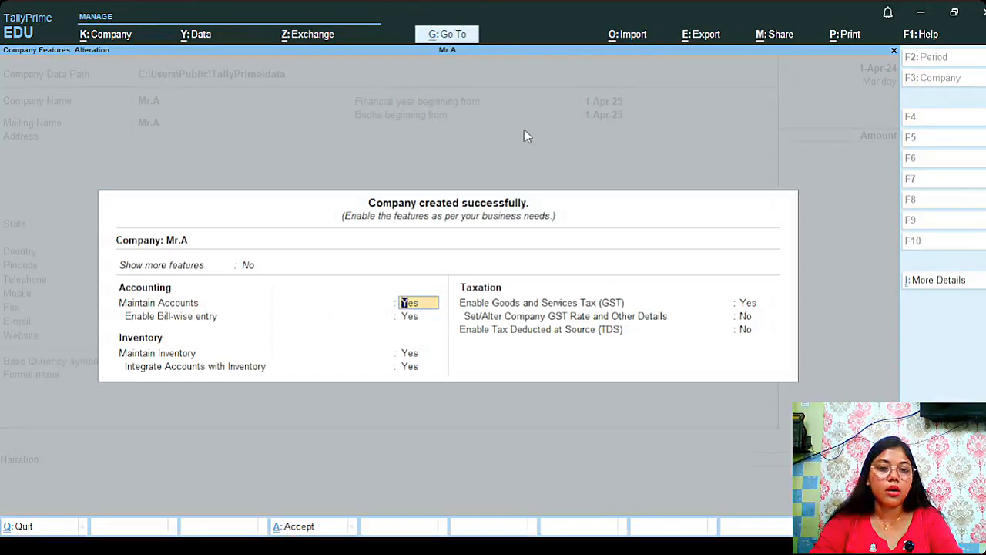
# Disable Integrate Accounts with Inventory and Goods and Services Tax for Mr.A, keep the other company features at their defaults, and save.
pyautogui.press('Return')
pyautogui.press('Return')
pyautogui.press('Return')
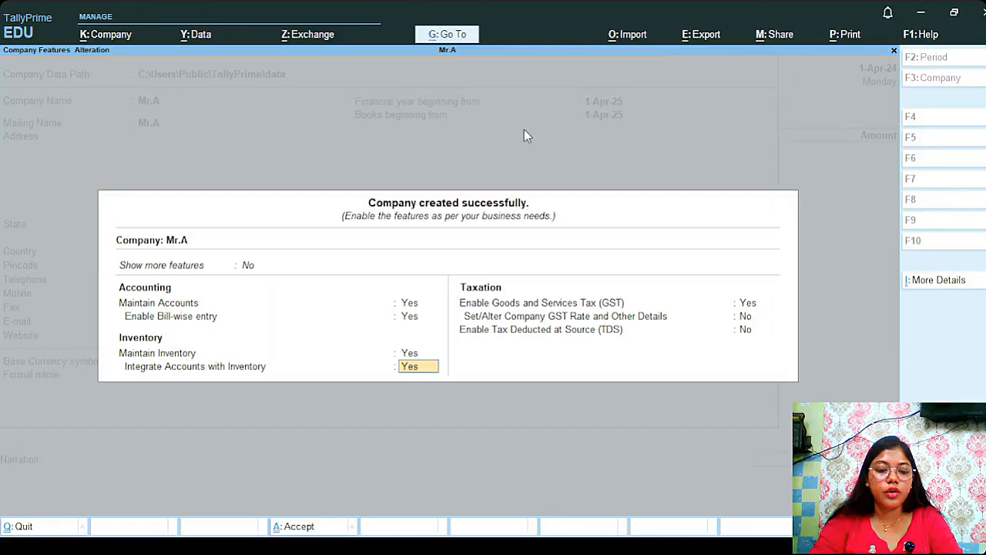
pyautogui.write('n')
pyautogui.press('Return')
pyautogui.write('n')
pyautogui.press('Return')
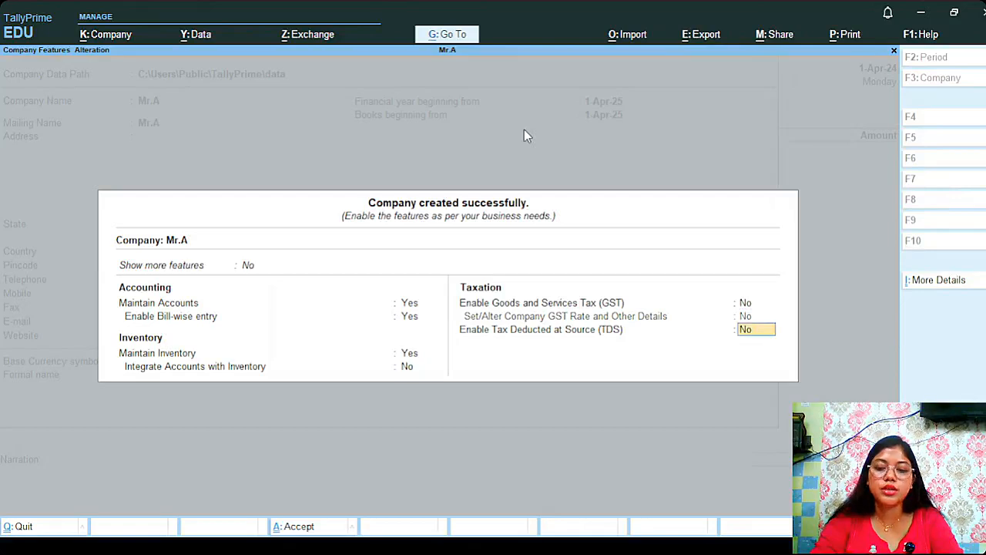
pyautogui.press('Return')
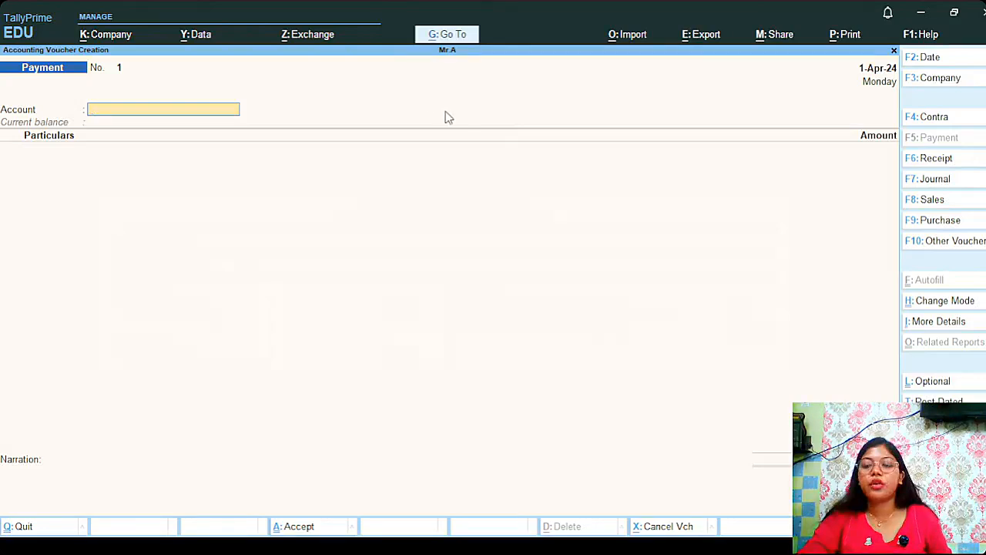
# Reselect Mr.A in the list of companies, then shut the company TALLY PVT LTD.
pyautogui.click(948, 84)
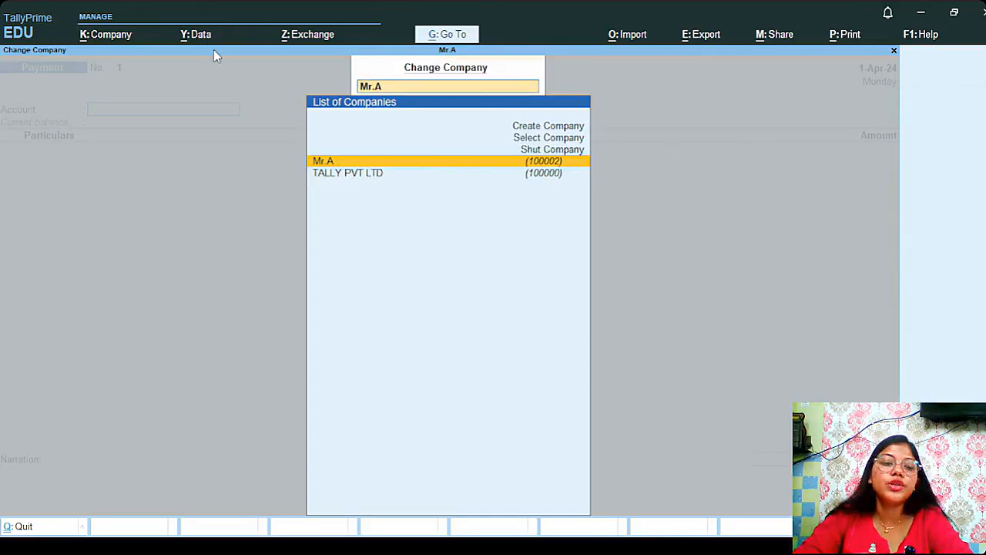
pyautogui.press('Return')
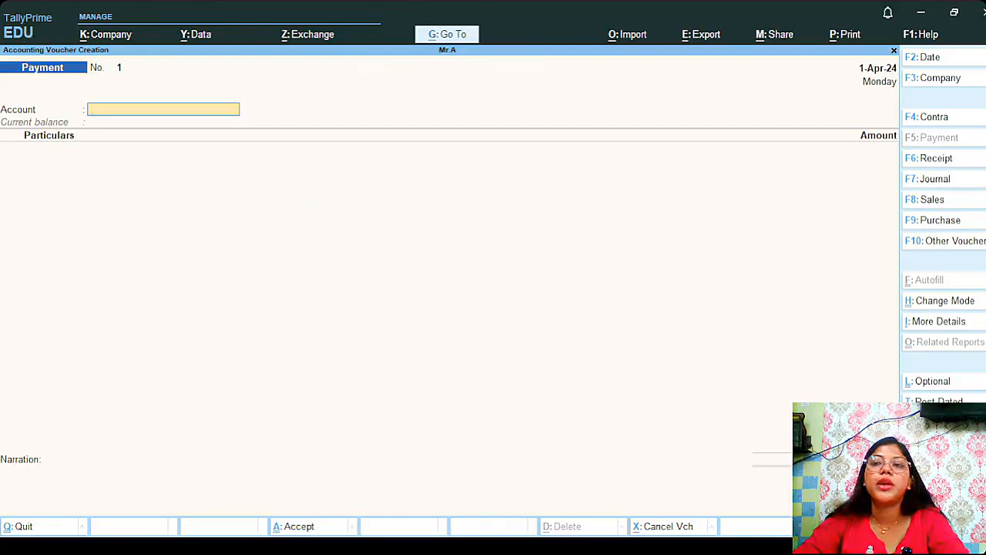
pyautogui.press('F3')
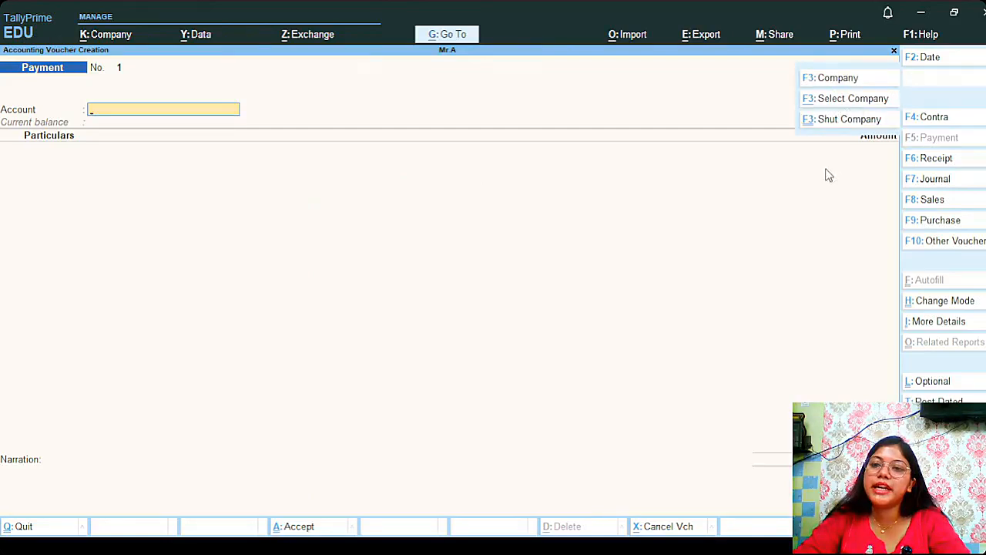
pyautogui.click(839, 121)
pyautogui.click(508, 141)
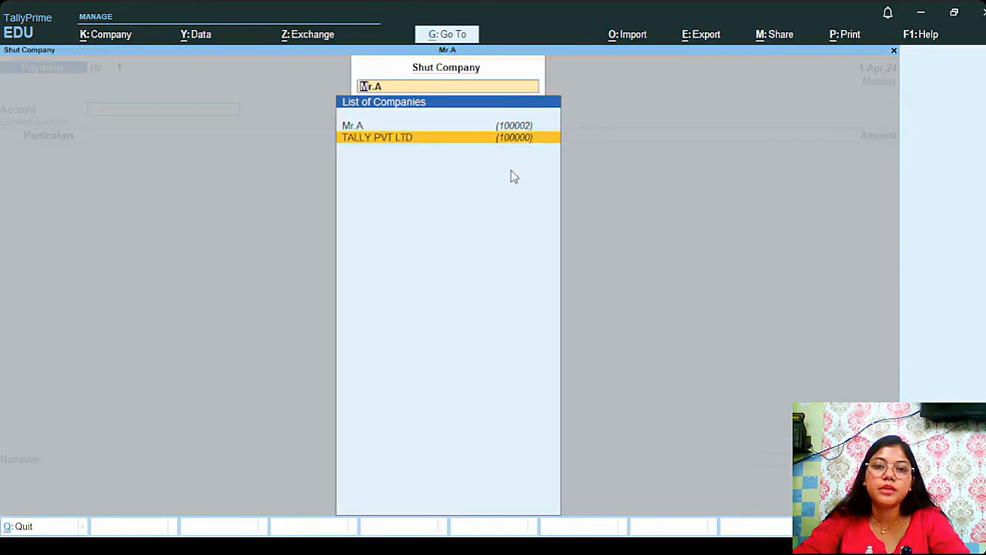
pyautogui.press('Return')
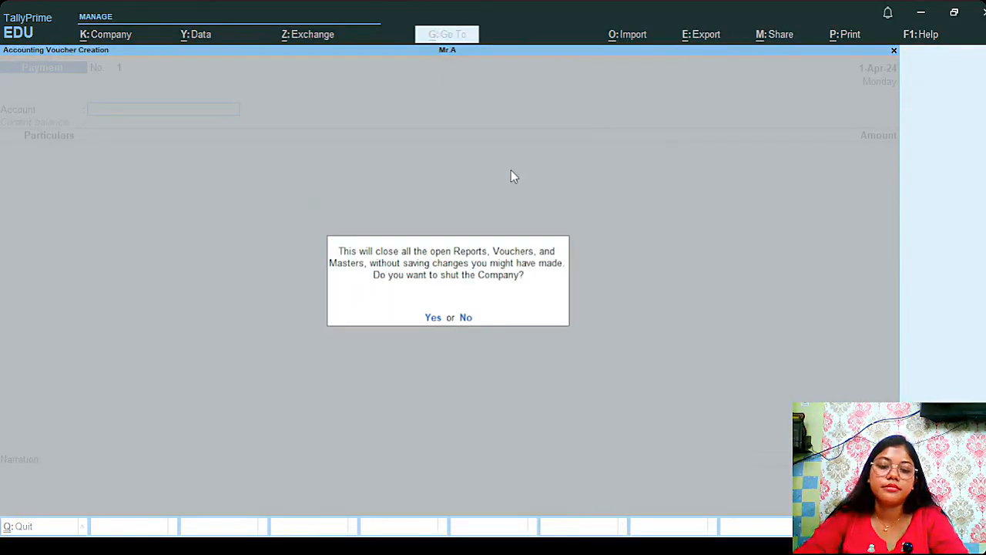
pyautogui.press('Return')
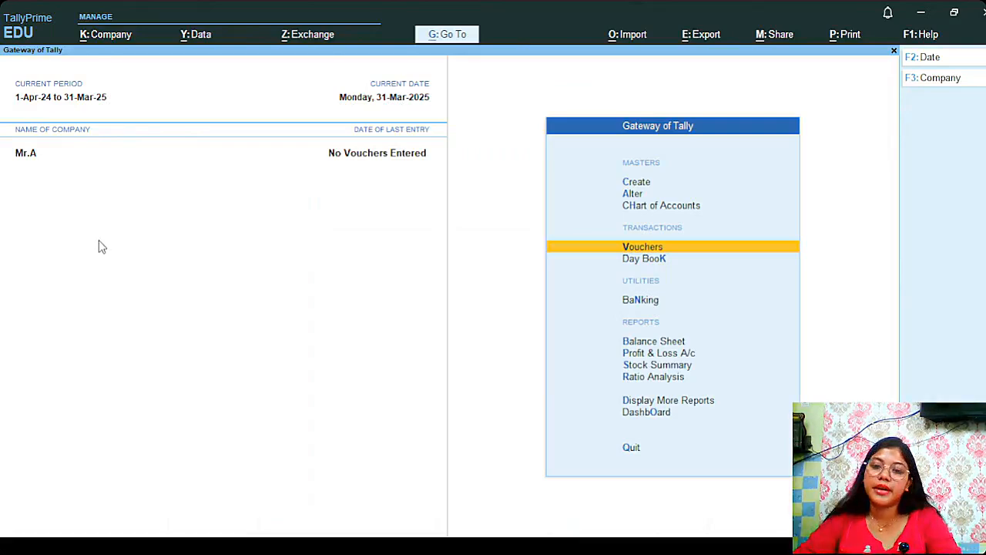
# Open voucher entry for Mr.A and look at the list of loaded companies without changing the company.
pyautogui.press('Return')
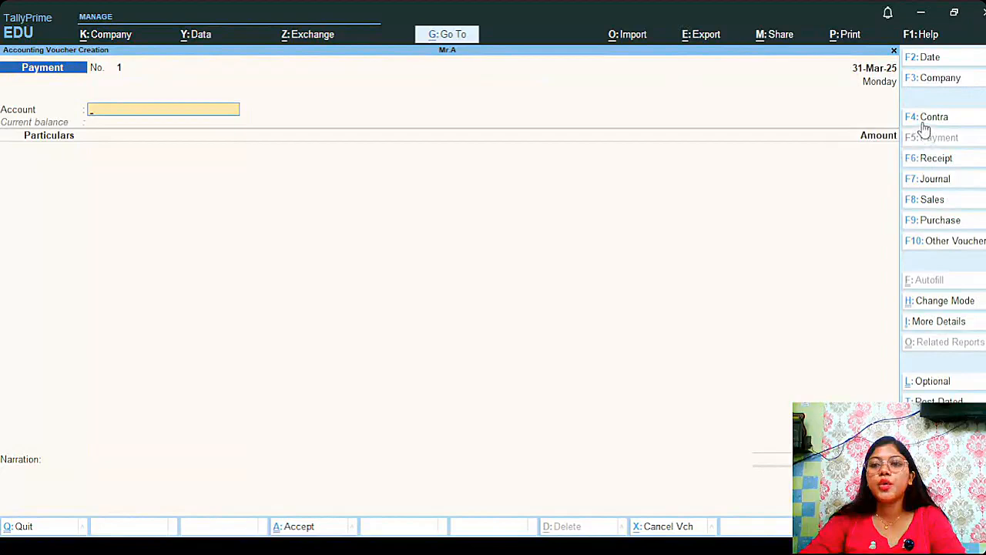
pyautogui.click(945, 84)
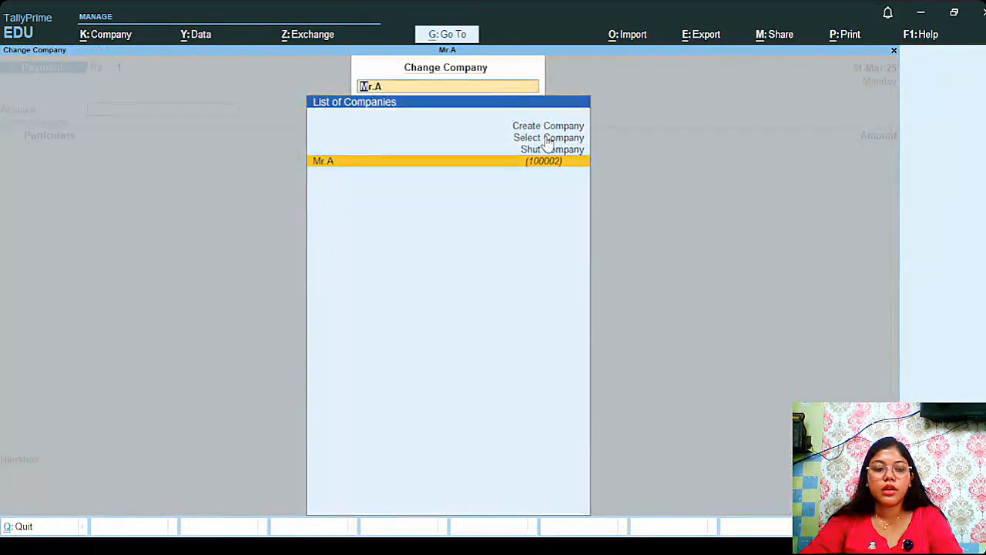
pyautogui.press('Escape')
pyautogui.press('Escape')
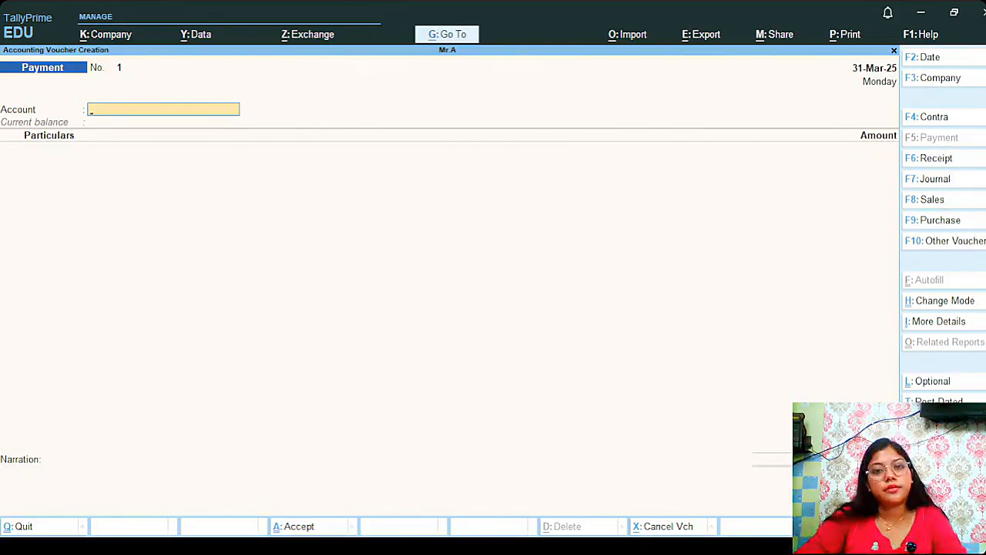
# View the Contra and Receipt voucher screens and the Receipt voucher's ledger list, and return to the Gateway of Tally without saving.
pyautogui.click(970, 120)
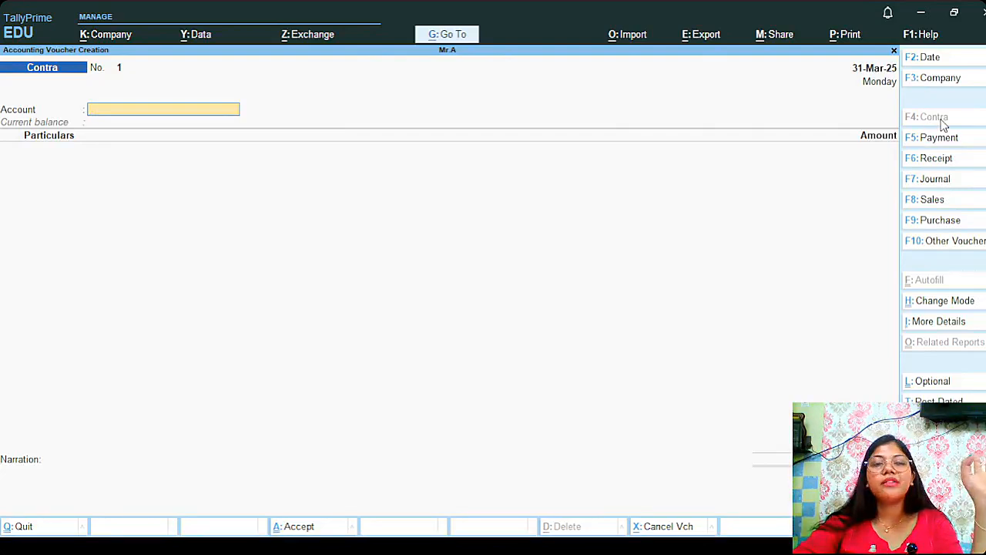
pyautogui.click(959, 159)
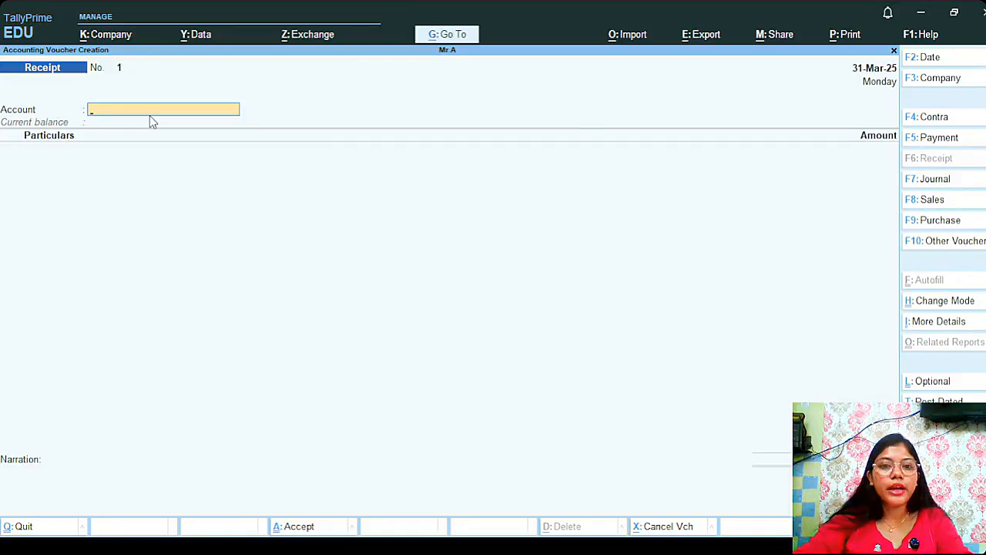
pyautogui.write('R')
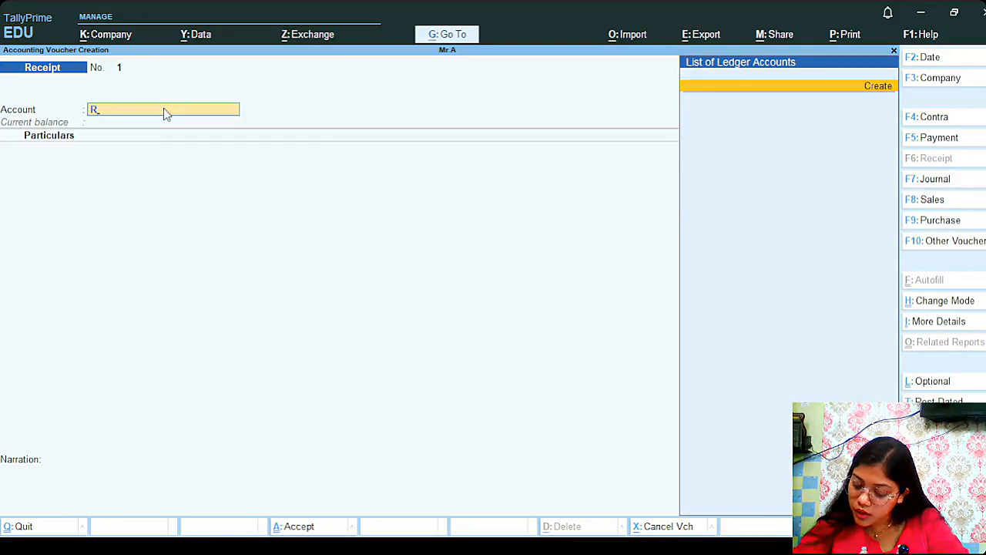
pyautogui.press('BackSpace')
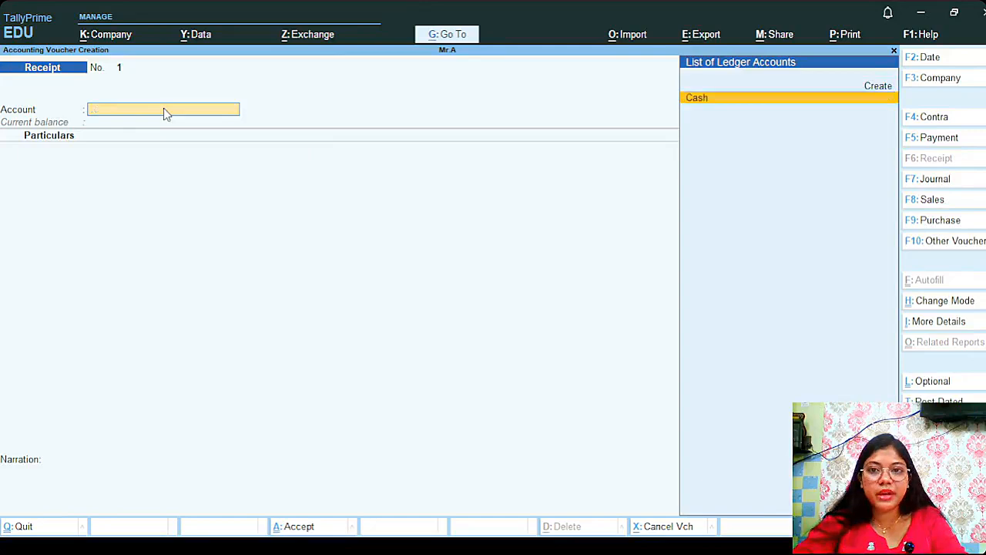
pyautogui.press('Escape')
pyautogui.press('Escape')
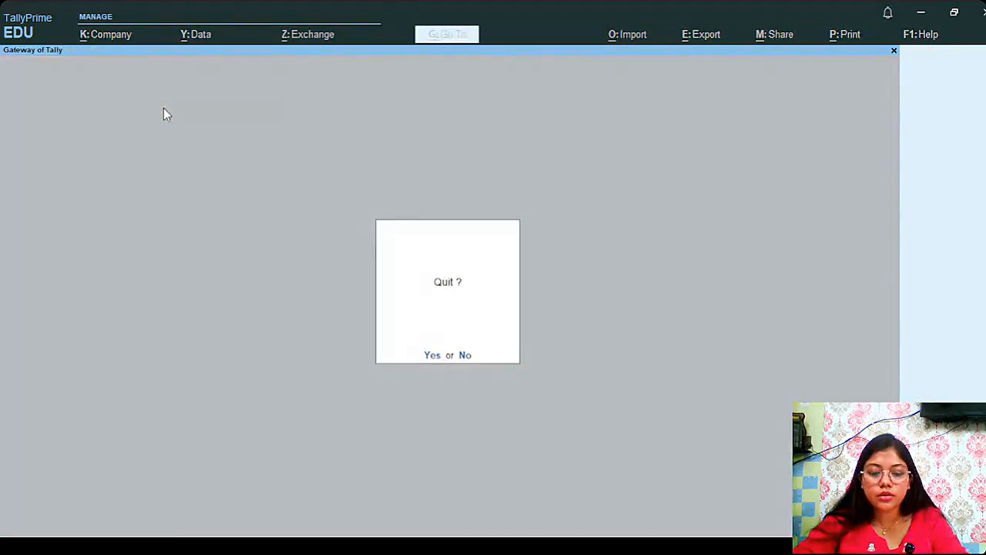
pyautogui.press('n')
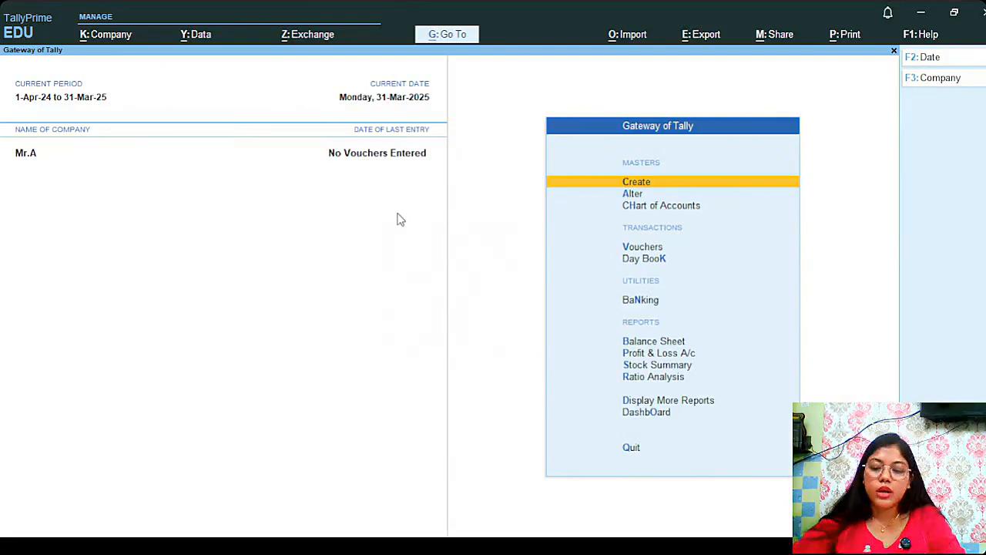
# Start a new ledger named Capital A/c and place it under the Capital Account group.
pyautogui.press('Return')
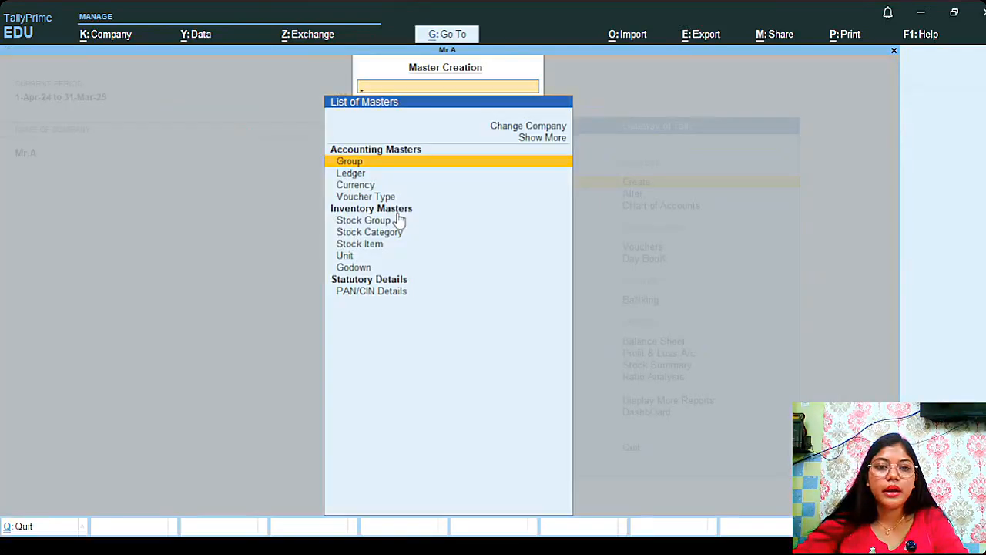
pyautogui.press('Down')
pyautogui.press('Return')
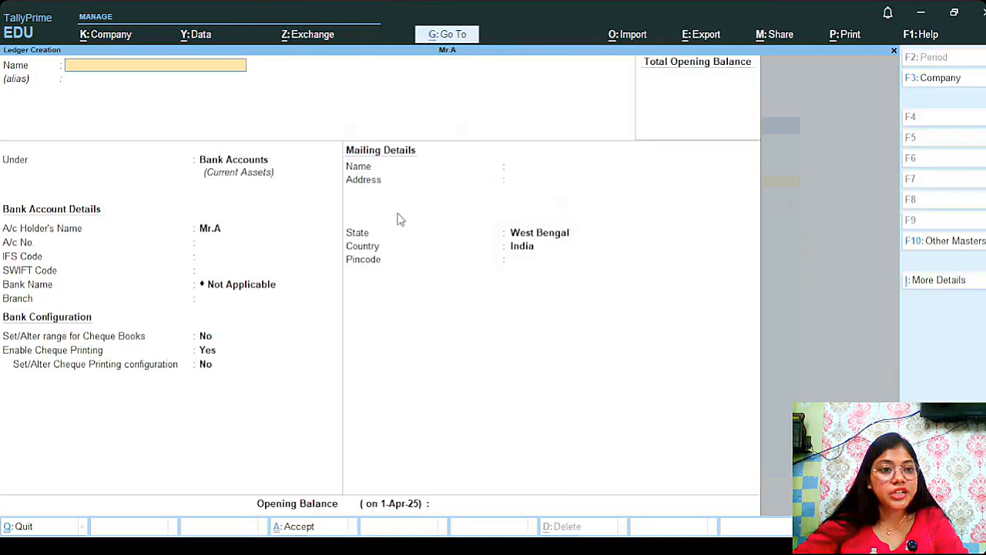
pyautogui.write('Capital')
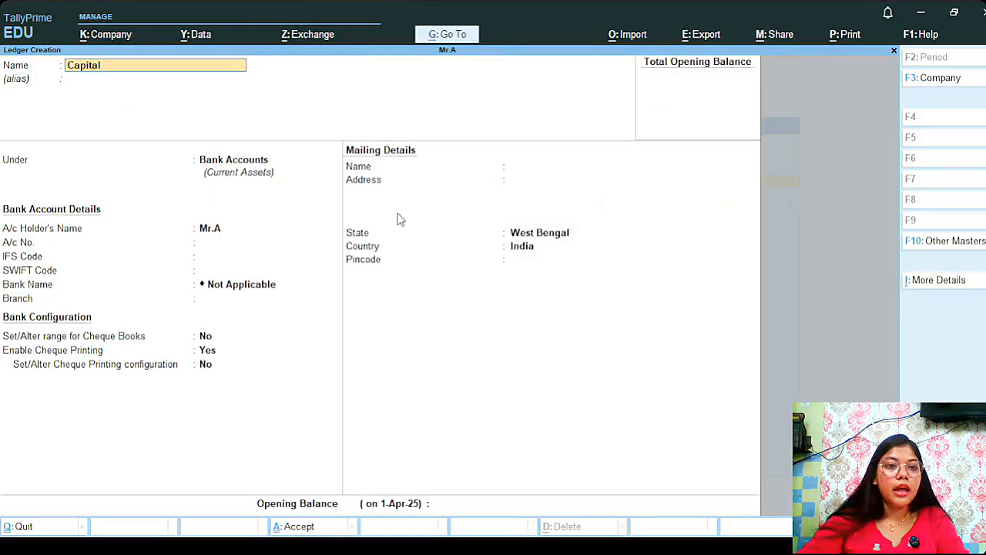
pyautogui.write(' A/c')
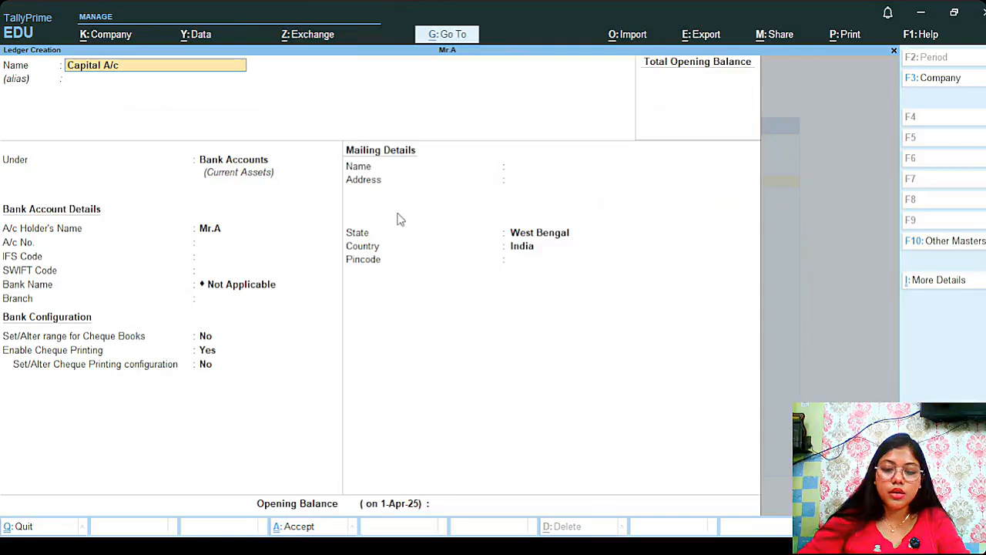
pyautogui.press('Return')
pyautogui.write('Ca')
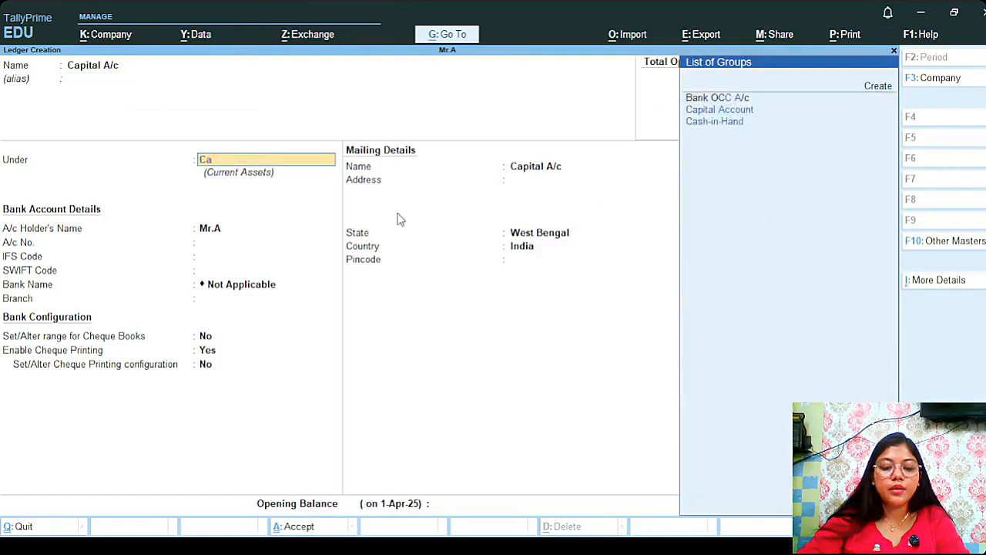
pyautogui.write('p')
pyautogui.press('Return')
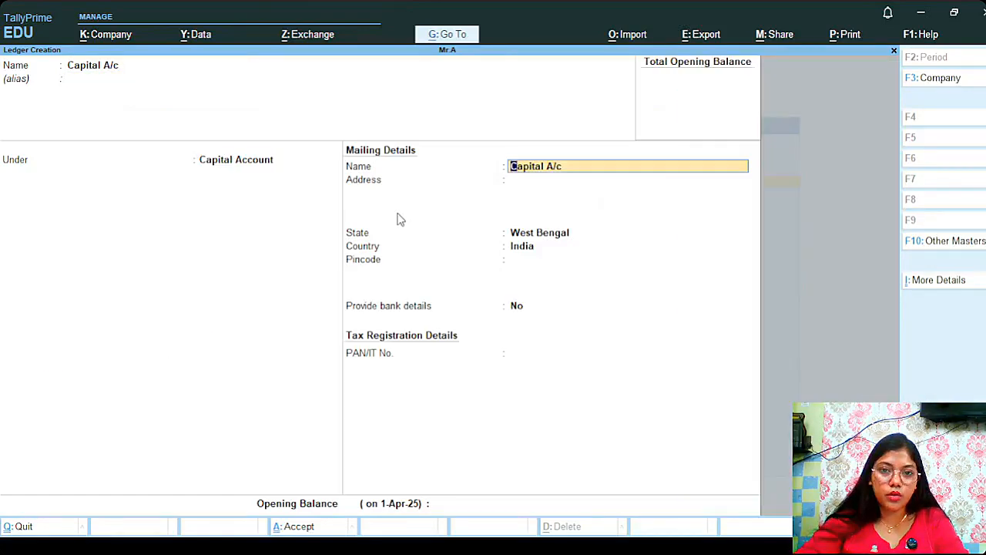
# Keep the default mailing, bank and tax details for Capital A/c, leave its opening balance blank, and save the ledger.
pyautogui.press('Return')
pyautogui.press('Return')
pyautogui.press('Return')
pyautogui.press('Return')
pyautogui.press('Return')
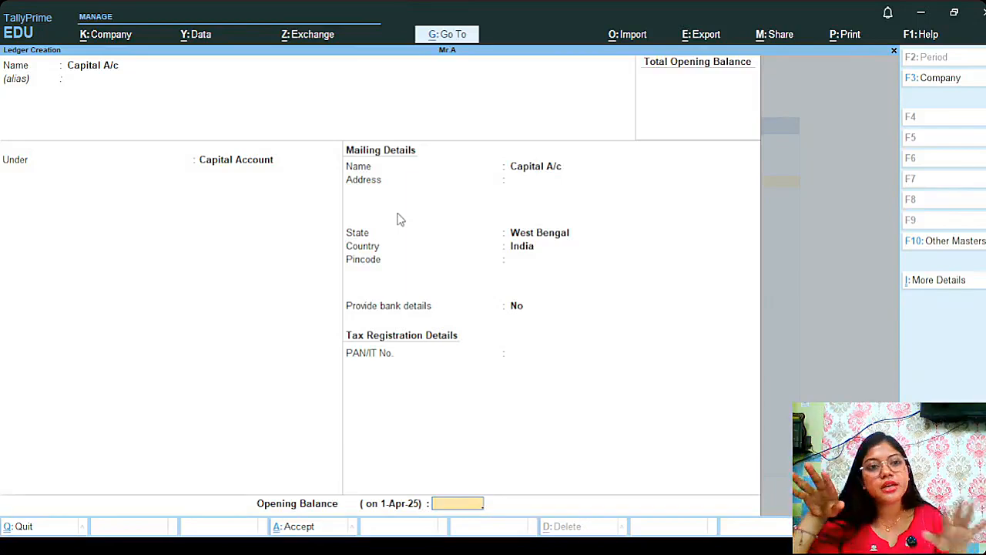
pyautogui.press('Return')
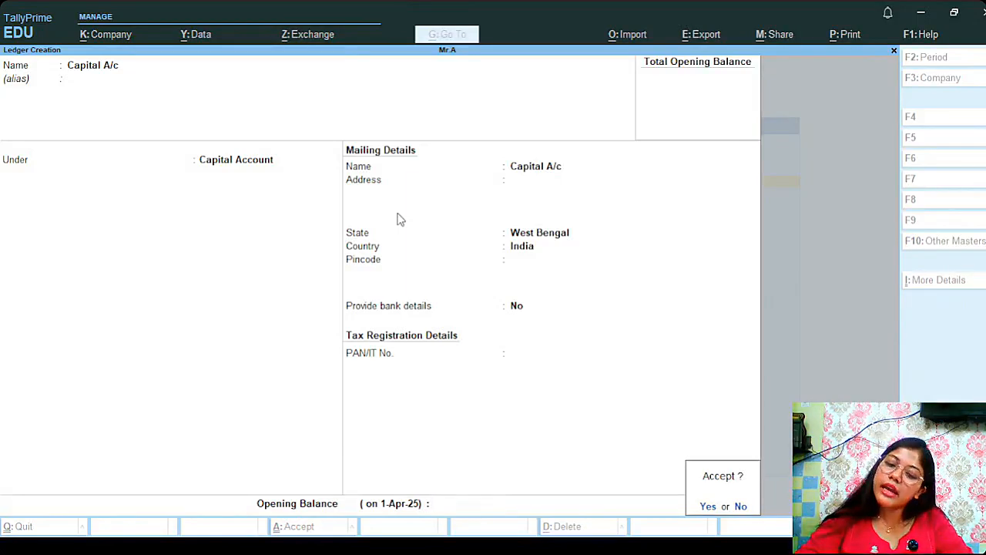
pyautogui.press('Return')
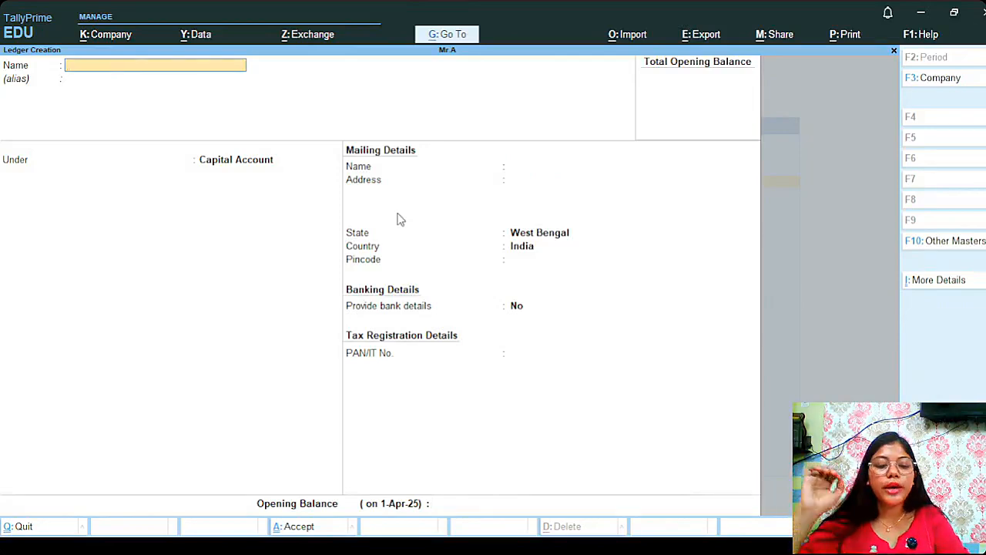
# Enter the customer's name for a new ledger and place it under Sundry Debtors.
pyautogui.write('Mr. A')
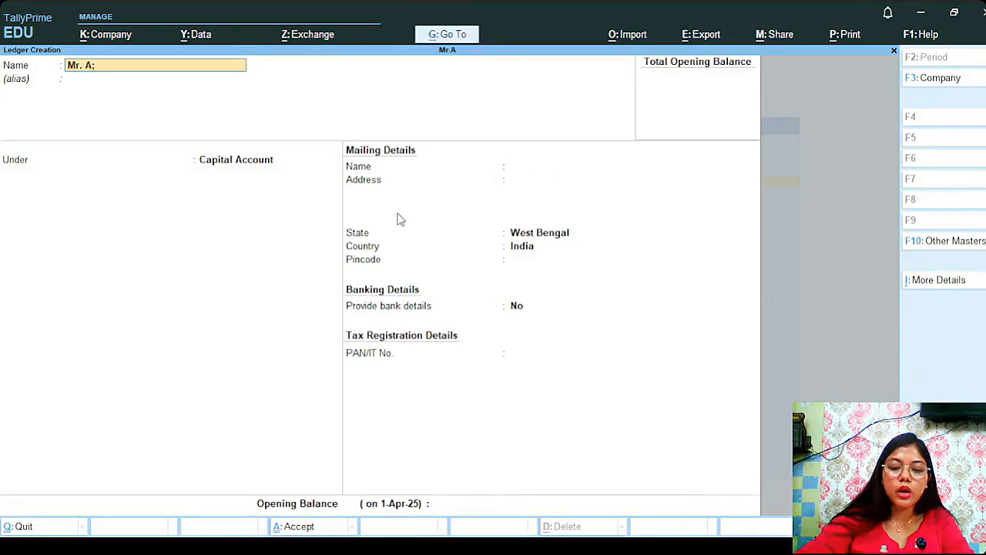
pyautogui.write('lok')
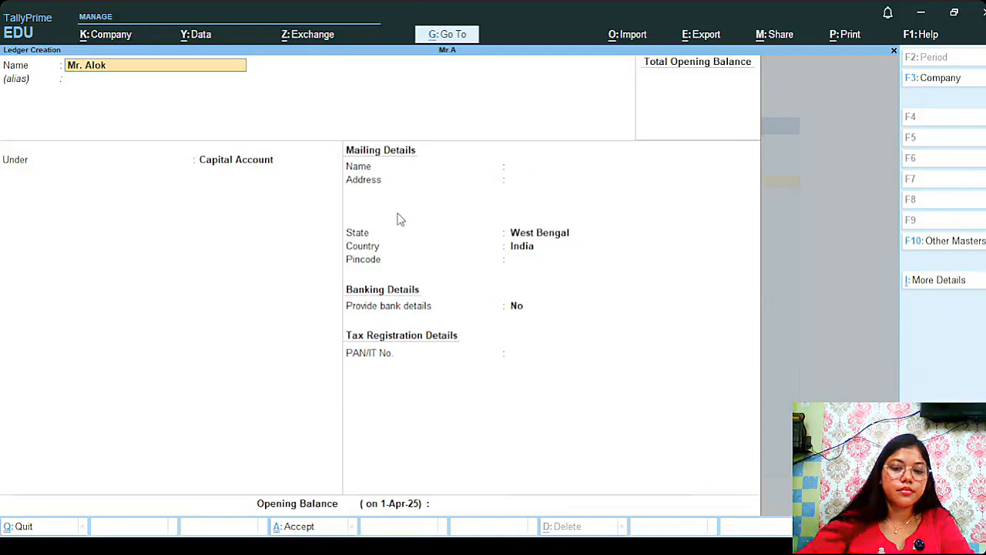
pyautogui.press('Return')
pyautogui.press('Return')
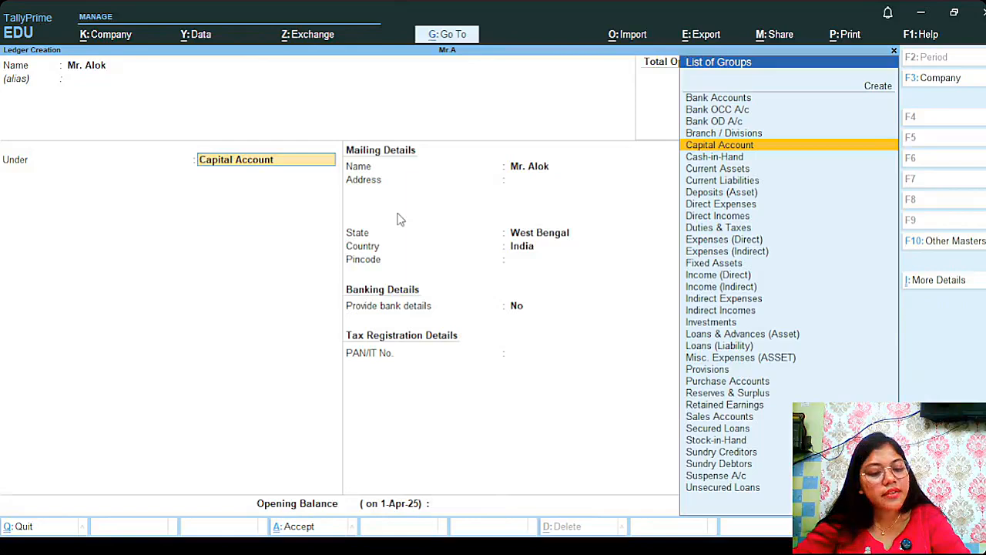
pyautogui.write('Deb')
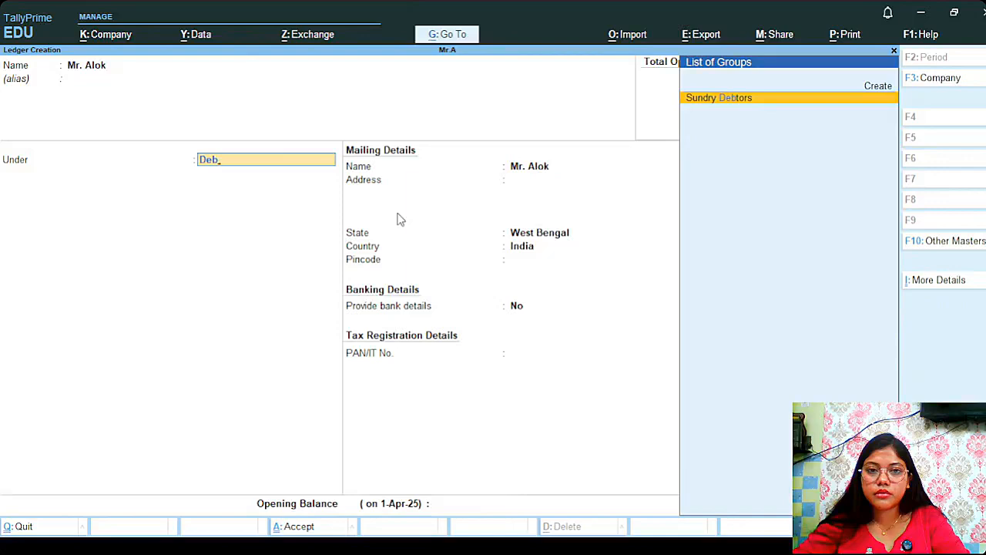
pyautogui.press('Return')
# Keep the customer ledger's default bill-by-bill, credit, mailing and tax settings, leave the opening balance blank, and save it.
pyautogui.press('Return')
pyautogui.press('Return')
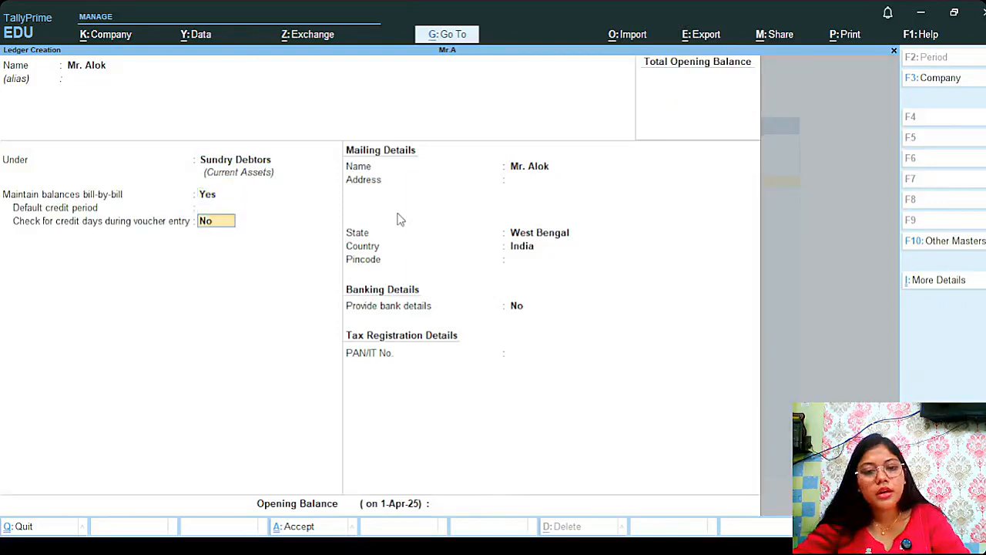
pyautogui.press('Return')
pyautogui.press('Return')
pyautogui.press('Return')
pyautogui.press('Return')
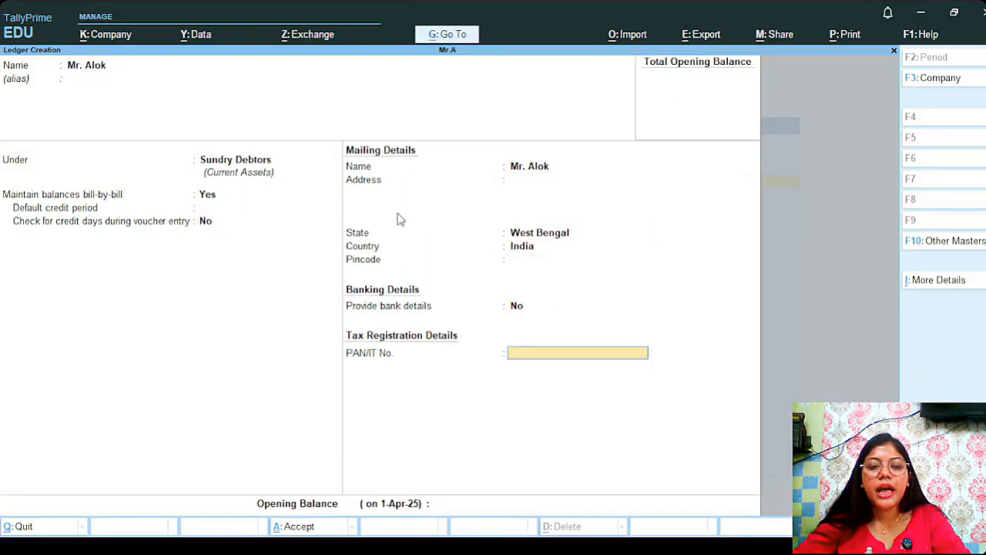
pyautogui.press('Return')
pyautogui.press('Return')
pyautogui.press('Return')
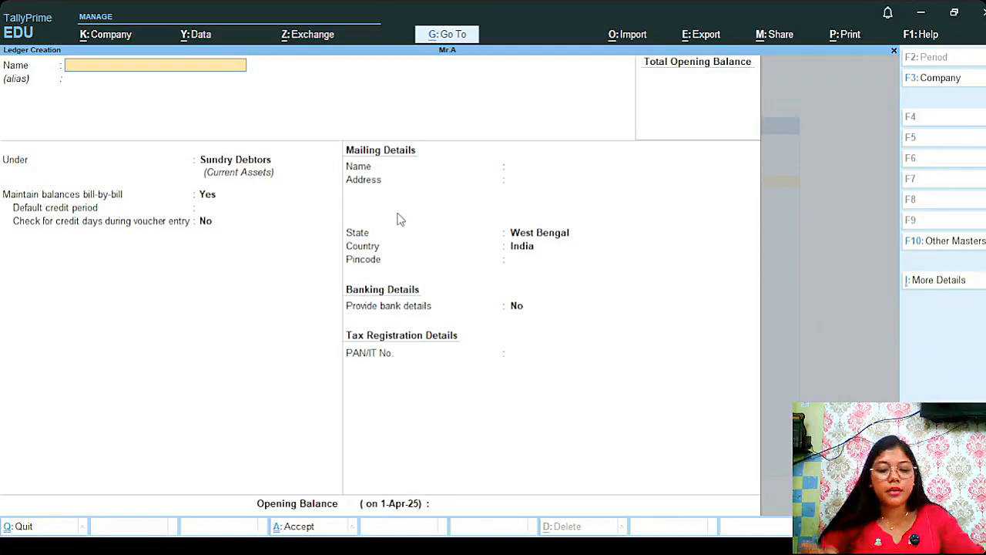
# Enter a second customer's name for a new ledger and place it under the Sundry Debtors group.
pyautogui.write('Ram')
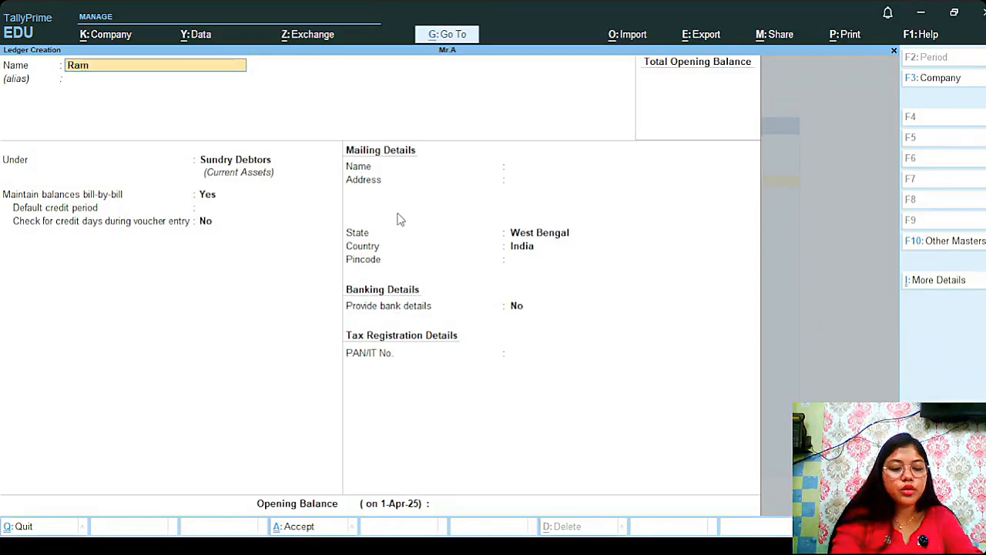
pyautogui.write('esh')
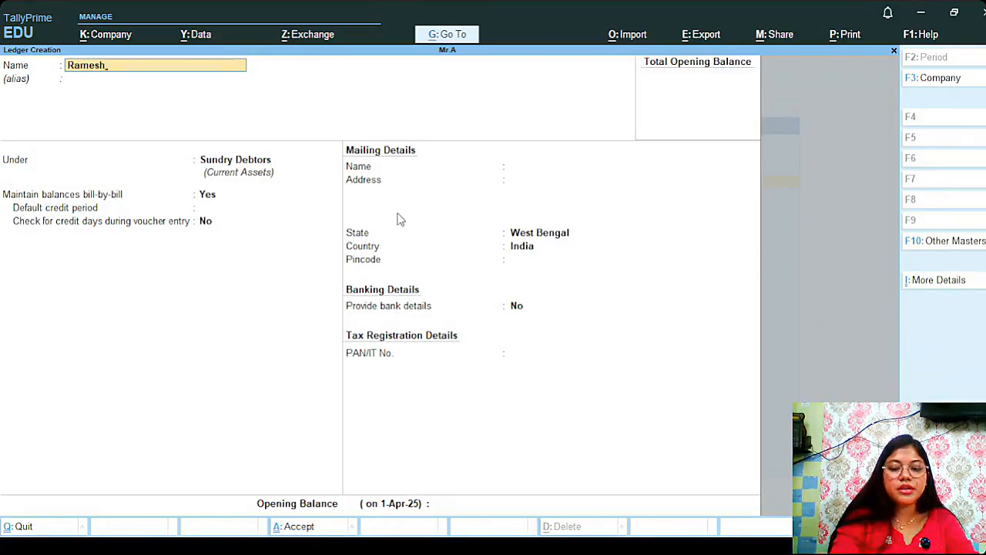
pyautogui.press('Return')
pyautogui.press('Return')
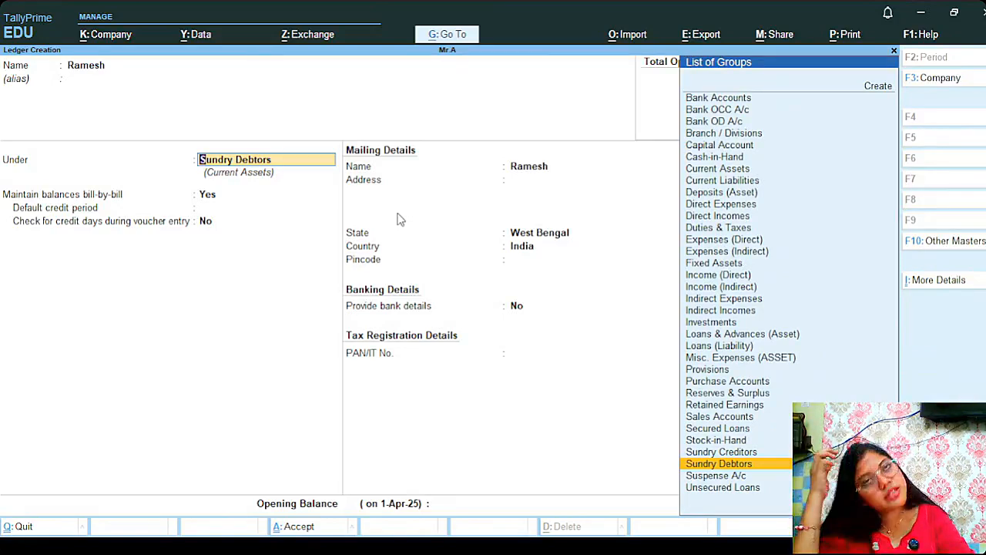
pyautogui.write('Deb')
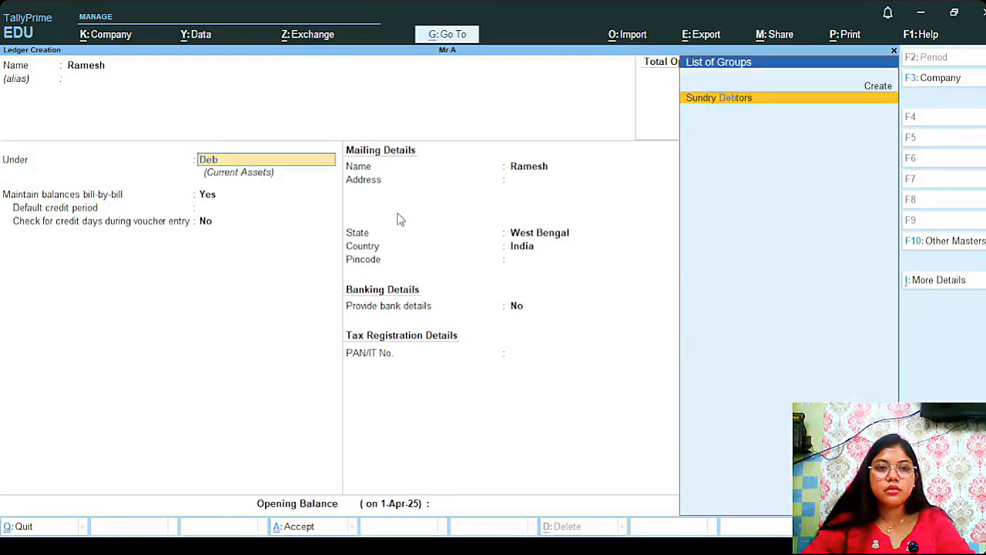
pyautogui.press('Return')
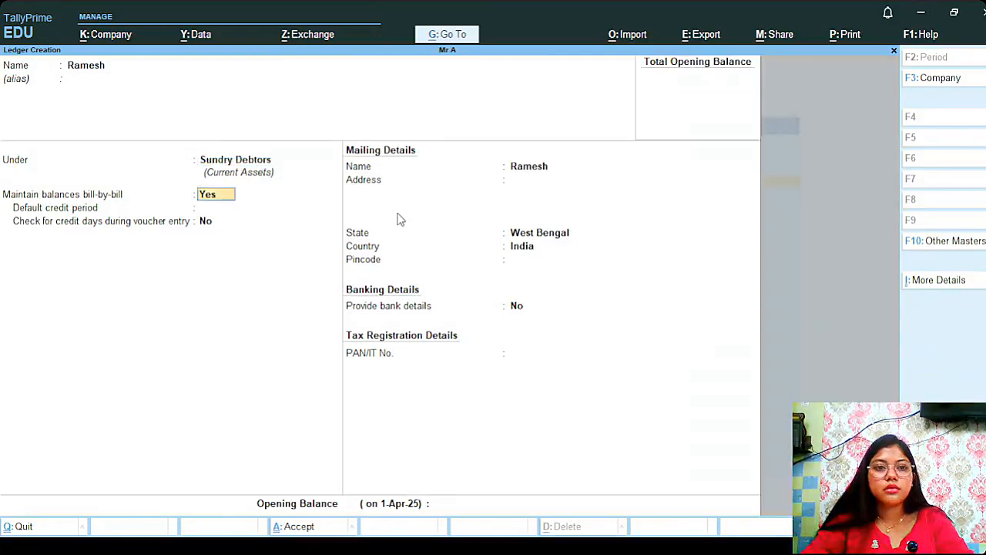
# Keep the second customer ledger's default bill-by-bill, mailing, bank and tax settings, leave its opening balance blank, and save it.
pyautogui.press('Return')
pyautogui.press('Return')
pyautogui.press('Return')
pyautogui.press('Return')
pyautogui.press('Return')
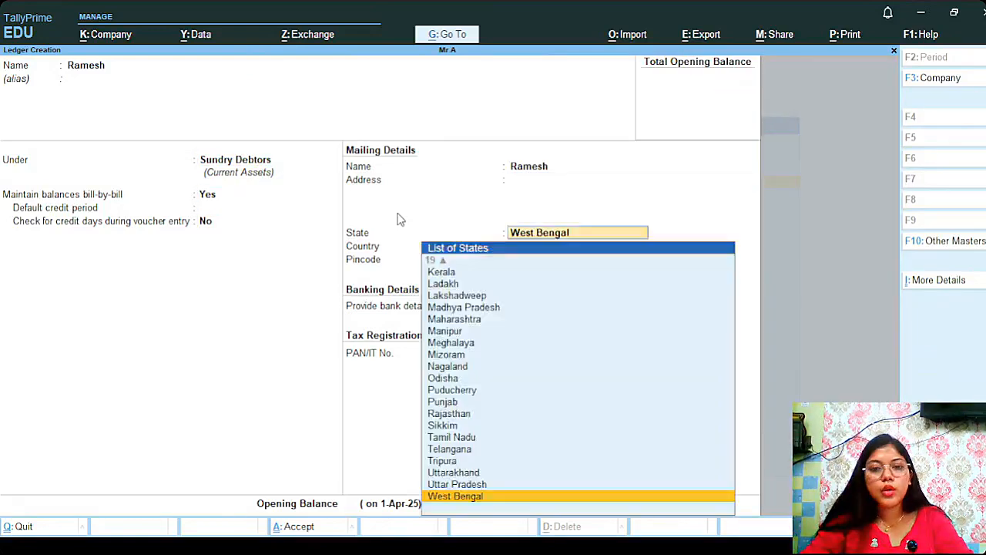
pyautogui.press('Return')
pyautogui.press('Return')
pyautogui.press('Return')
pyautogui.press('Return')
pyautogui.press('Return')
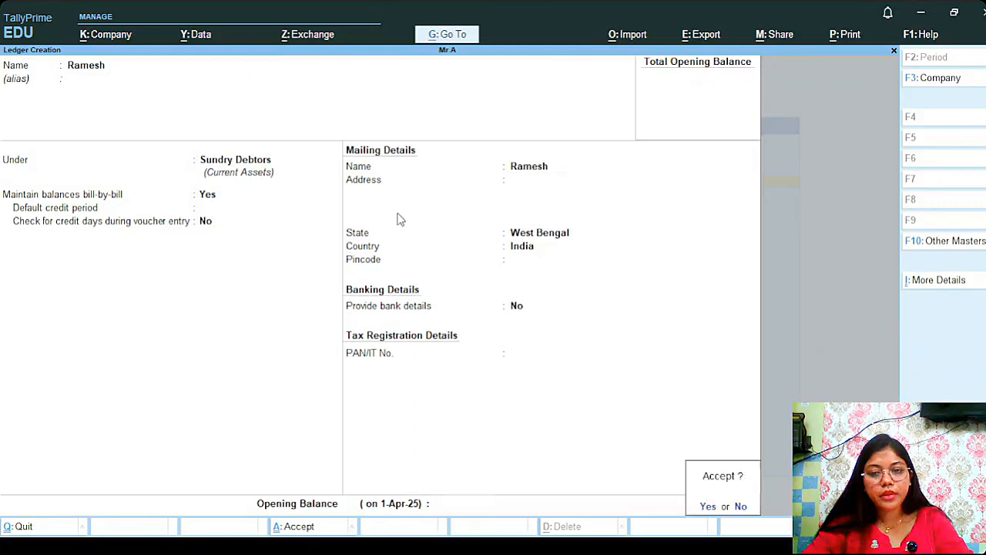
pyautogui.press('Return')
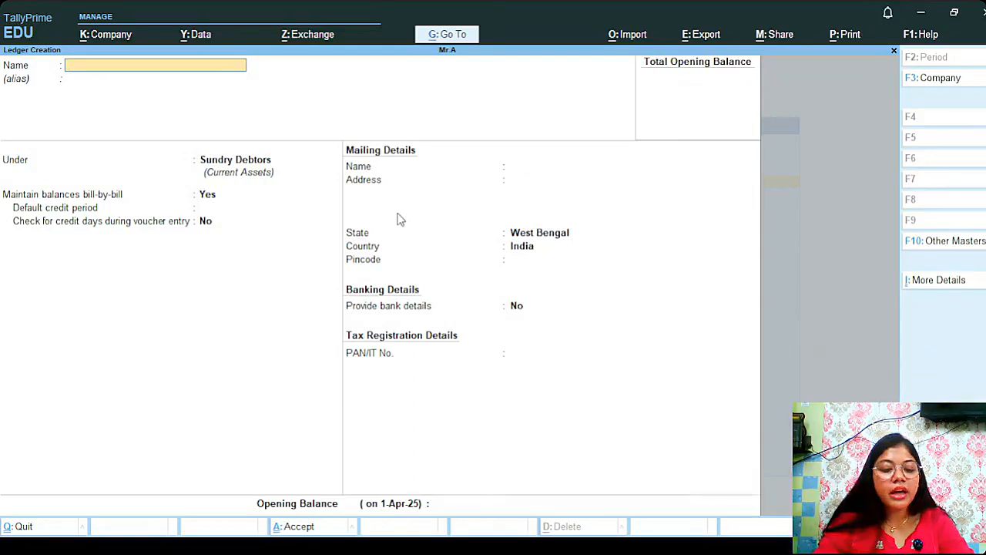
# Enter the supplier's name for a new ledger and place it under the Sundry Creditors group.
pyautogui.write('Ti')
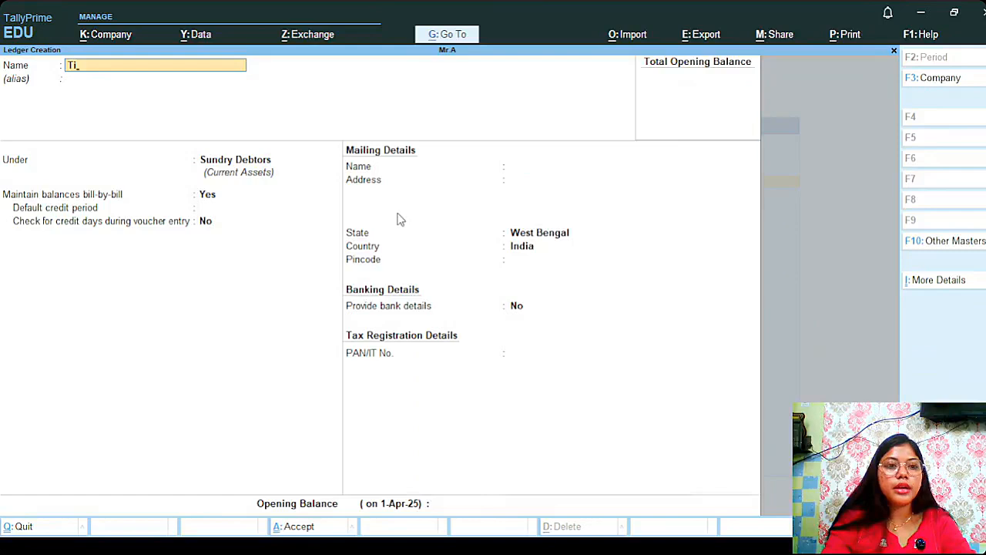
pyautogui.write('wari')
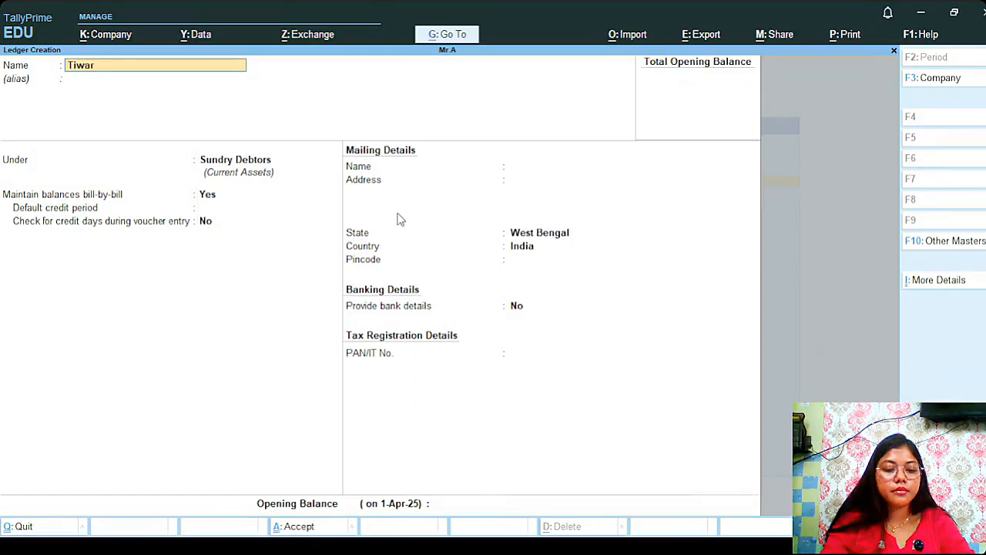
pyautogui.press('Return')
pyautogui.press('Return')
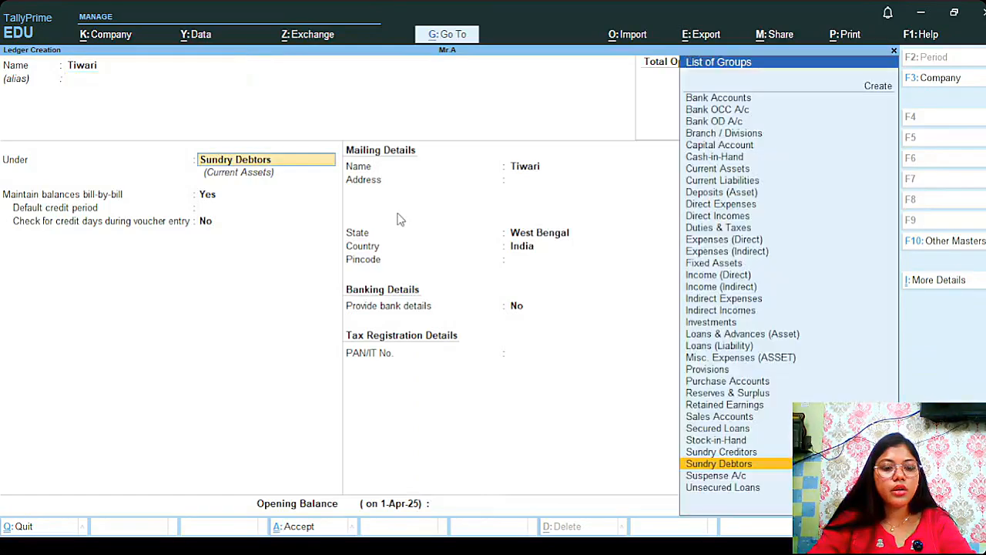
pyautogui.write('Cre')
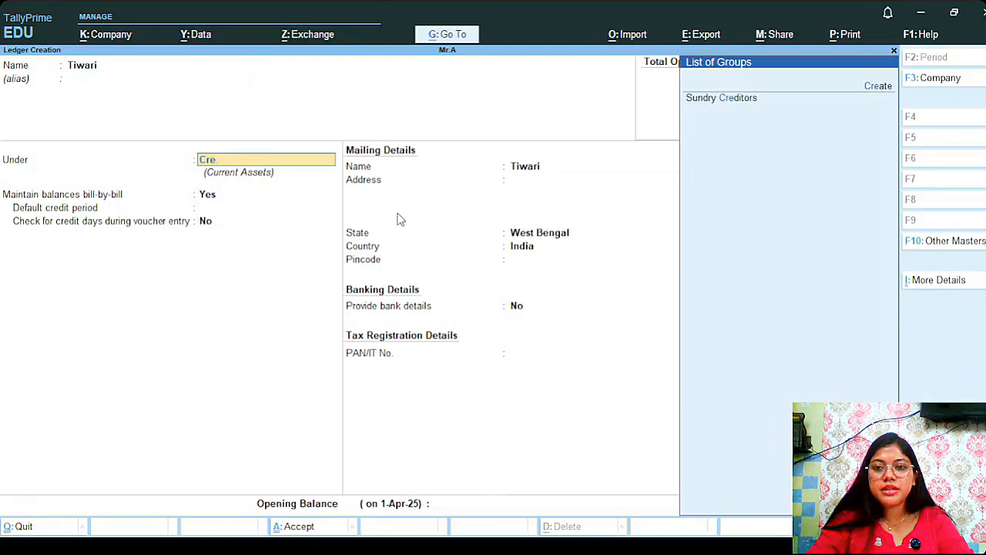
pyautogui.press('Return')
# Keep the supplier ledger's default bill-by-bill, mailing, bank and tax settings, leave its opening balance blank, and save it.
pyautogui.press('Return')
pyautogui.press('Return')
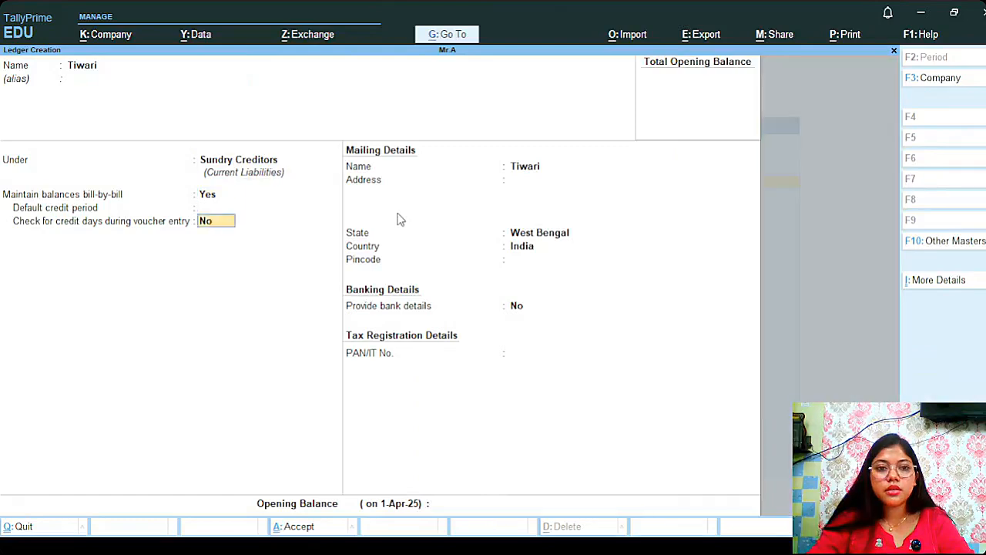
pyautogui.press('Return')
pyautogui.press('Return')
pyautogui.press('Return')
pyautogui.press('Return')
pyautogui.press('Return')
pyautogui.press('Return')
pyautogui.press('Return')
pyautogui.press('Return')
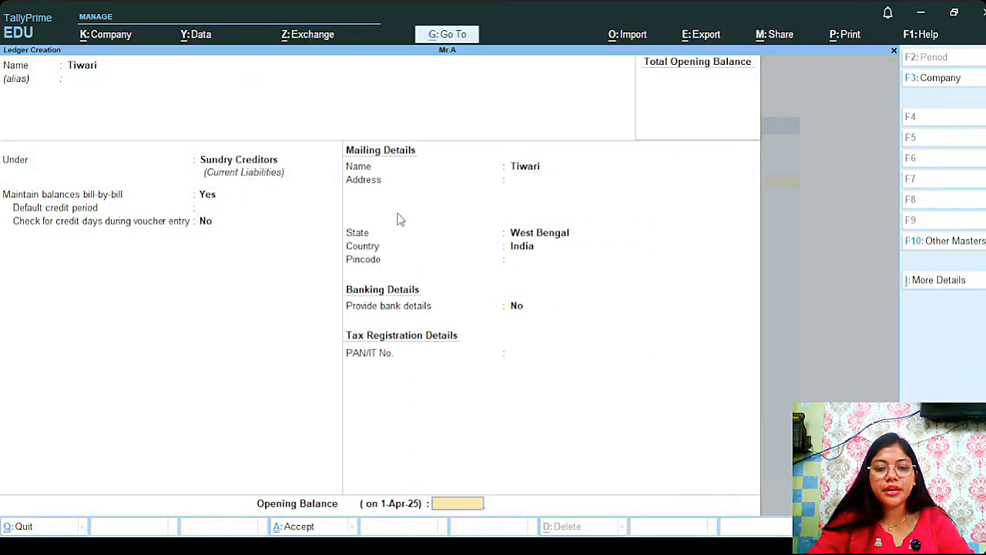
pyautogui.press('Return')
pyautogui.press('Return')
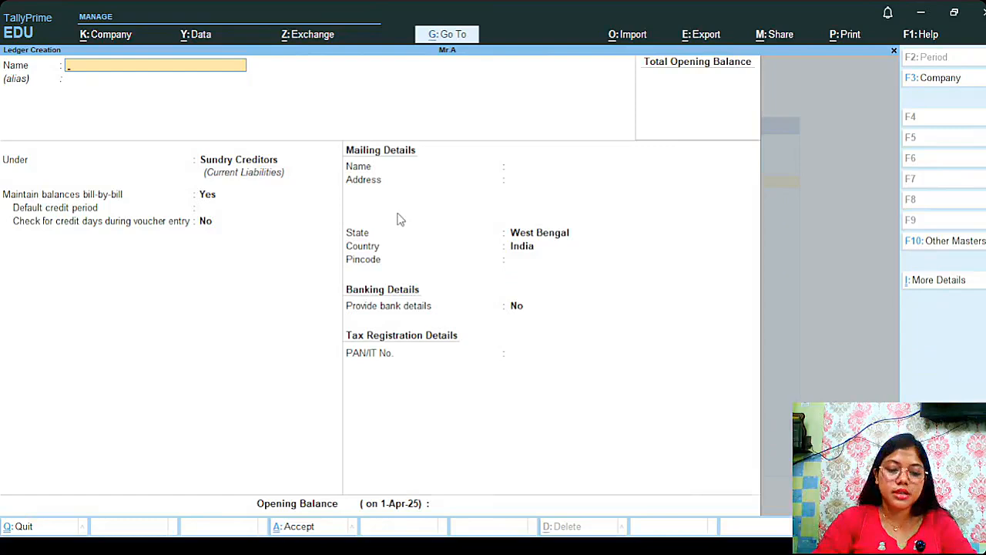
# Start a new ledger named Purchase and place it under the Purchase Accounts group.
pyautogui.write('Purch')
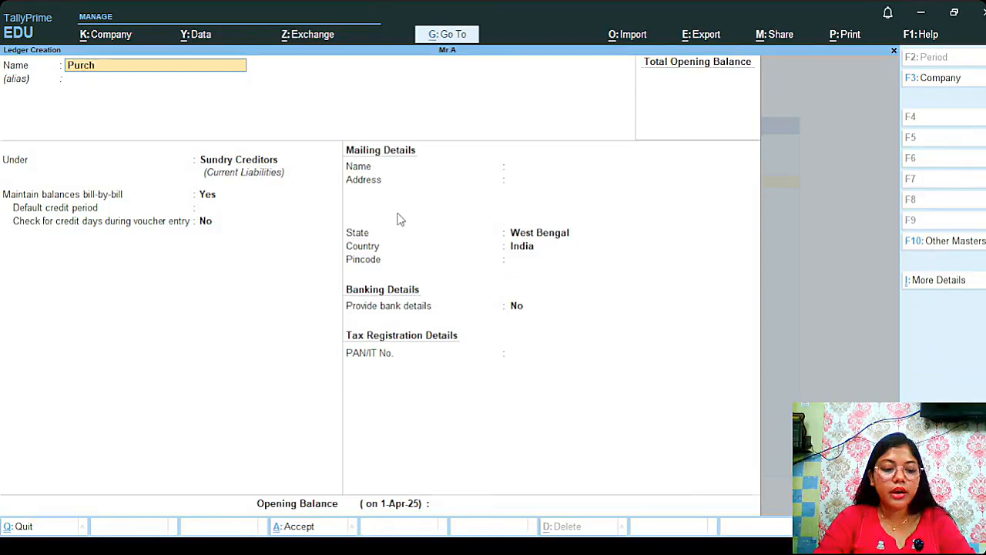
pyautogui.write('ase')
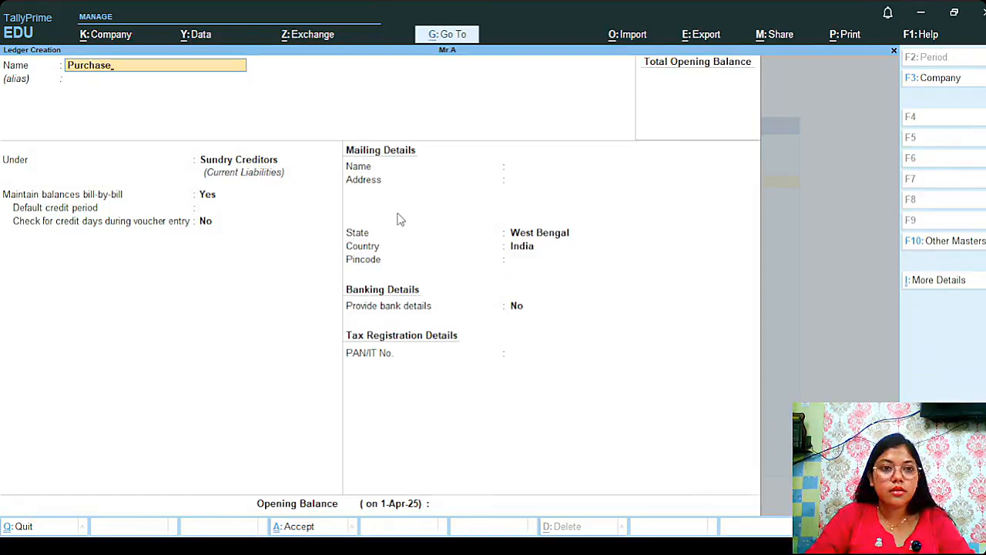
pyautogui.press('Return')
pyautogui.press('Return')
pyautogui.write('Pu')
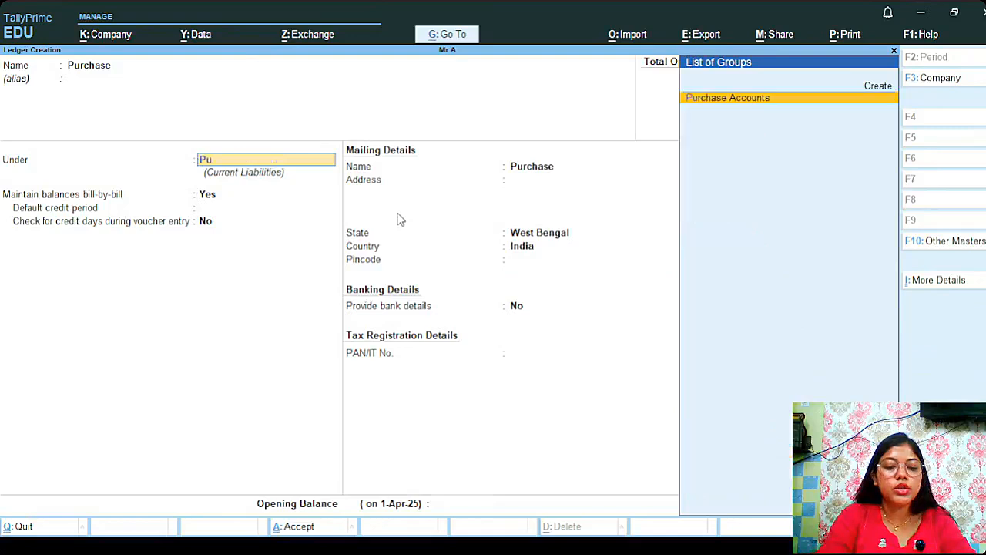
pyautogui.write('r')
pyautogui.press('Return')
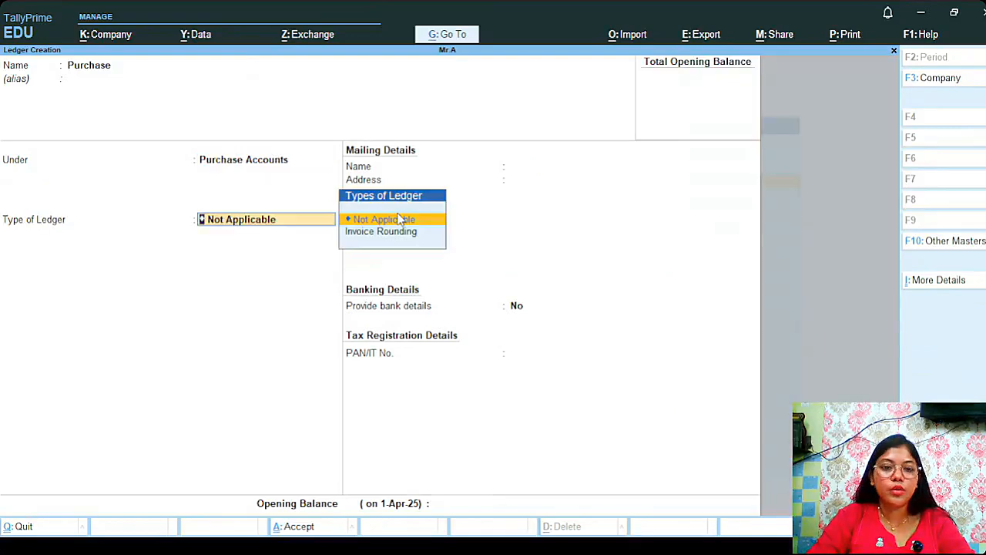
# Keep the Purchase ledger's type as Not Applicable and bank details at No, leave its opening balance blank, and save it.
pyautogui.press('Return')
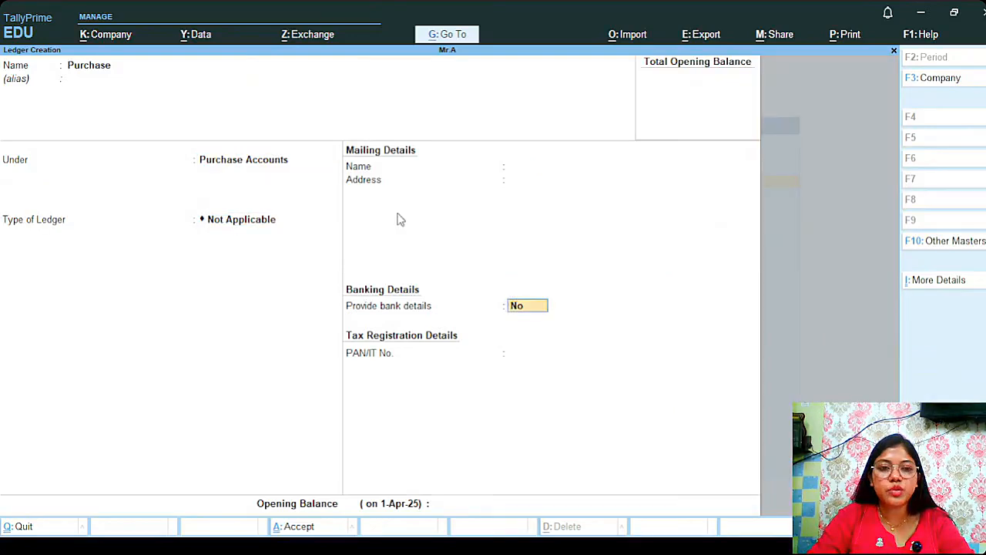
pyautogui.press('Return')
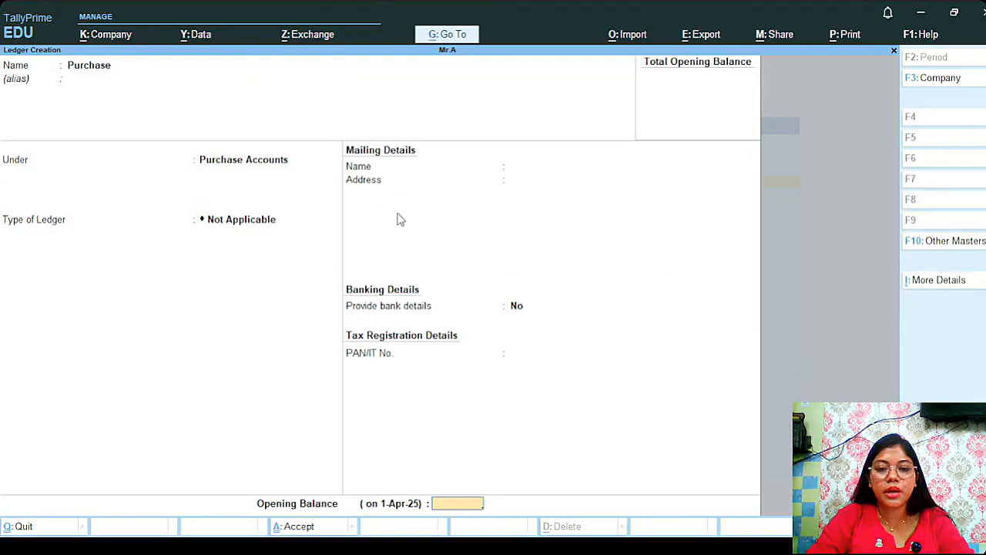
pyautogui.press('Return')
pyautogui.press('Return')
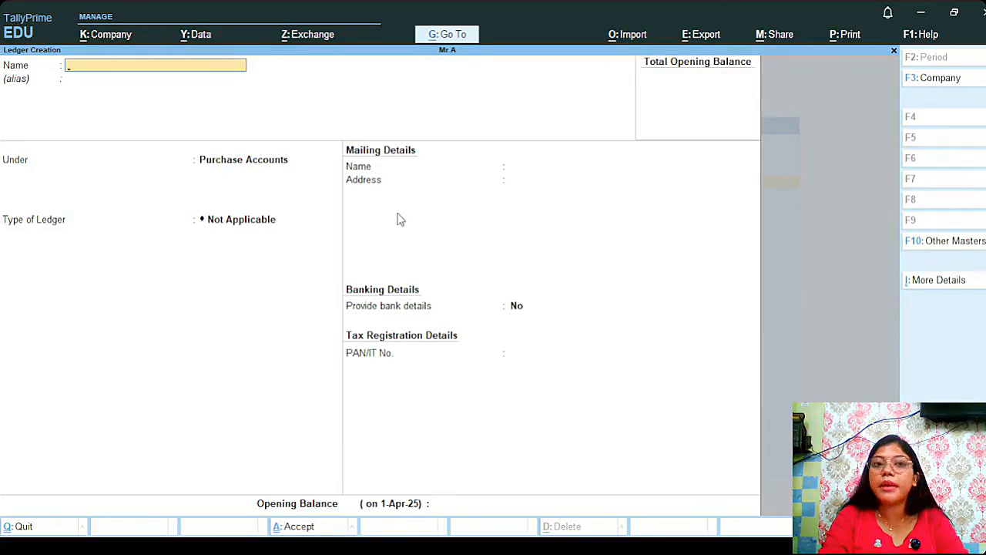
# Start a new ledger named Bank A/c and place it under the Bank Accounts group.
pyautogui.write('Bank')
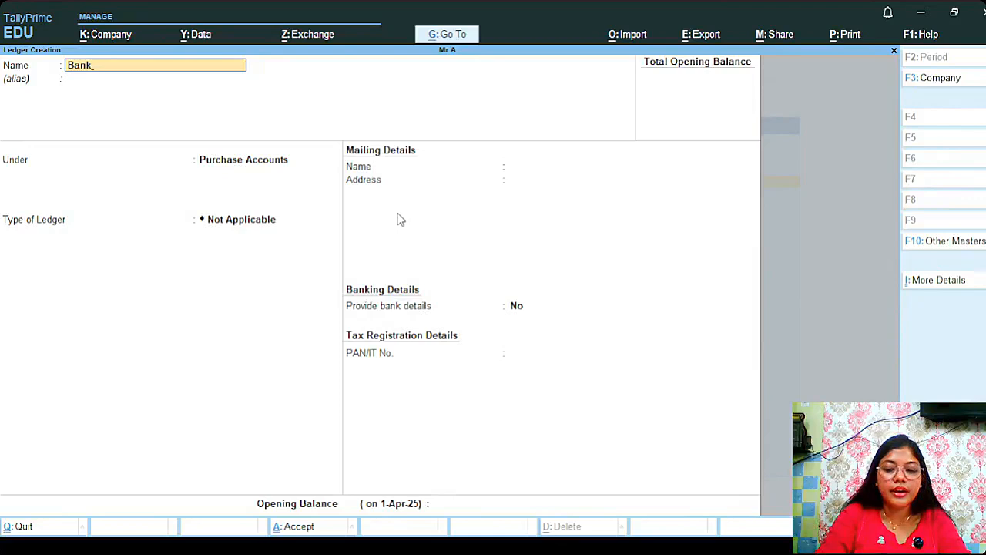
pyautogui.write(' A/c')
pyautogui.press('Return')
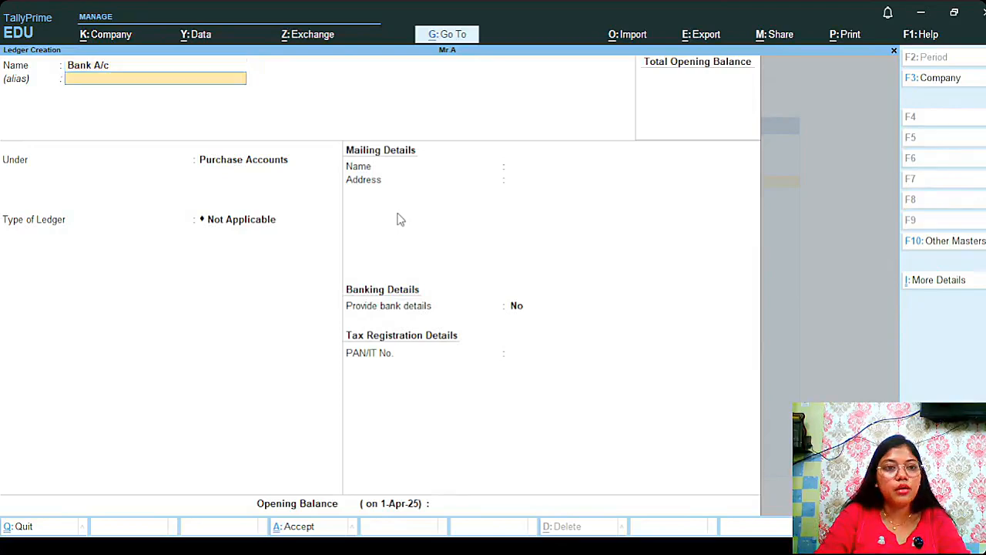
pyautogui.press('Return')
pyautogui.write('B')
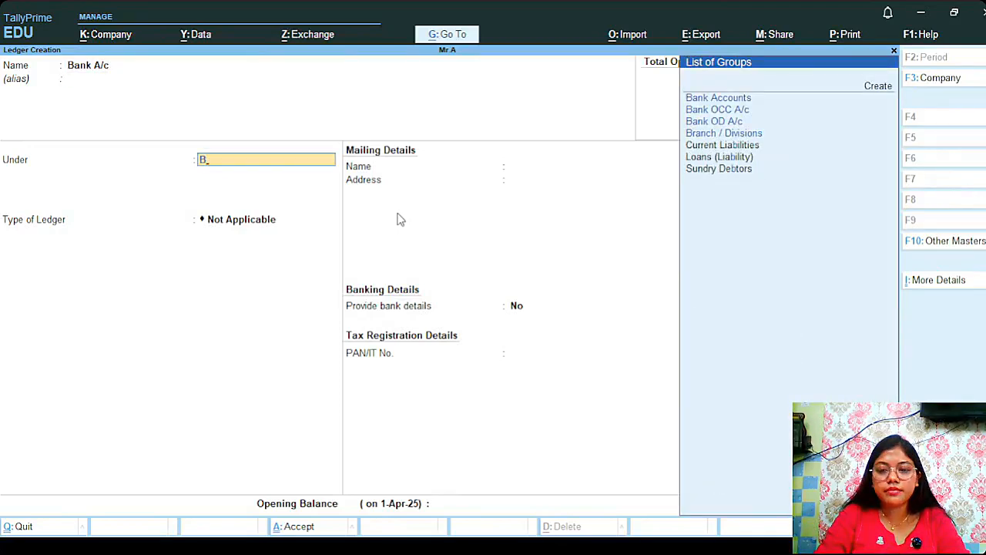
pyautogui.press('Down')
pyautogui.press('Up')
pyautogui.press('Return')
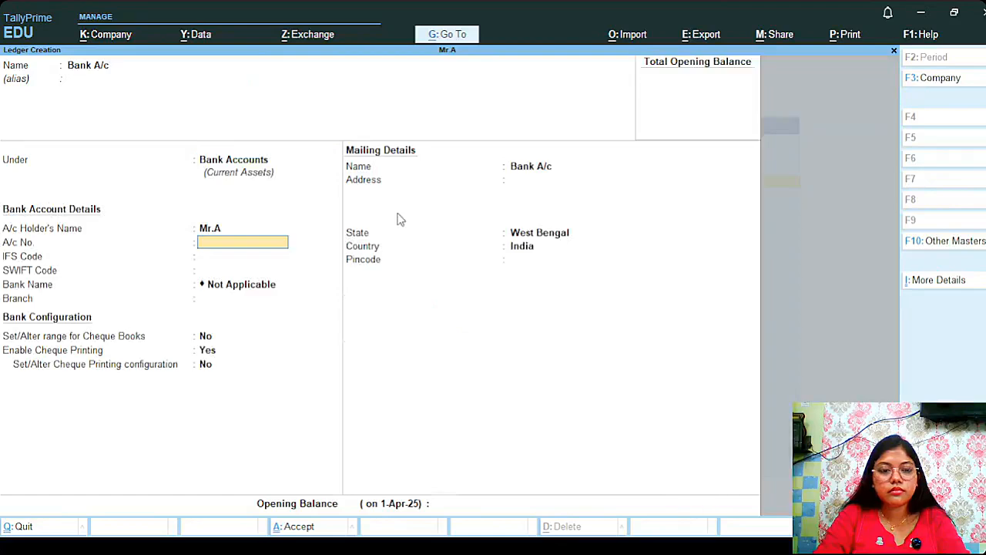
# Keep the default bank account, cheque and mailing details for Bank A/c, leave its opening balance blank, and save the ledger.
pyautogui.press('Return')
pyautogui.press('Return')
pyautogui.press('Return')
pyautogui.press('Return')
pyautogui.press('Return')
pyautogui.press('Return')
pyautogui.press('Return')
pyautogui.press('Return')
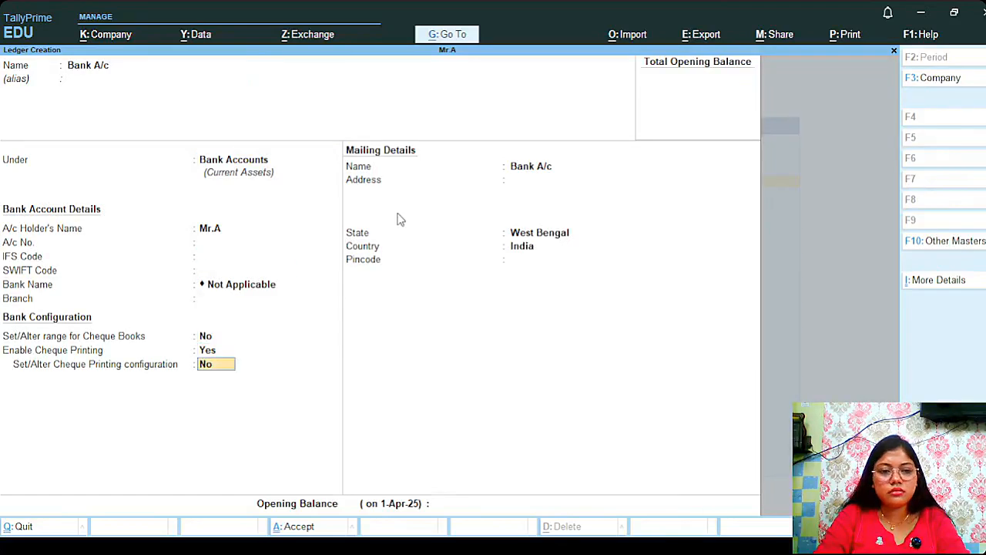
pyautogui.press('Return')
pyautogui.press('Return')
pyautogui.press('Return')
pyautogui.press('Return')
pyautogui.press('Return')
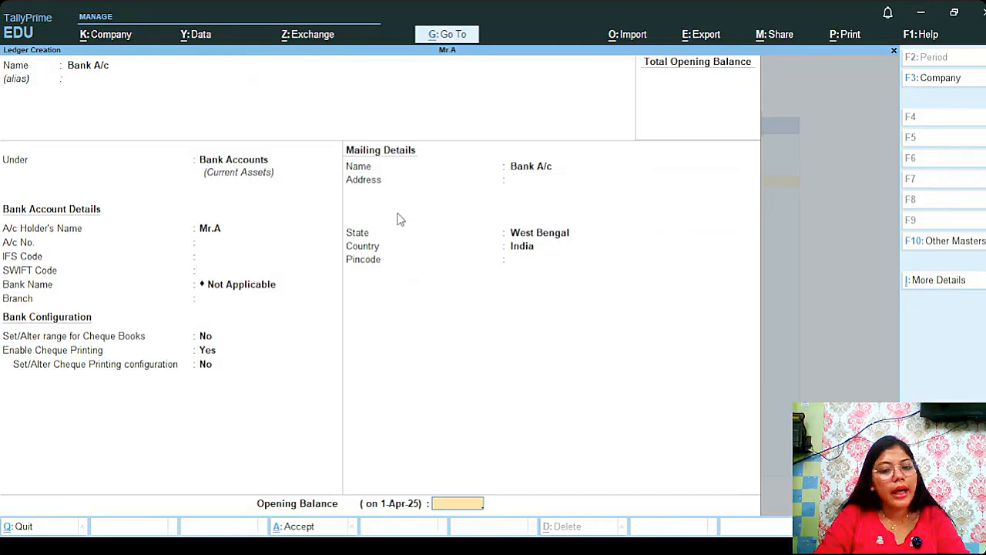
pyautogui.press('Return')
pyautogui.press('Return')
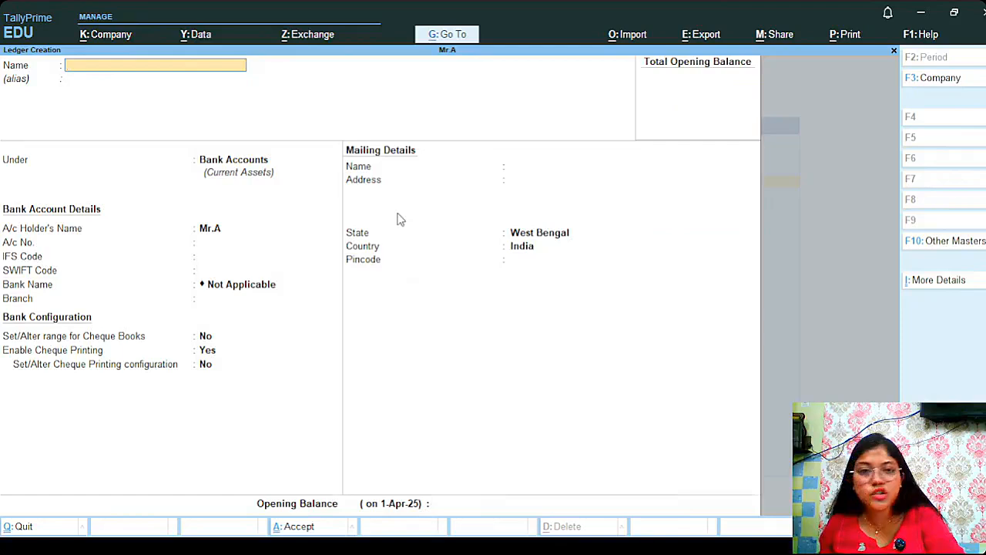
# Leave ledger and master creation and open a new Receipt voucher for Mr.A.
pyautogui.press('Return')
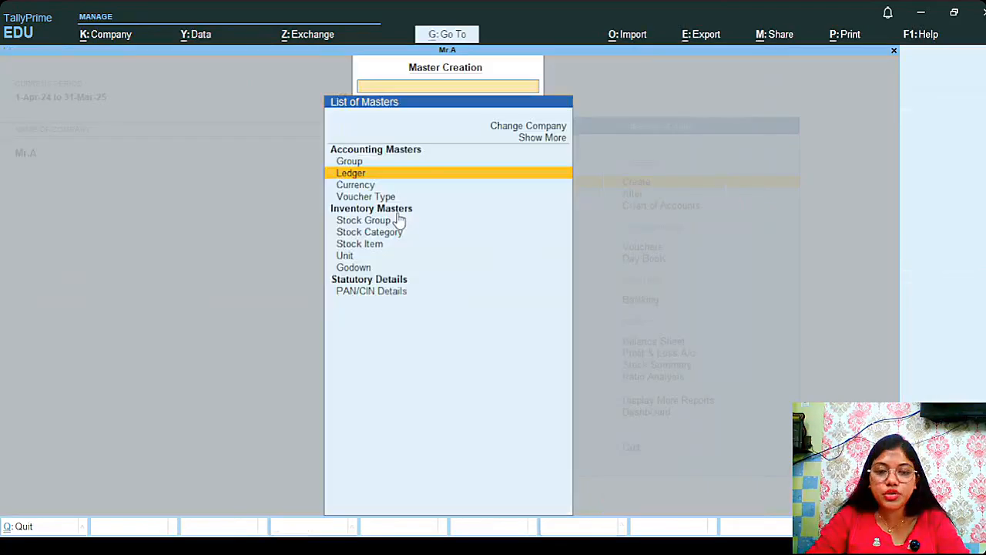
pyautogui.press('Escape')
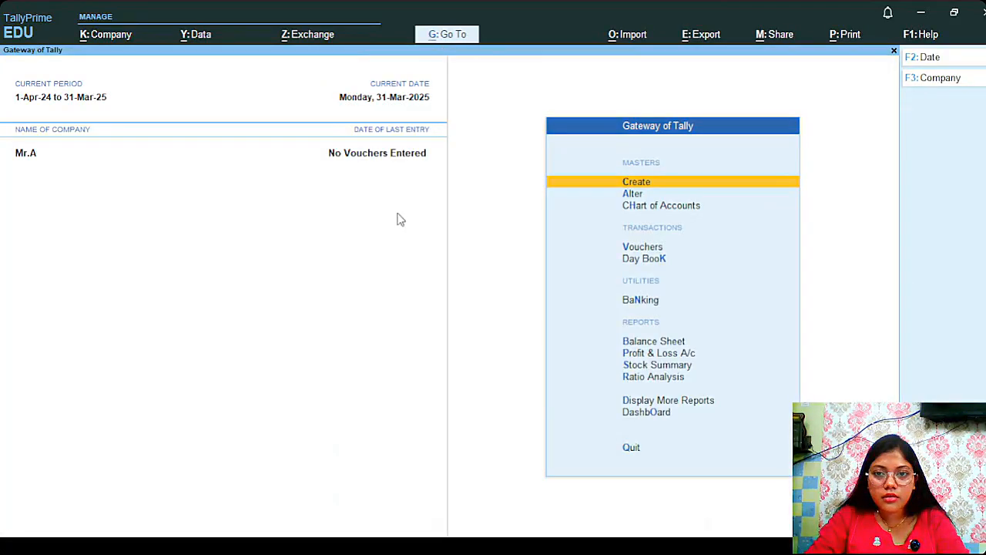
pyautogui.press('Down')
pyautogui.press('Down')
pyautogui.press('Down')
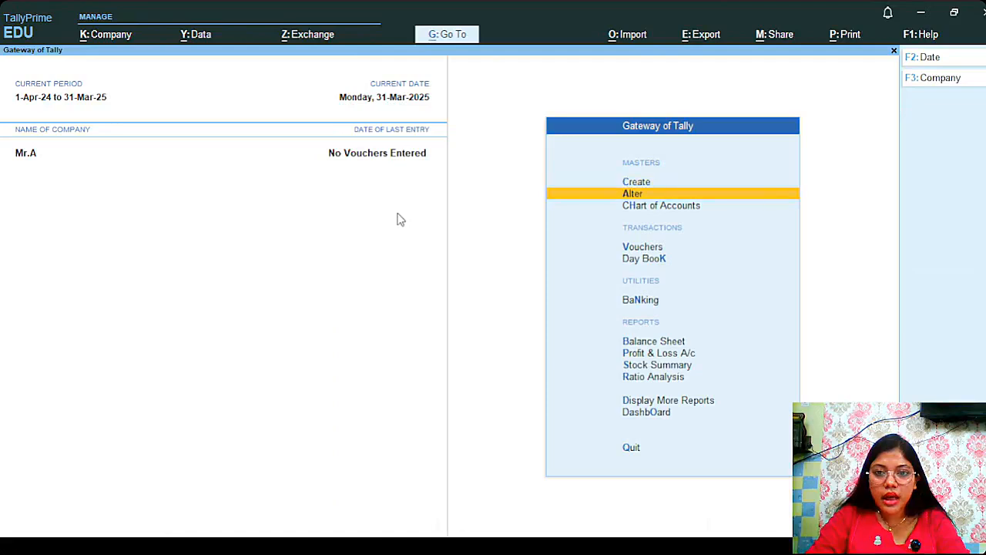
pyautogui.press('Return')
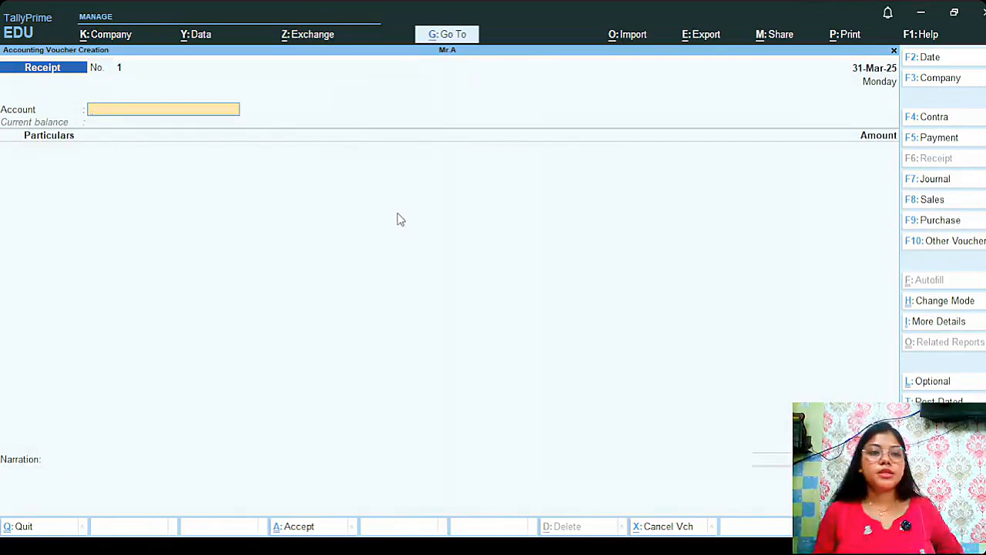
# Set the receipt's account to Cash and enter 1,00,000 against the proprietor's ledger.
pyautogui.press('Return')
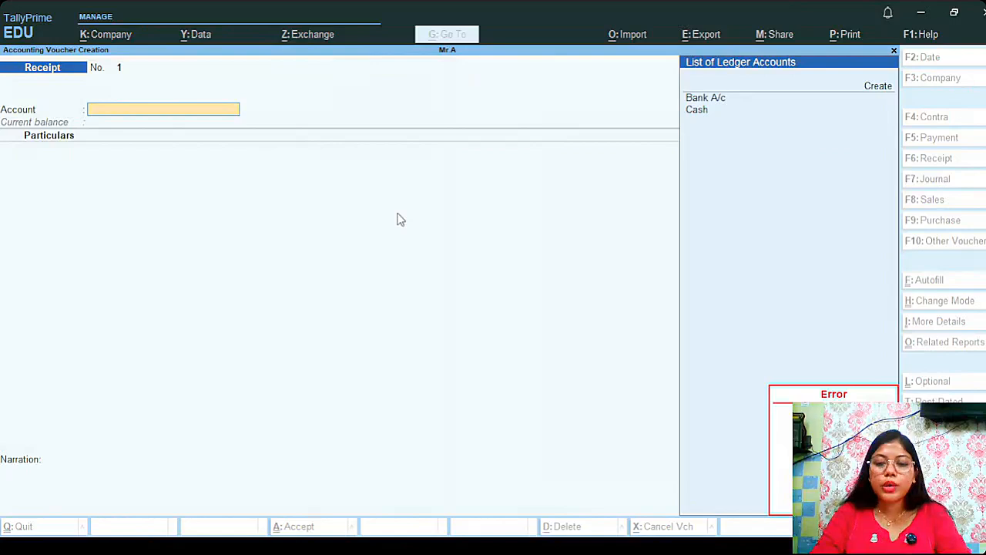
pyautogui.press('Down')
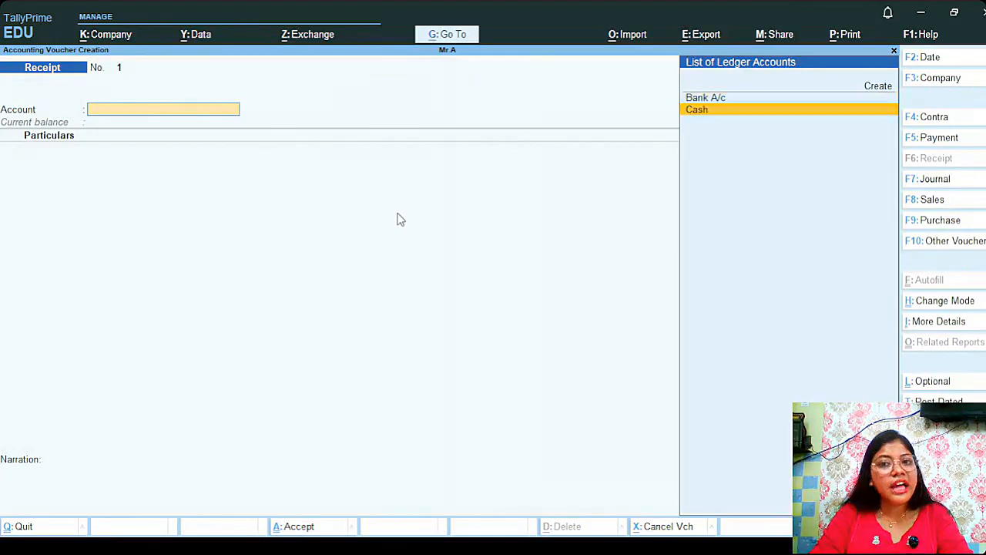
pyautogui.press('Return')
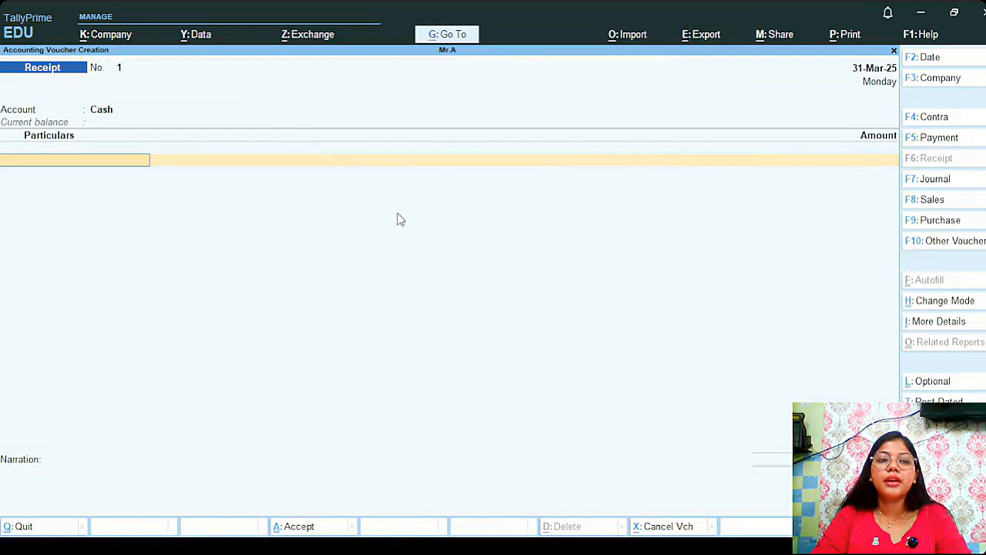
pyautogui.write('M')
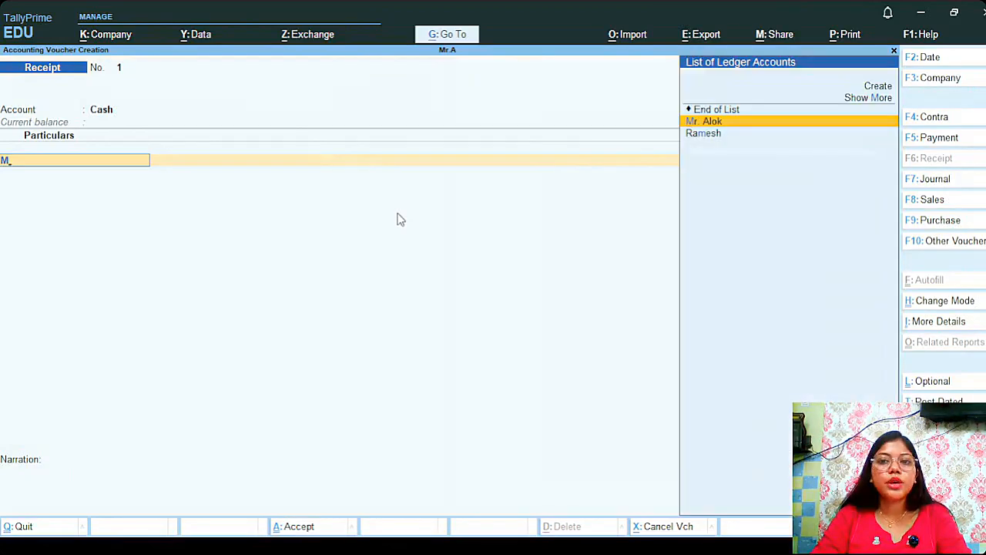
pyautogui.press('Return')
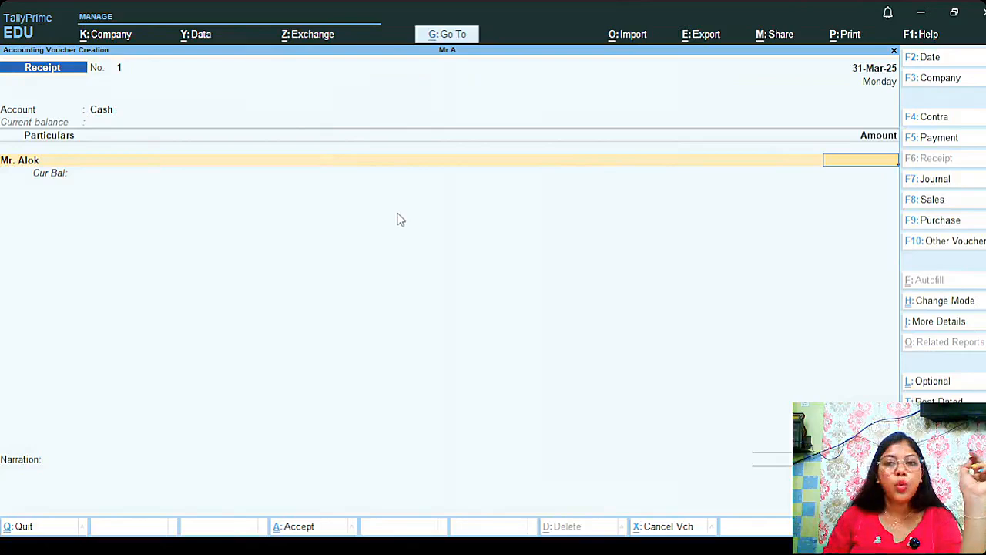
pyautogui.write('1,00,000')
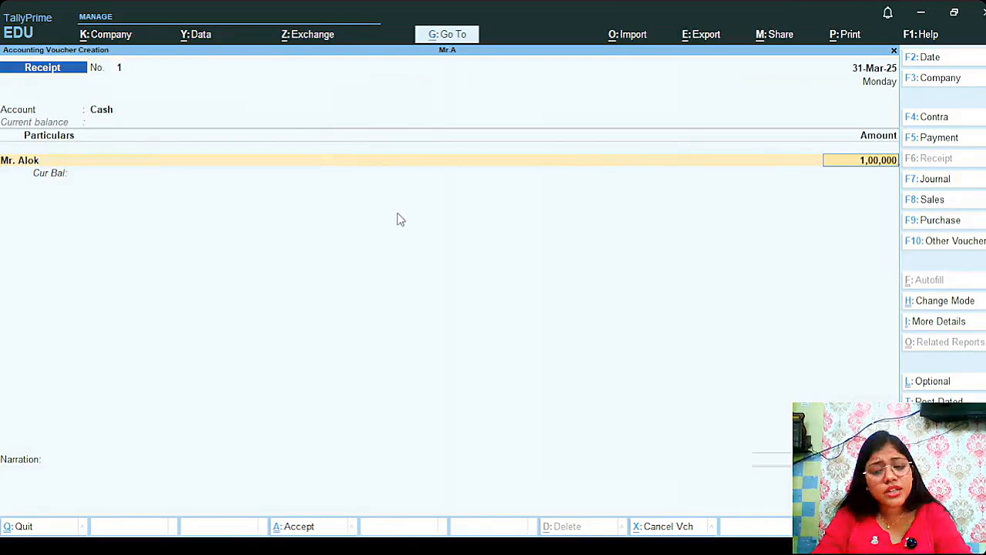
# Record the full 1,00,000 credit as On Account in the proprietor's bill-wise details.
pyautogui.press('Return')
pyautogui.press('Return')
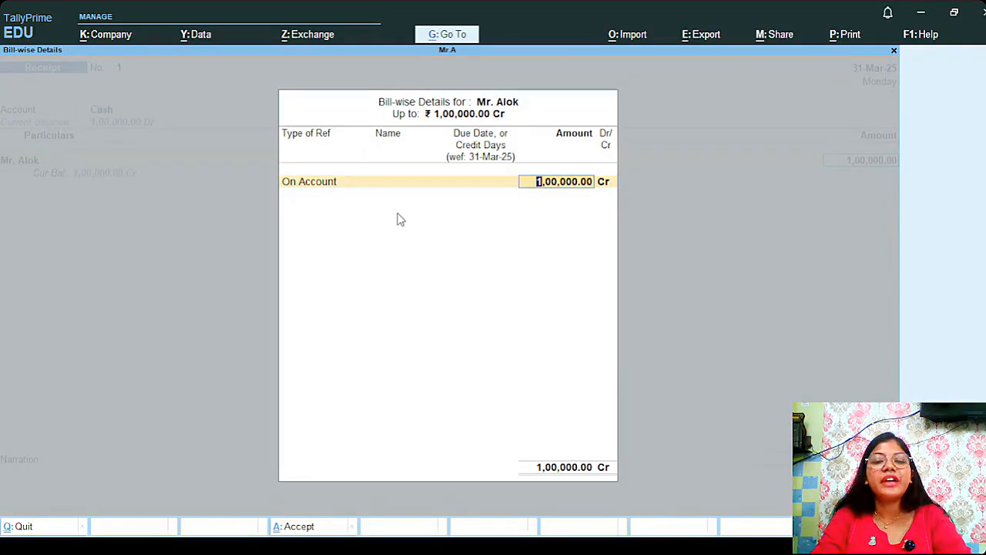
pyautogui.press('Return')
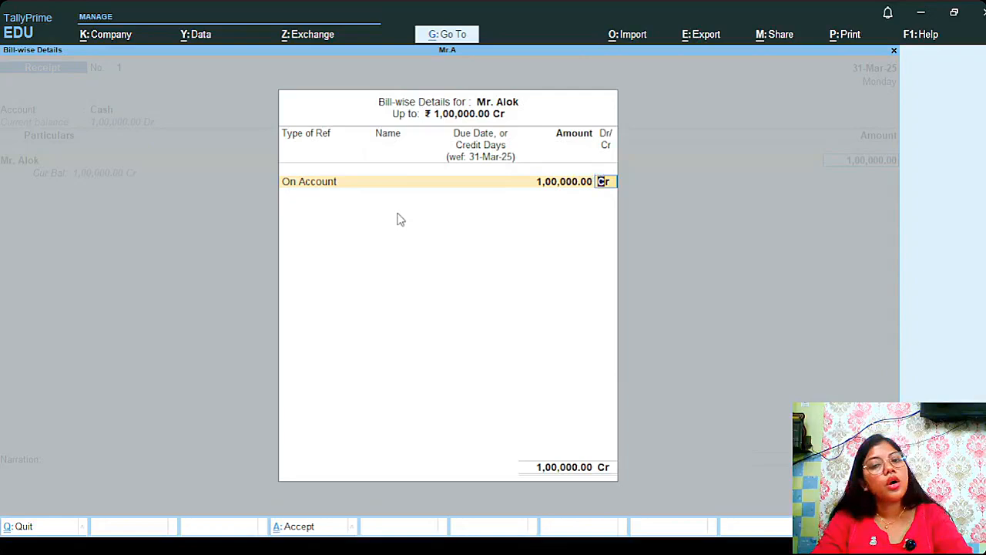
pyautogui.press('Return')
pyautogui.press('Return')
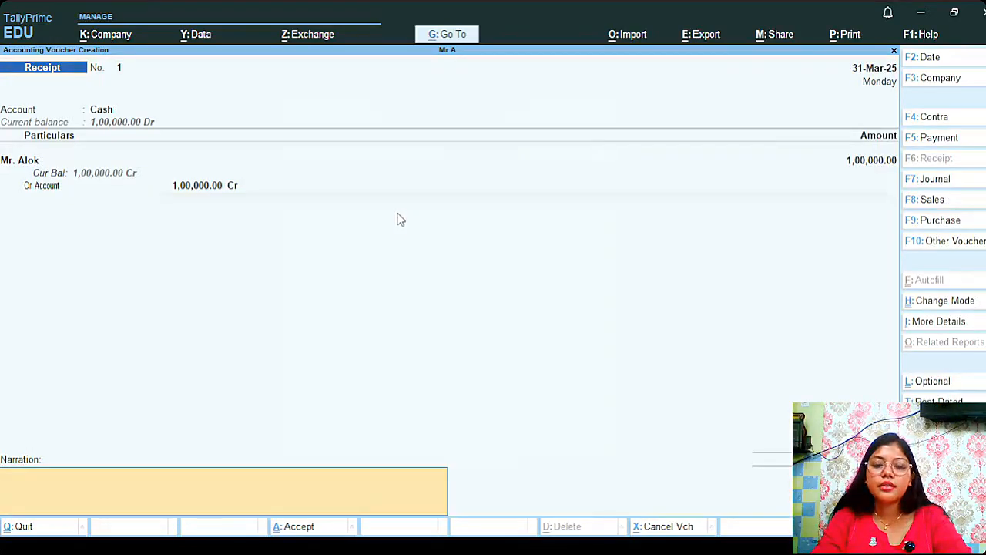
# Write a narration stating that the named proprietor "started business with cash of Rs. 1,00,000".
pyautogui.write('b')
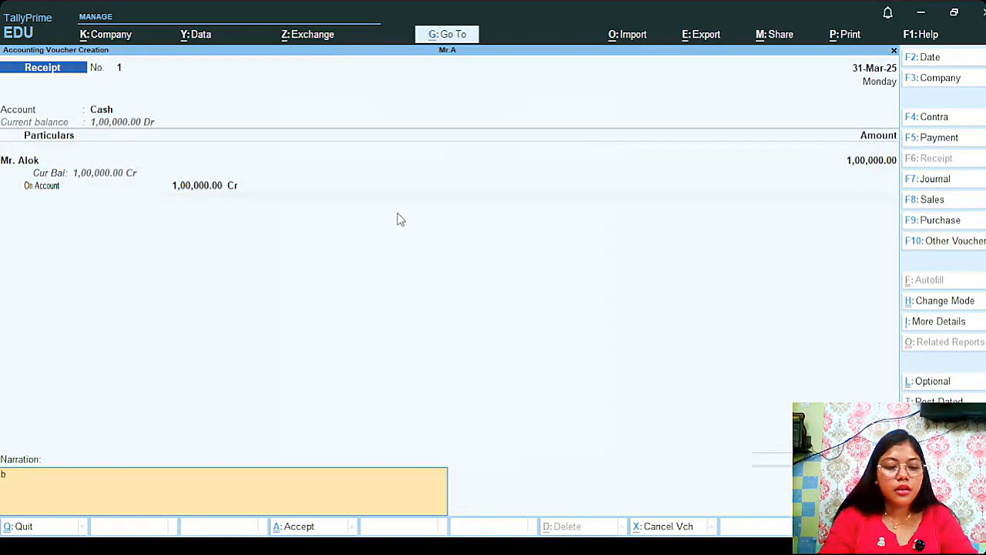
pyautogui.write('eing')
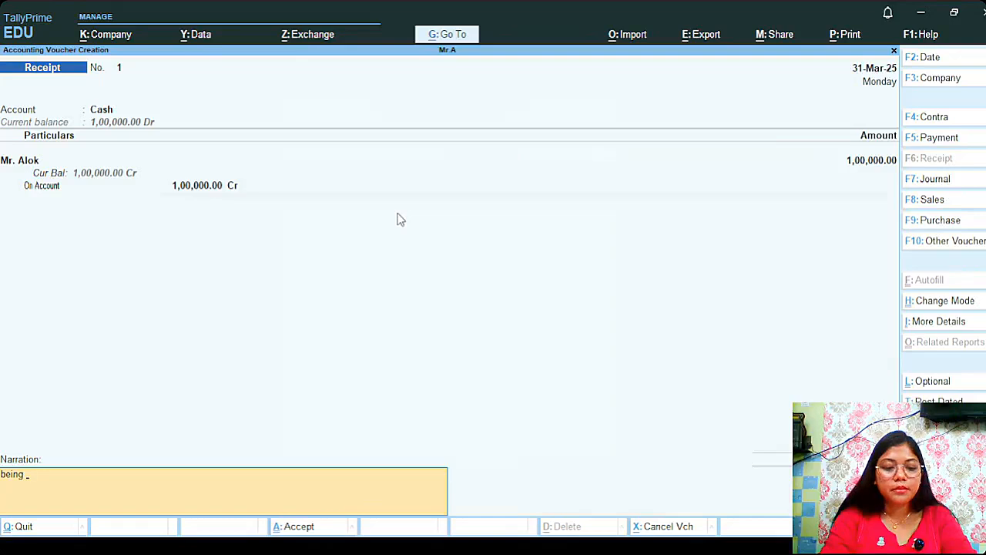
pyautogui.write(' mr. alok')
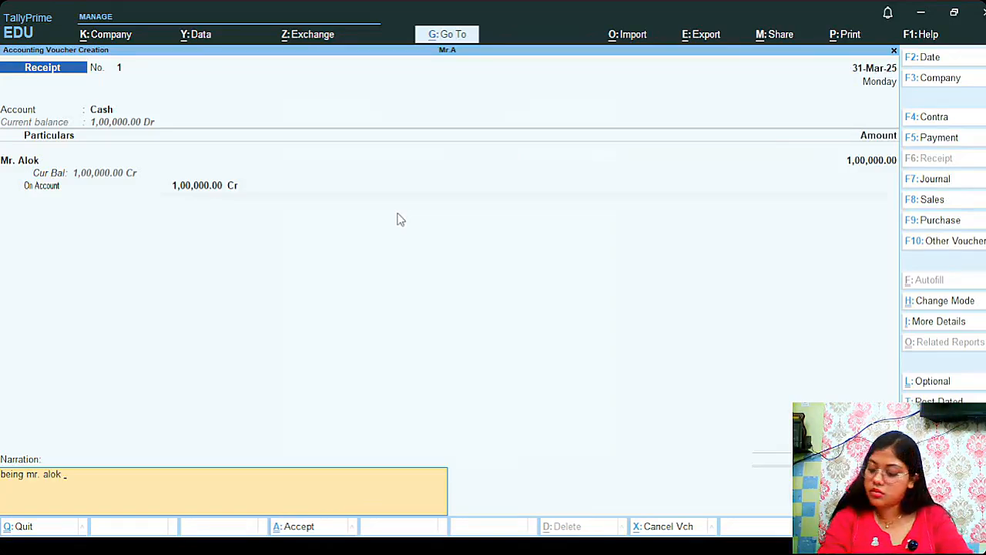
pyautogui.write(' sta')
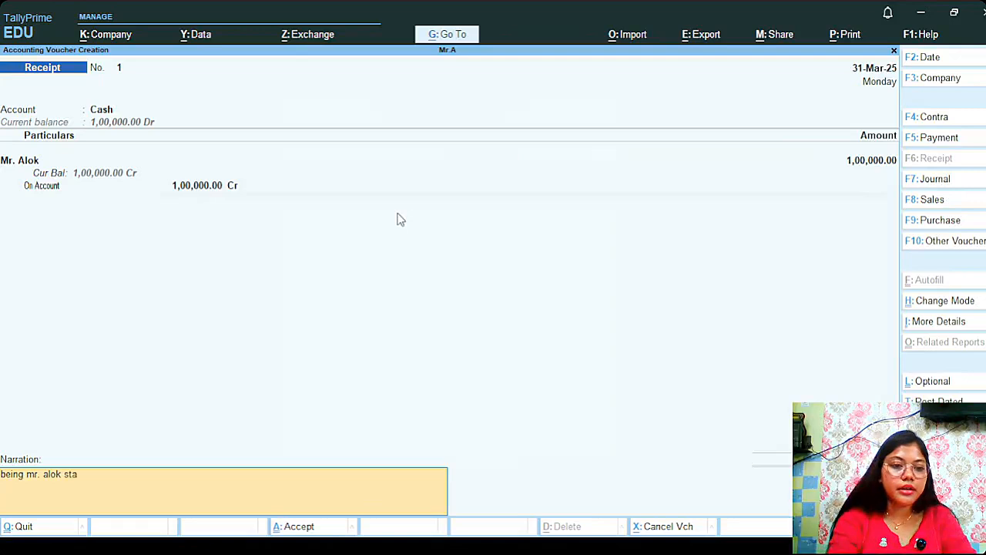
pyautogui.write('te')
pyautogui.press('BackSpace')
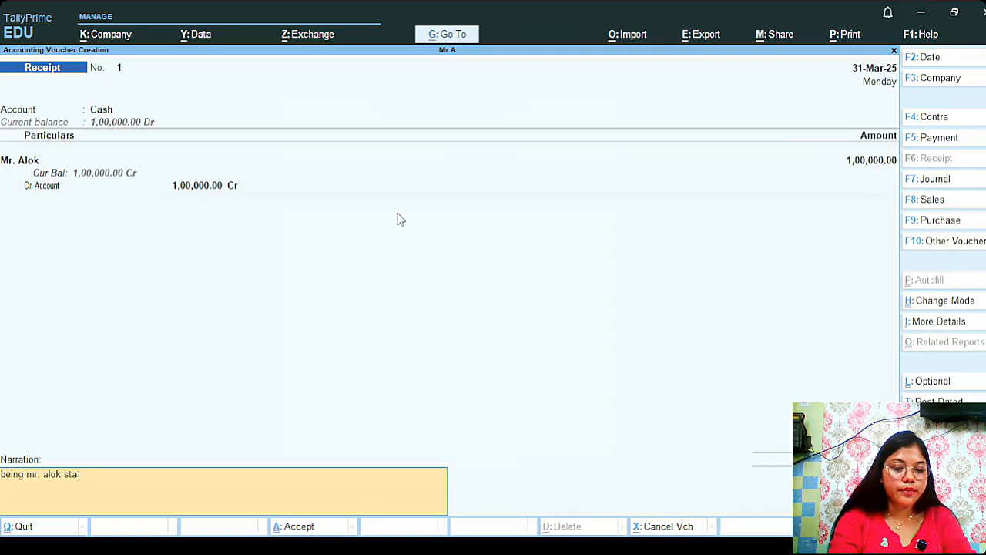
pyautogui.write('ed bu')
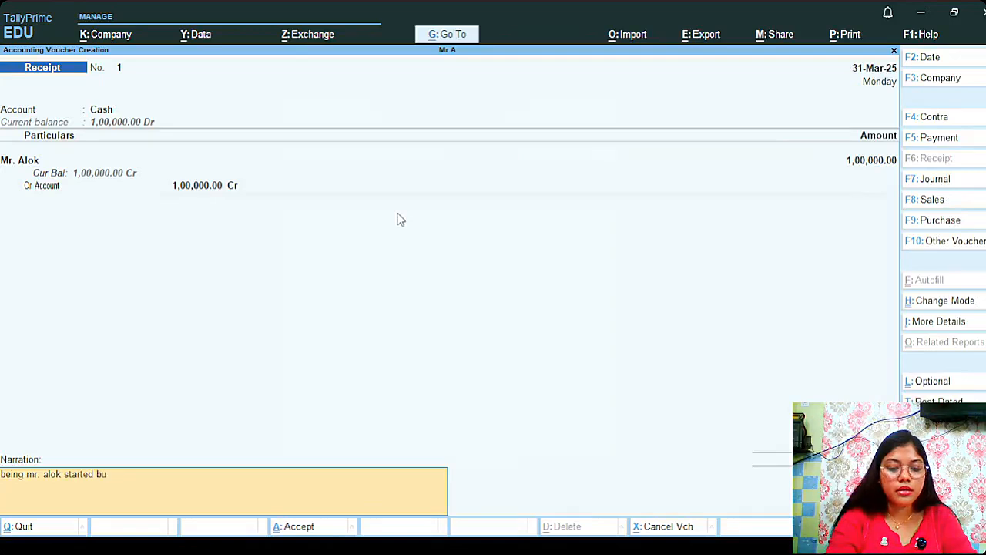
pyautogui.write('sines')
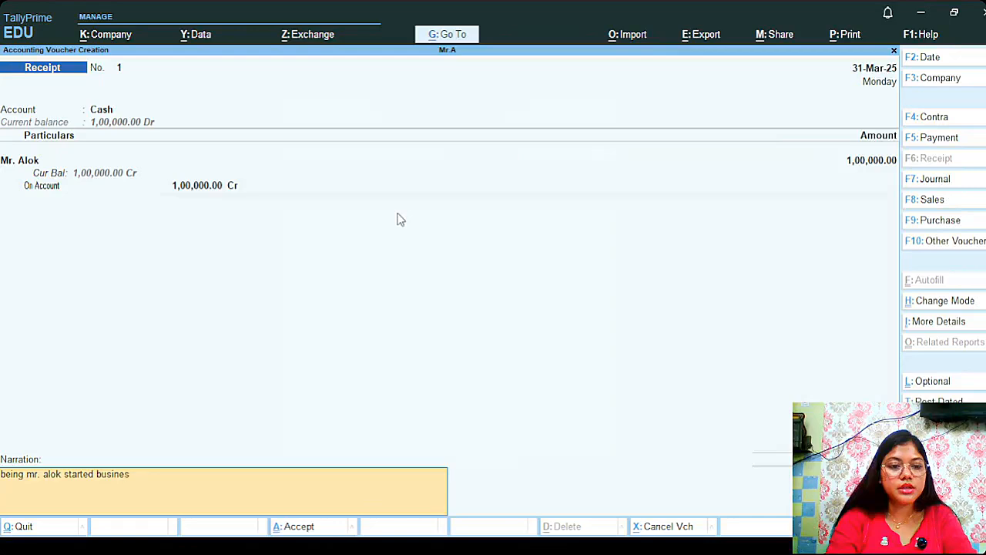
pyautogui.write('s with c')
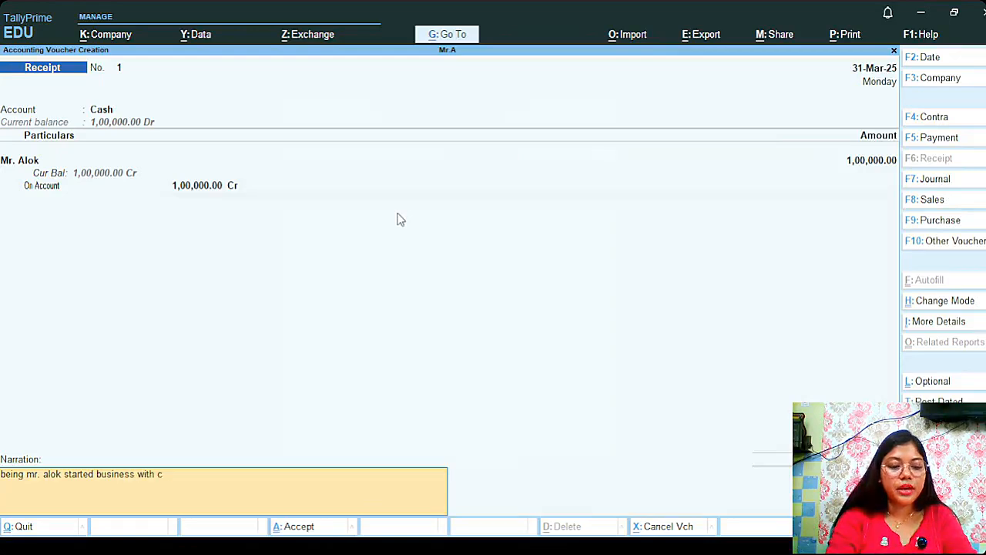
pyautogui.write('ash')
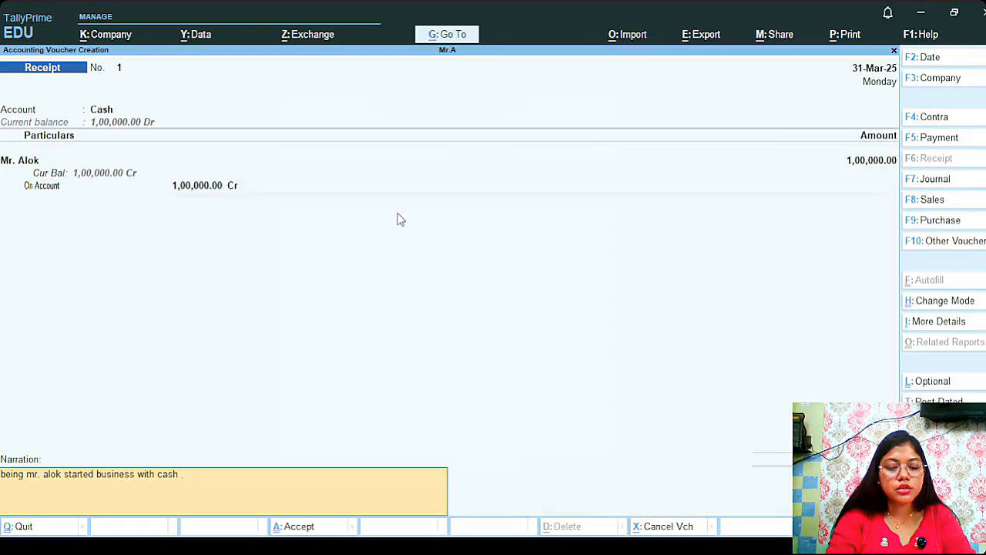
pyautogui.write(' of')
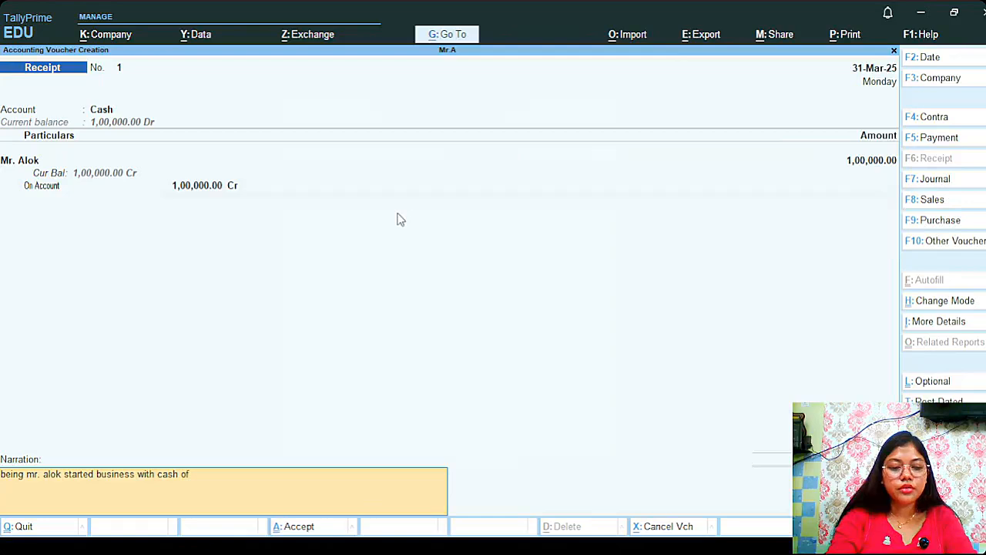
pyautogui.write(' Rs. 1')
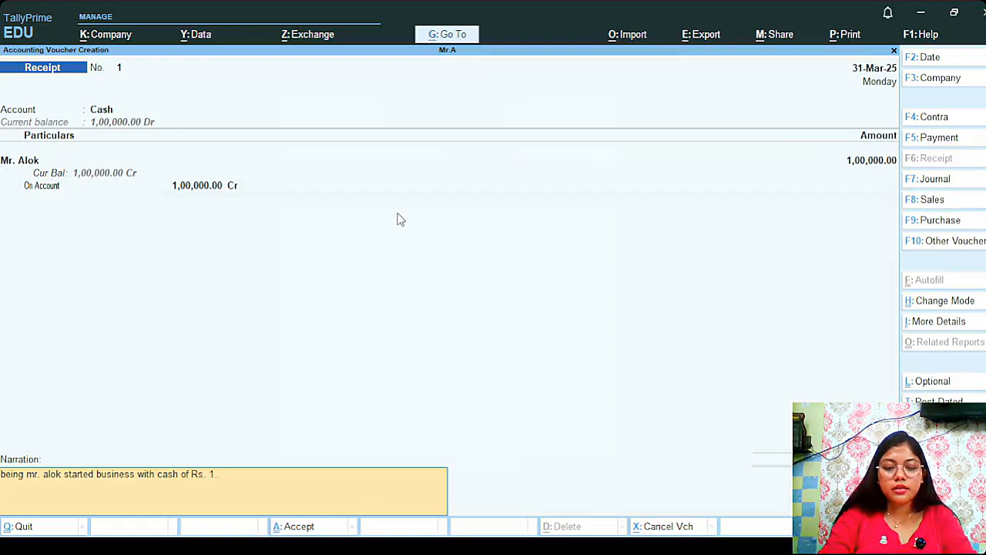
pyautogui.write(',00')
pyautogui.press('BackSpace')
pyautogui.press('BackSpace')
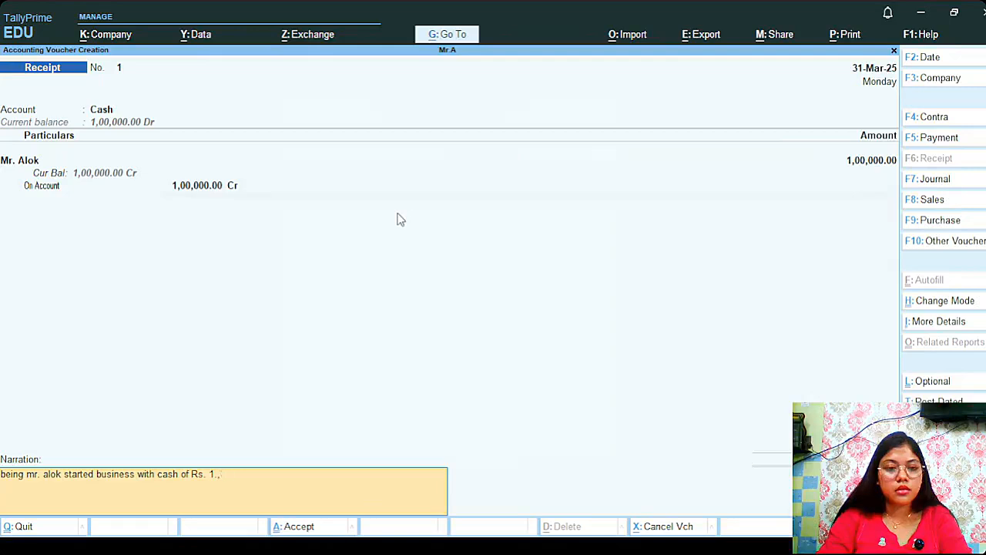
pyautogui.write('00,')
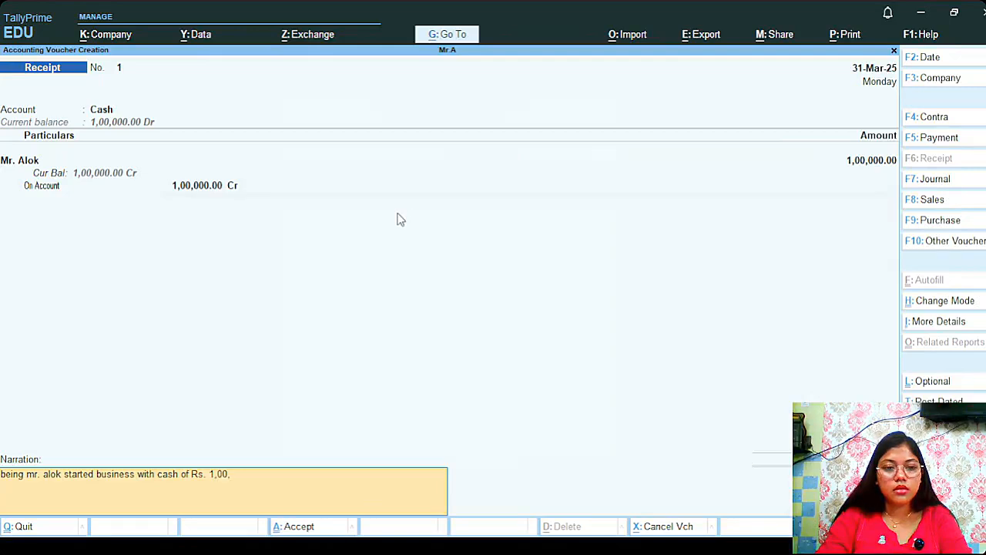
pyautogui.write('000')
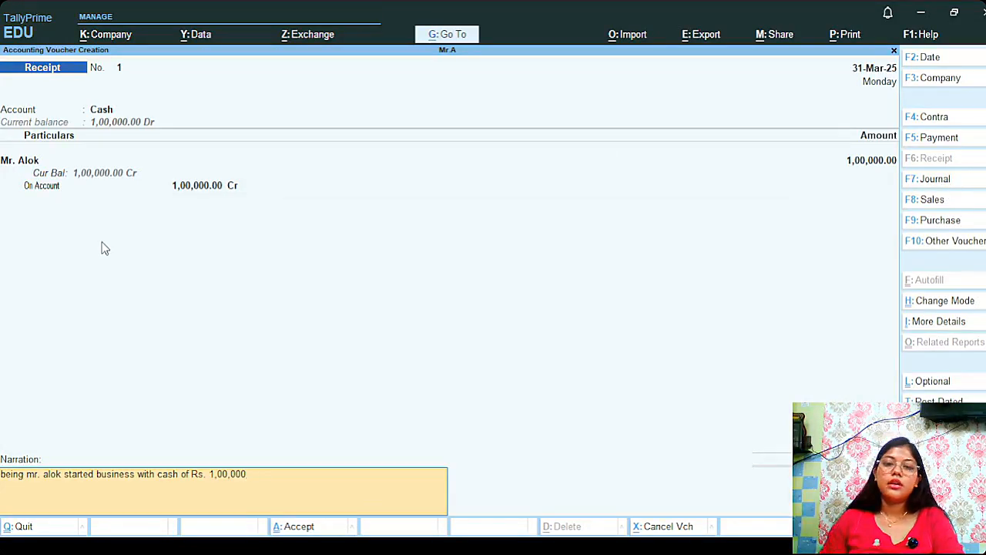
# Try to save the receipt voucher, then decline quitting and stay in it.
pyautogui.press('Return')
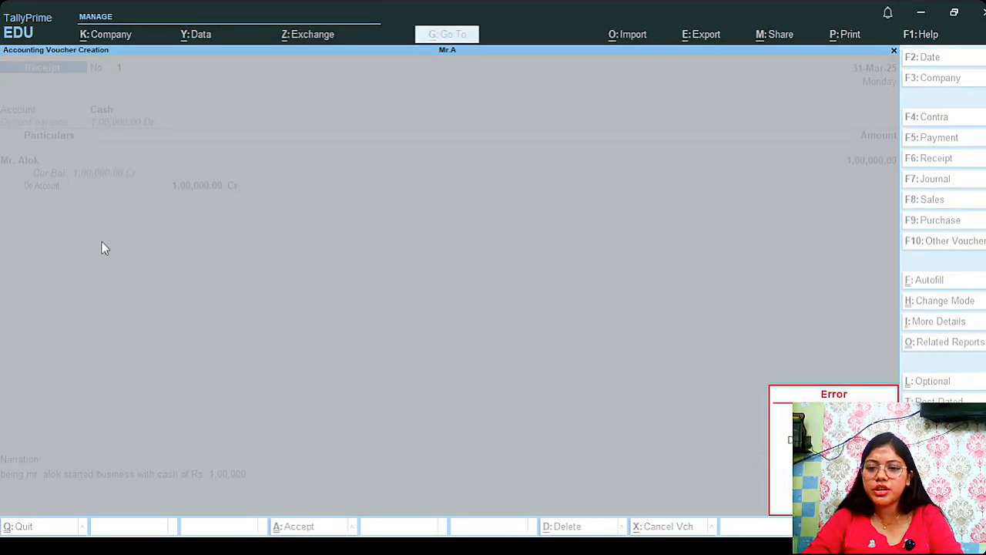
pyautogui.press('Escape')
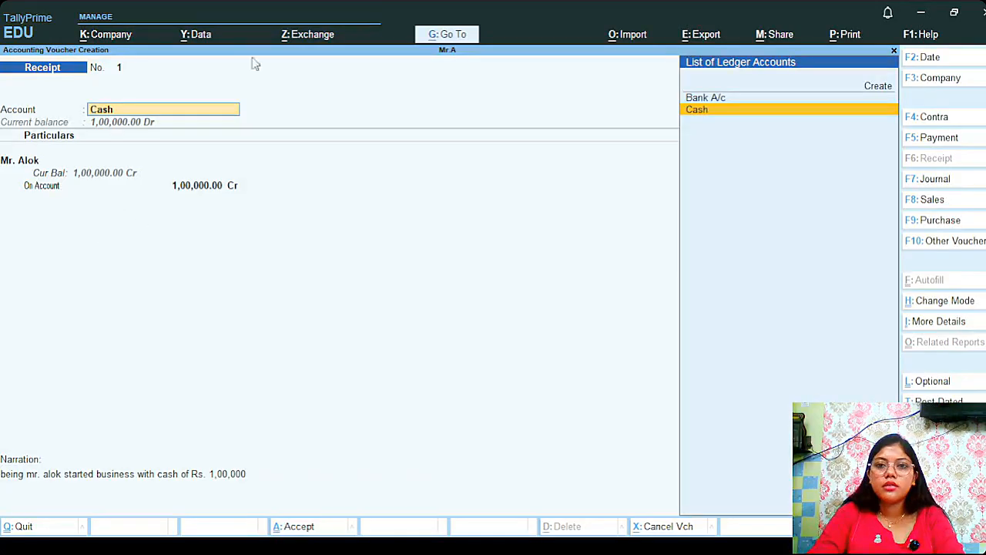
pyautogui.click(894, 50)
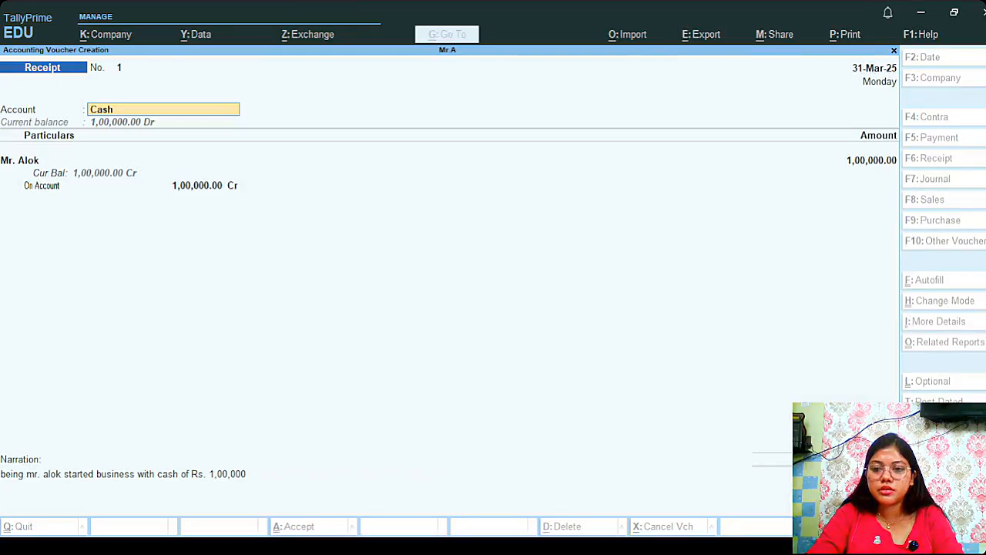
pyautogui.click(875, 490)
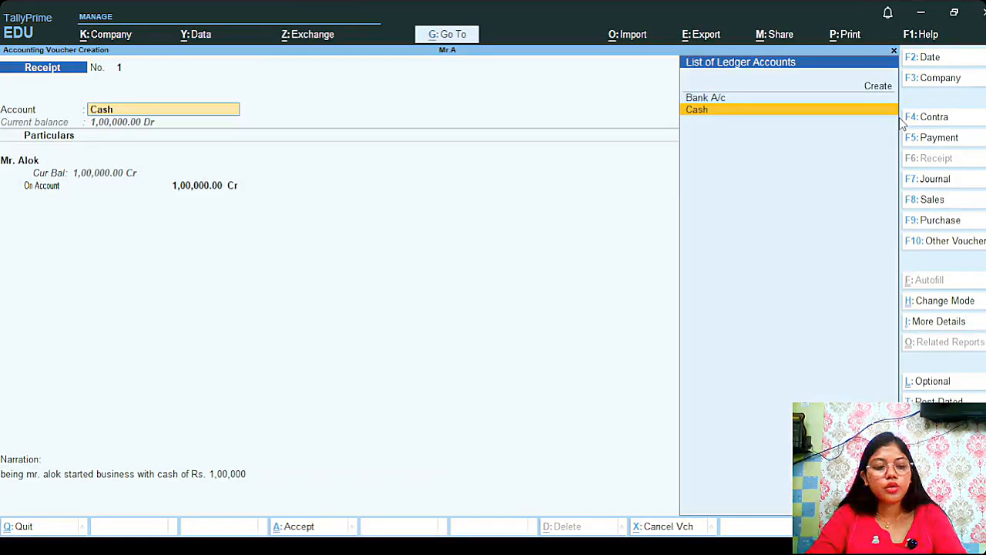
# Try to change the receipt's voucher date to 1-4-2025 and to 2-4-2025.
pyautogui.press('F2')
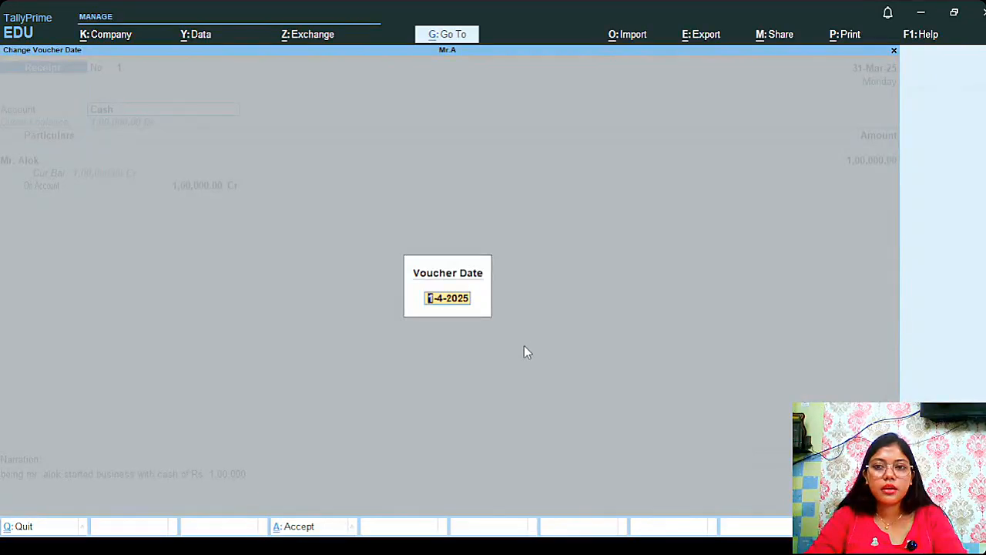
pyautogui.press('Return')
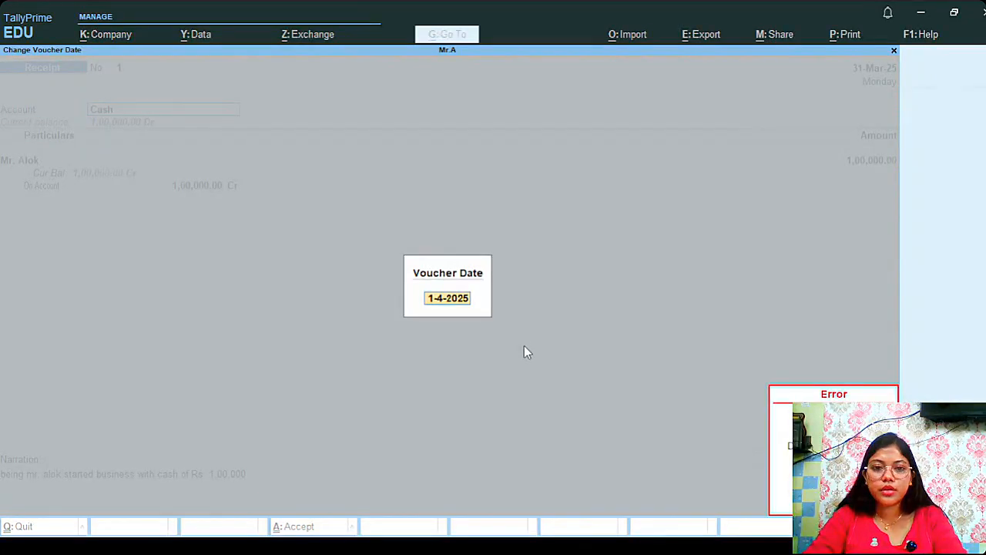
pyautogui.write('2')
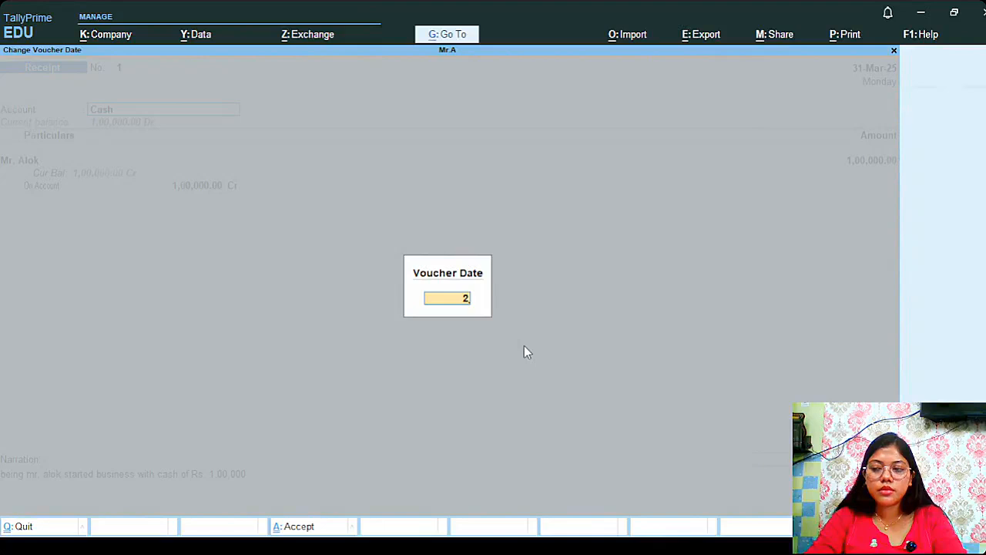
pyautogui.write('-4-25')
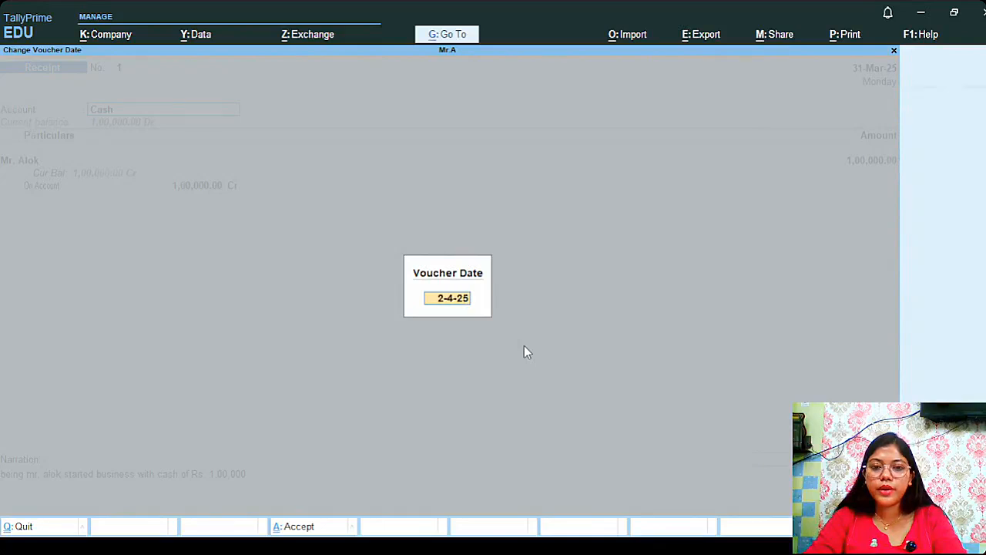
pyautogui.press('Return')
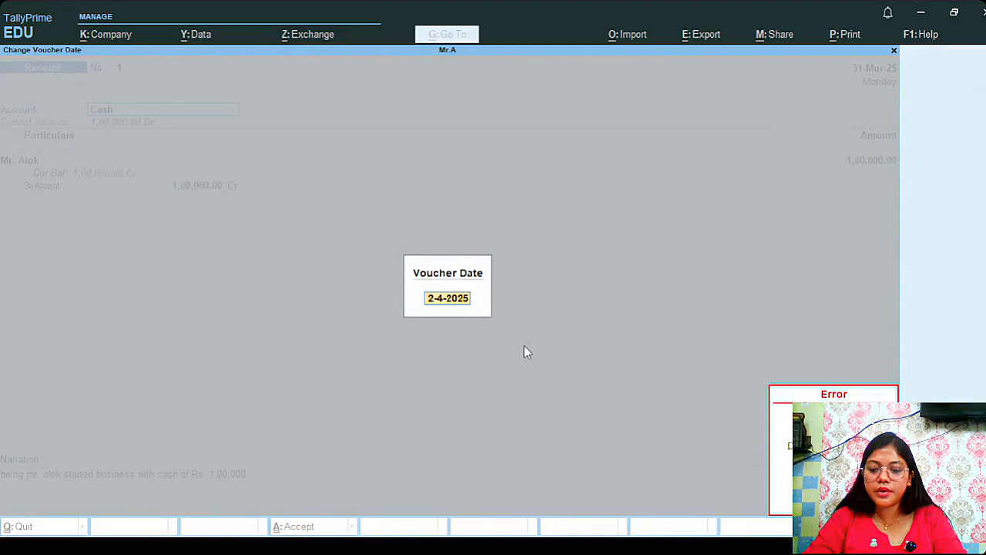
# Try the receipt's voucher date as 1-4-2025, as 1-4-2024, and once more as 1-4-2025.
pyautogui.write('1-4-2025')
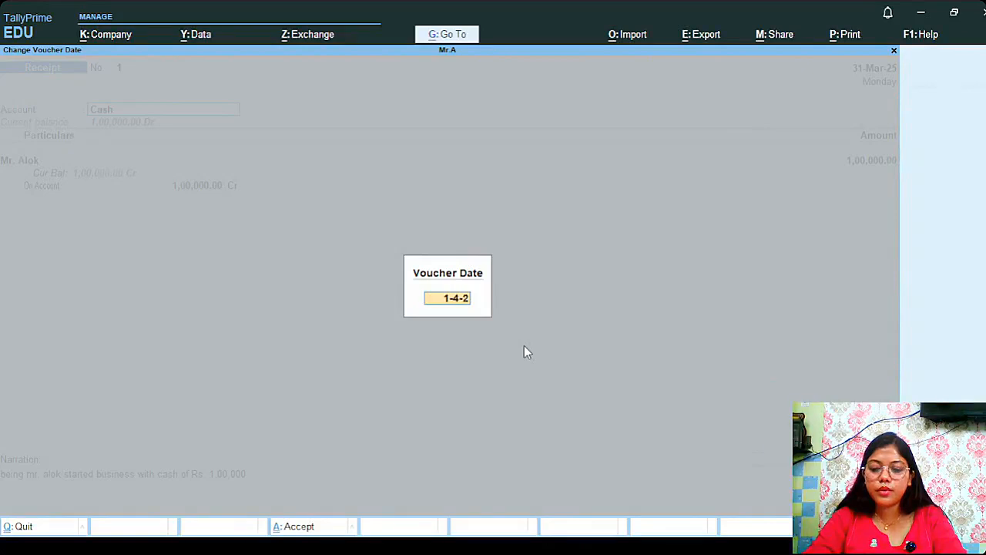
pyautogui.press('Return')
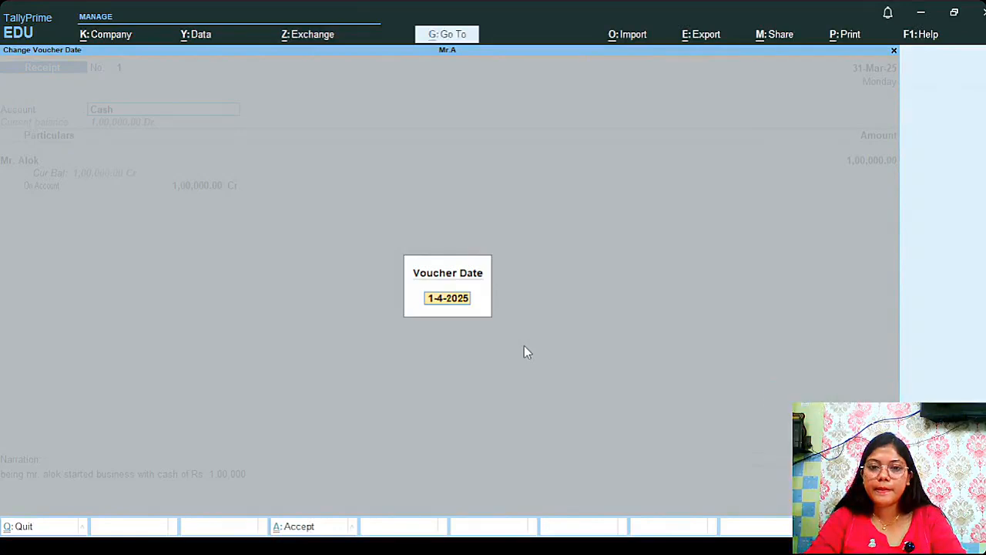
pyautogui.write('1-')
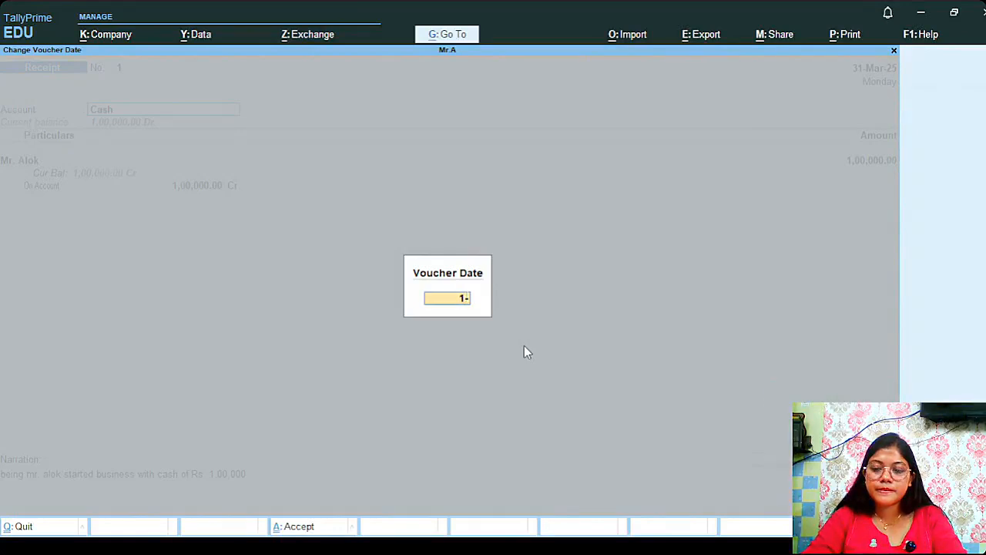
pyautogui.write('4-2024')
pyautogui.press('Return')
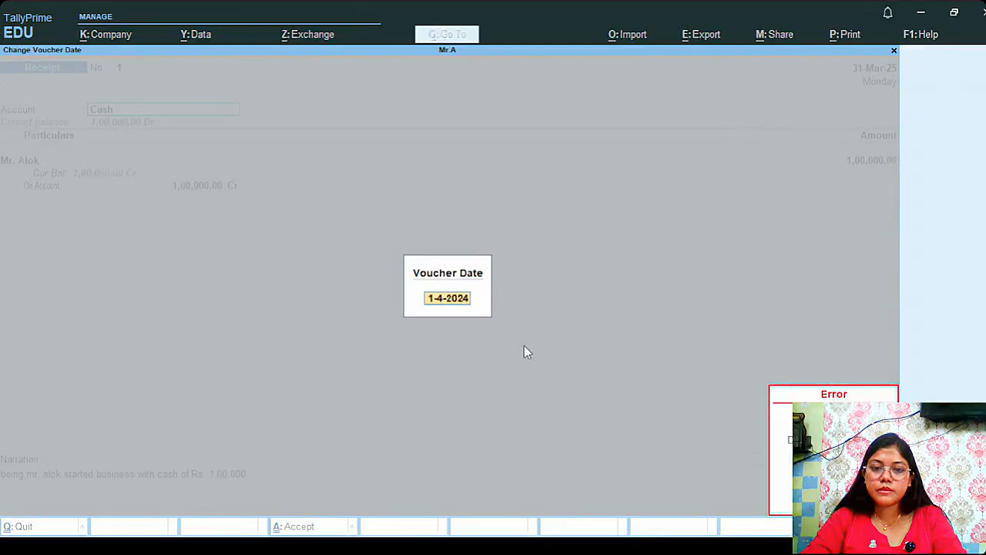
pyautogui.press('BackSpace')
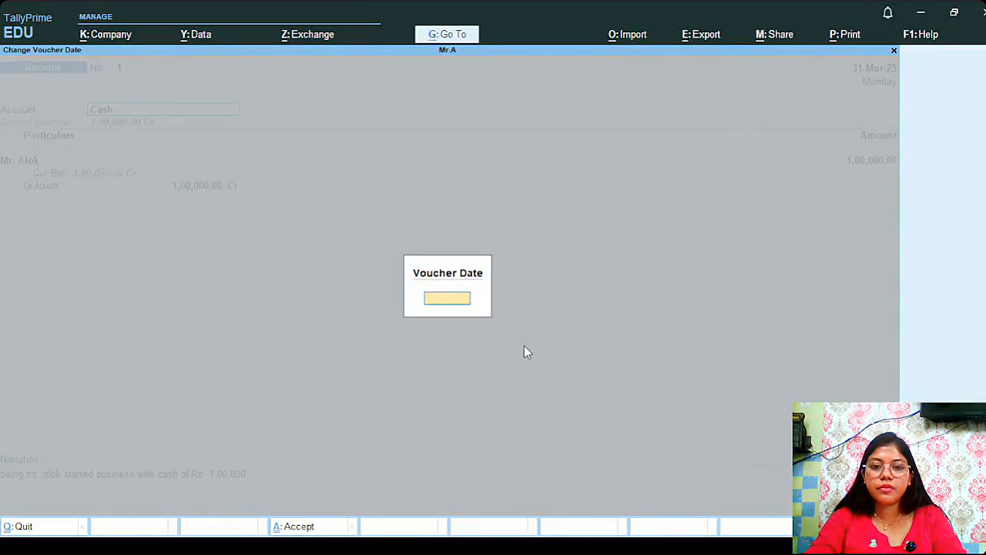
pyautogui.write('1-')
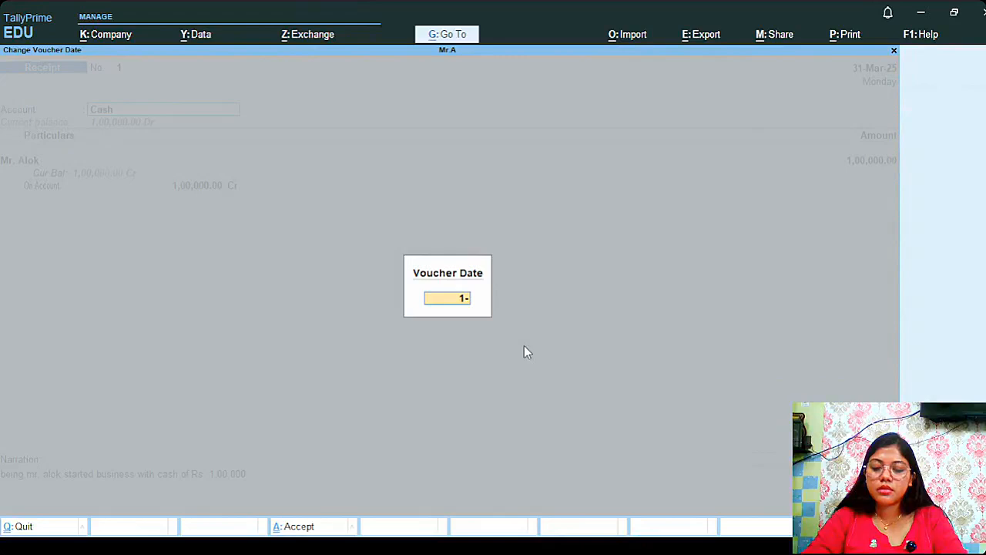
pyautogui.write('4')
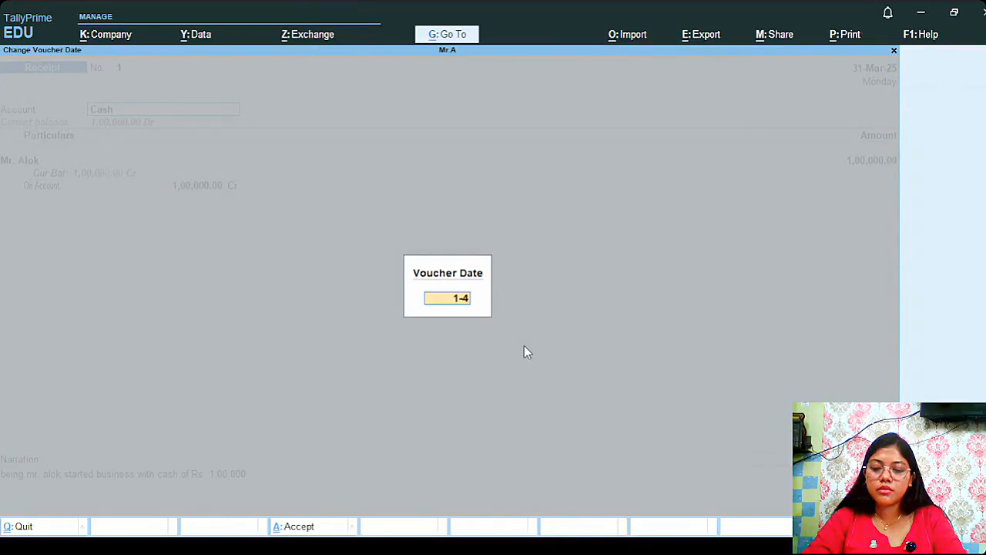
pyautogui.write('-2025')
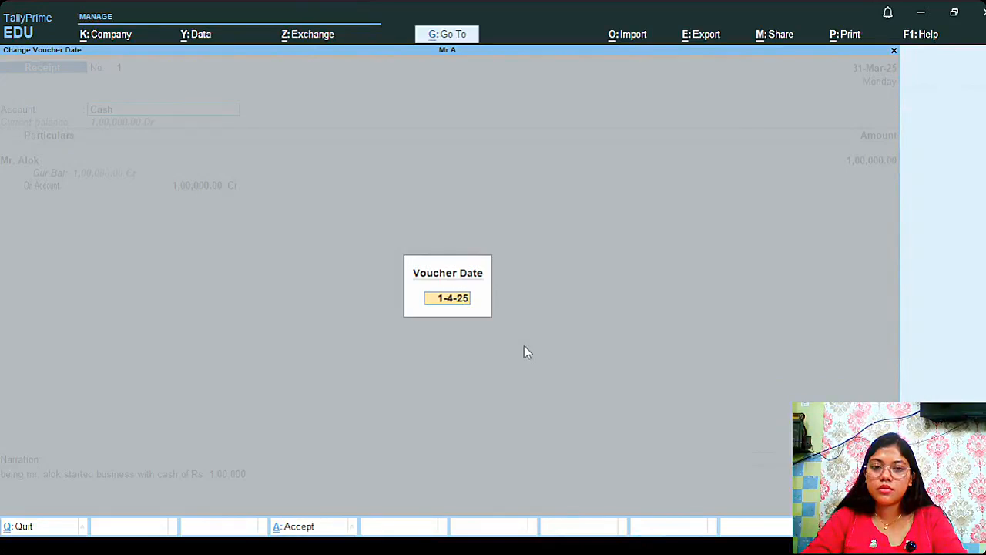
pyautogui.press('Return')
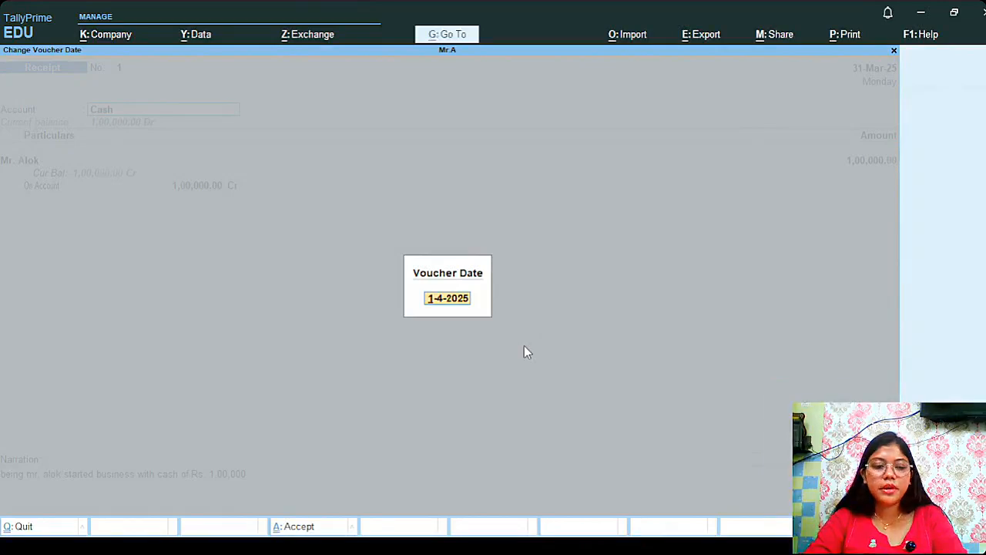
# Abandon the voucher date change and try to save the receipt voucher as it stands.
pyautogui.press('Escape')
pyautogui.press('Escape')
pyautogui.press('Escape')
pyautogui.press('Escape')
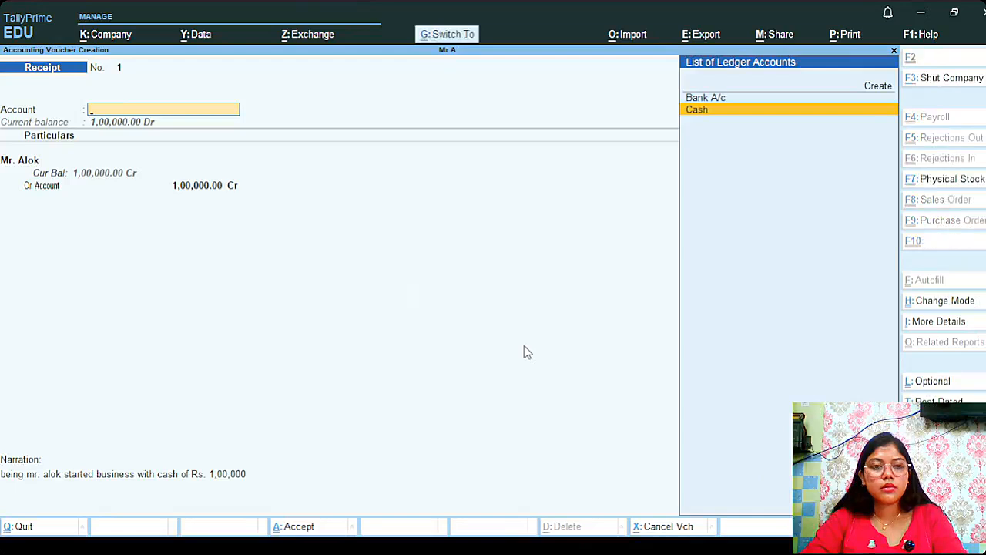
pyautogui.hotkey('ctrl', 'a')
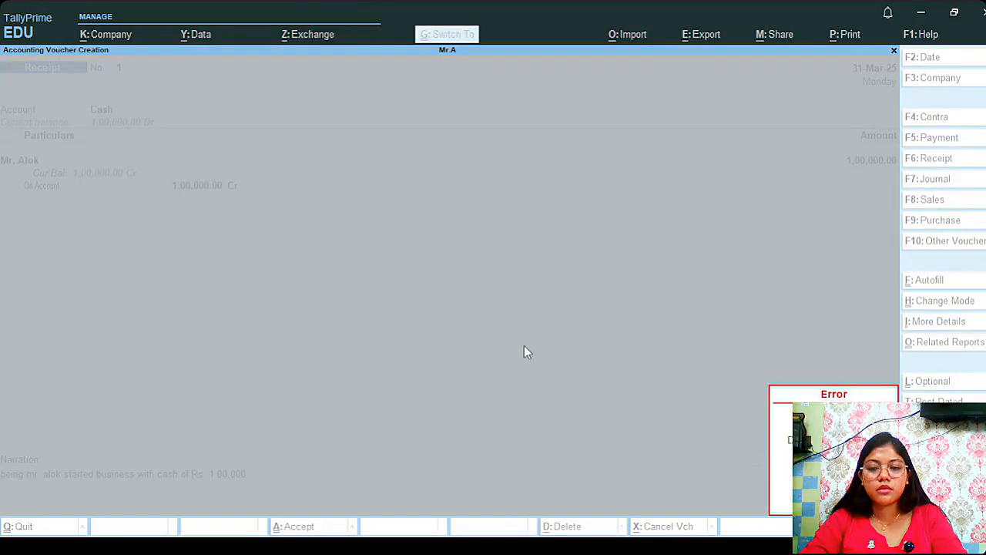
pyautogui.press('Escape')
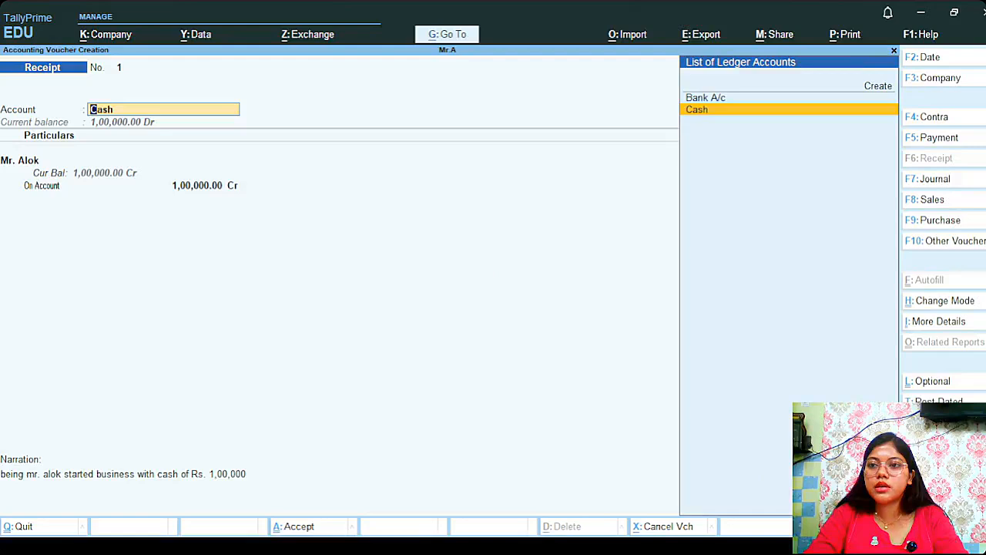
# Change the company's current period to run from 1-4-2025 to 31-3-26.
pyautogui.click(928, 57)
pyautogui.click(811, 81)
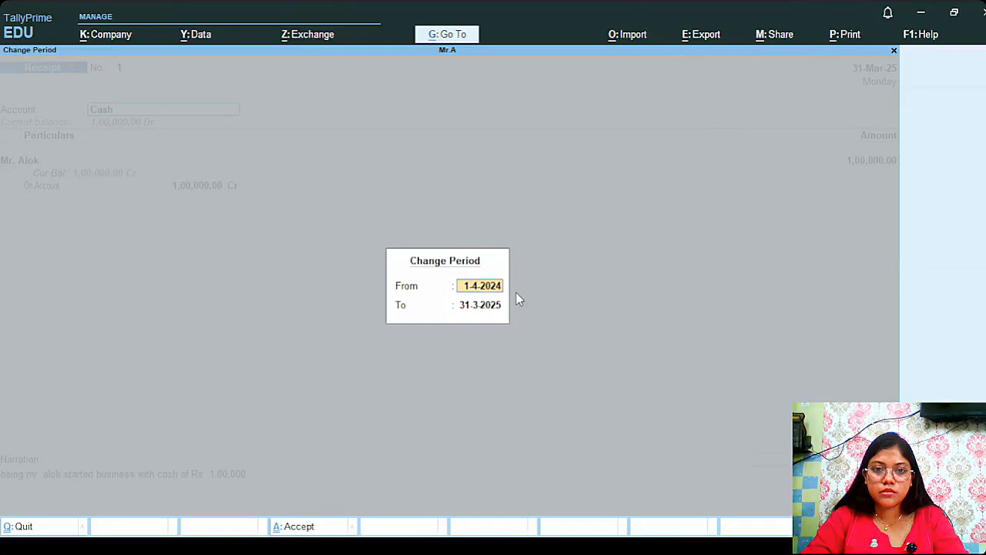
pyautogui.press('BackSpace')
pyautogui.write('5')
pyautogui.press('Return')
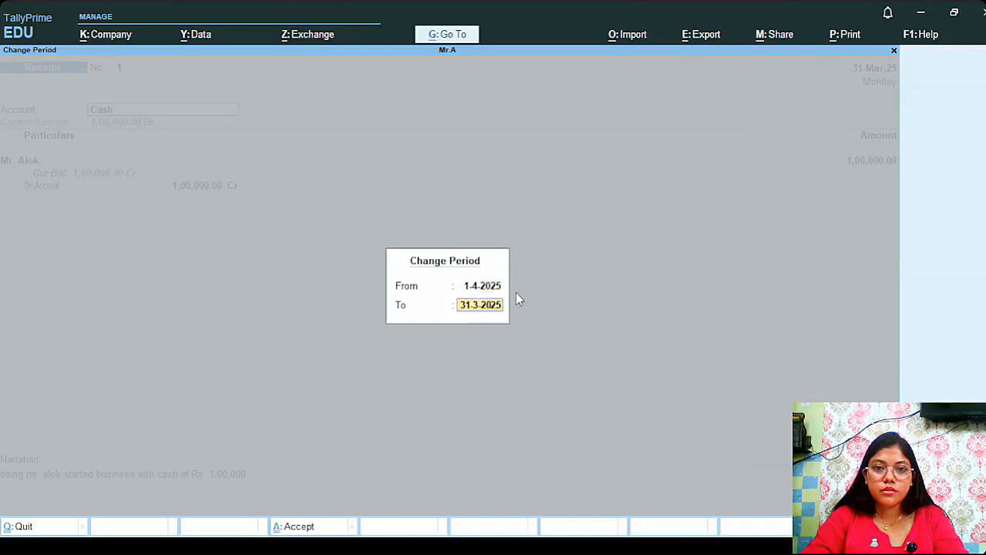
pyautogui.press('BackSpace')
pyautogui.write('31')
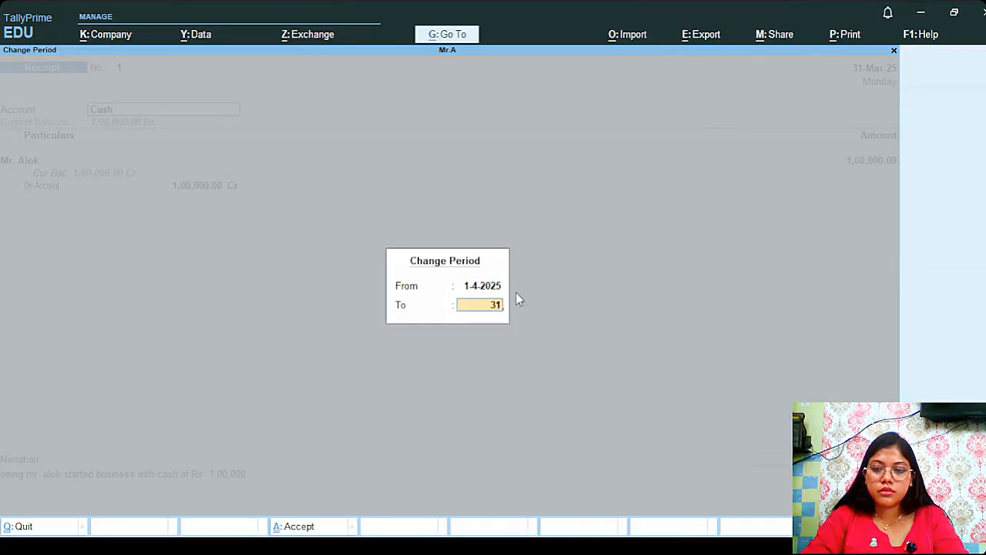
pyautogui.write('.')
pyautogui.write('3-')
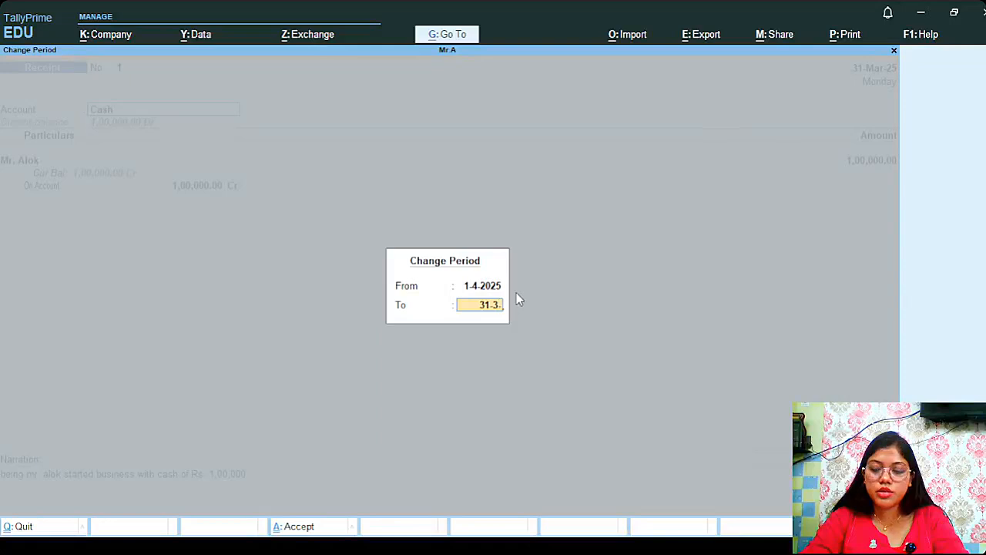
pyautogui.write('26')
pyautogui.press('Return')
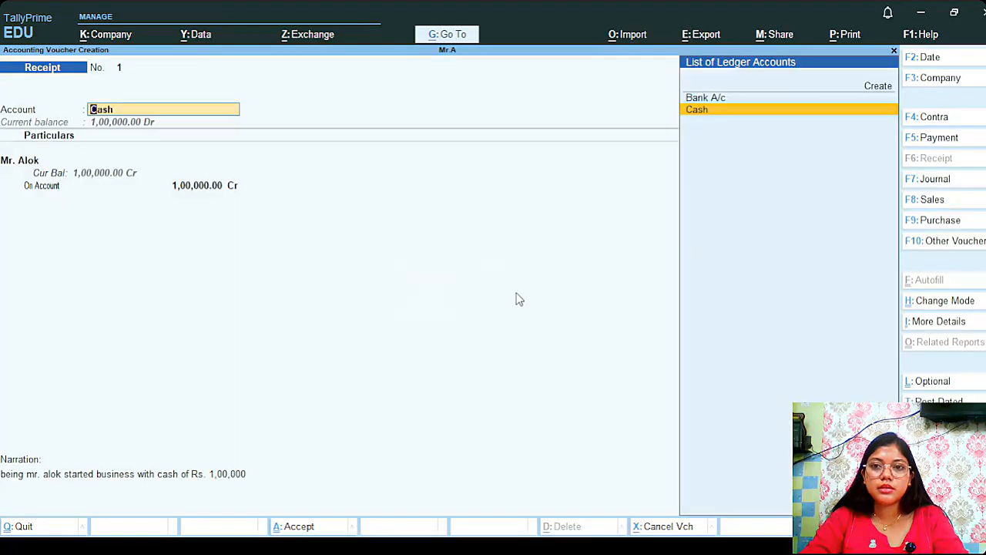
# Set the capital receipt's voucher date to 1-4-25.
pyautogui.press('Return')
pyautogui.press('Return')
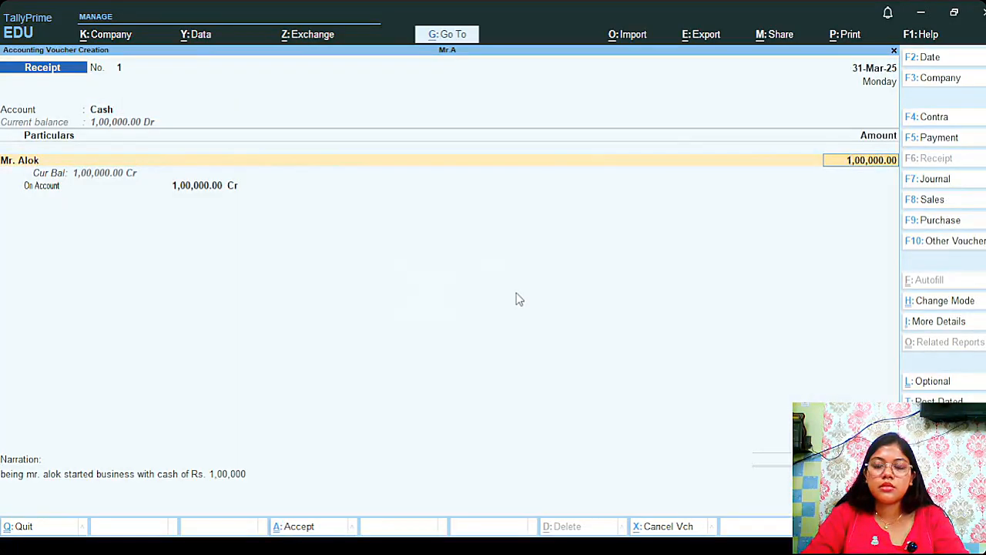
pyautogui.click(921, 60)
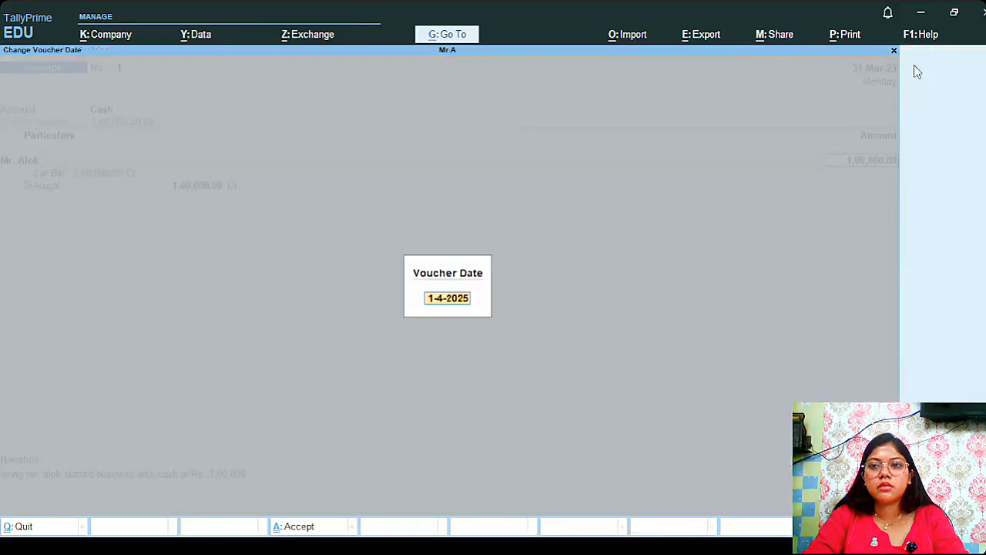
pyautogui.press('BackSpace')
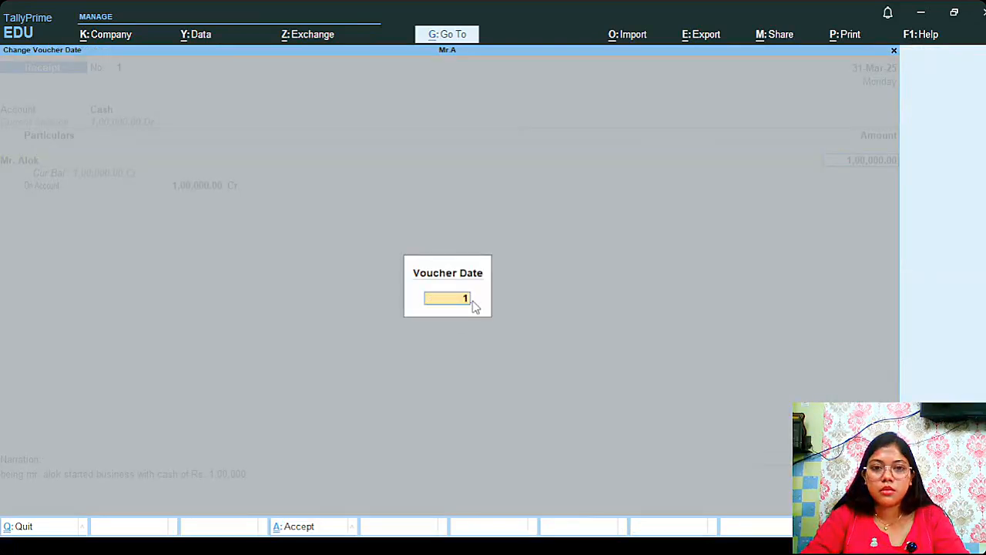
pyautogui.write('1-4-25')
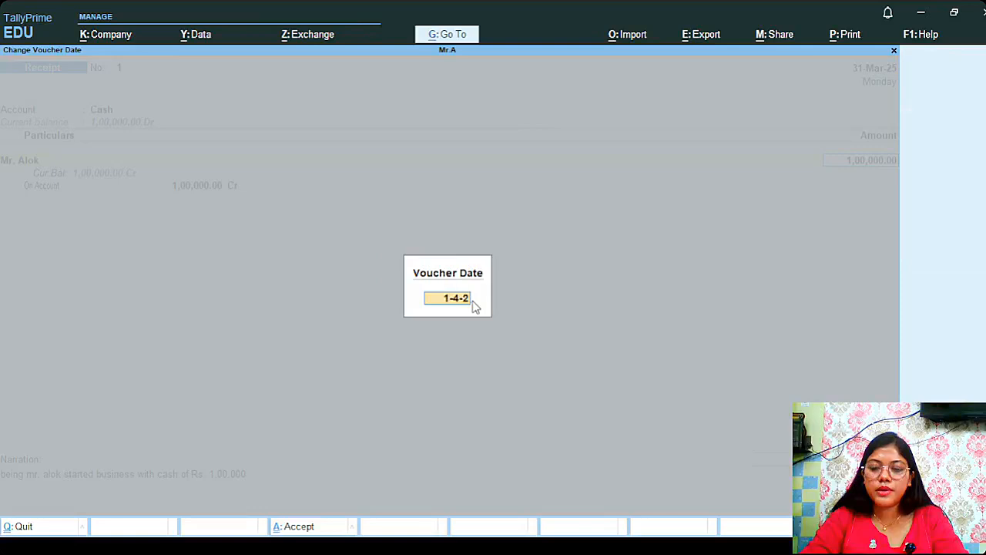
pyautogui.press('Return')
# Keep the receipt's existing amount, On Account allocation and narration, and save the voucher.
pyautogui.press('Return')
pyautogui.press('Return')
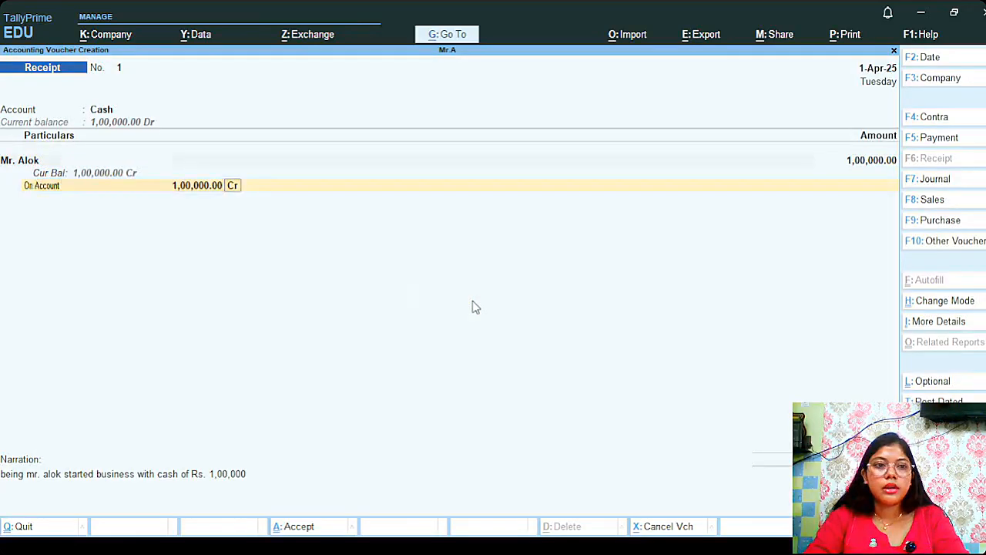
pyautogui.press('Return')
pyautogui.press('Return')
pyautogui.press('Return')
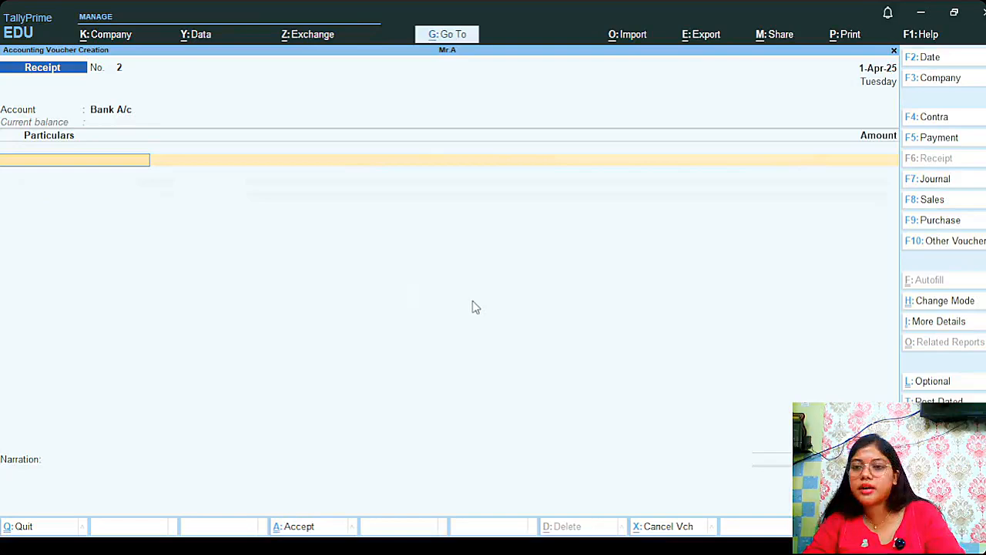
# Leave voucher entry and check the saved capital receipt in the Day Book, returning to the Gateway of Tally.
pyautogui.click(955, 60)
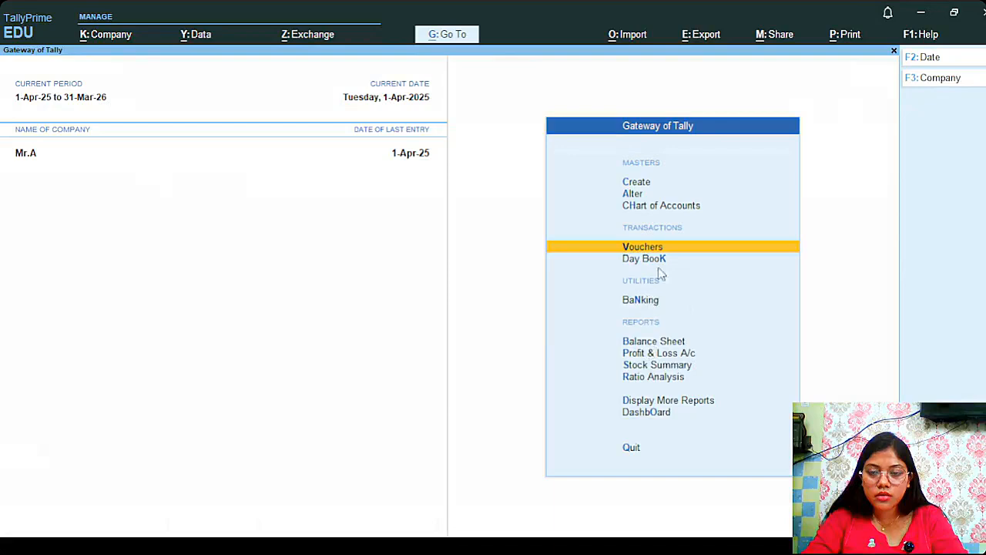
pyautogui.click(696, 258)
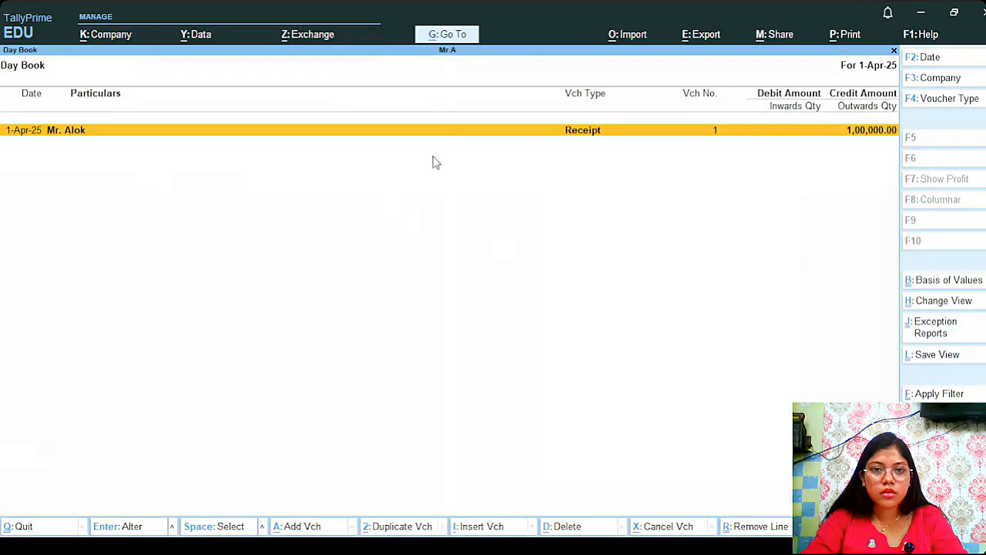
pyautogui.press('Return')
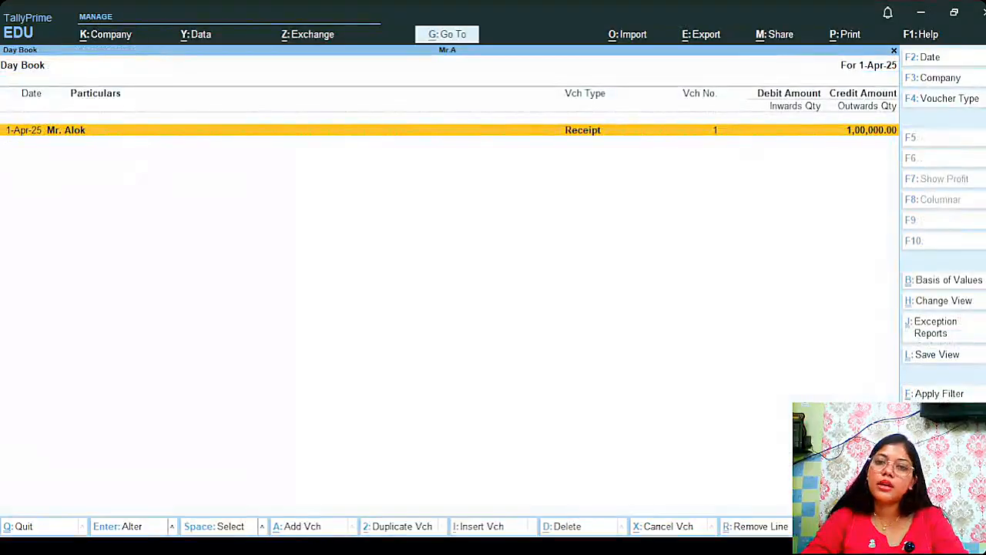
pyautogui.press('Escape')
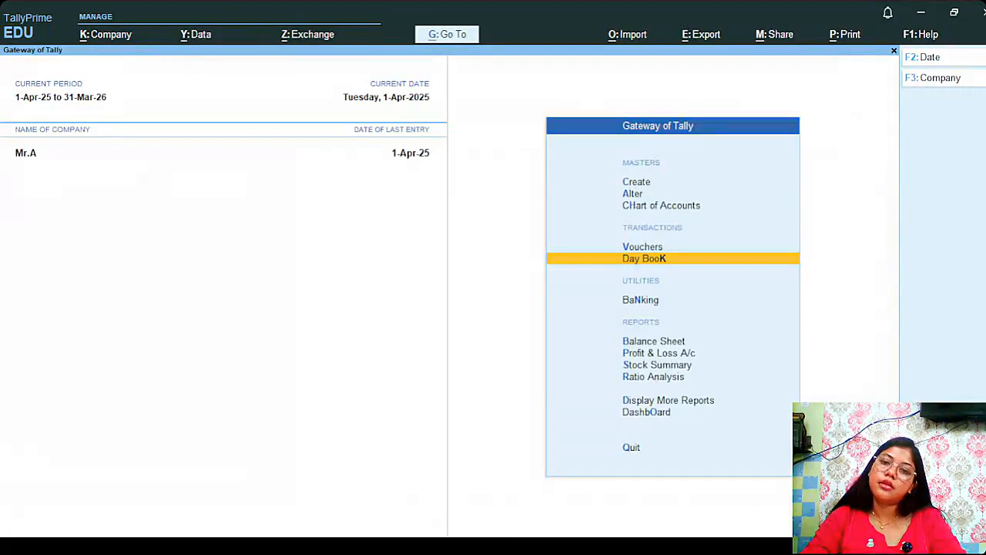
# Start a second receipt voucher with Cash as its account.
pyautogui.press('Up')
pyautogui.press('Return')
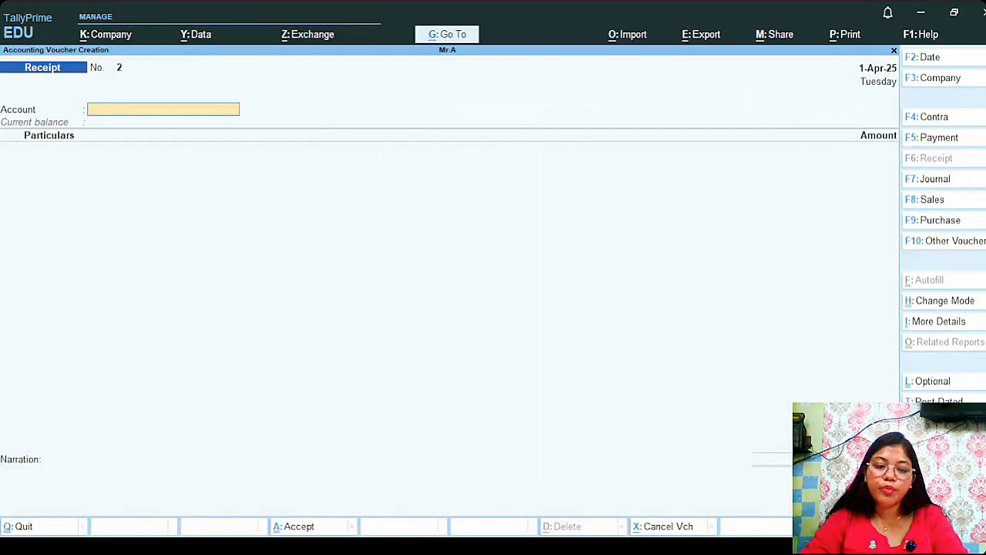
pyautogui.write('C')
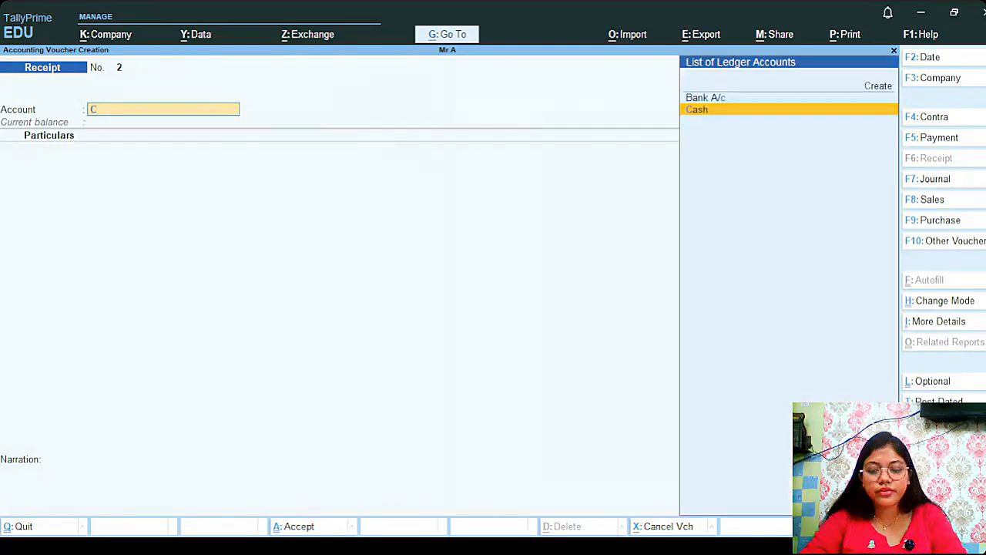
pyautogui.press('Return')
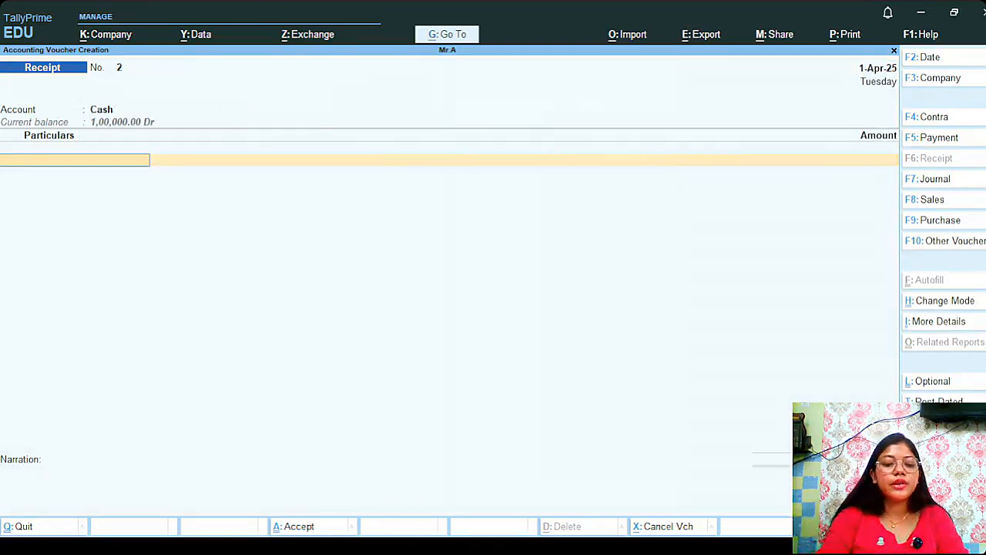
# Credit the paying party's ledger with 25,000 in the second receipt voucher.
pyautogui.write('Ra')
pyautogui.press('Return')
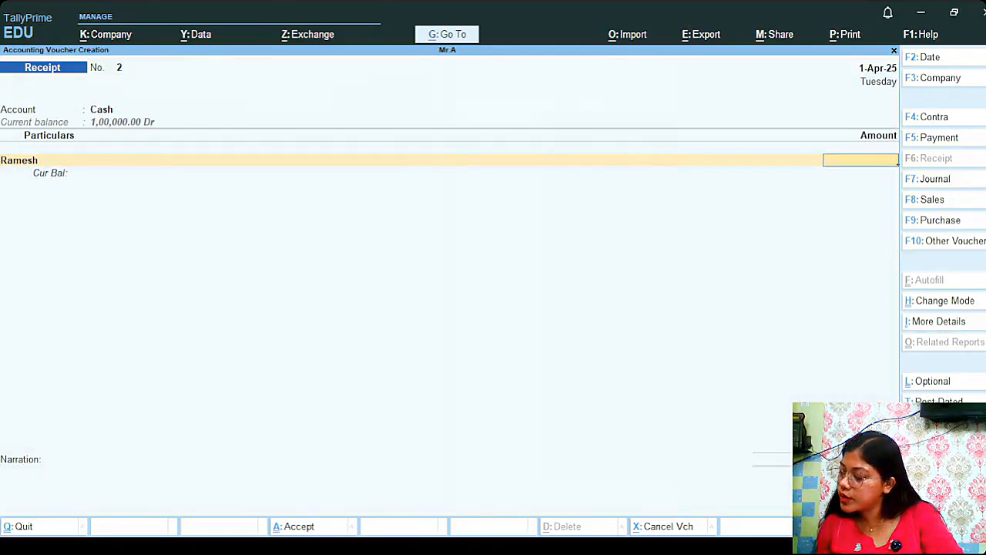
pyautogui.write('25')
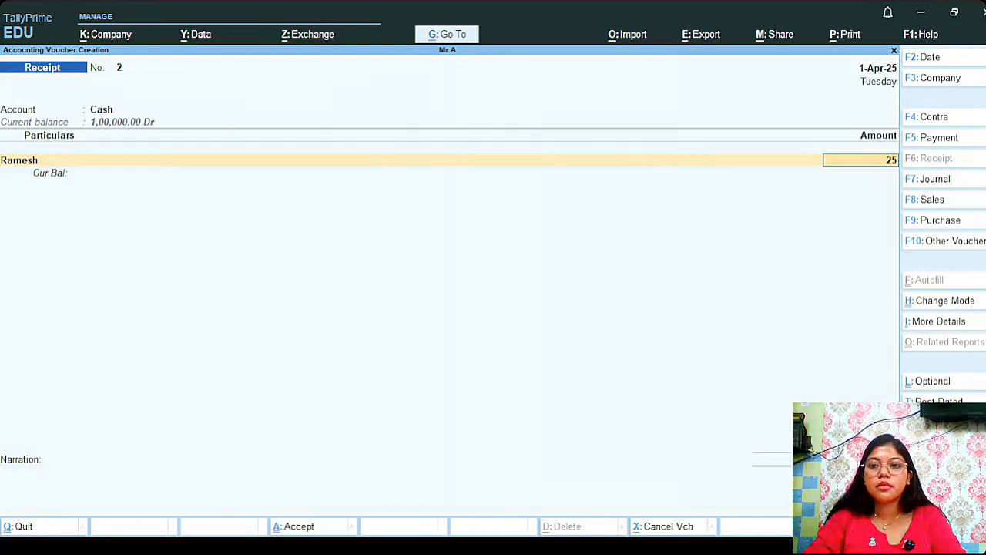
pyautogui.write(',000')
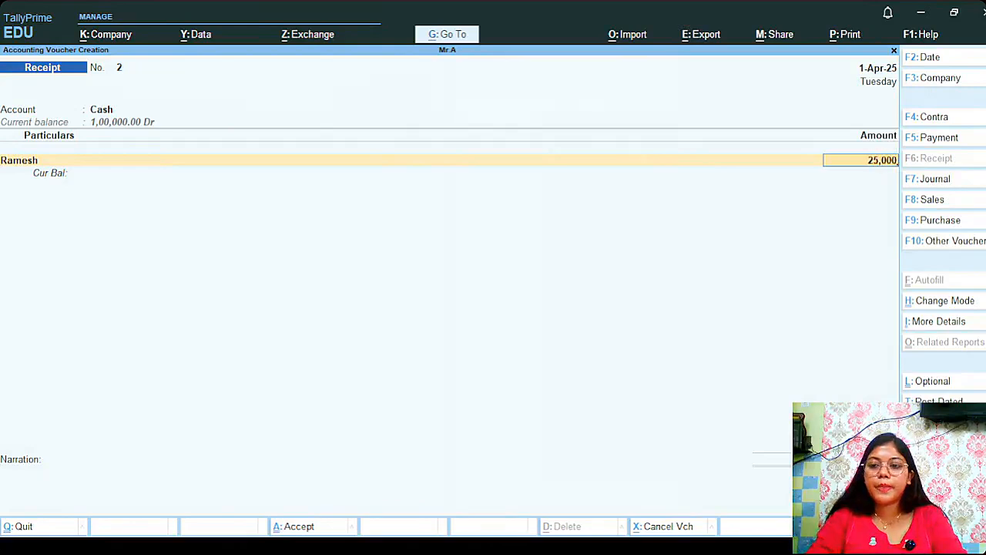
pyautogui.press('Return')
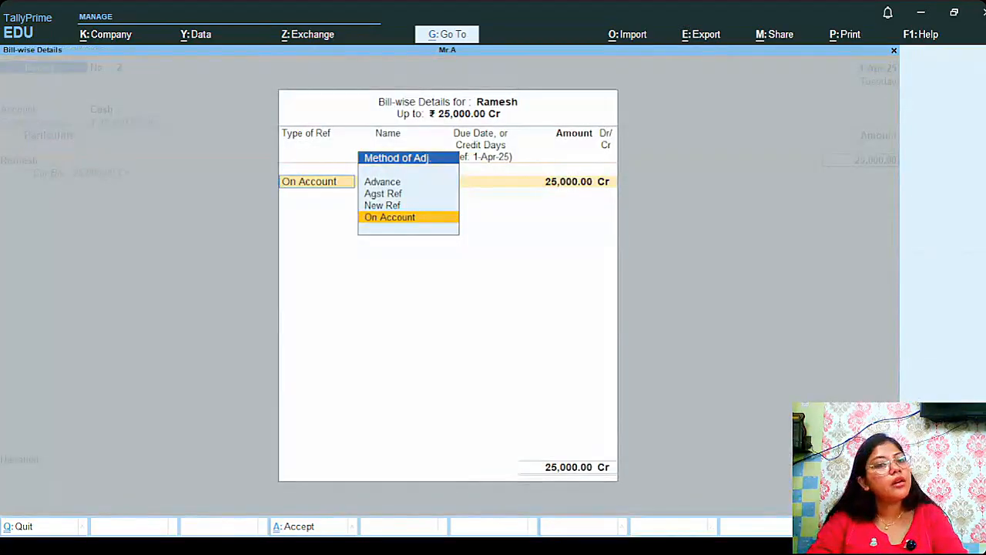
# Record the full 25,000 credit as On Account in the party's bill-wise details and proceed to the narration.
pyautogui.press('Return')
pyautogui.press('Return')
pyautogui.press('Return')
pyautogui.press('Return')
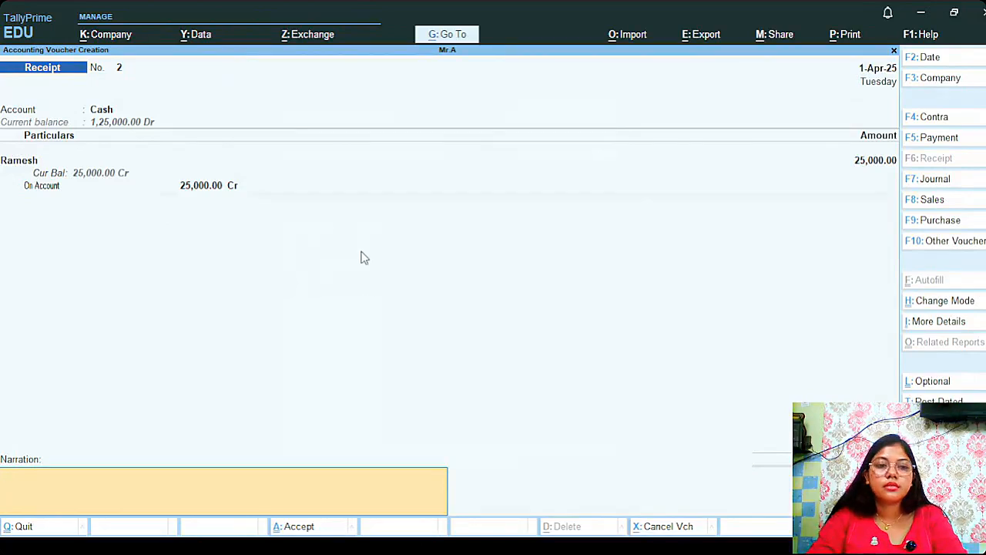
# Enter a narration stating that the party deposited 25,000 in cash, and save the second receipt voucher.
pyautogui.write('be')
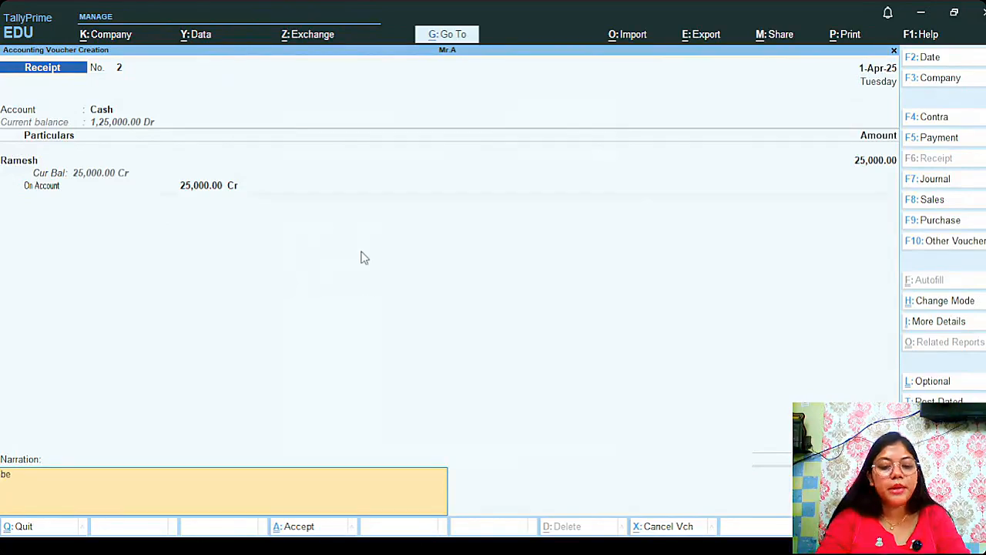
pyautogui.write('ing c')
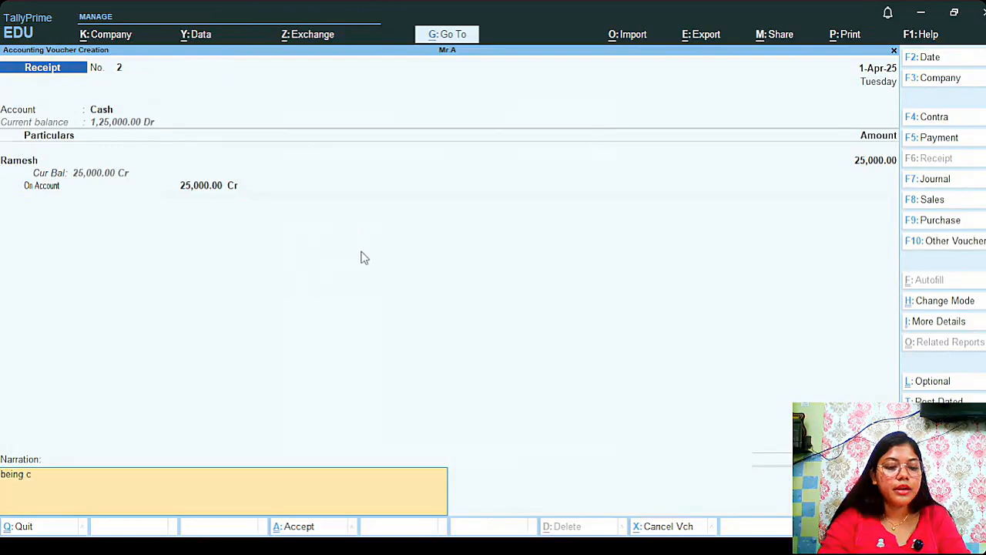
pyautogui.write('ash dep')
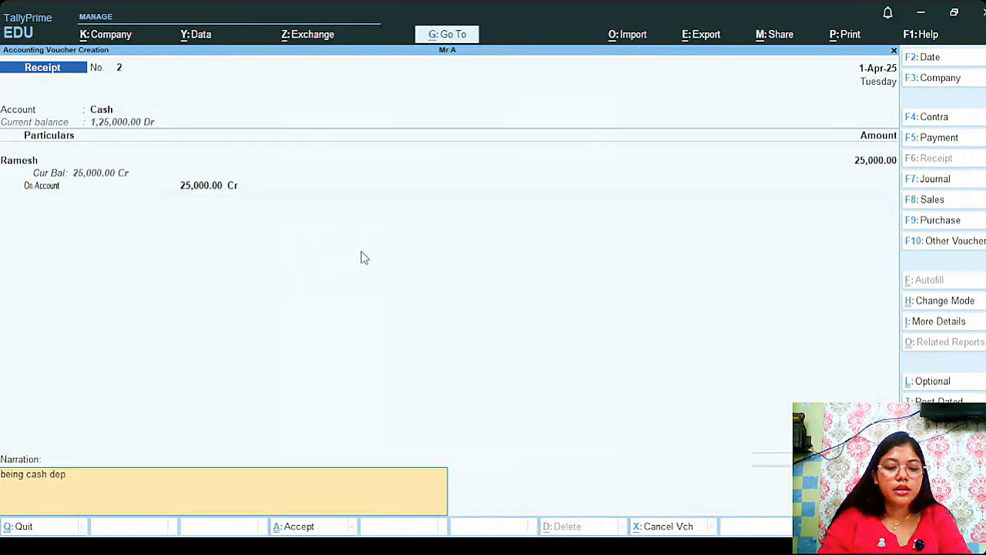
pyautogui.write('osited b')
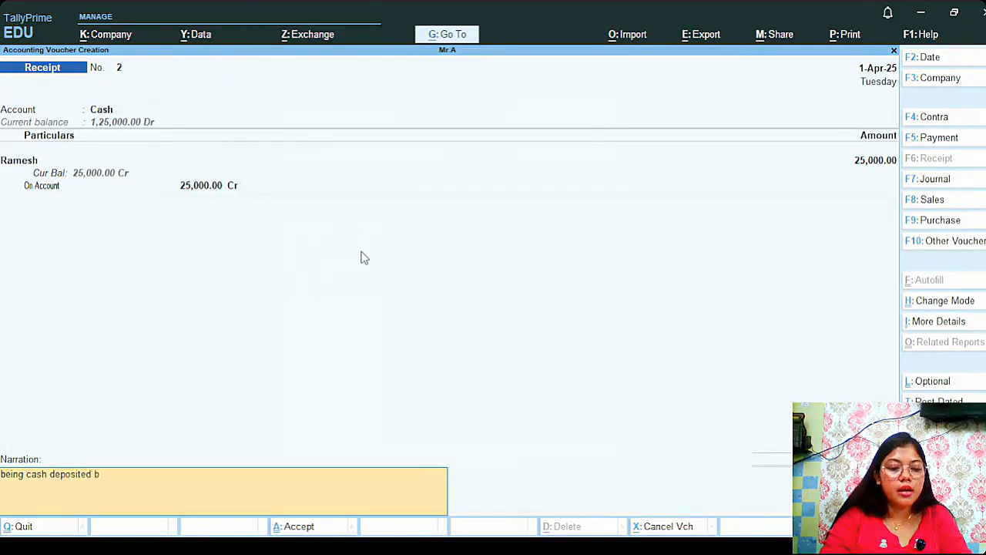
pyautogui.write('y R')
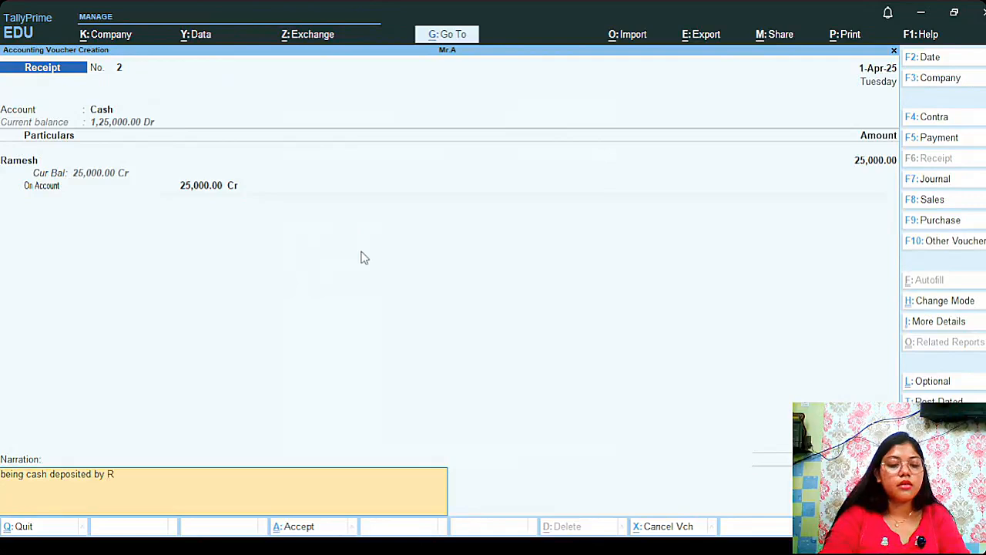
pyautogui.write('ames')
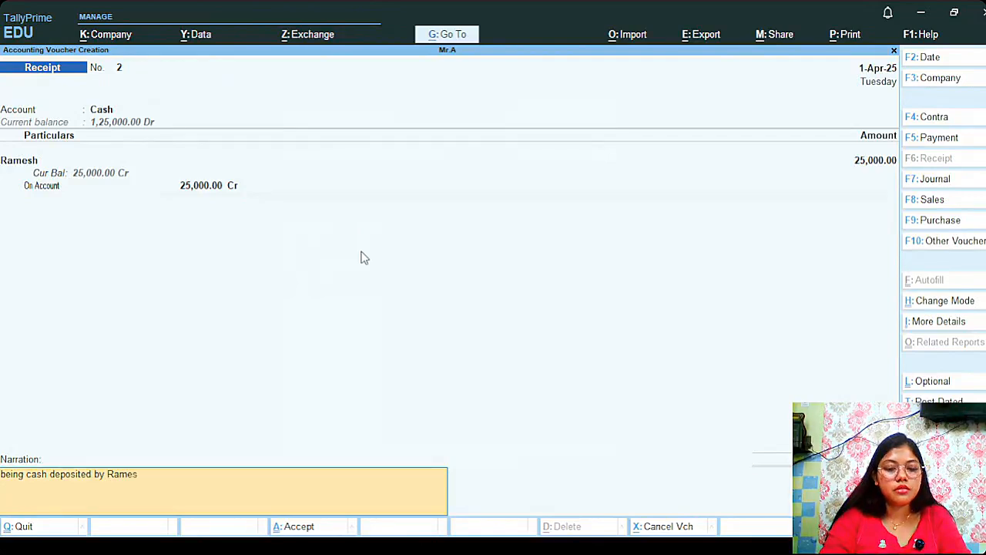
pyautogui.write('h')
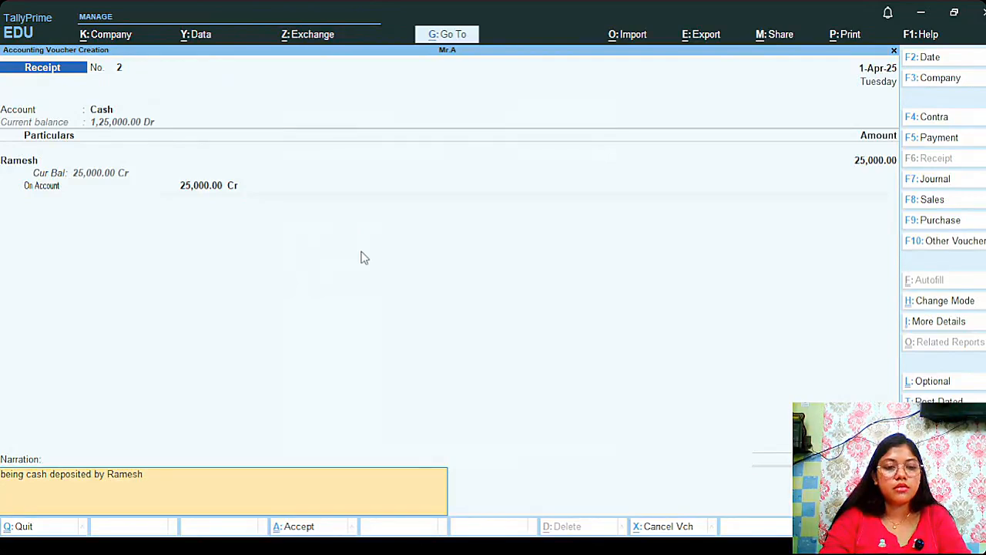
pyautogui.write(' 25,000')
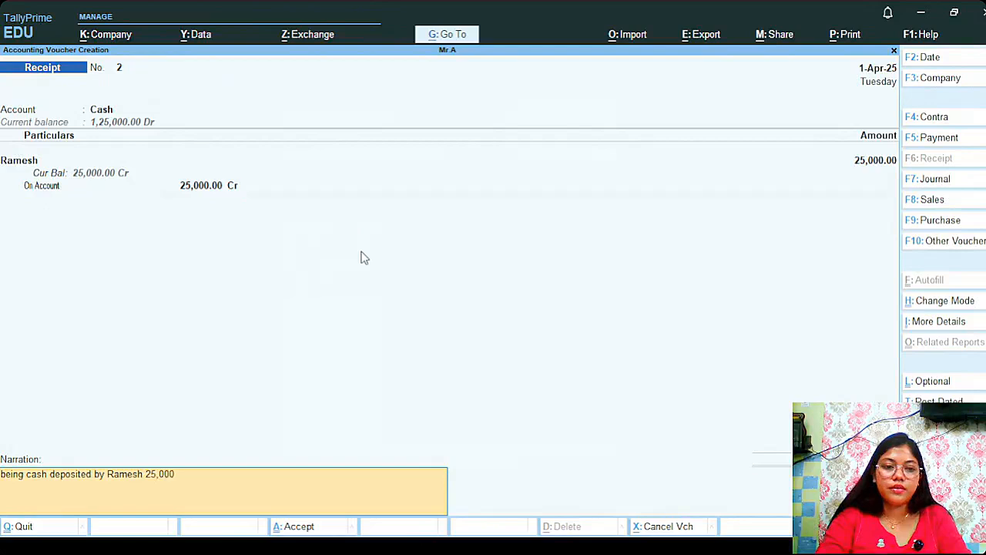
pyautogui.press('Return')
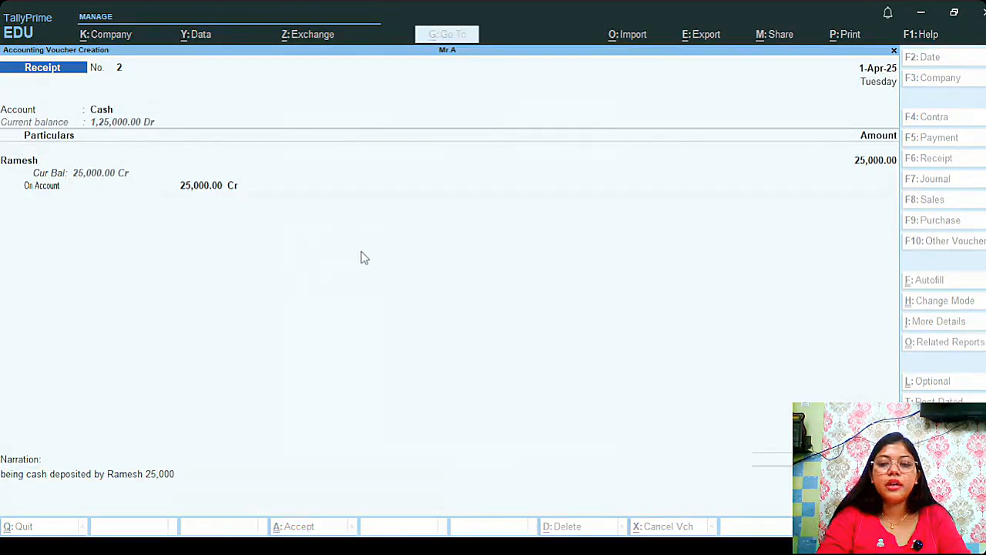
pyautogui.press('Return')
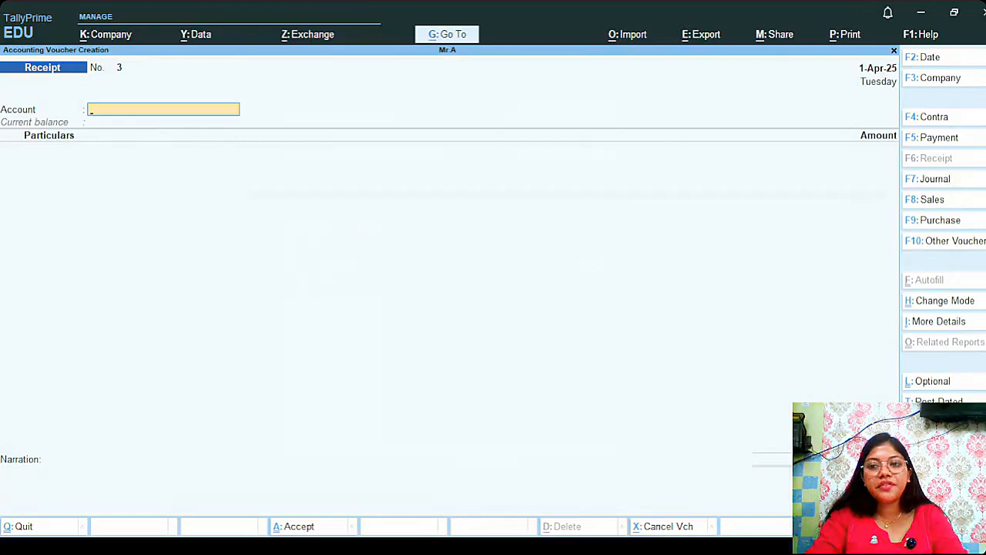
# Switch to a payment voucher and set Cash as its account.
pyautogui.click(944, 141)
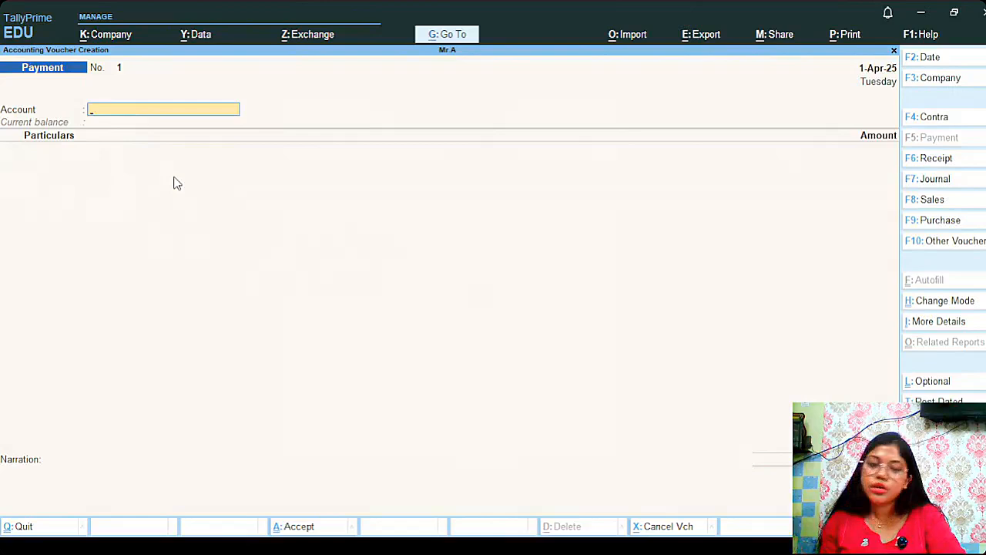
pyautogui.write('C')
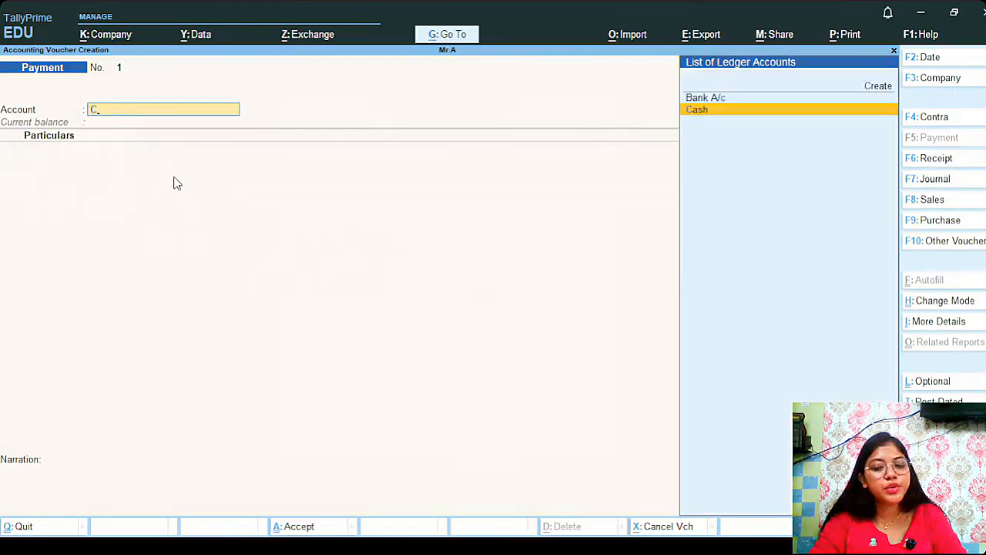
pyautogui.press('Return')
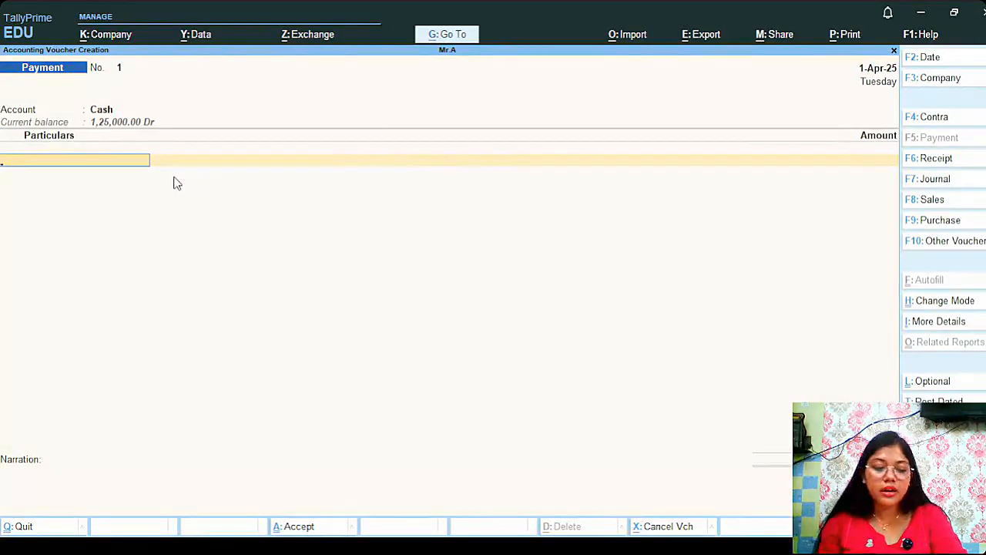
# Debit the payee's ledger with 37,000 and record the full amount as On Account in its bill-wise details.
pyautogui.write('Ti')
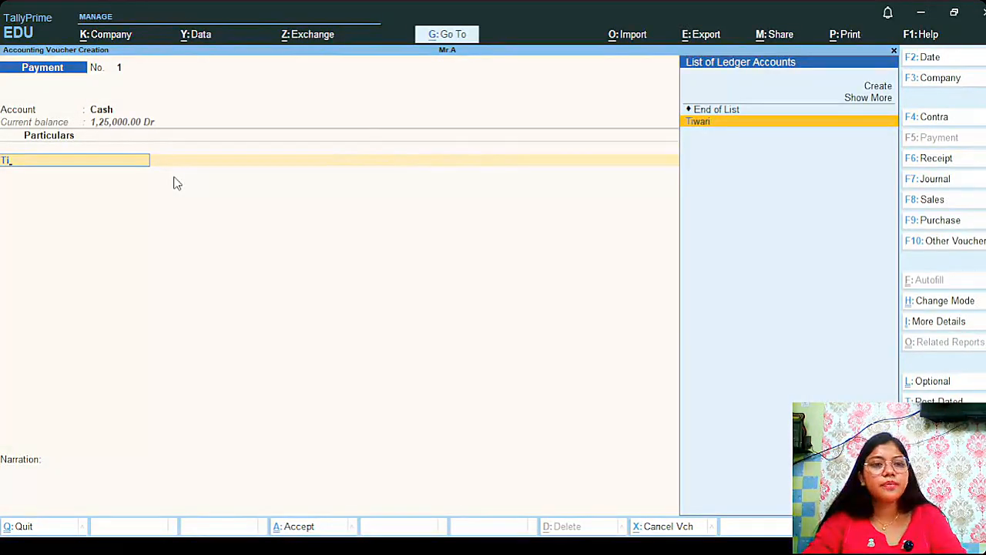
pyautogui.press('Return')
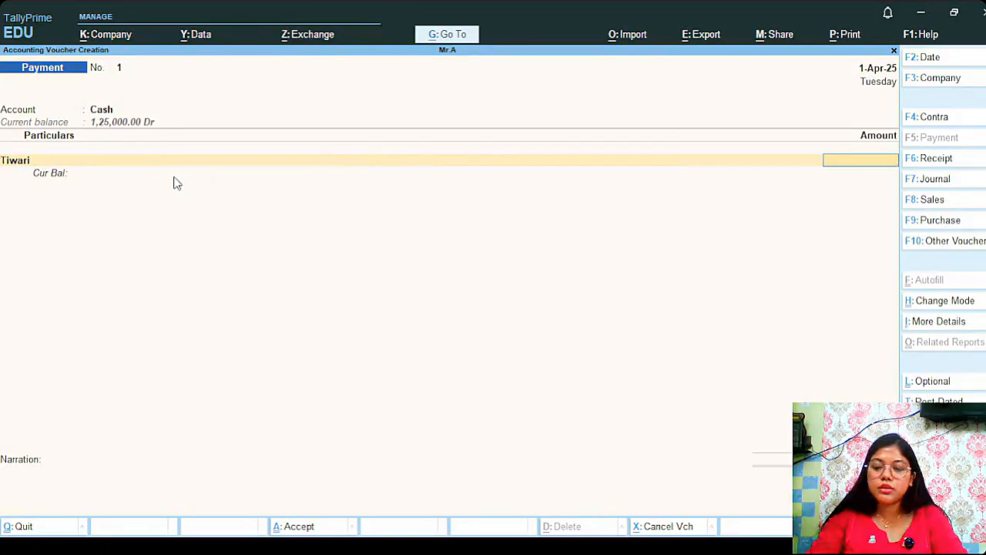
pyautogui.write('37000')
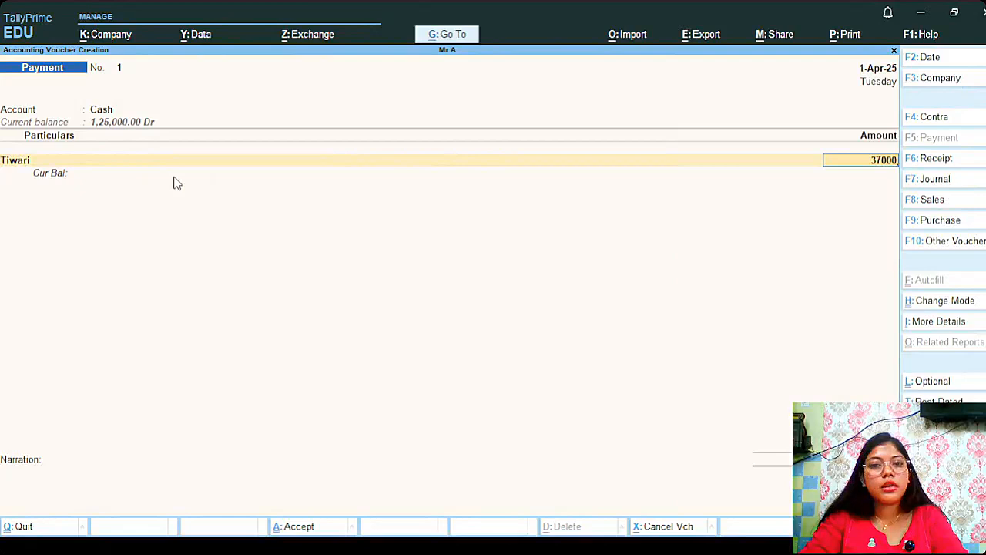
pyautogui.press('Return')
pyautogui.press('Return')
pyautogui.press('Return')
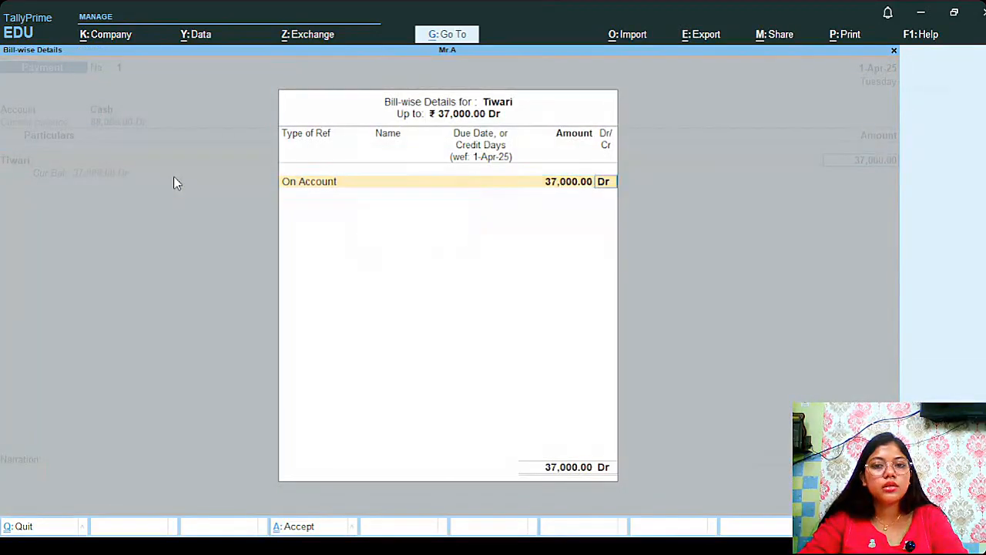
pyautogui.press('Return')
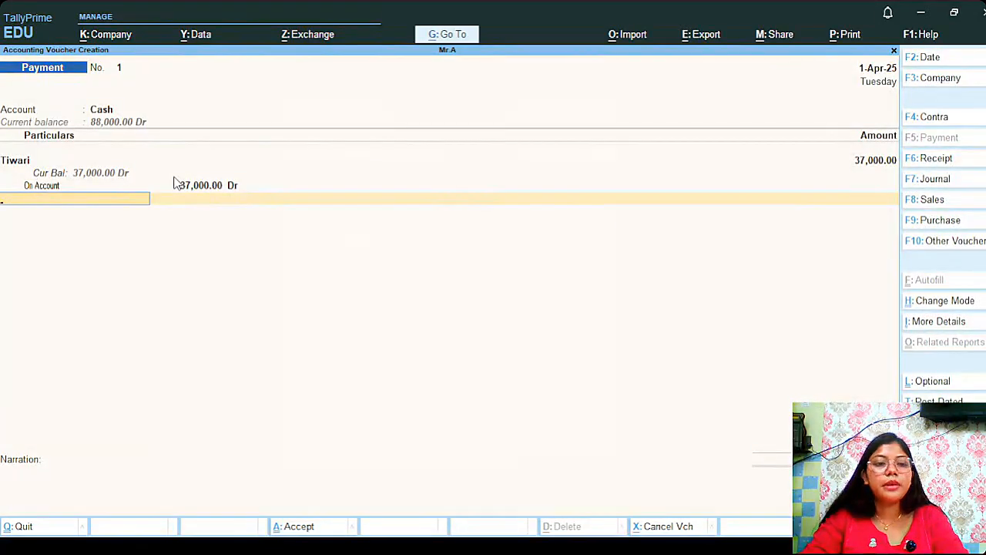
pyautogui.press('Return')
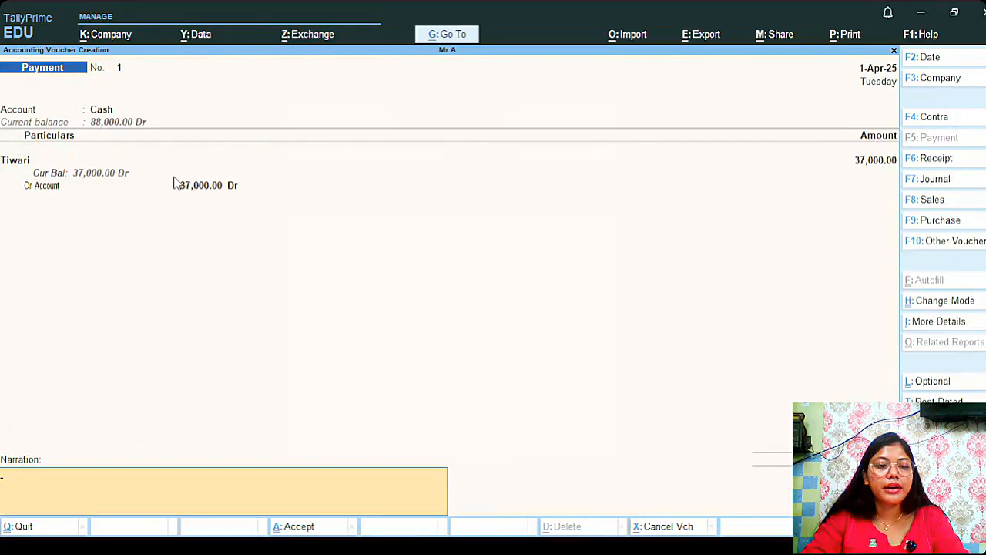
# Enter a narration stating that 37,000 cash was paid to the party, and save the payment voucher.
pyautogui.write('being')
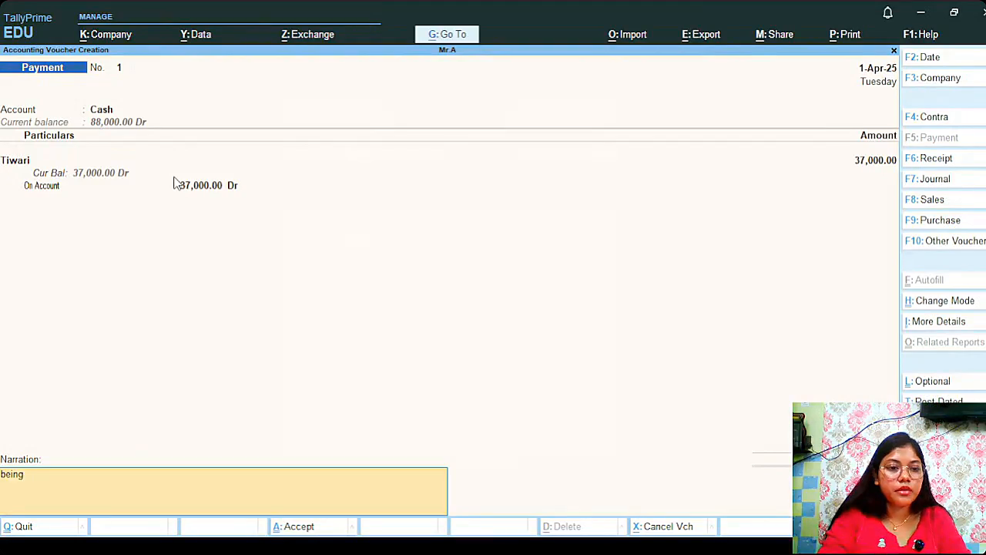
pyautogui.write(' cash')
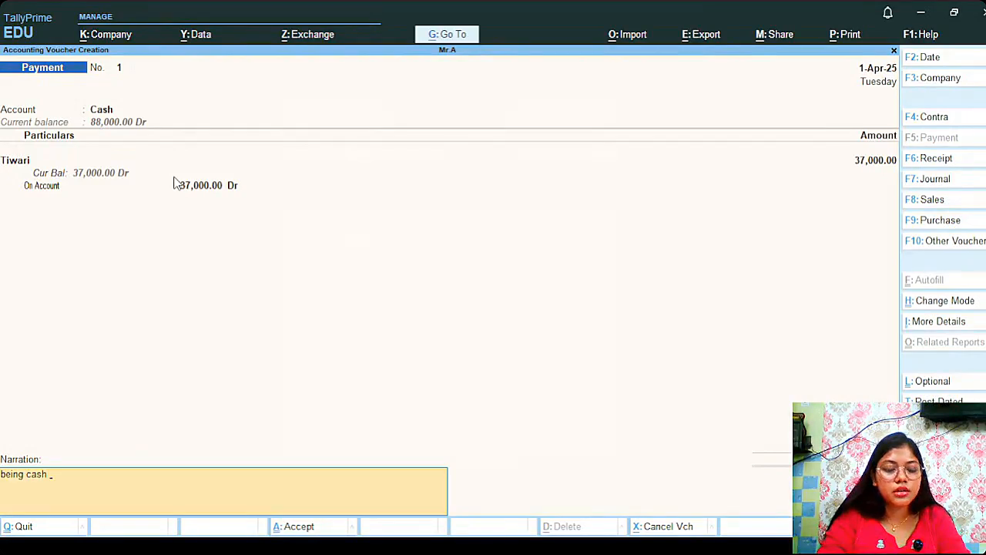
pyautogui.write(' paid')
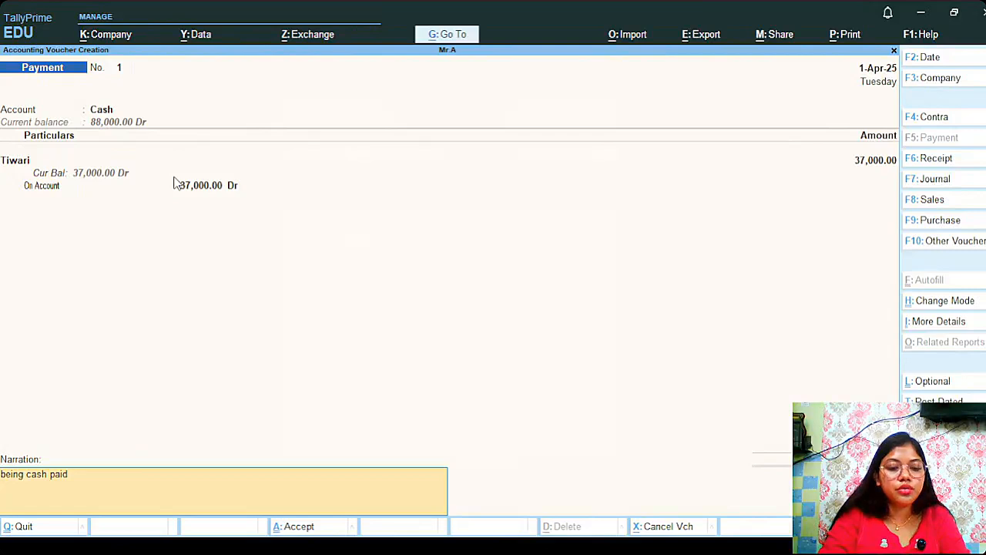
pyautogui.write(' to ti')
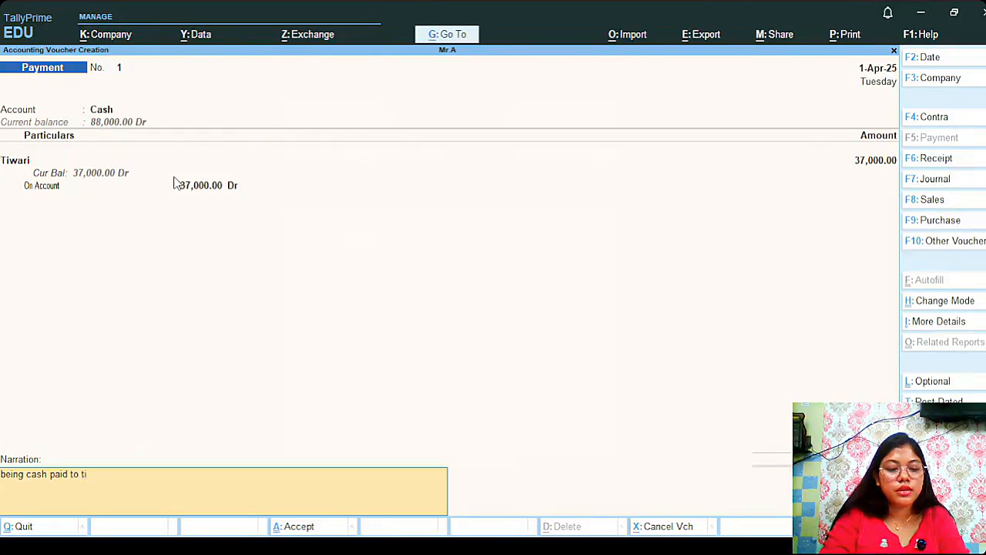
pyautogui.write('wari')
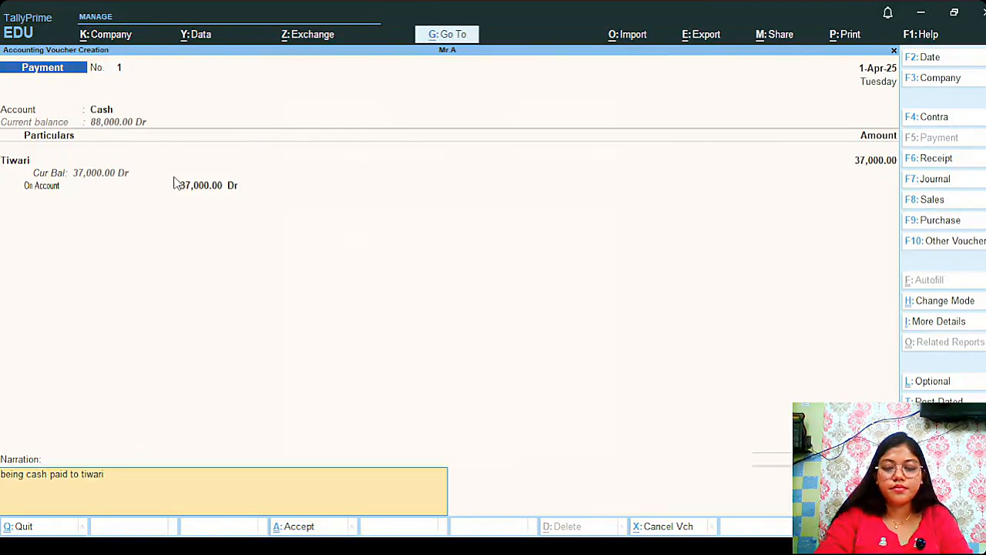
pyautogui.write(' 37')
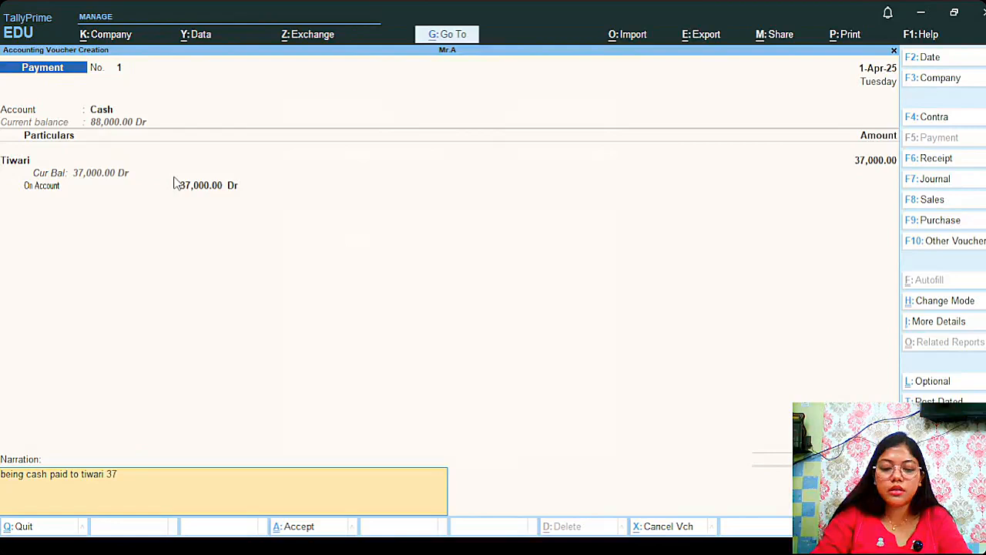
pyautogui.write(',000')
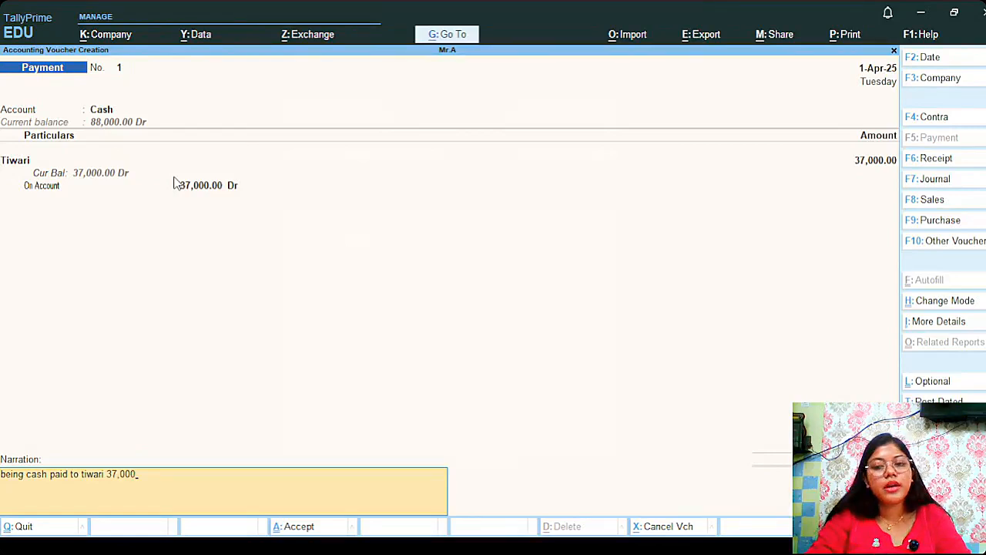
pyautogui.press('Return')
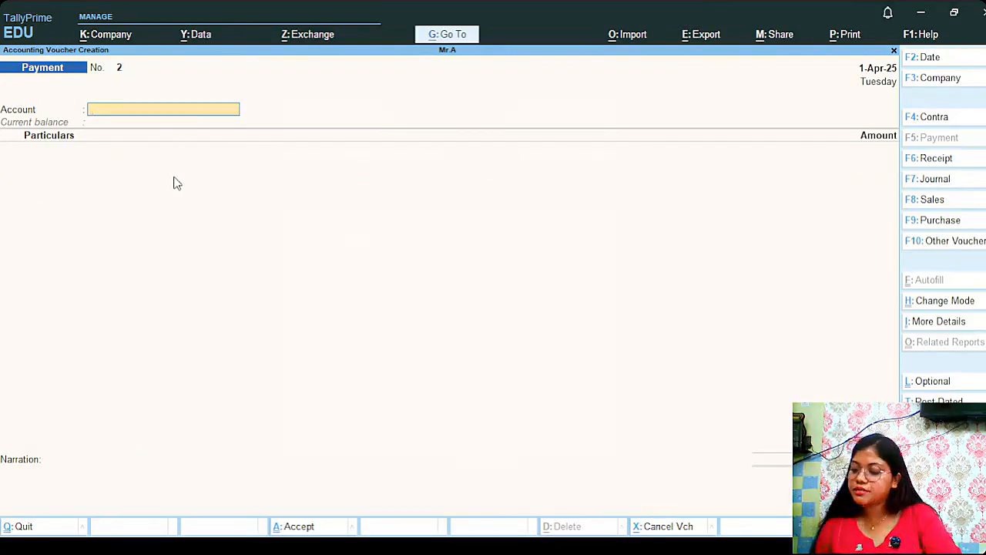
# Start a second payment voucher with Cash as its account and Purchase as the debited ledger.
pyautogui.press('space')
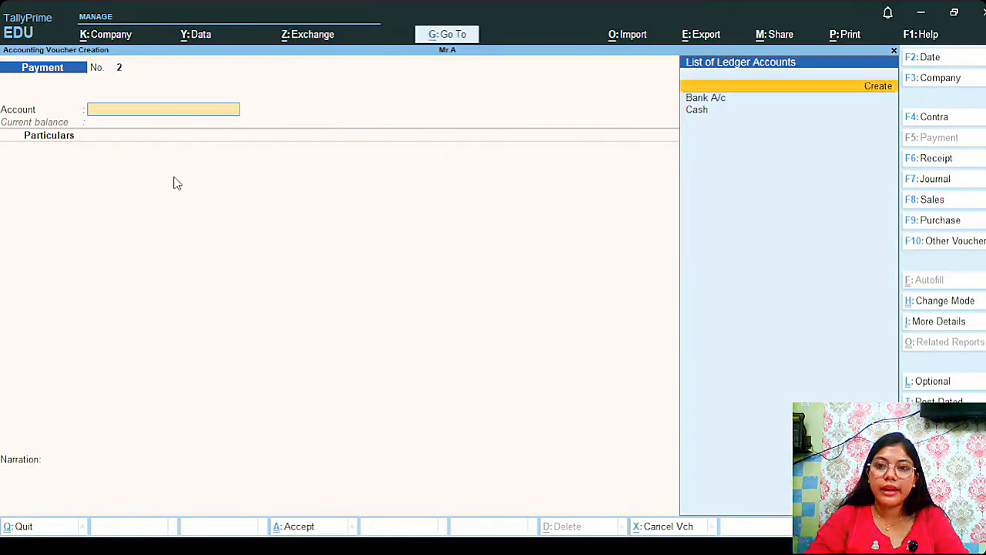
pyautogui.press('Down')
pyautogui.press('Down')
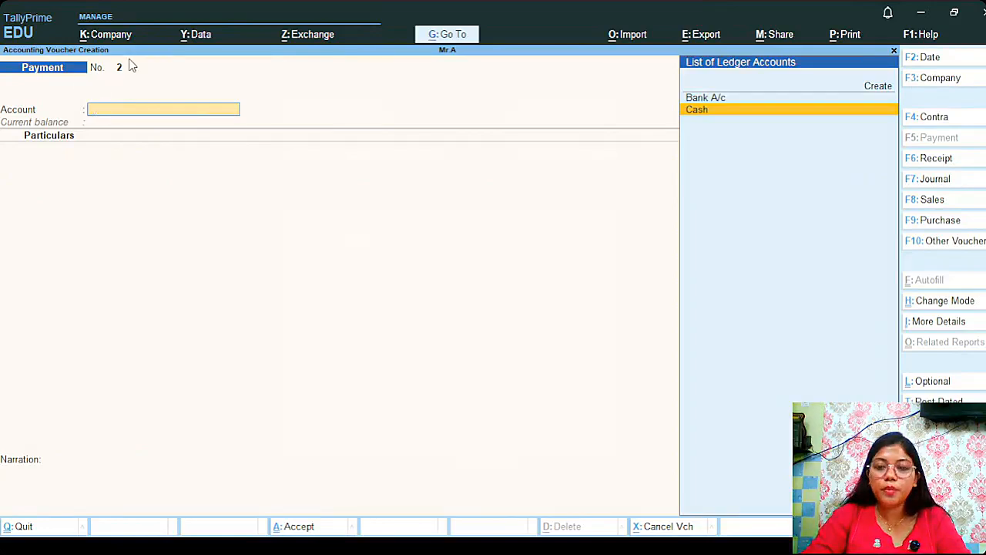
pyautogui.press('Return')
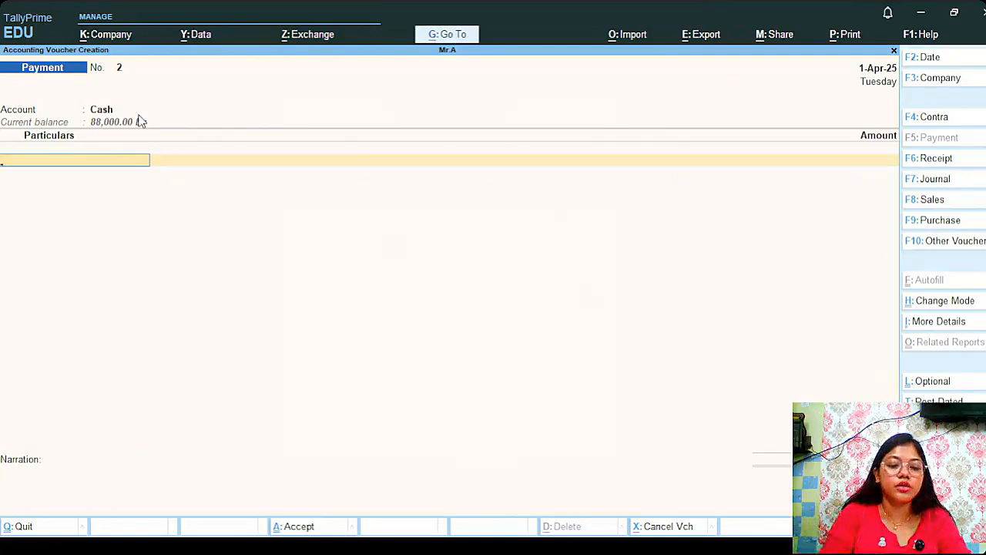
pyautogui.write('Pur')
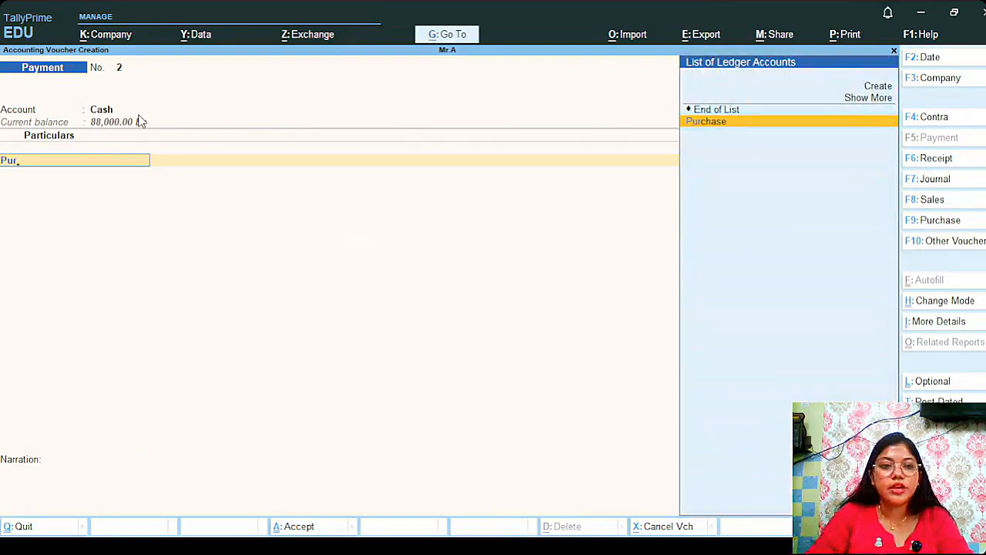
pyautogui.press('Return')
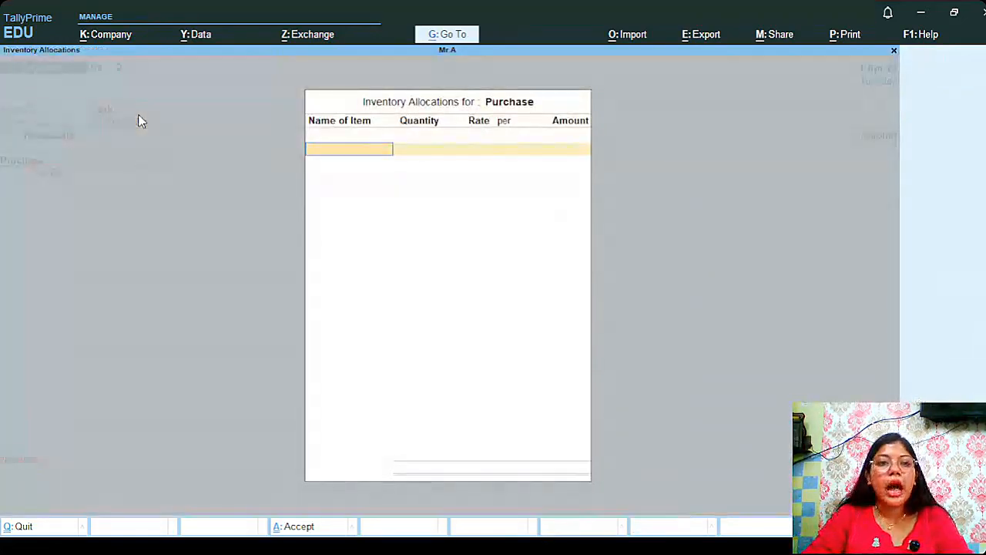
# Create a stock item named Goods for the purchase allocation, under Primary with units Not Applicable.
pyautogui.write('o.')
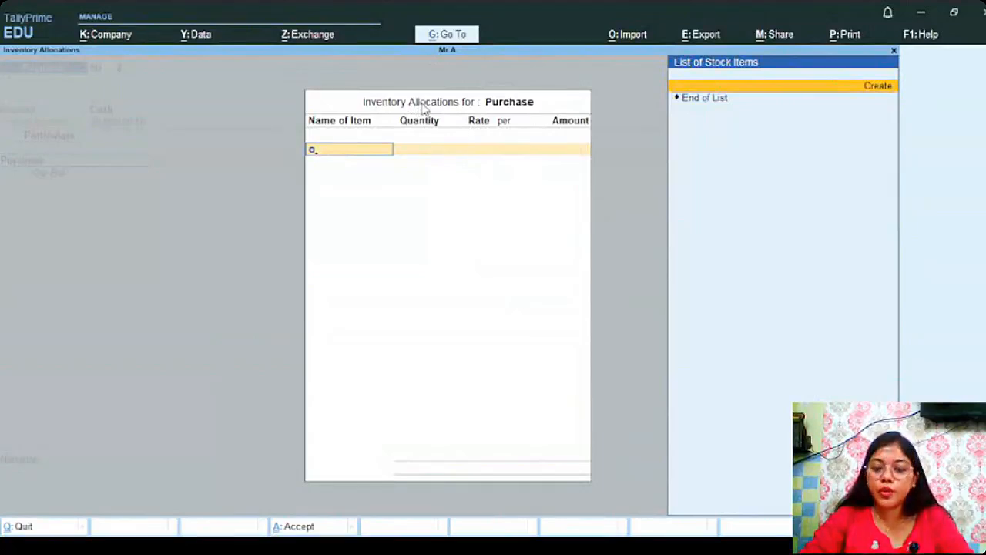
pyautogui.press('Return')
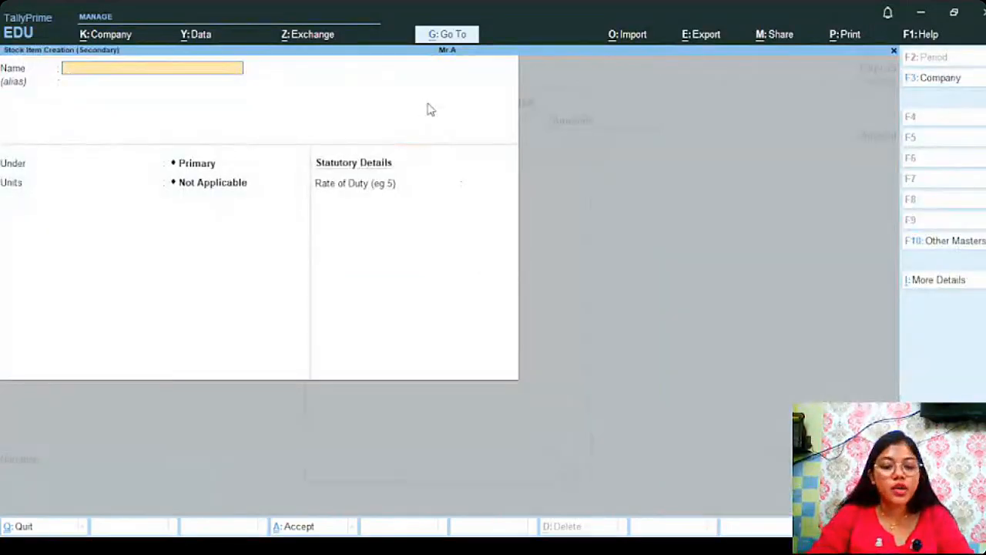
pyautogui.write('Goods')
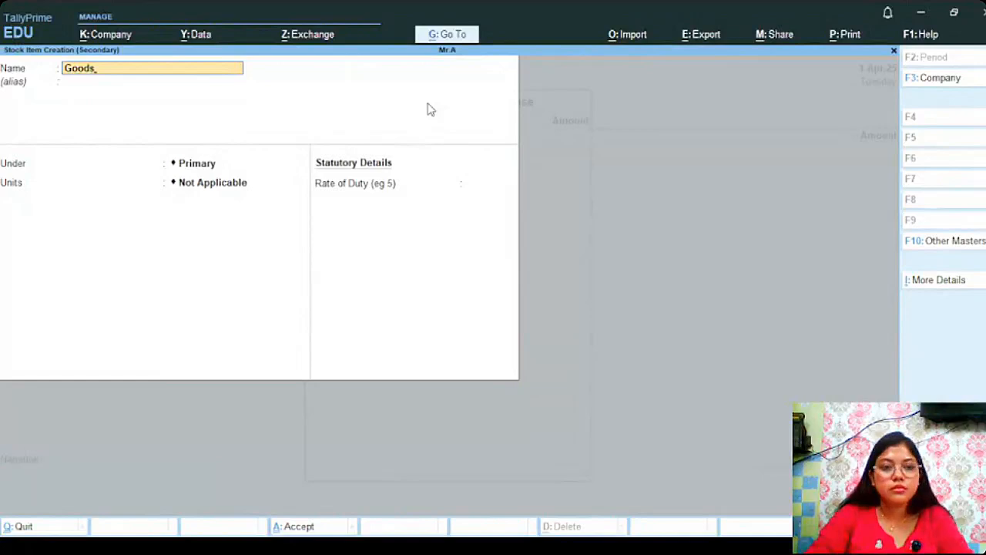
pyautogui.press('Return')
pyautogui.press('Return')
pyautogui.press('Return')
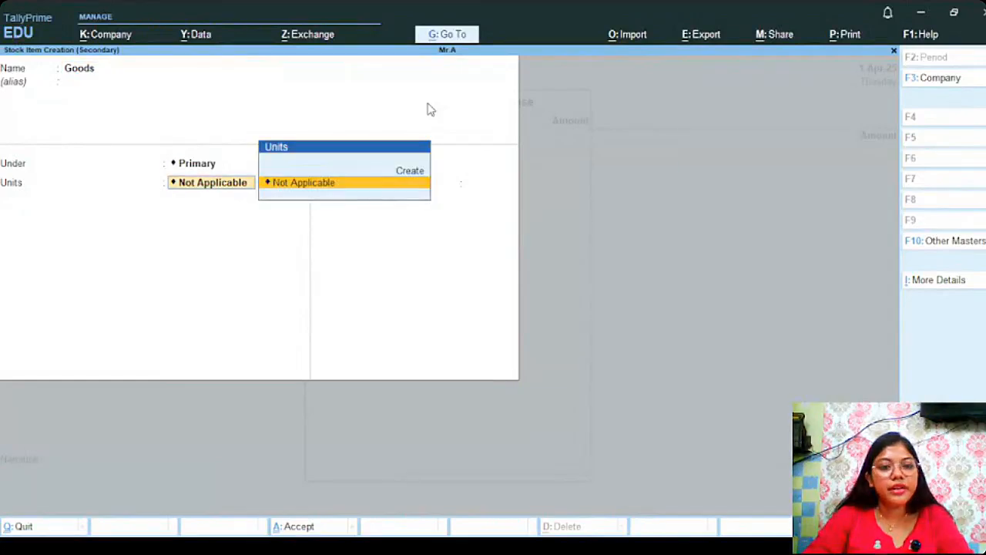
pyautogui.press('Return')
pyautogui.press('Return')
pyautogui.press('Return')
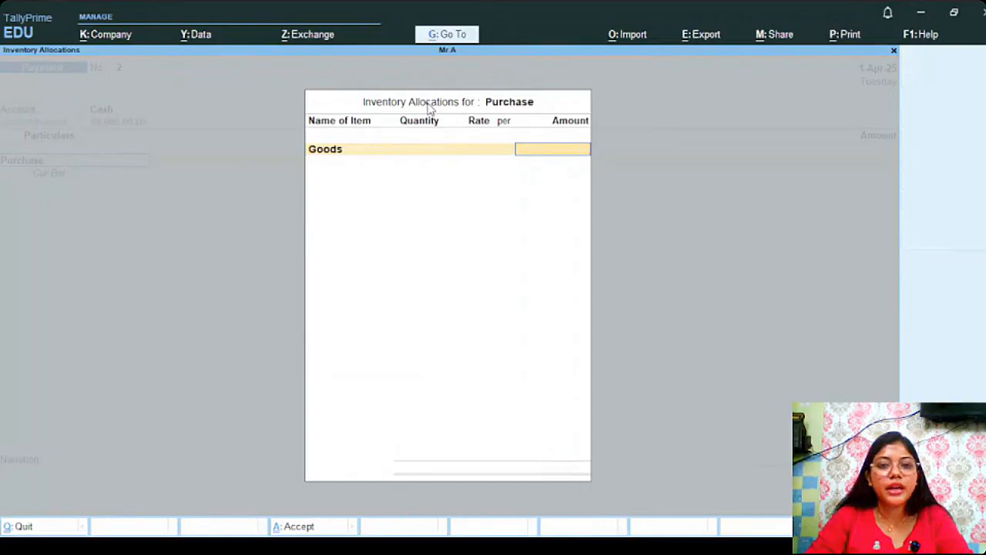
# Allocate 80,000 to Goods in the Purchase ledger's inventory allocations and return to the payment voucher.
pyautogui.press('BackSpace')
pyautogui.press('Return')
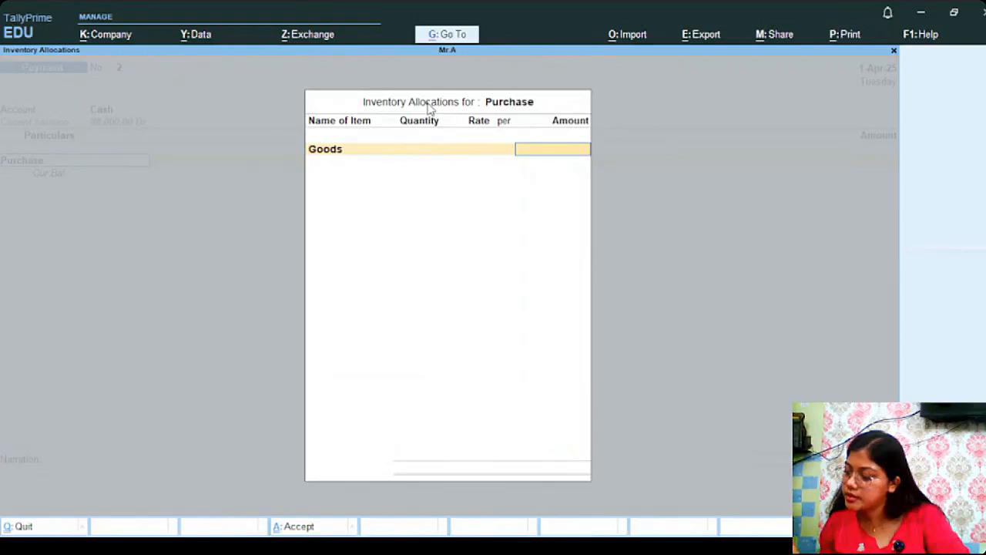
pyautogui.write('80')
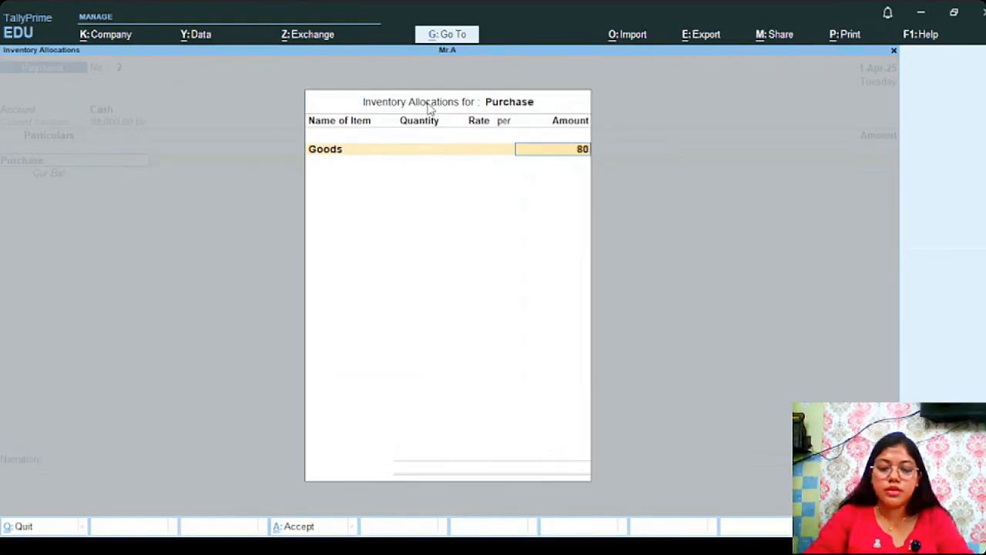
pyautogui.write(',000')
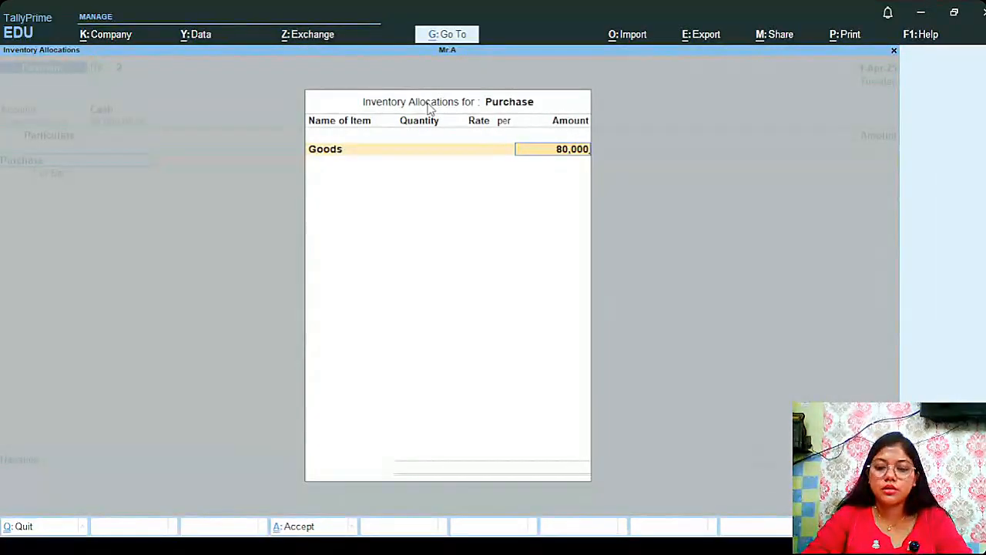
pyautogui.press('Return')
pyautogui.press('Return')
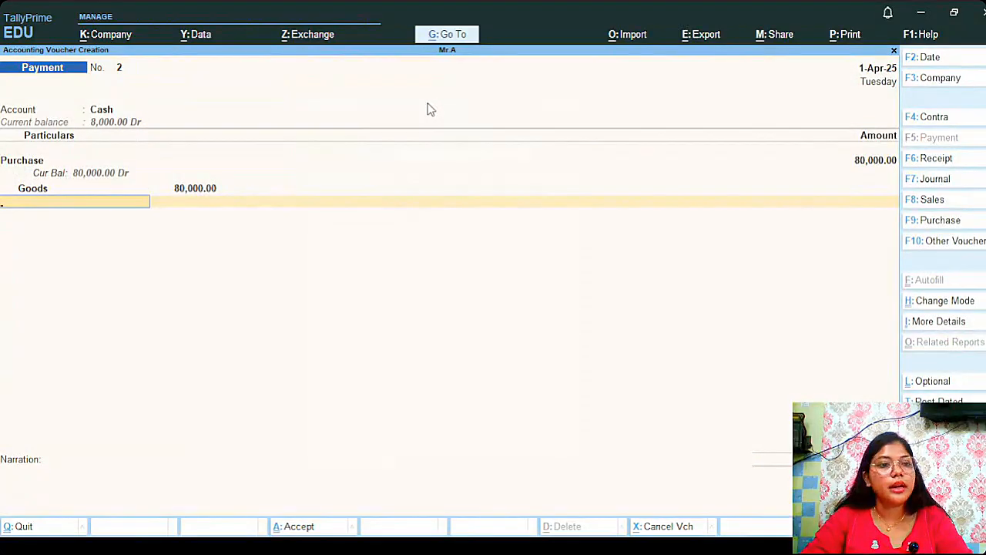
# Enter the narration "being goods purchased of Rs. 80,000 in cash" and save the payment voucher.
pyautogui.press('Return')
pyautogui.write('being')
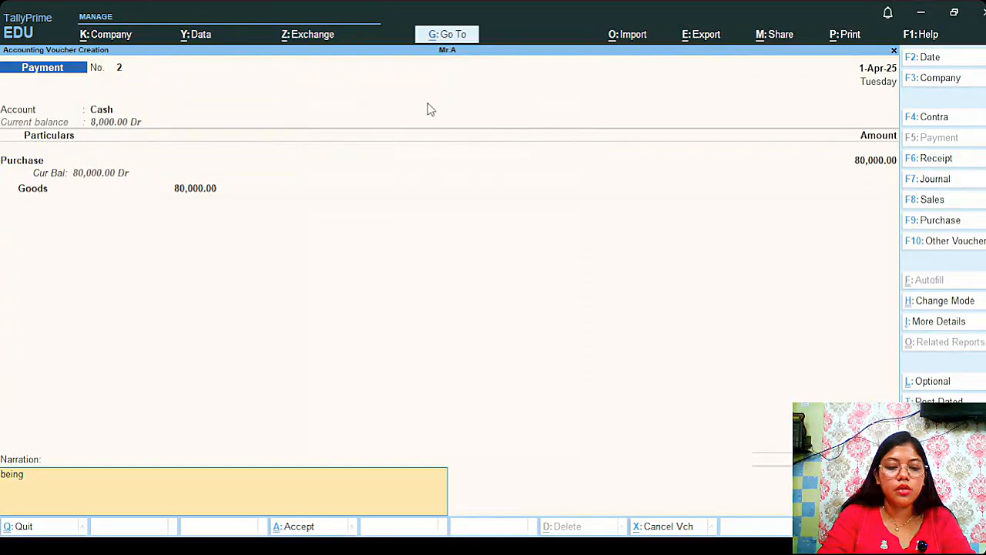
pyautogui.write(' goods pu')
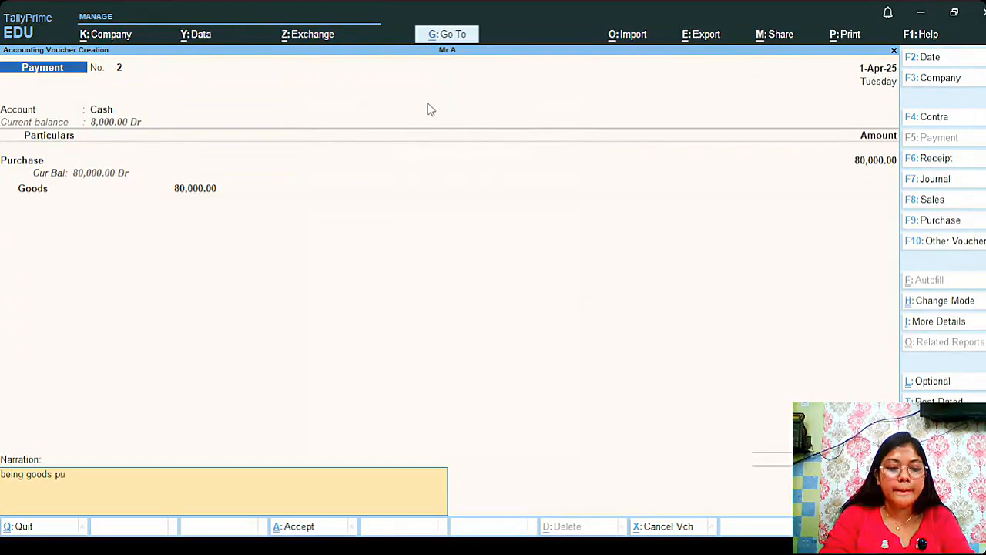
pyautogui.write('rchased')
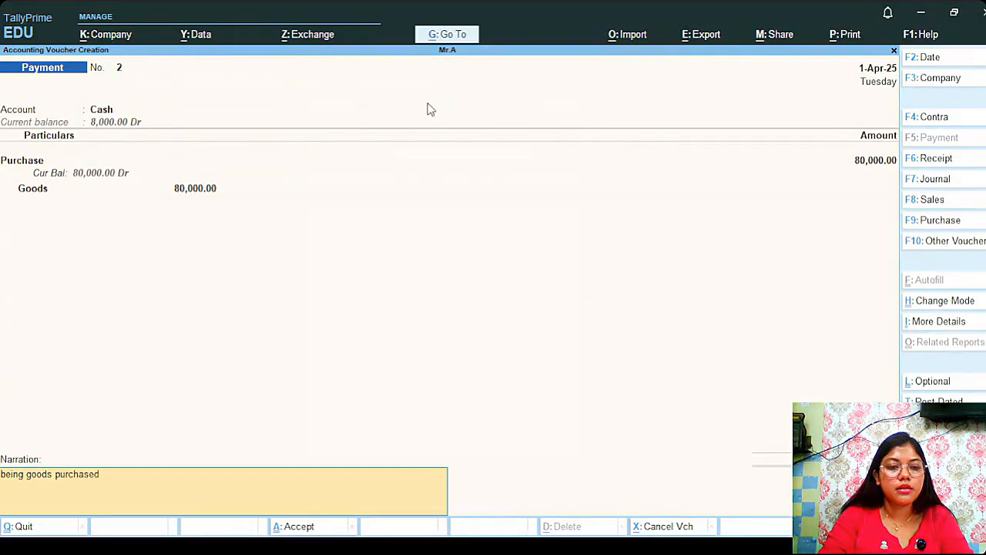
pyautogui.write(' of Rs')
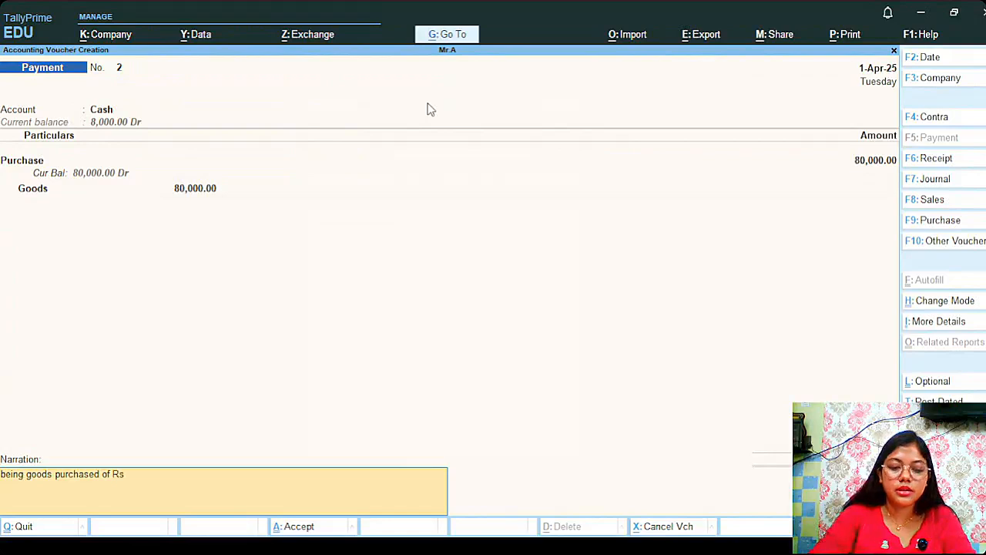
pyautogui.write('. 80,0')
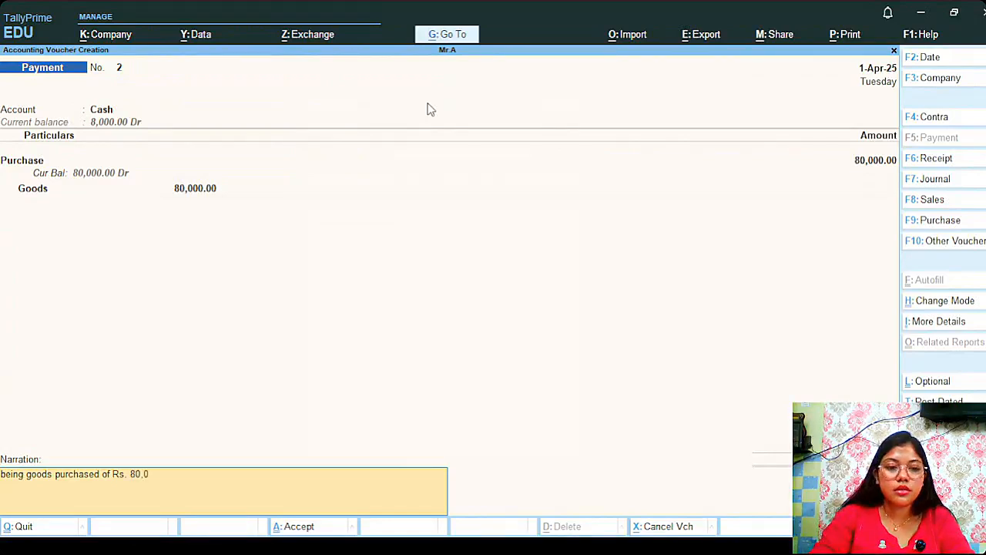
pyautogui.write('00 in cash')
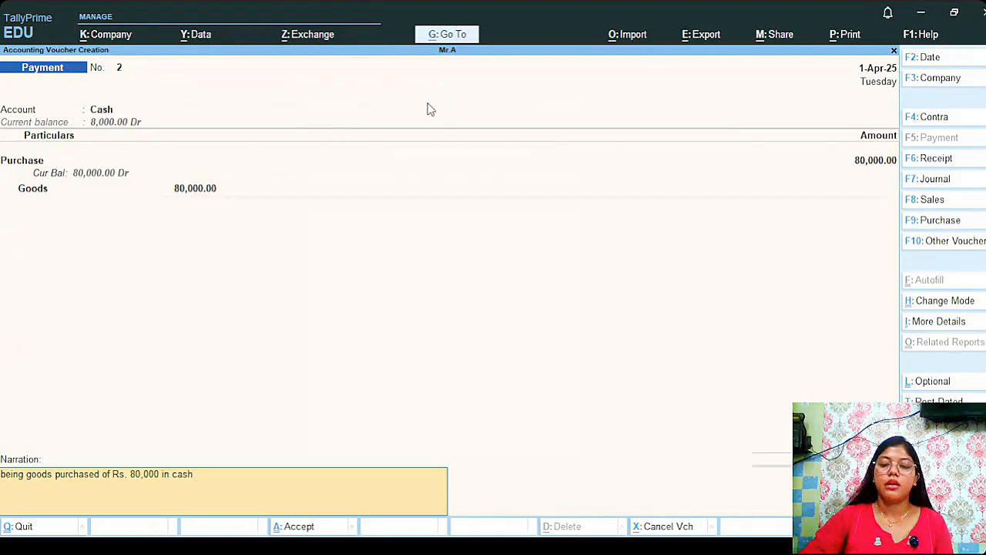
pyautogui.press('Return')
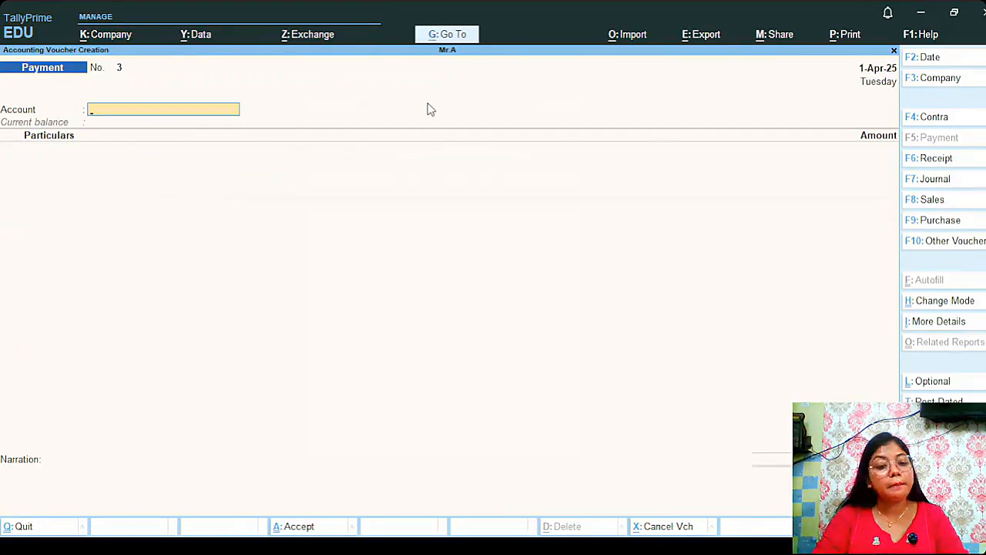
# Set Bank A/c as the new payment voucher's account and Purchase as the debited ledger.
pyautogui.write('B')
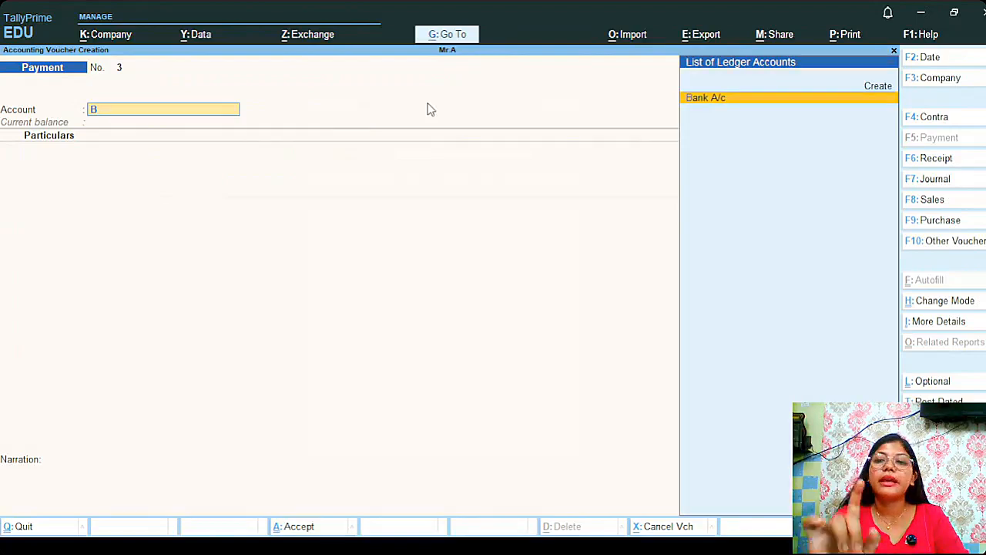
pyautogui.press('Return')
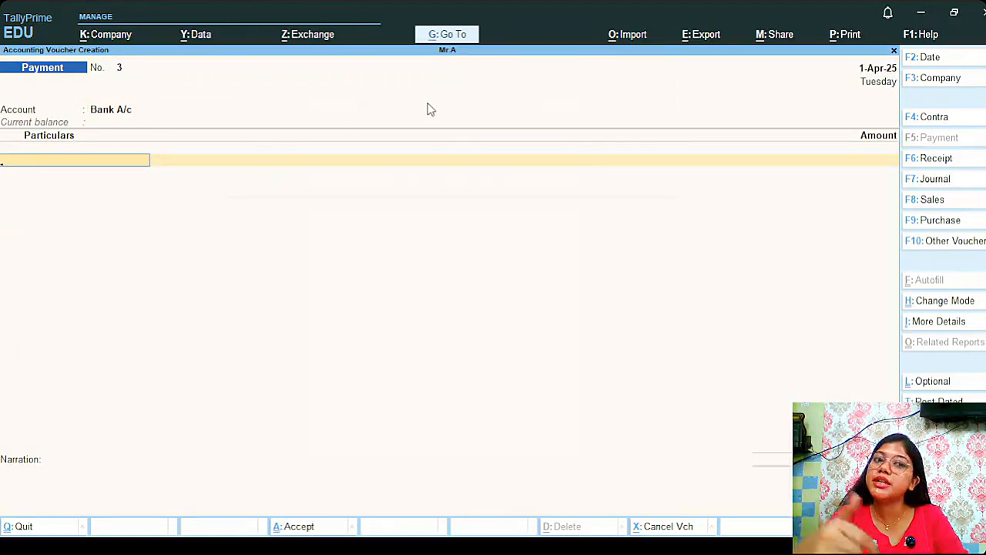
pyautogui.write('Purchase')
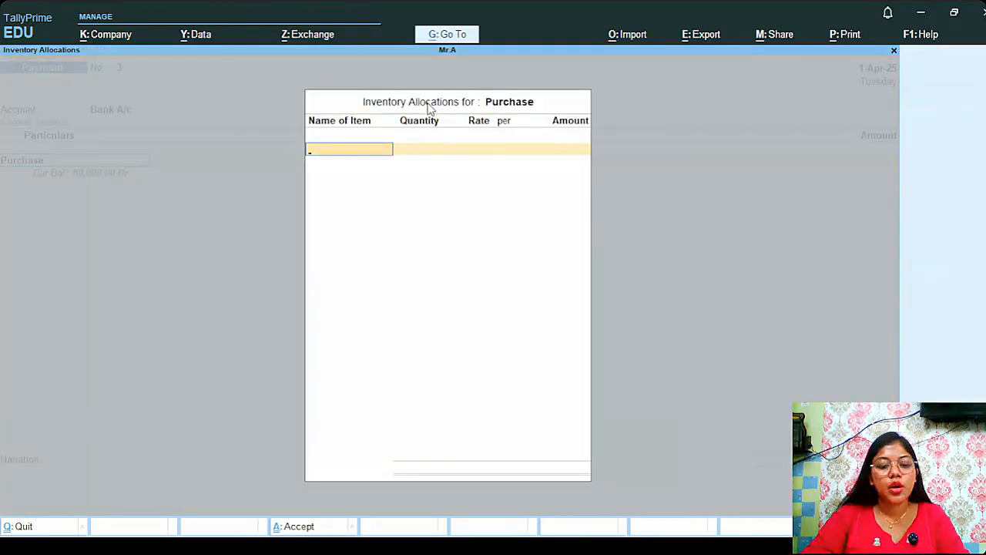
# Allocate 20,000 to the stock item Goods under Purchase and finish the voucher's particulars.
pyautogui.write('Go')
pyautogui.press('Return')
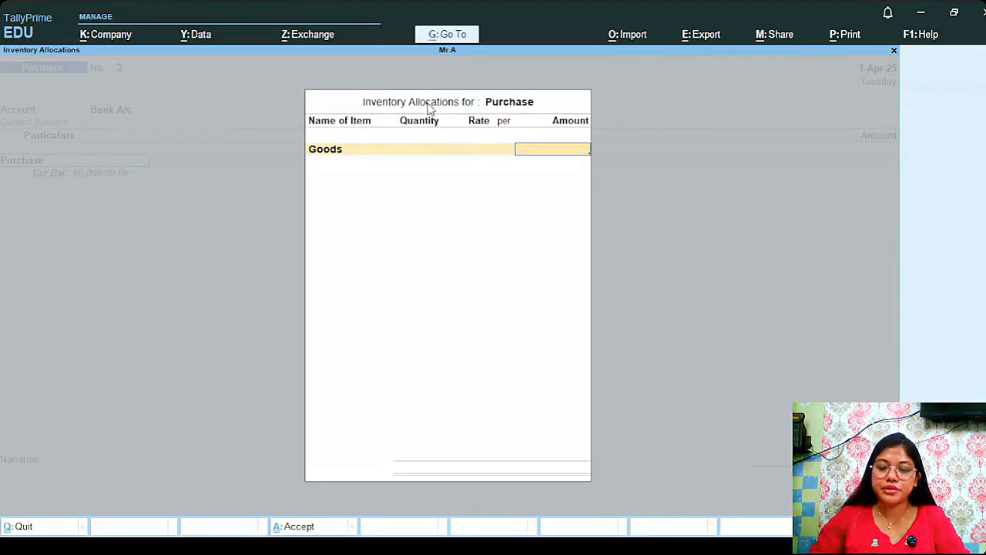
pyautogui.write('200000')
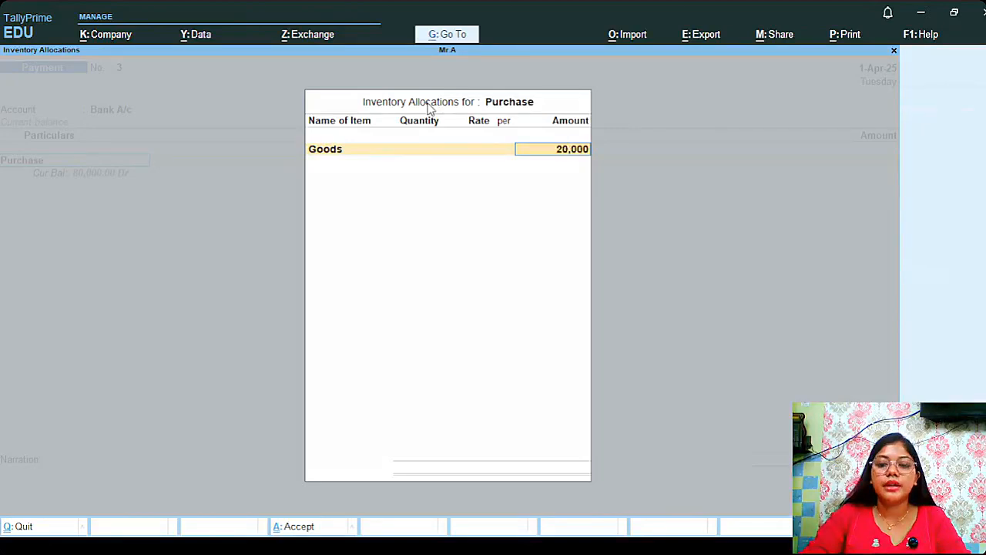
pyautogui.press('Return')
pyautogui.press('Return')
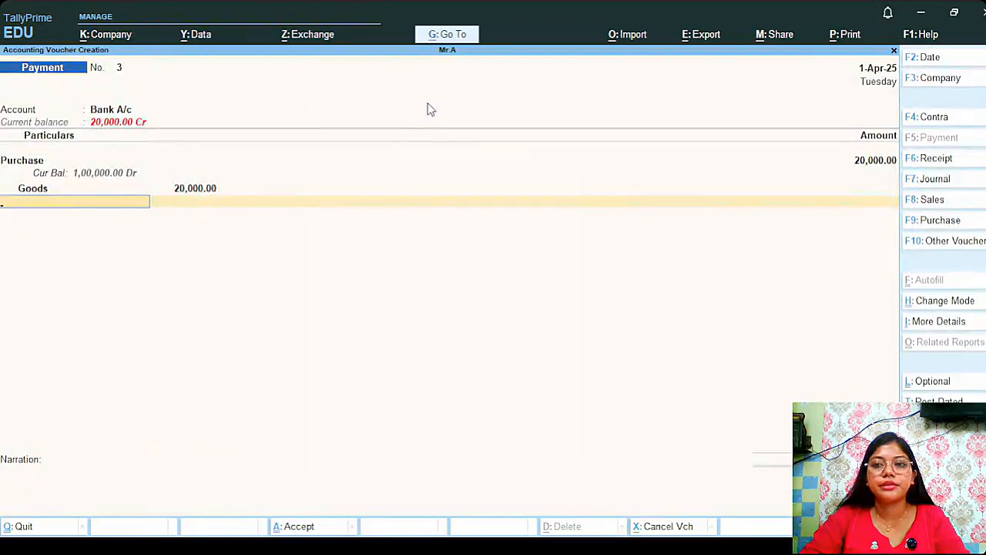
pyautogui.press('Return')
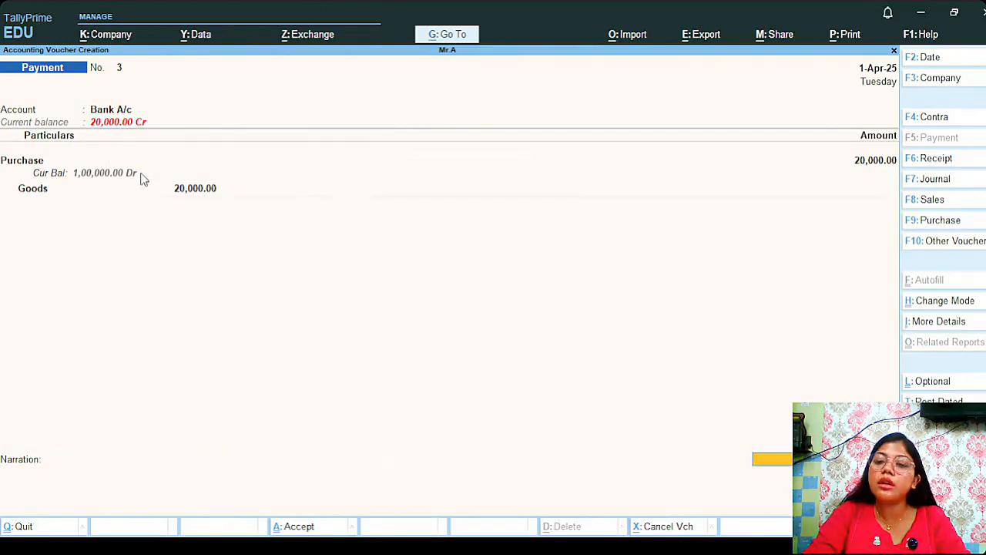
# Record the bank allocation as a 20,000 Cheque dated 1-Apr-25, with cheque range Not Applicable and no instrument number.
pyautogui.press('Return')
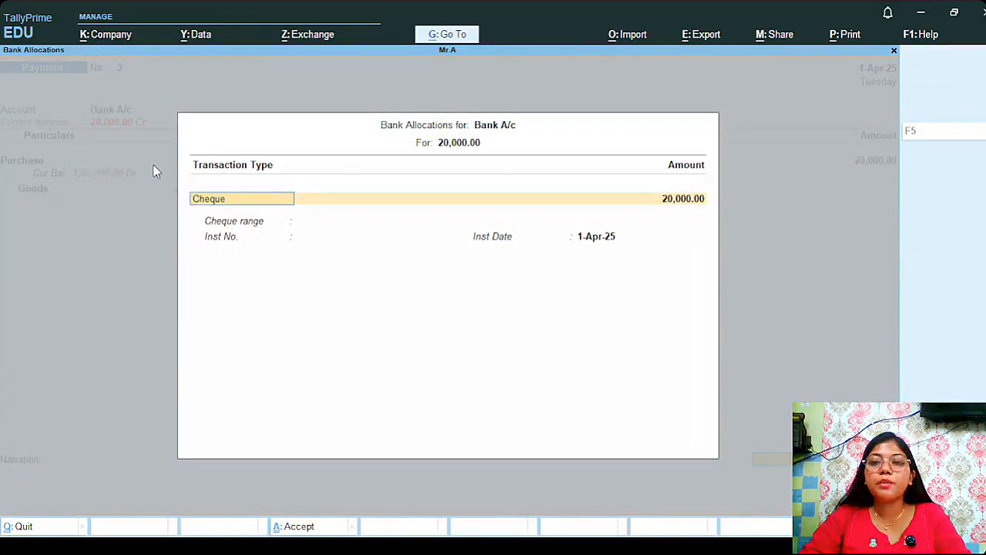
pyautogui.press('Return')
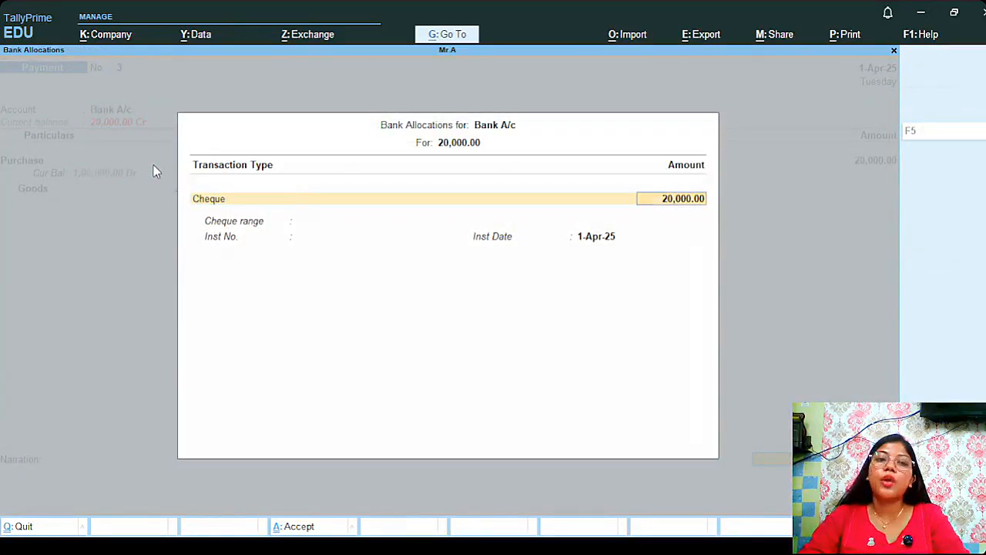
pyautogui.press('Return')
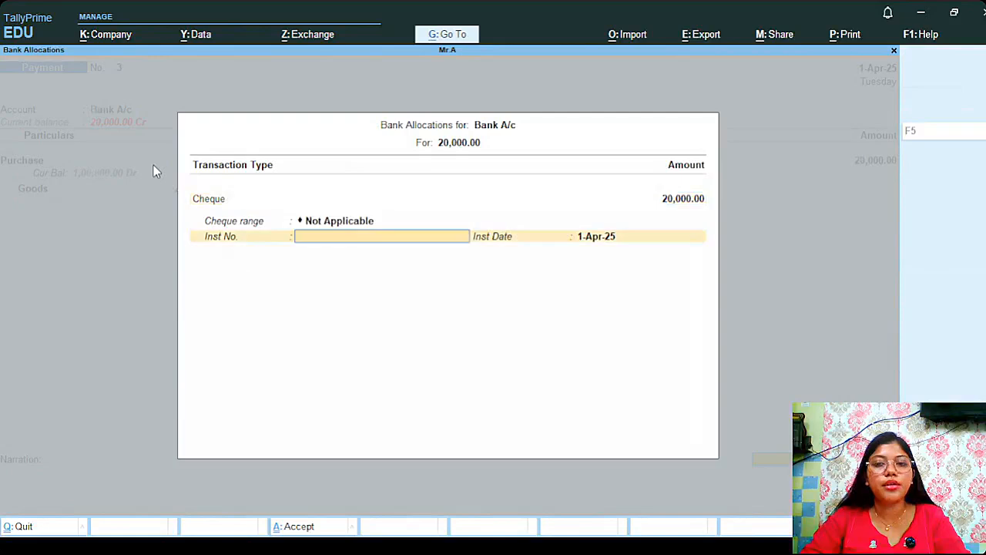
pyautogui.press('Return')
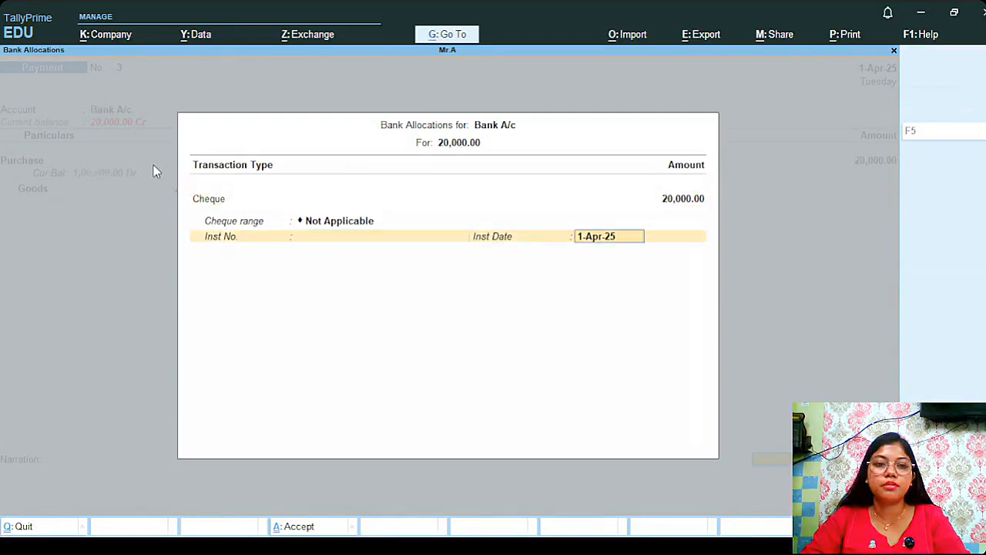
pyautogui.press('Return')
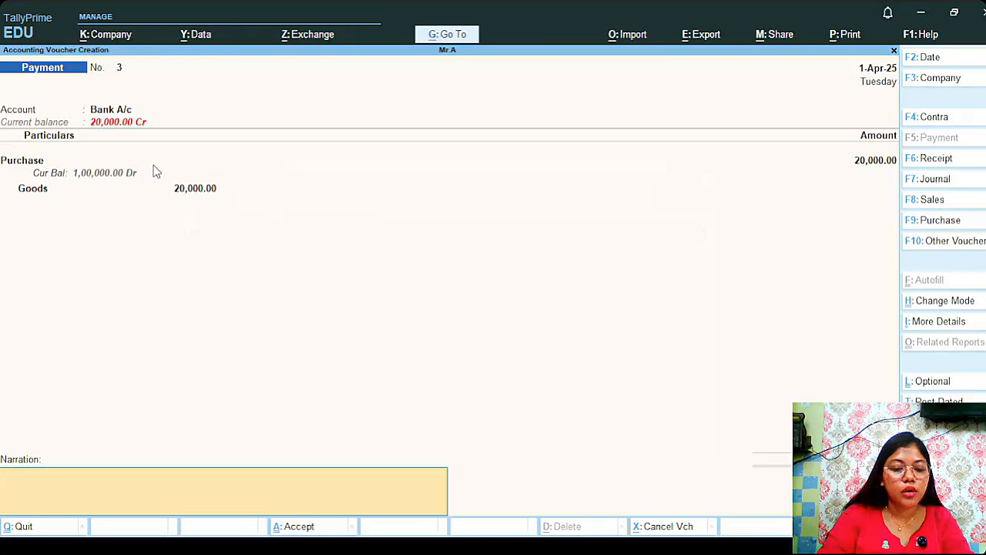
# Enter the narration "being goods purchased by cheque 20,000" and save the payment voucher.
pyautogui.write('being')
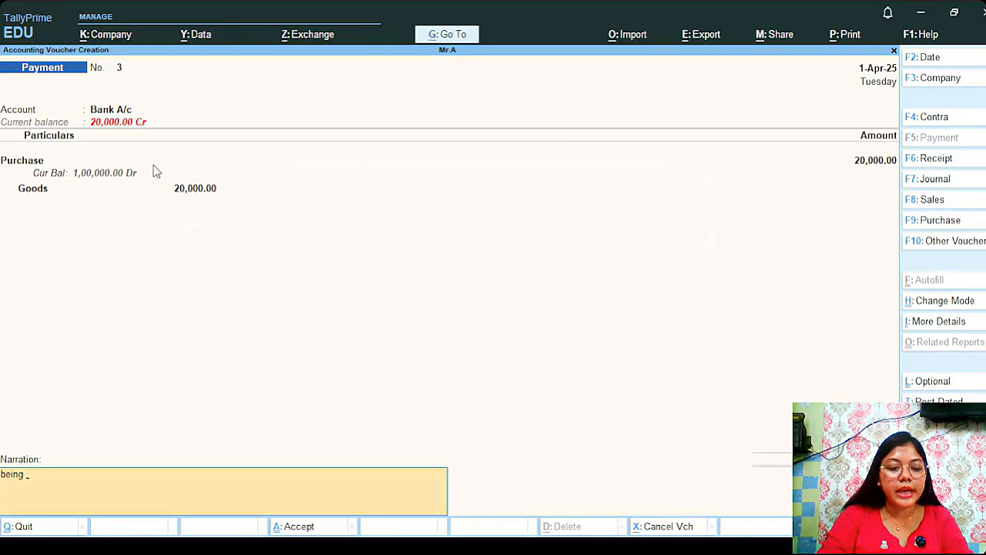
pyautogui.write(' ch')
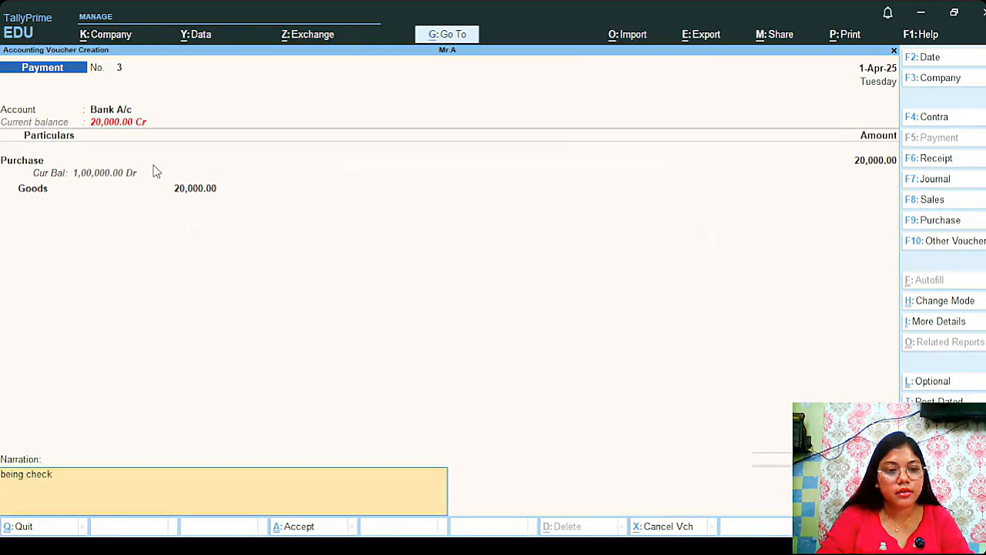
pyautogui.write('eck')
pyautogui.press('BackSpace')
pyautogui.press('BackSpace')
pyautogui.press('BackSpace')
pyautogui.press('BackSpace')
pyautogui.press('BackSpace')
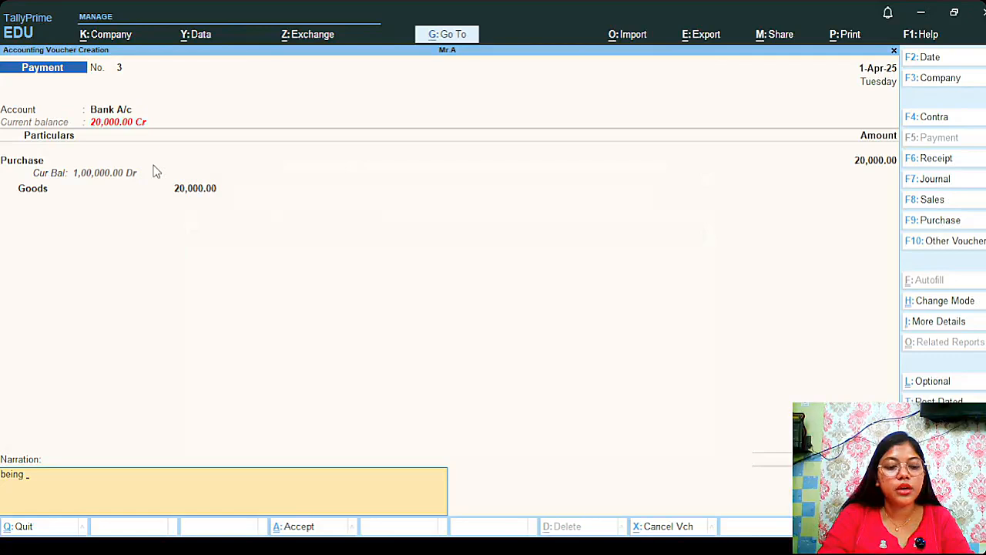
pyautogui.write('goods')
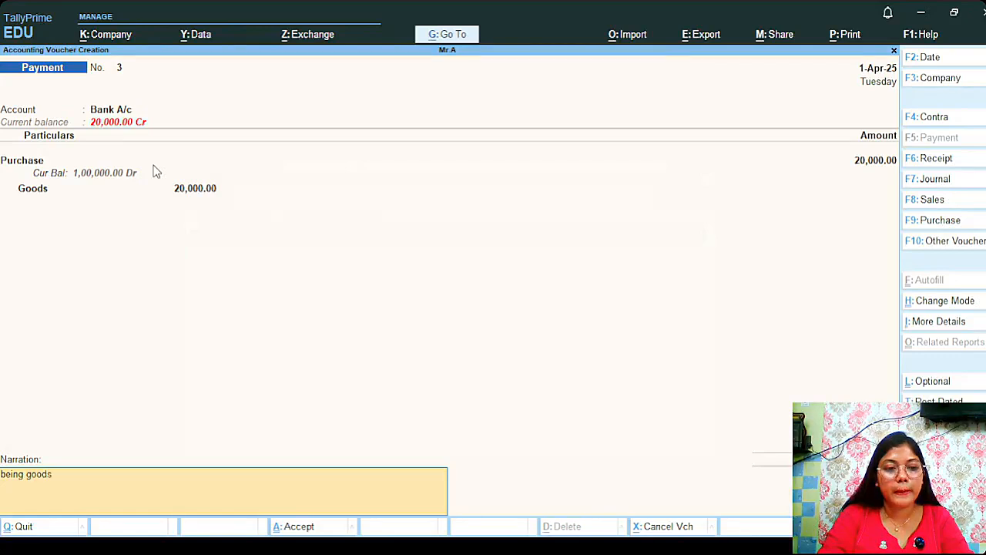
pyautogui.write(' purchas')
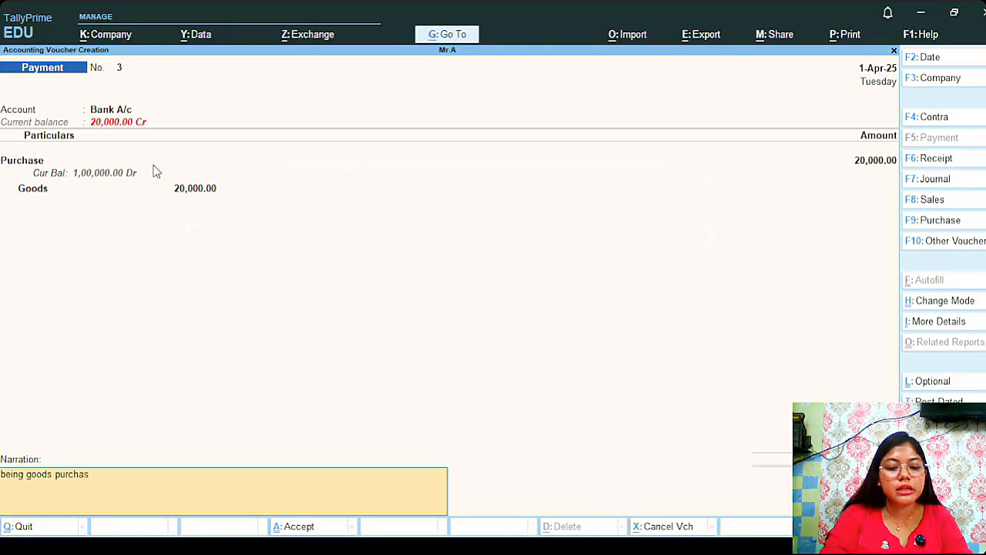
pyautogui.write('ed by che')
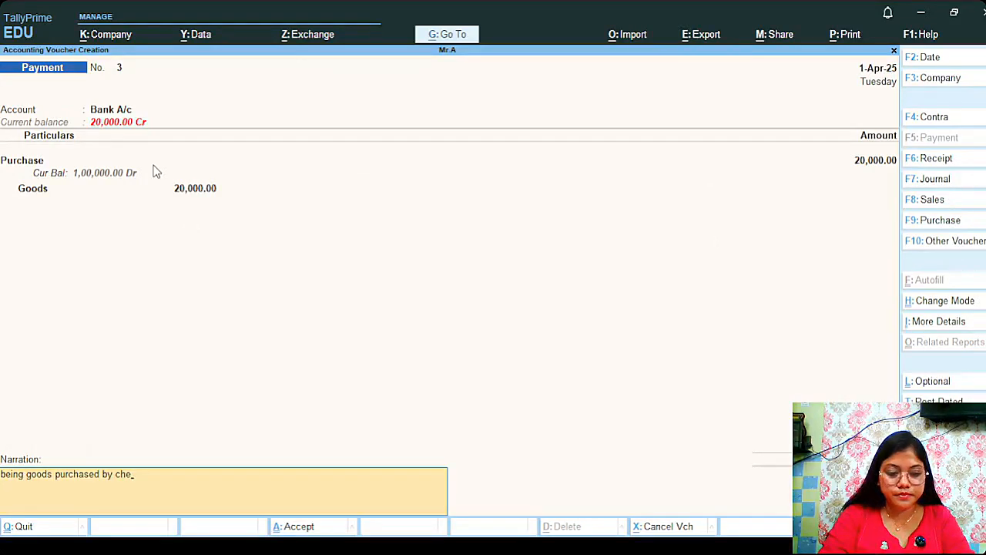
pyautogui.write('que')
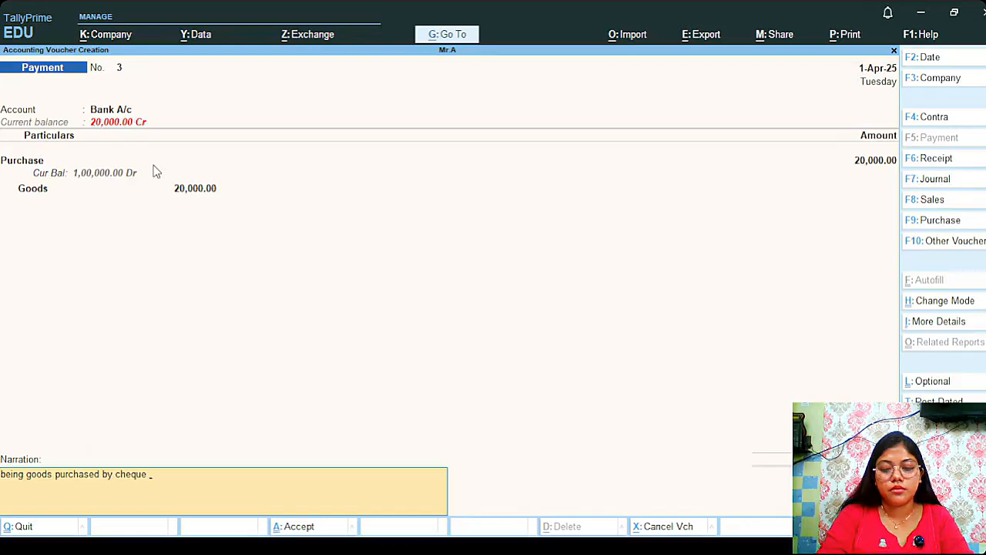
pyautogui.write(' 20')
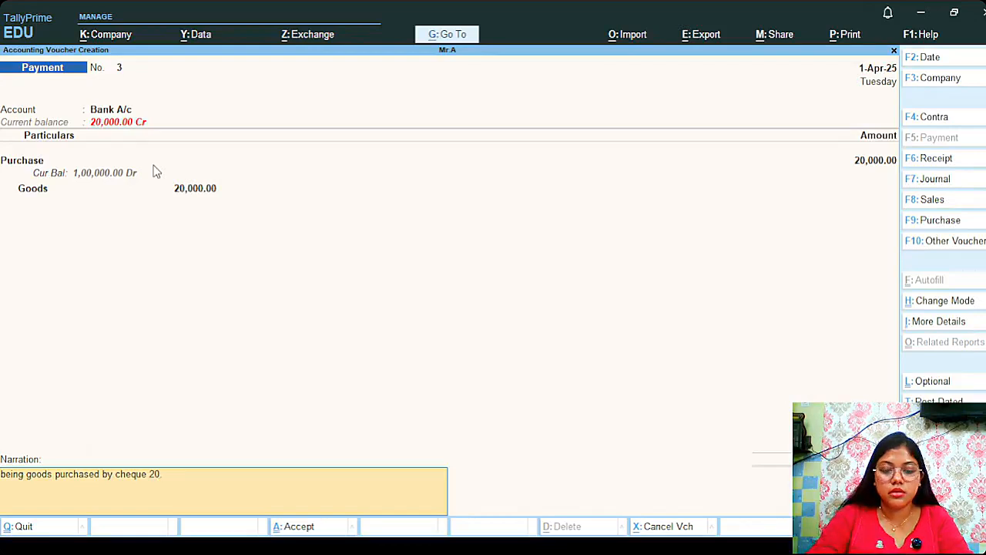
pyautogui.write(',000')
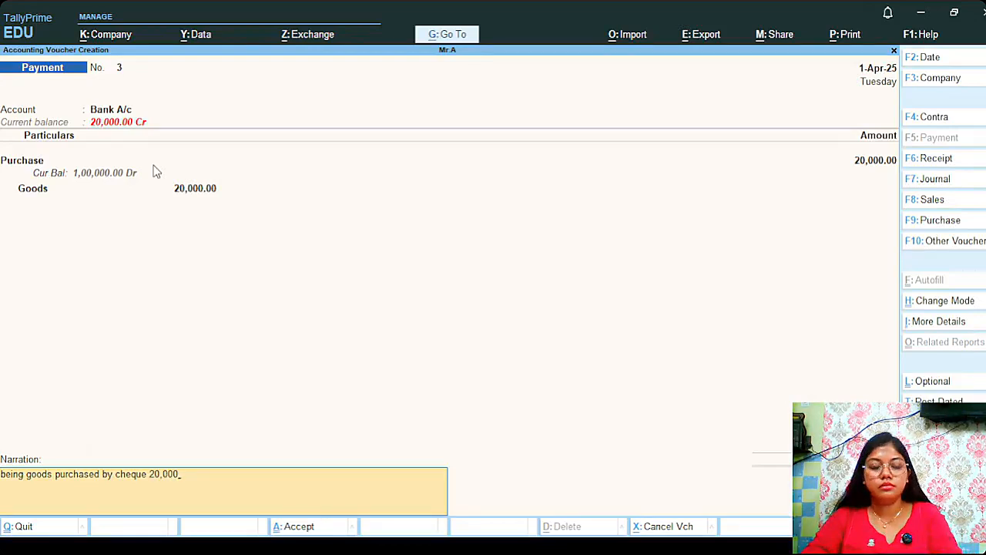
pyautogui.press('Return')
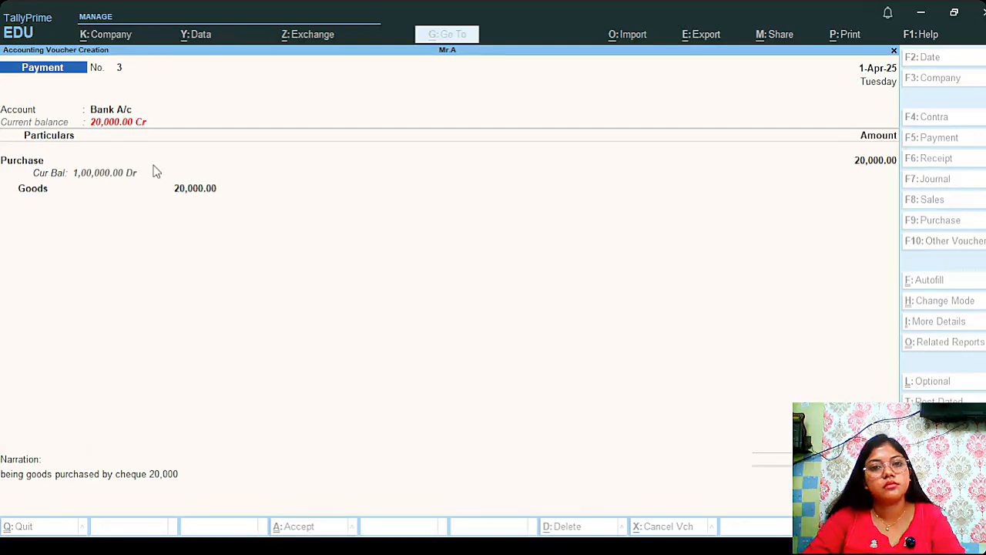
pyautogui.press('Return')
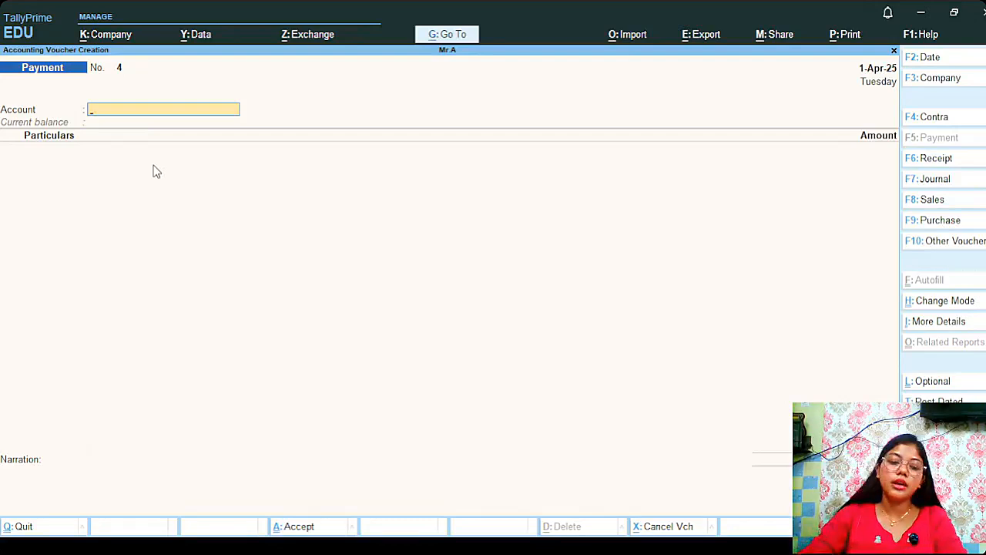
# Leave voucher creation and open the Day Book to review the vouchers recorded for 1-Apr-25.
pyautogui.hotkey('alt', 'Tab')
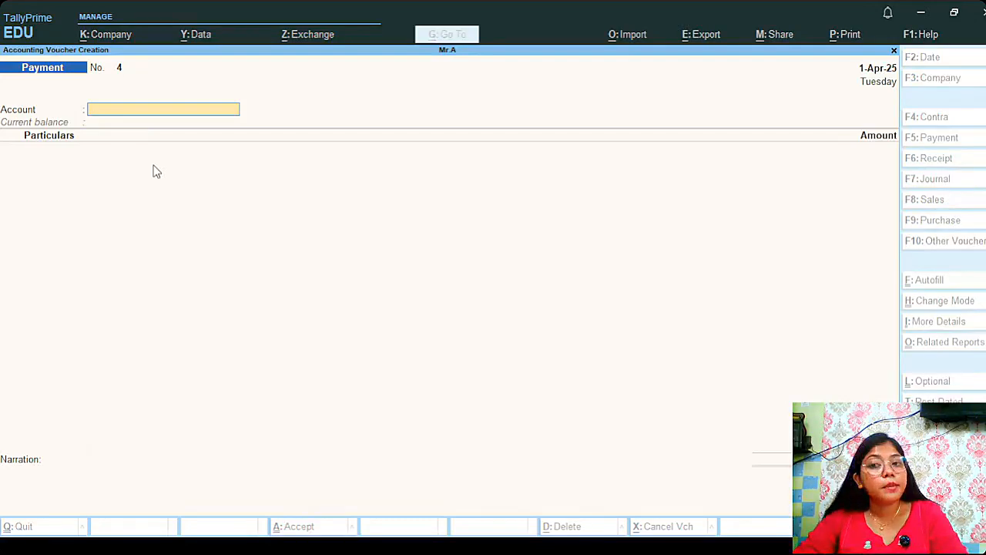
pyautogui.press('Escape')
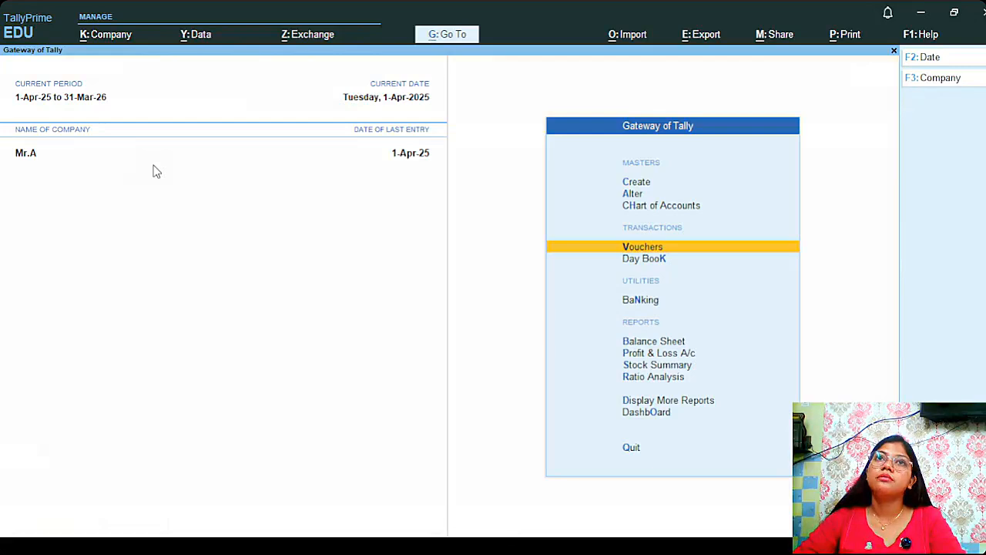
pyautogui.press('Down')
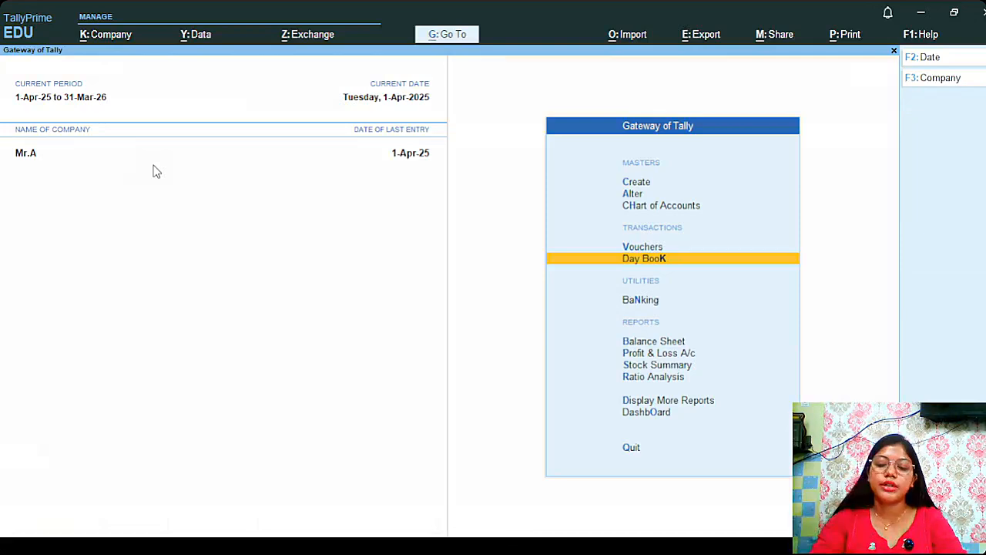
pyautogui.press('Return')
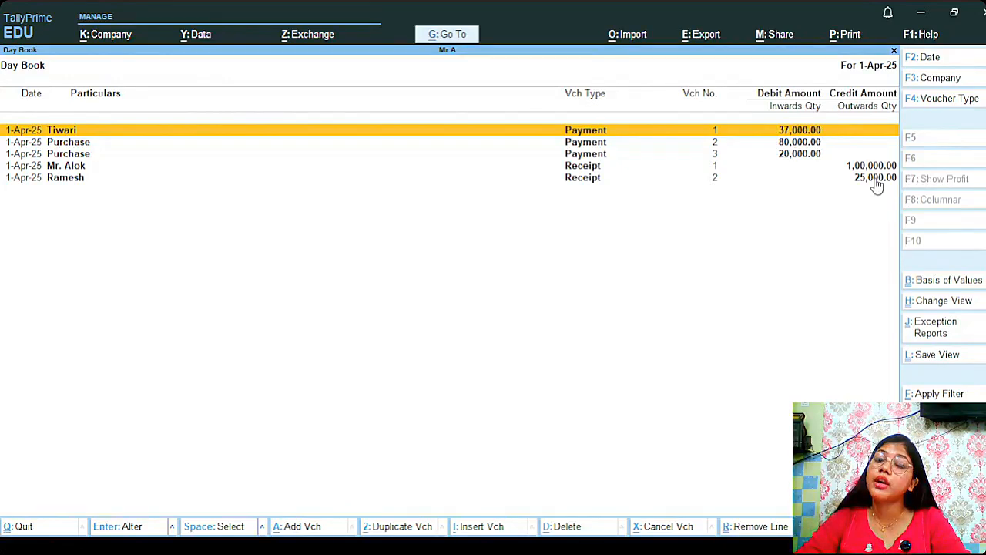
# Open payment voucher No. 1 from the Day Book for alteration and try overwriting its amount with 38,00,00.
pyautogui.press('Return')
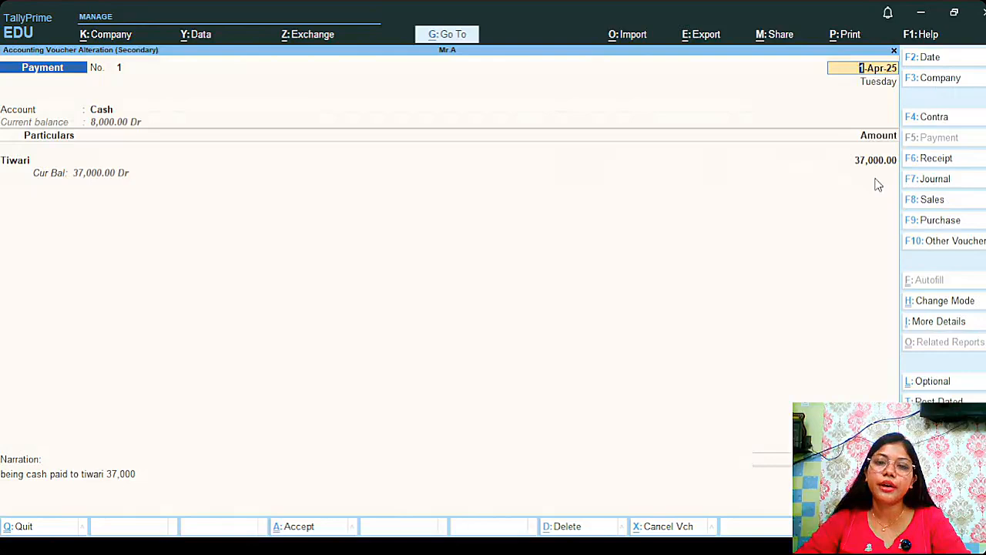
pyautogui.press('Return')
pyautogui.press('Return')
pyautogui.press('Return')
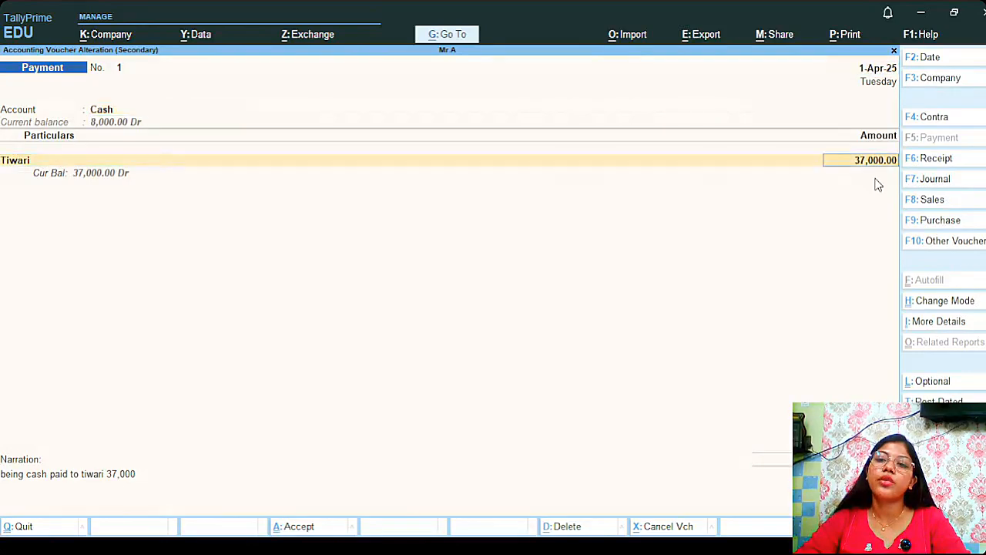
pyautogui.write('38')
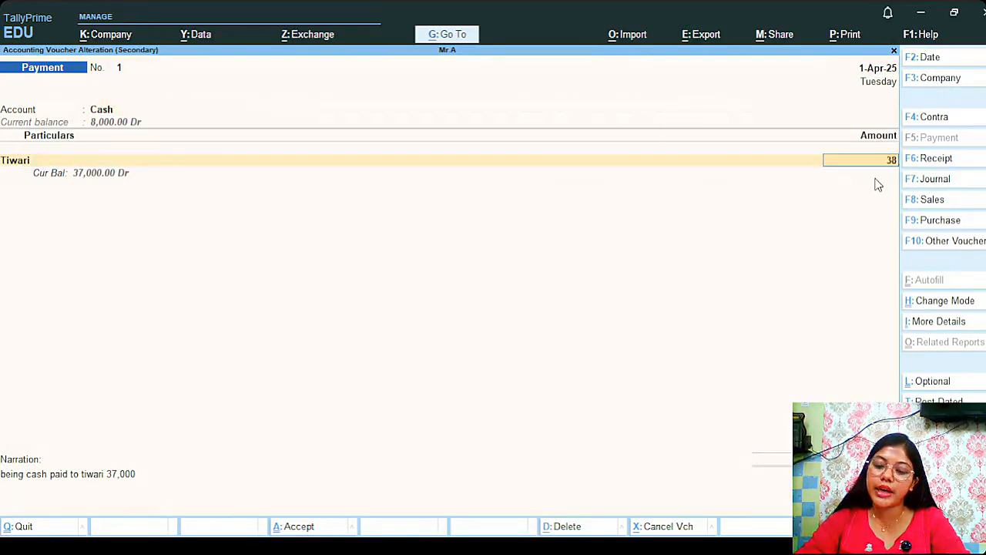
pyautogui.write(',00')
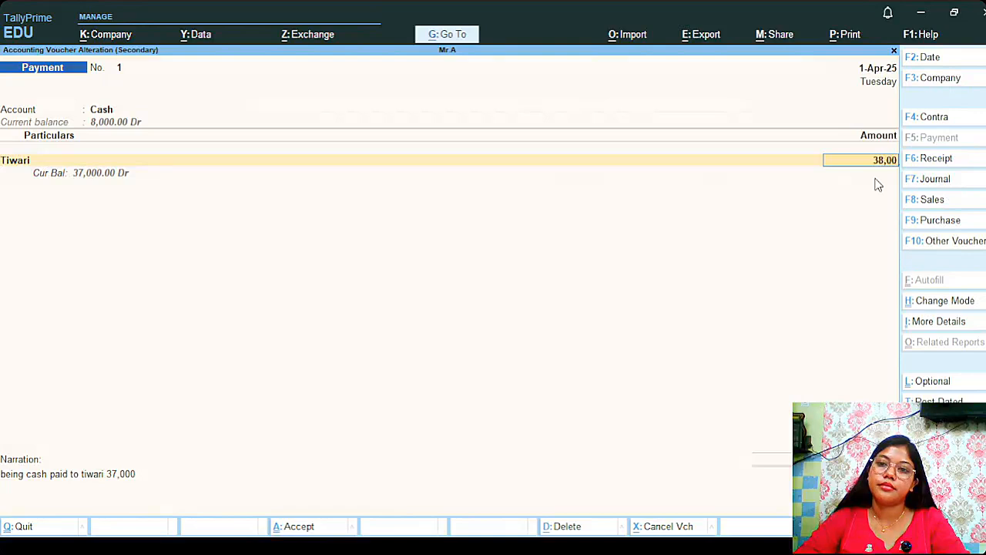
pyautogui.write(',00')
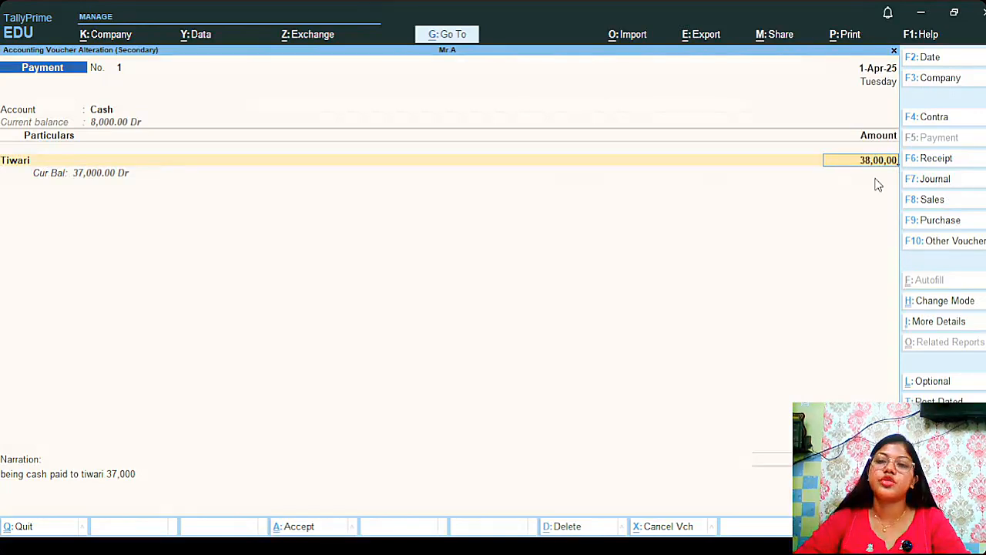
# Correct the amount in payment voucher No. 1 to 37,000.
pyautogui.press('BackSpace')
pyautogui.press('BackSpace')
pyautogui.press('BackSpace')
pyautogui.press('BackSpace')
pyautogui.press('BackSpace')
pyautogui.press('BackSpace')
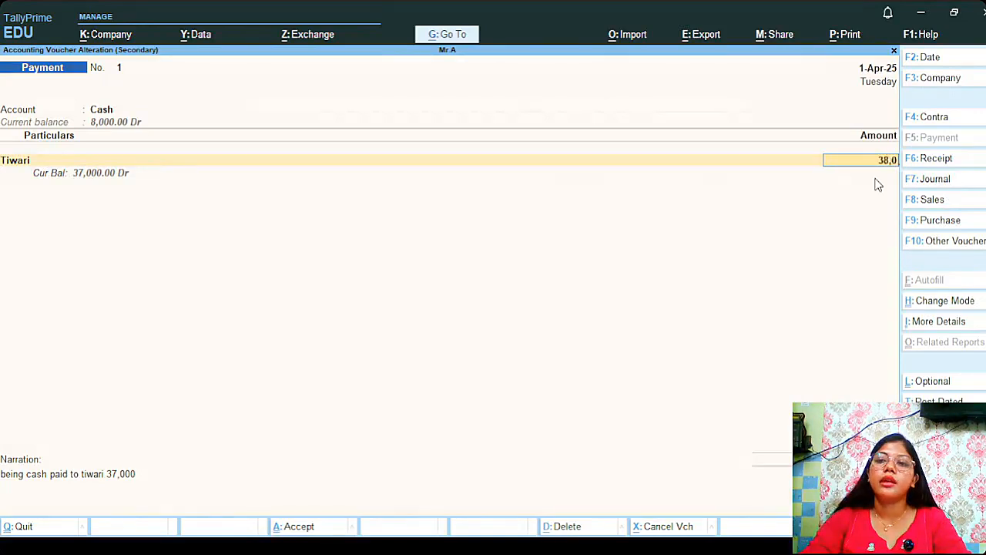
pyautogui.press('BackSpace')
pyautogui.write('7')
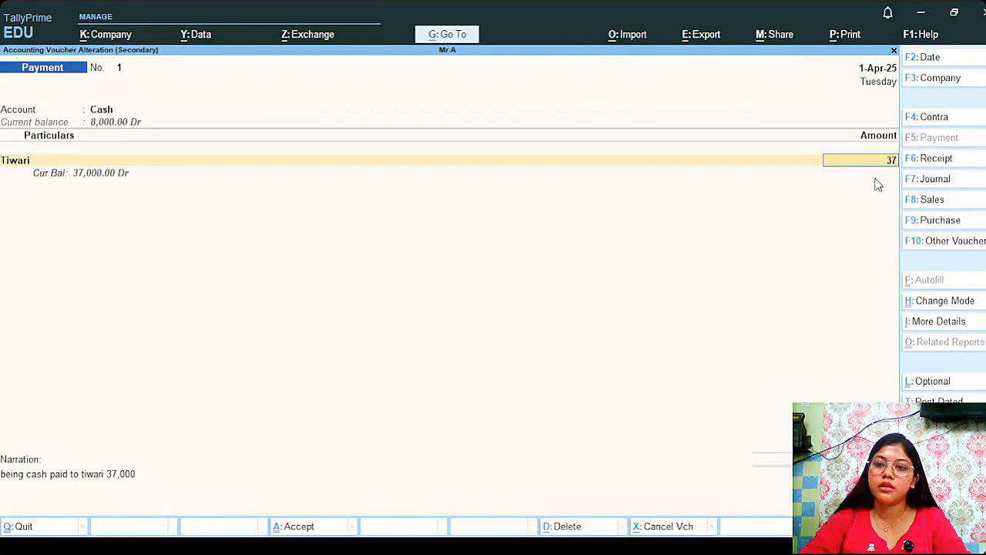
pyautogui.write(',000')
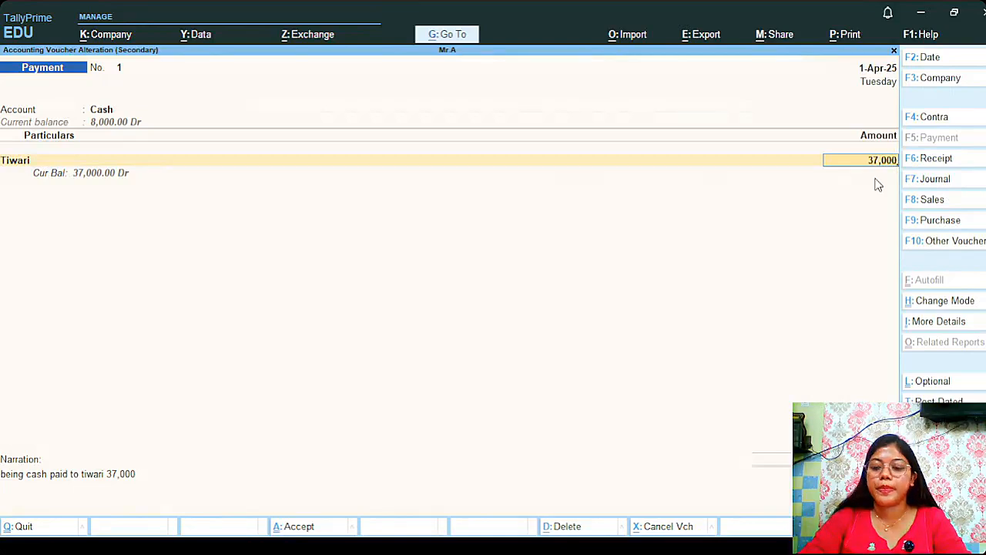
# Accept the On Account bill-wise reference of 37,000 Dr, keep the narration, and save the altered payment voucher.
pyautogui.press('Return')
pyautogui.press('Return')
pyautogui.press('Return')
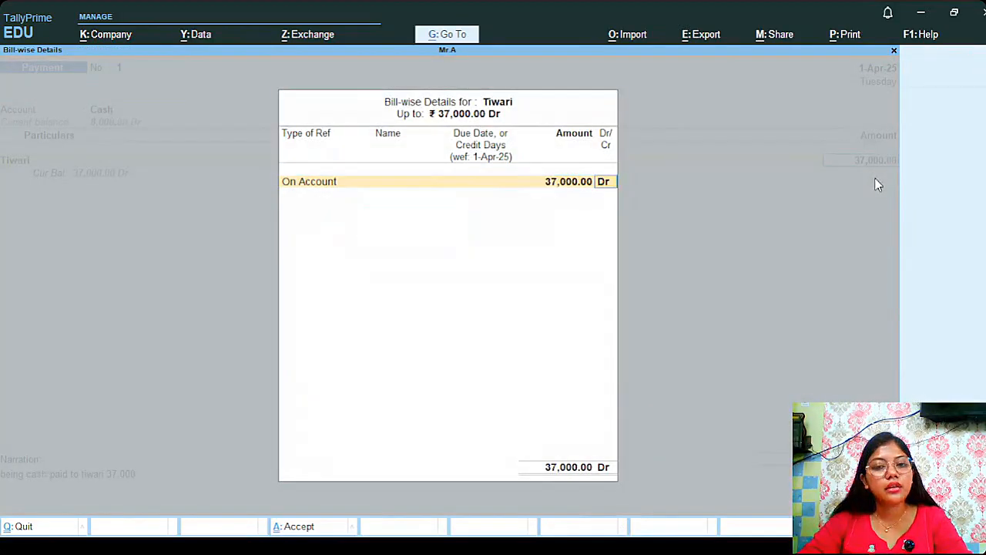
pyautogui.press('Return')
pyautogui.press('Return')
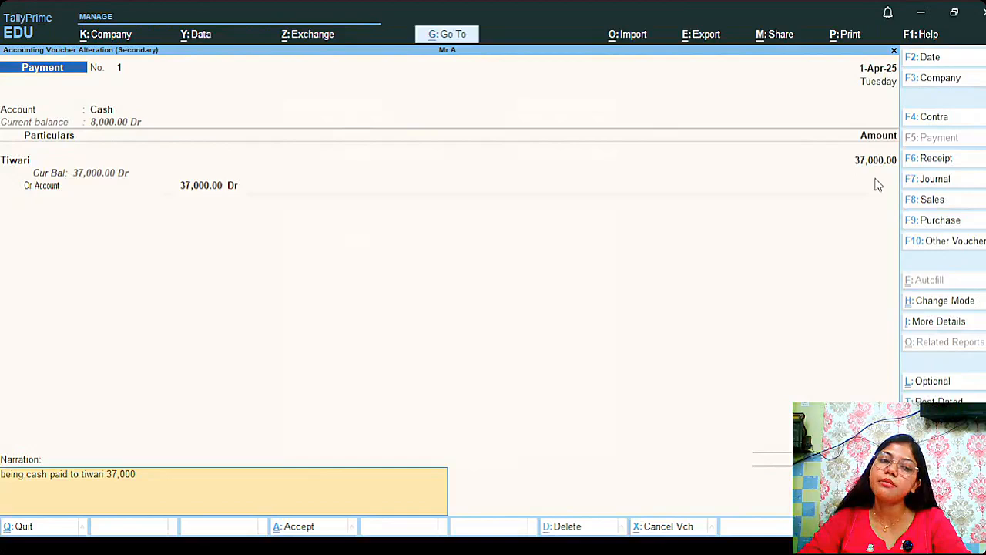
pyautogui.press('Return')
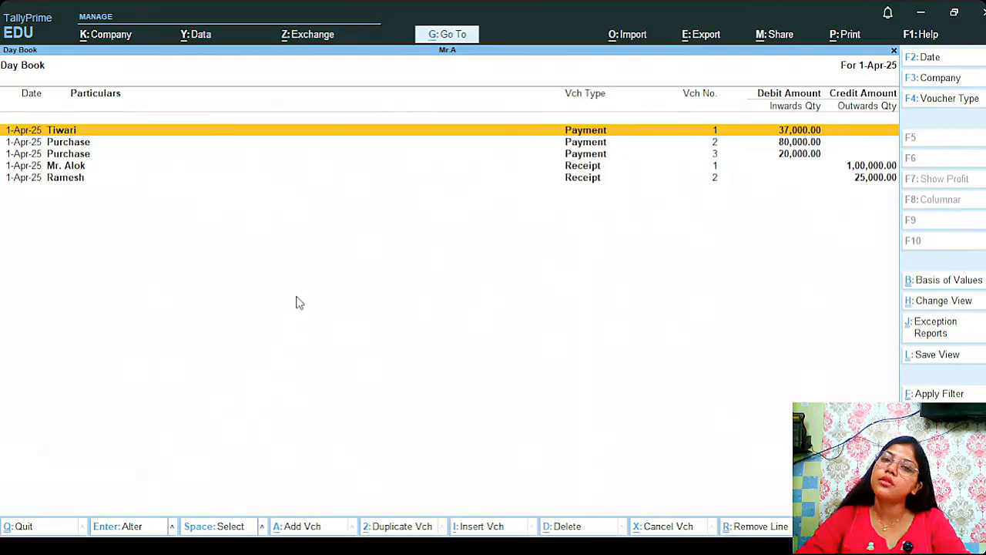
# Leave the Day Book, view the company's Balance Sheet, and return to the Gateway of Tally.
pyautogui.press('Escape')
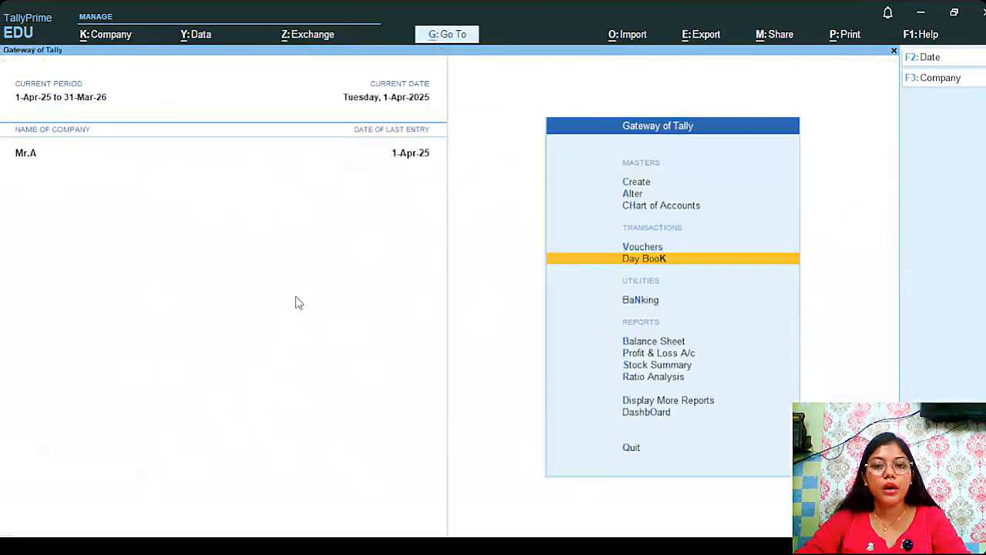
pyautogui.press('Down')
pyautogui.press('Down')
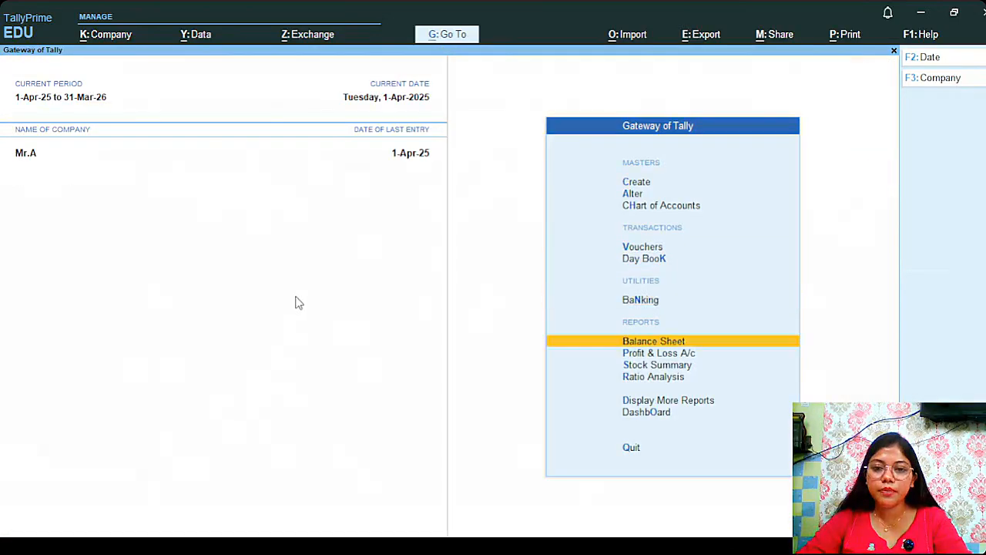
pyautogui.press('Return')
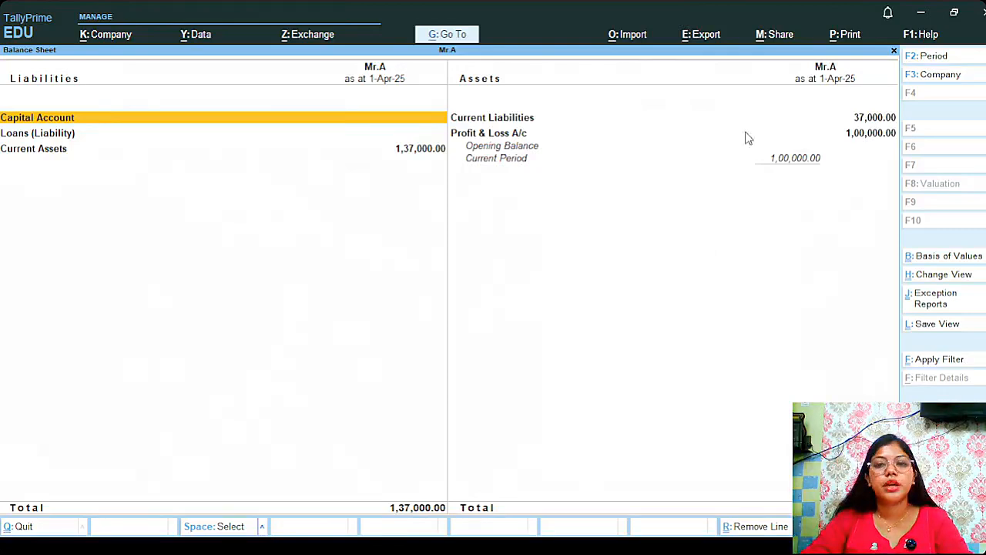
pyautogui.press('Escape')
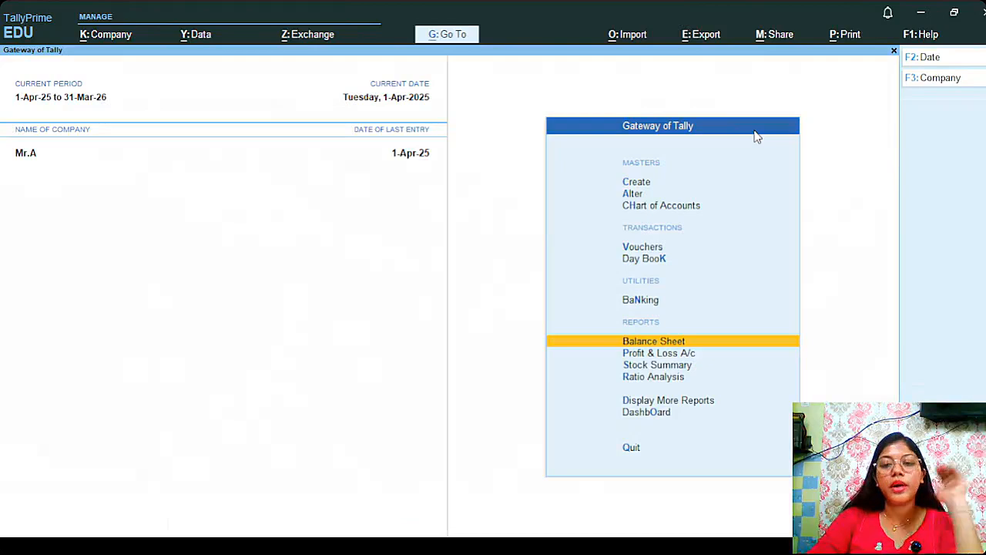
# Open voucher creation and show a Purchase voucher, leaving the supplier invoice number and date blank.
pyautogui.press('Up')
pyautogui.press('Up')
pyautogui.press('Up')
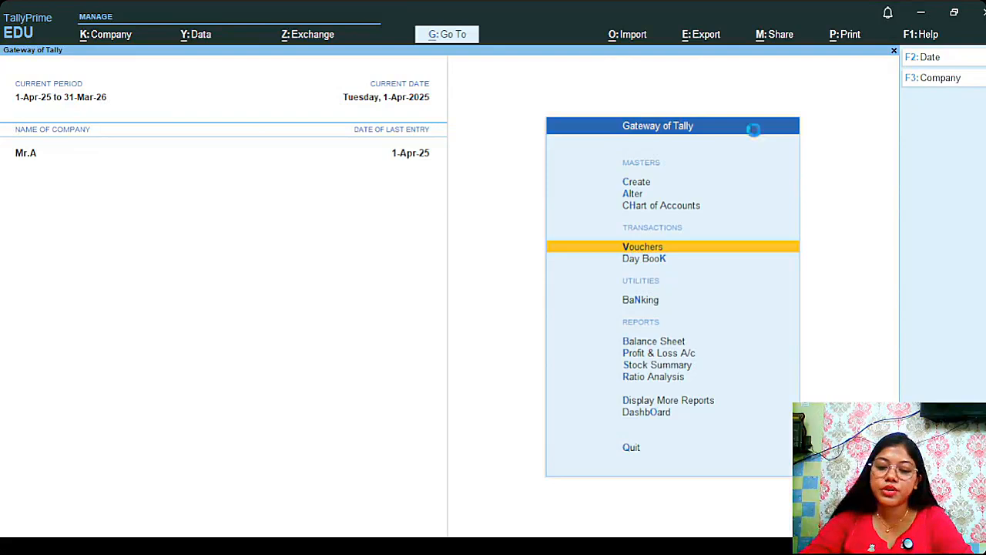
pyautogui.press('Return')
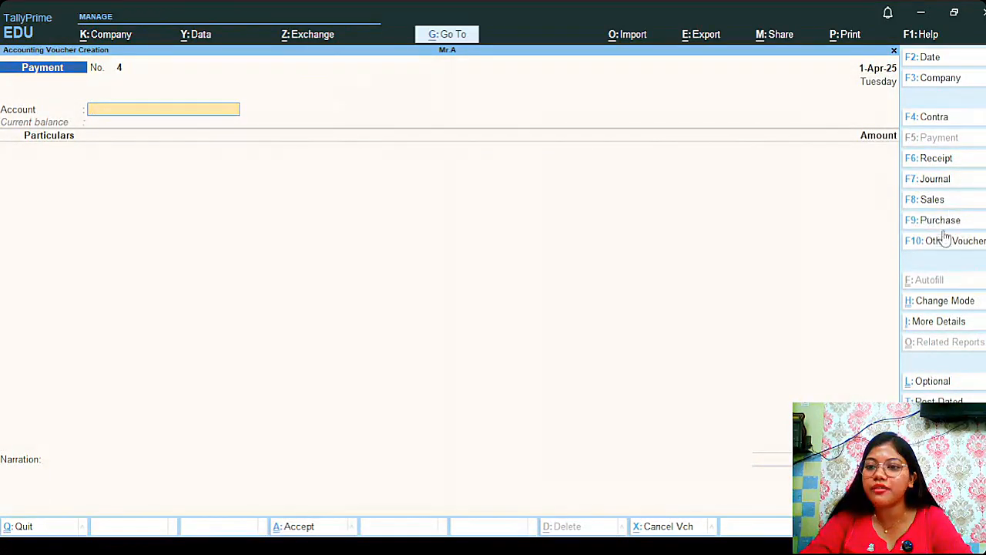
pyautogui.click(939, 221)
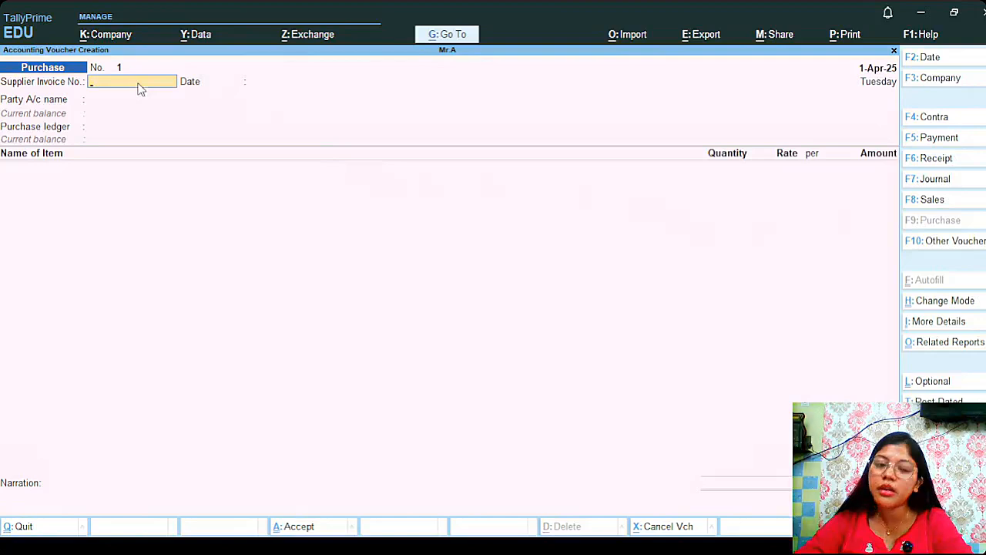
pyautogui.press('Return')
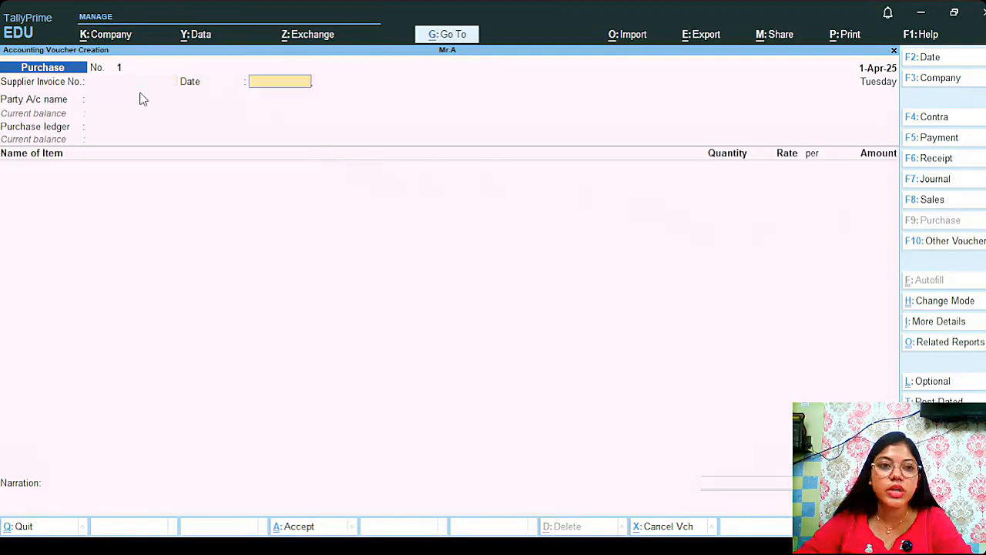
pyautogui.press('Return')
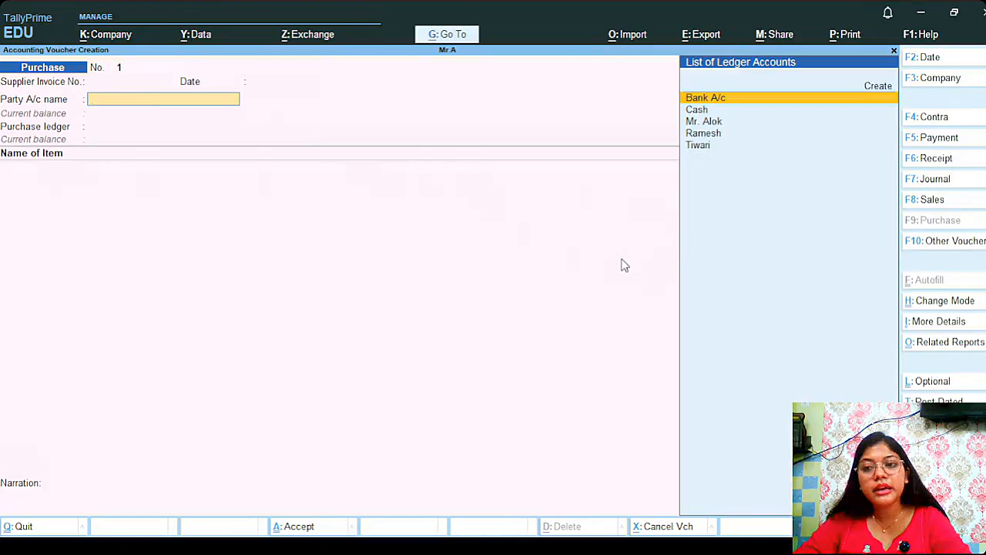
# Switch the voucher type to Sales and keep the blank Sales voucher open by declining to quit.
pyautogui.click(925, 202)
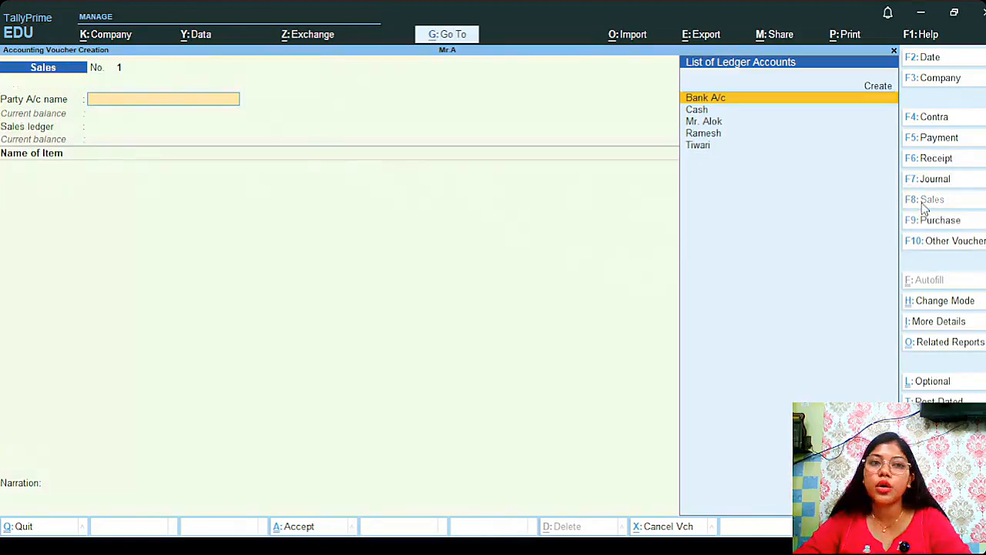
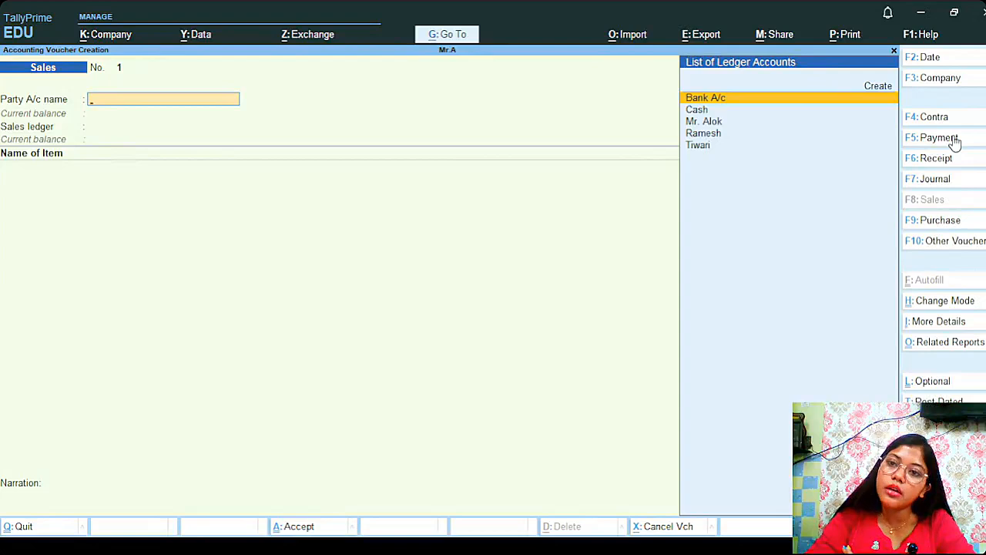
pyautogui.press('Escape')
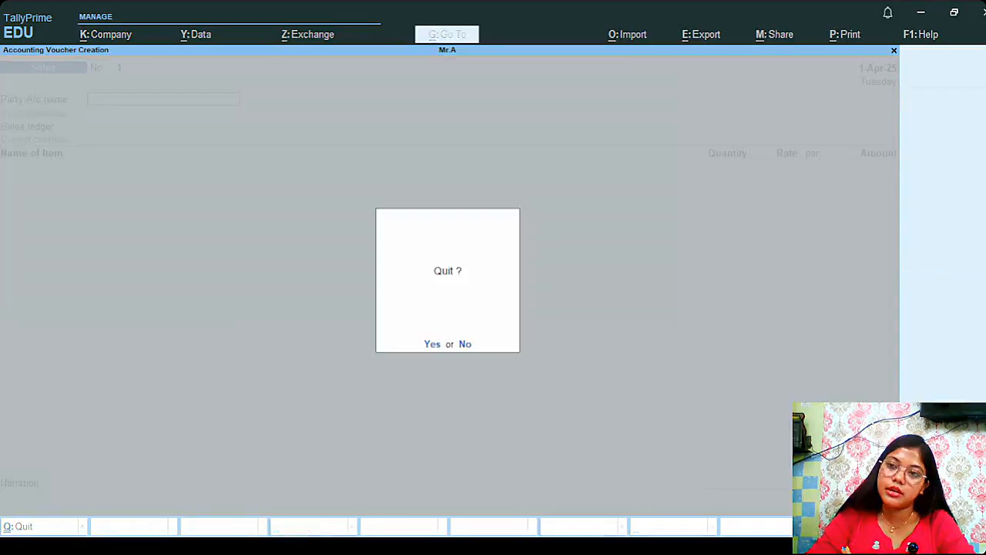
pyautogui.click(466, 346)
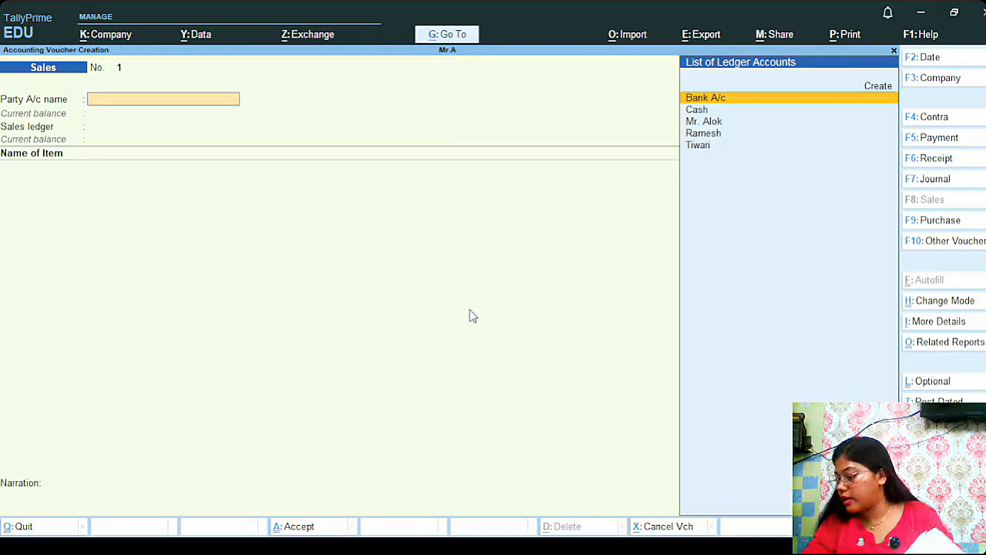